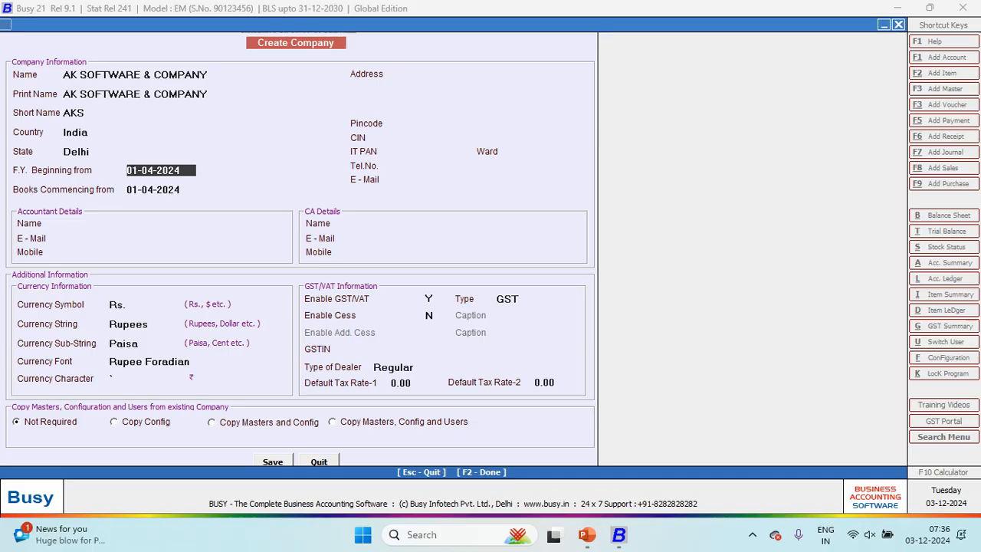
# Step: Confirm the AK SOFTWARE & COMPANY header details (AKS, India, Delhi, 01-04-2024) and proceed
pyautogui.press('Return')
pyautogui.press('Return')
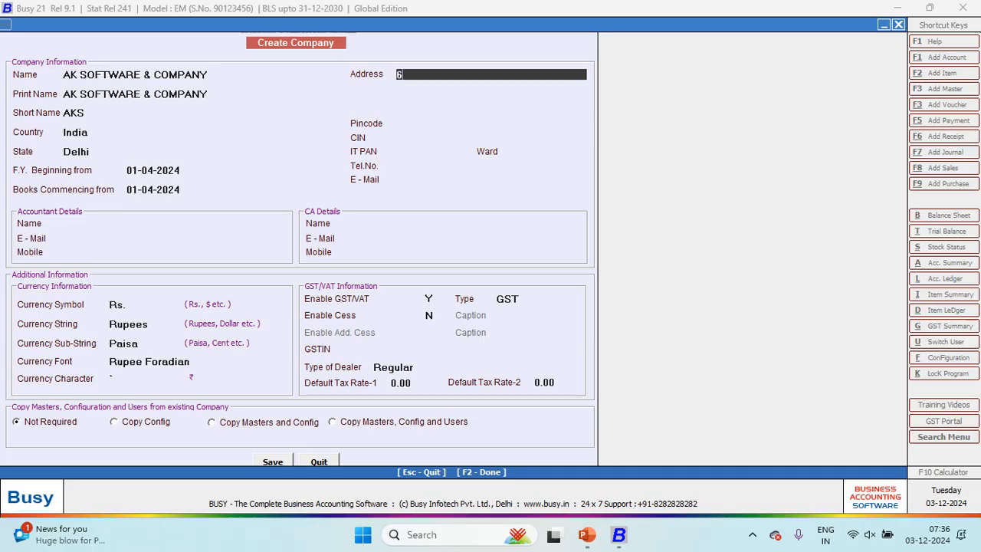
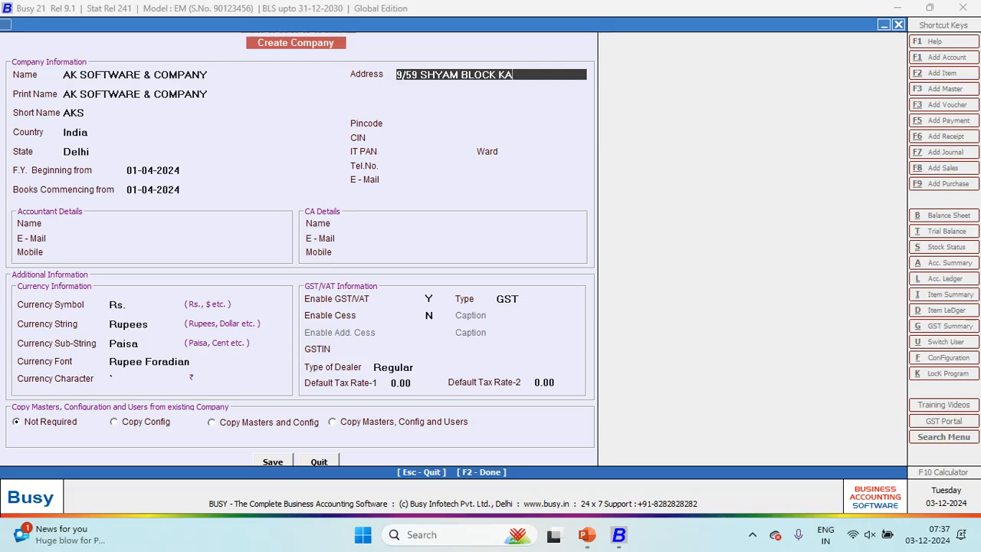
# Step: Enter the company's two-line postal address and its pincode
pyautogui.press('Return')
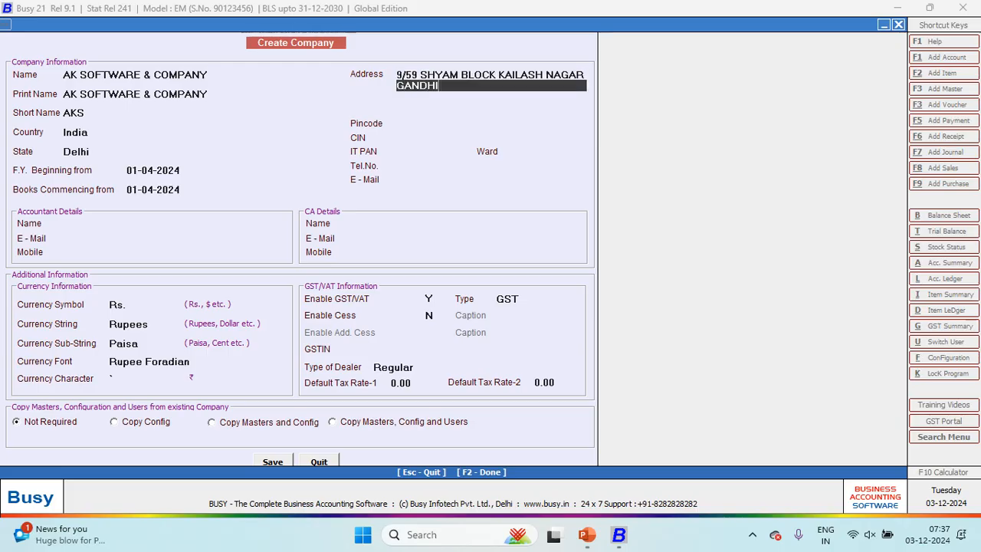
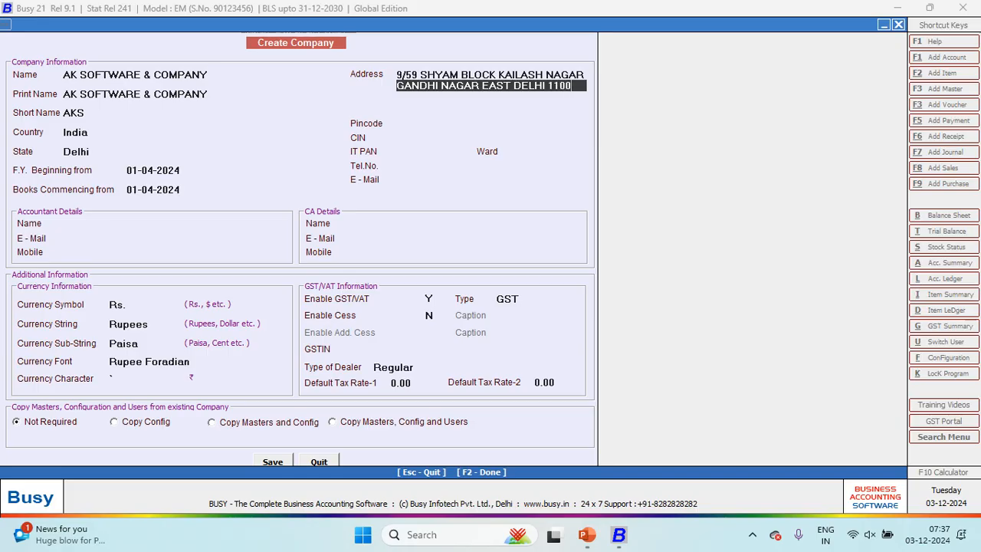
pyautogui.press('Return')
pyautogui.press('Return')
pyautogui.press('Return')
pyautogui.write('110031')
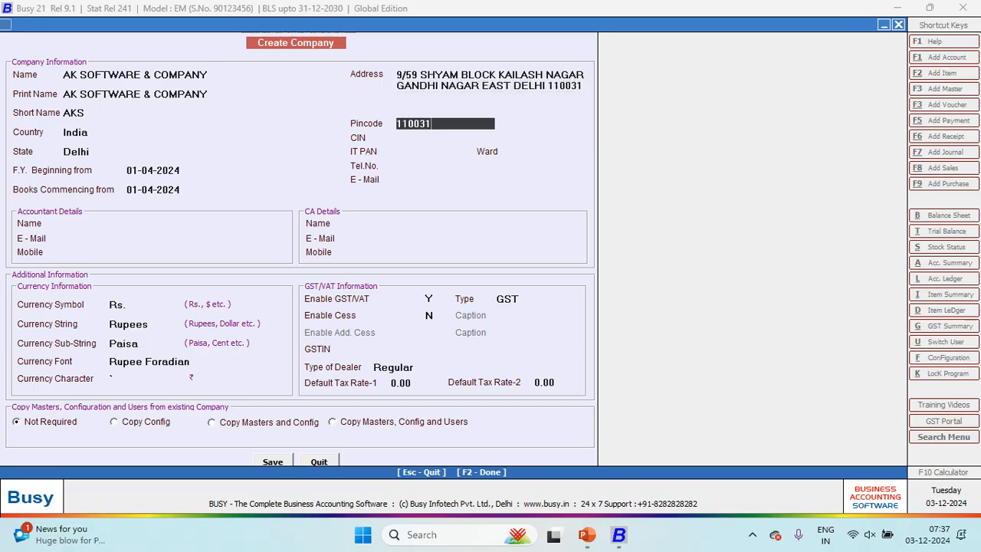
pyautogui.press('Return')
# Step: Fill in the CIN and IT PAN, copying them from the reference slide
pyautogui.hotkey('alt', 'Tab')
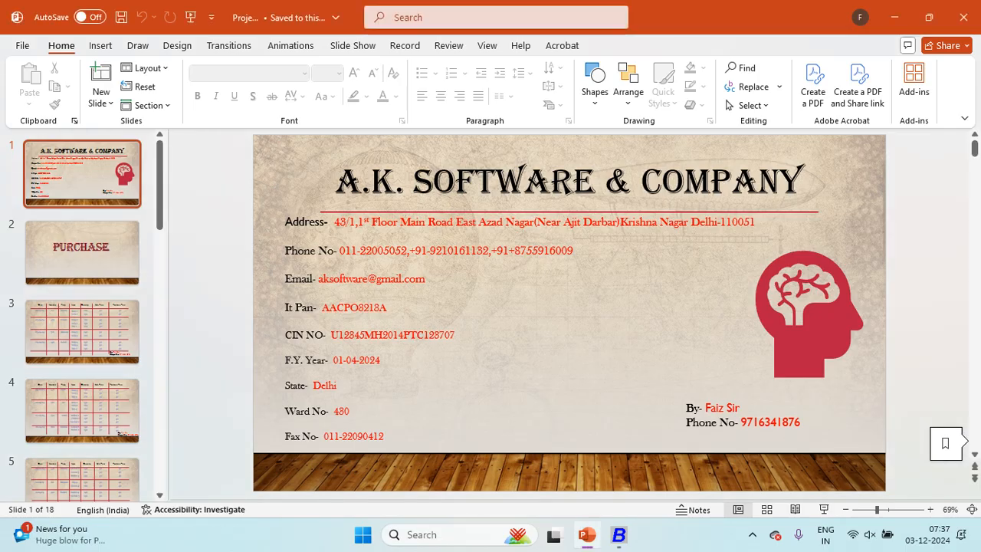
pyautogui.hotkey('alt', 'Tab')
pyautogui.hotkey('alt', 'Tab')
pyautogui.hotkey('alt', 'Tab')
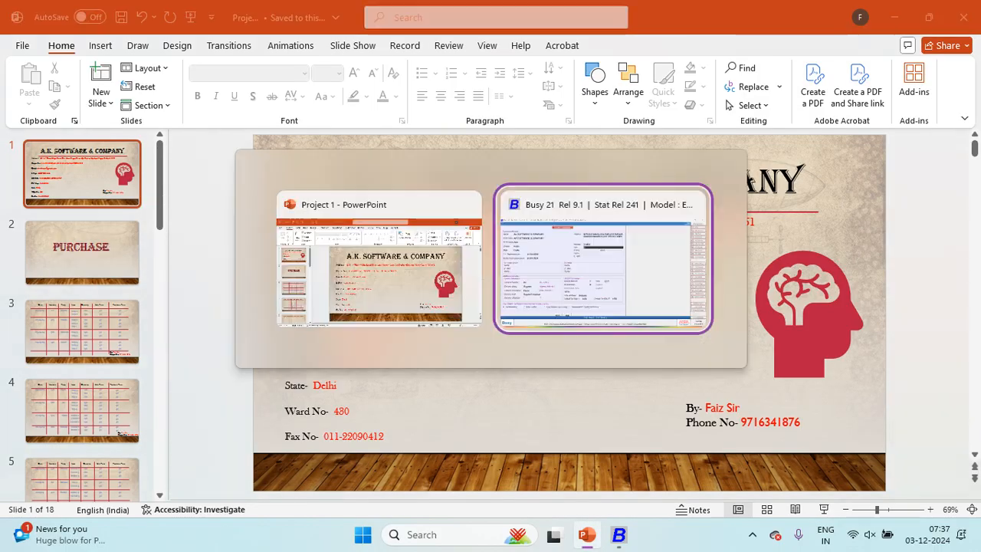
pyautogui.hotkey('alt', 'Tab')
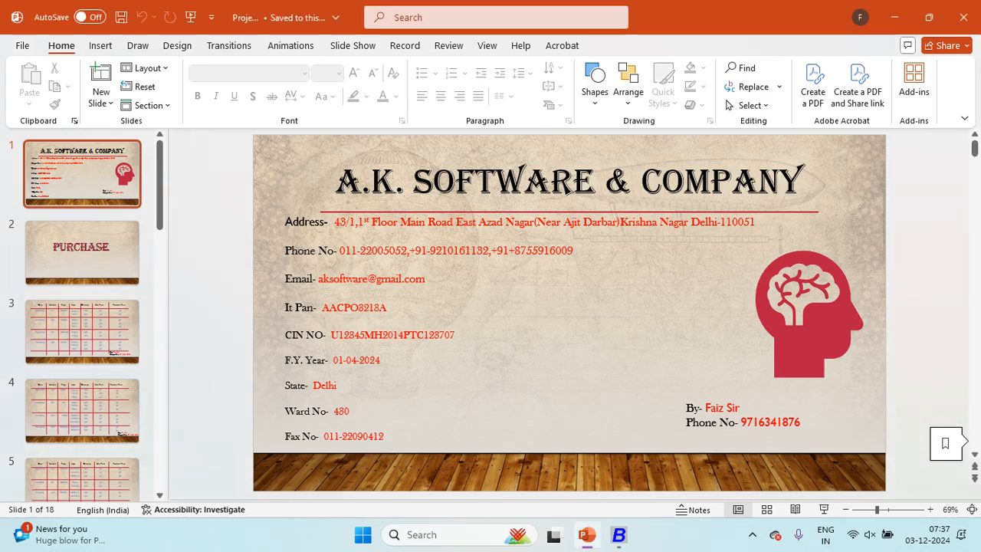
pyautogui.hotkey('alt', 'Tab')
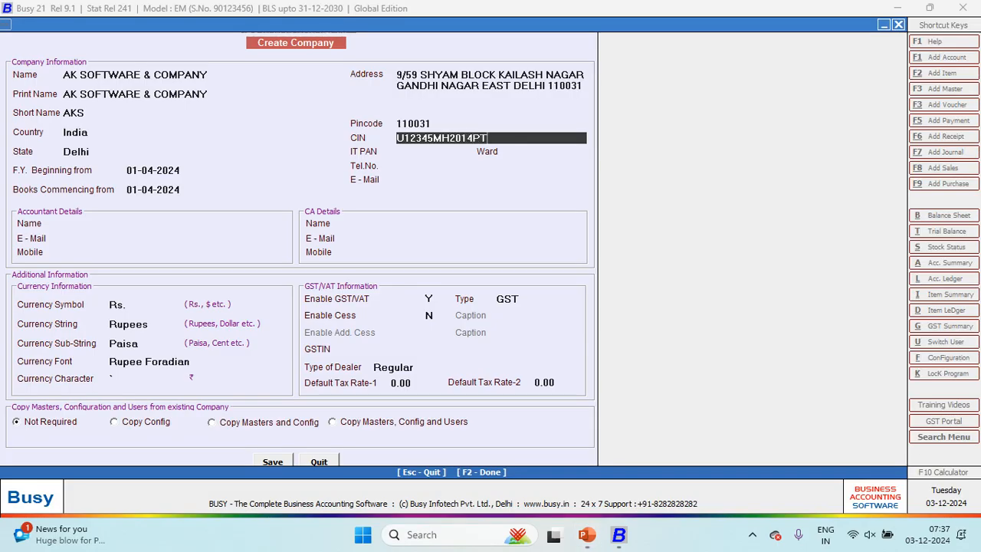
pyautogui.hotkey('alt', 'Tab')
pyautogui.hotkey('alt', 'Tab')
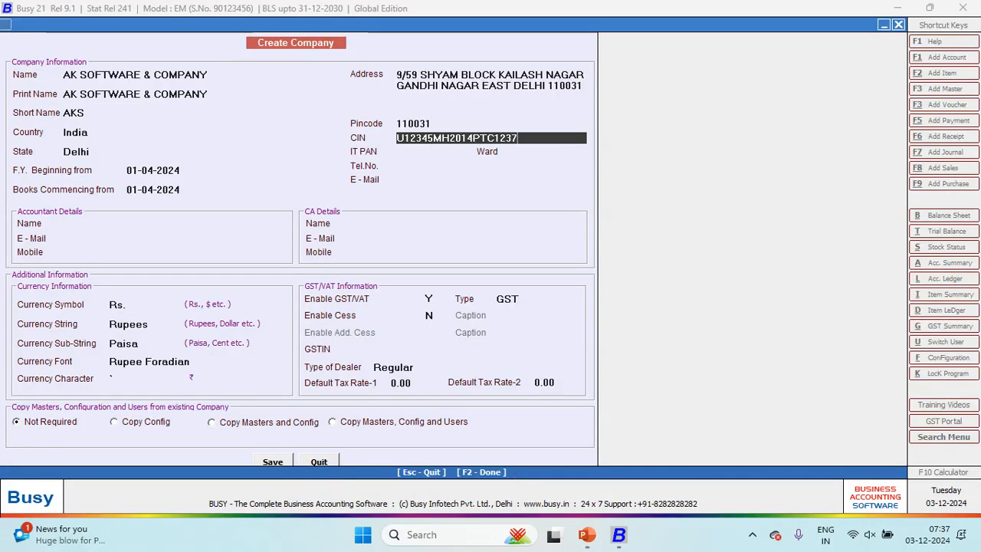
pyautogui.press('Return')
pyautogui.hotkey('alt', 'Tab')
pyautogui.hotkey('alt', 'Tab')
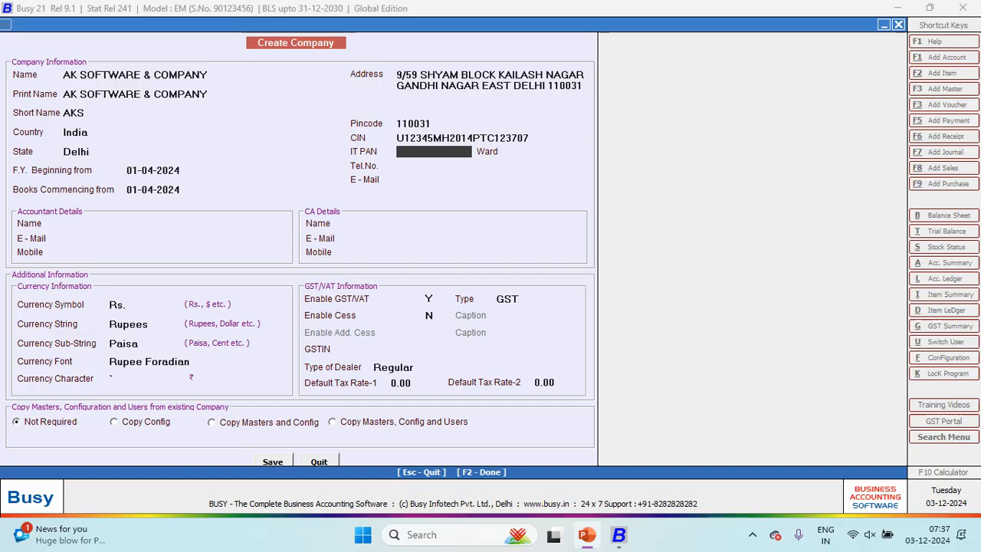
pyautogui.hotkey('alt', 'Tab')
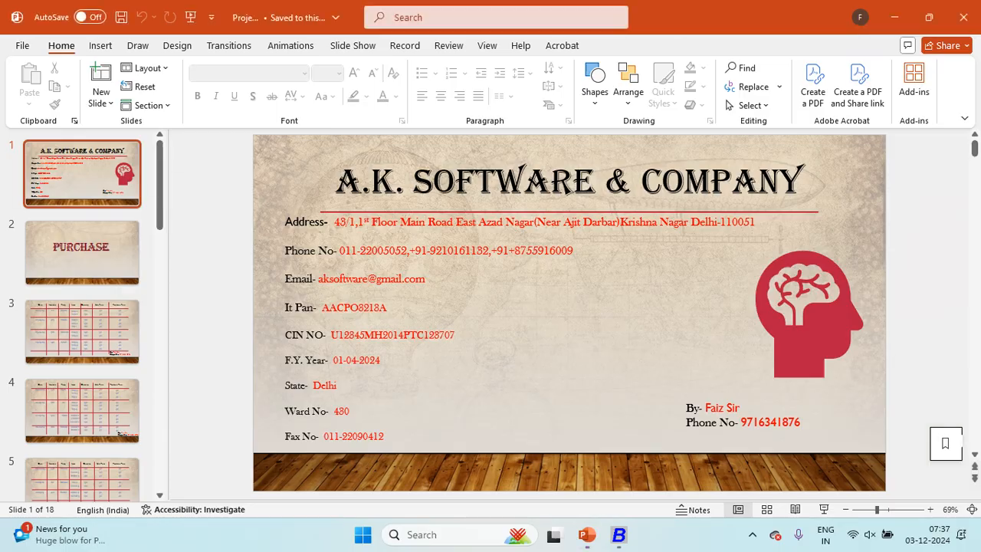
pyautogui.hotkey('alt', 'Tab')
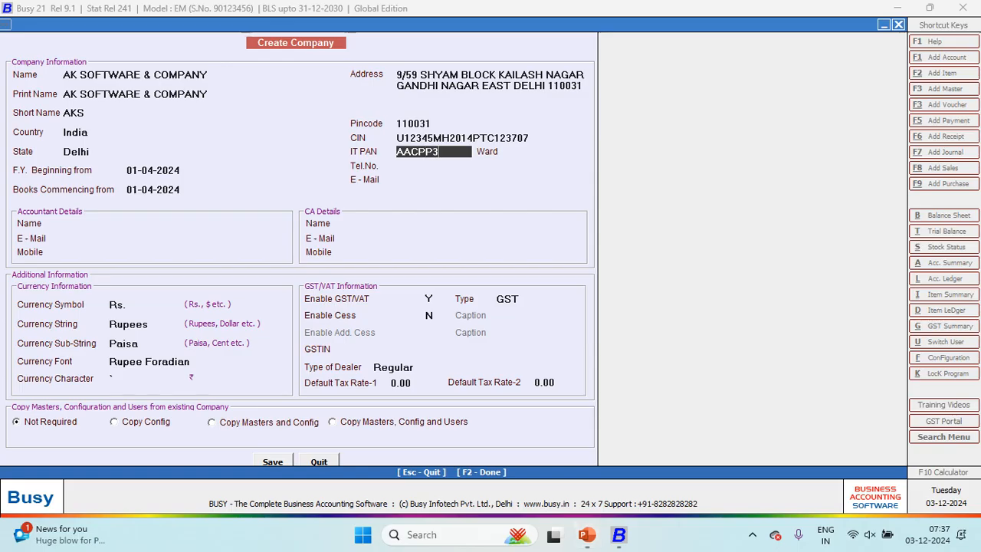
pyautogui.press('Return')
# Step: Set ward 235, then enter the company's telephone number and e-mail address
pyautogui.write('235')
pyautogui.press('Return')
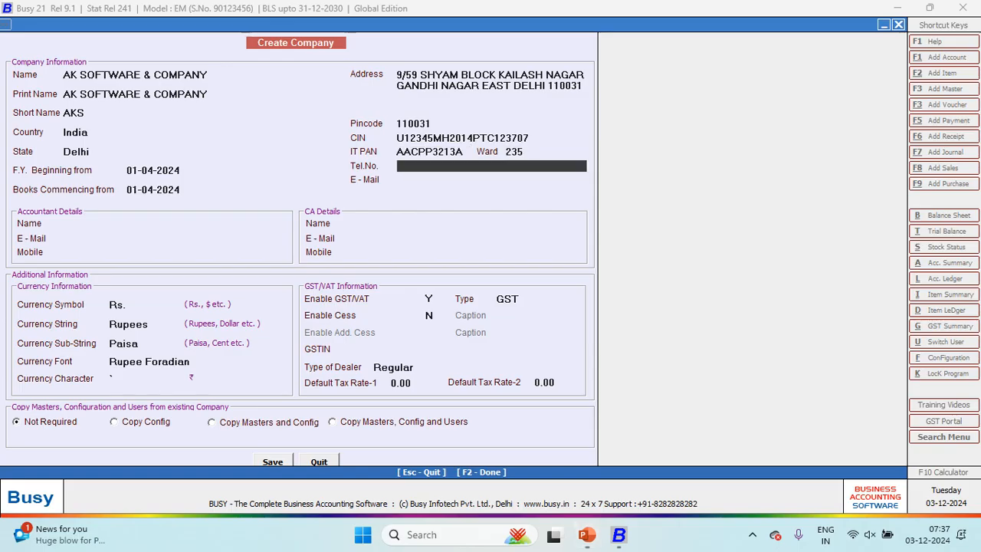
pyautogui.press('Return')
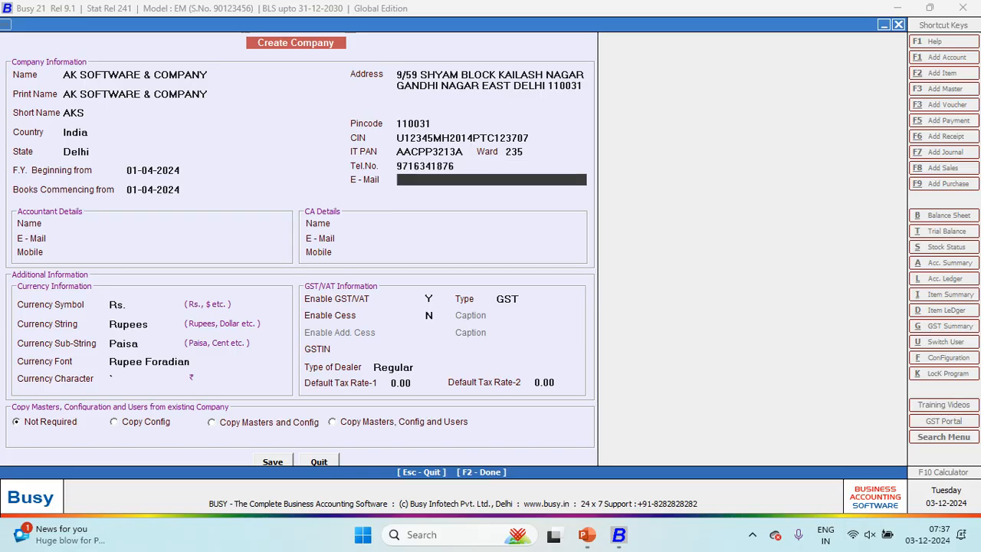
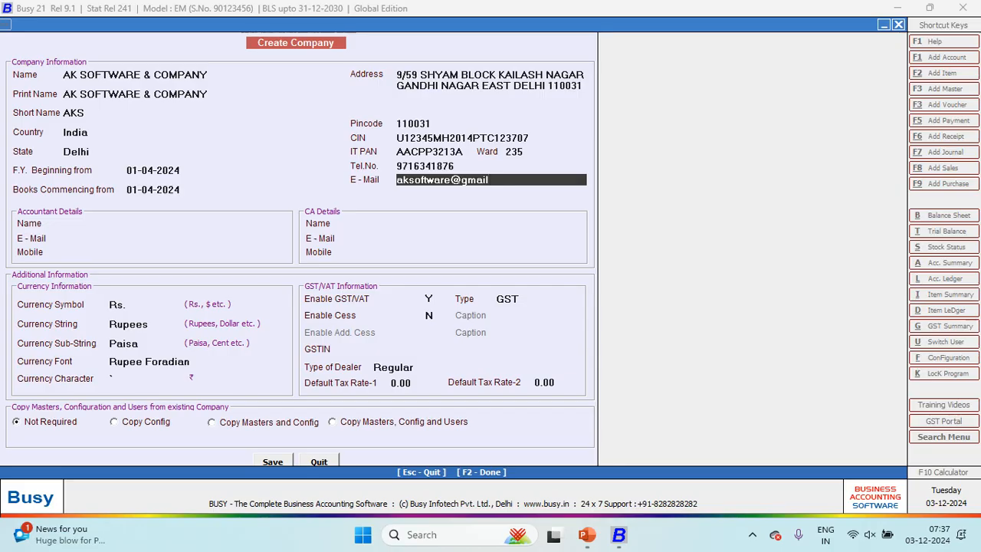
pyautogui.press('Return')
pyautogui.press('Return')
pyautogui.press('Return')
pyautogui.press('Return')
pyautogui.press('Return')
pyautogui.press('Return')
pyautogui.press('Return')
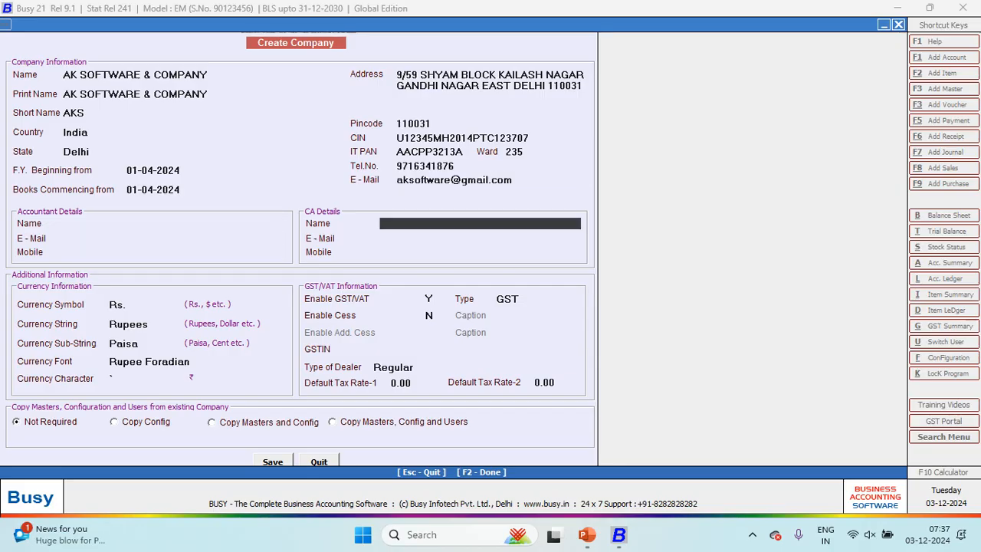
# Step: Set Enable GST/VAT to N and save AK SOFTWARE & COMPANY, acknowledging the confirmation
pyautogui.press('Return')
pyautogui.press('Return')
pyautogui.press('Return')
pyautogui.press('Return')
pyautogui.press('Return')
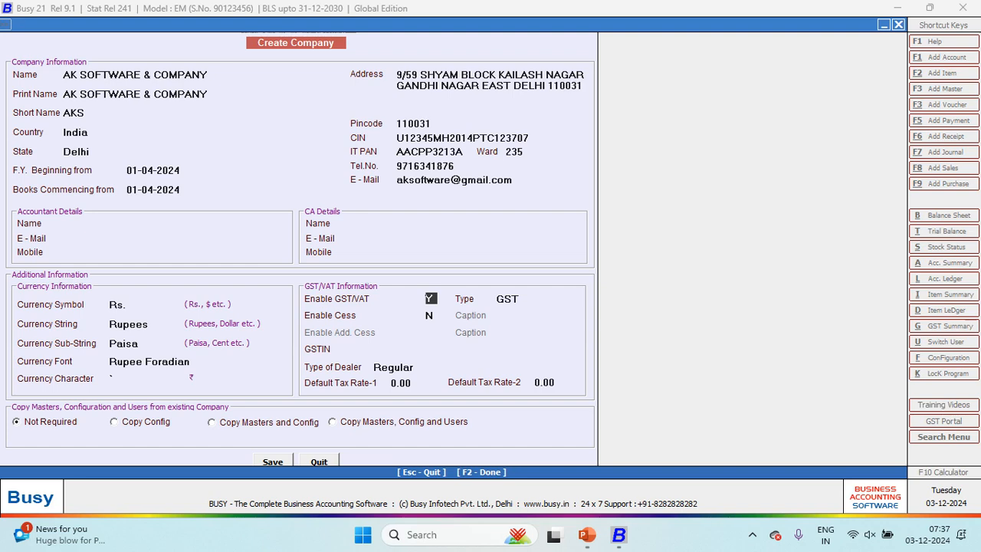
pyautogui.press('n')
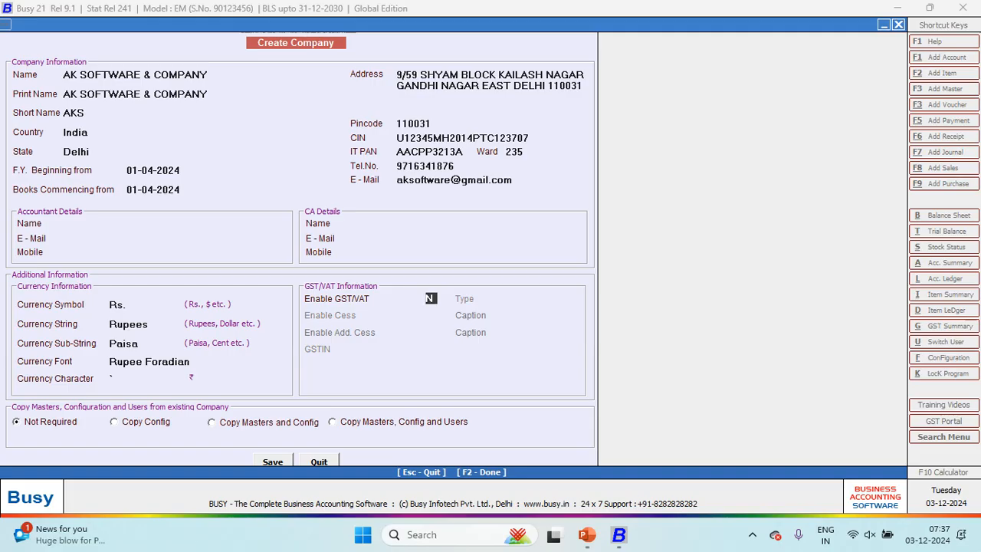
pyautogui.press('Return')
pyautogui.press('Return')
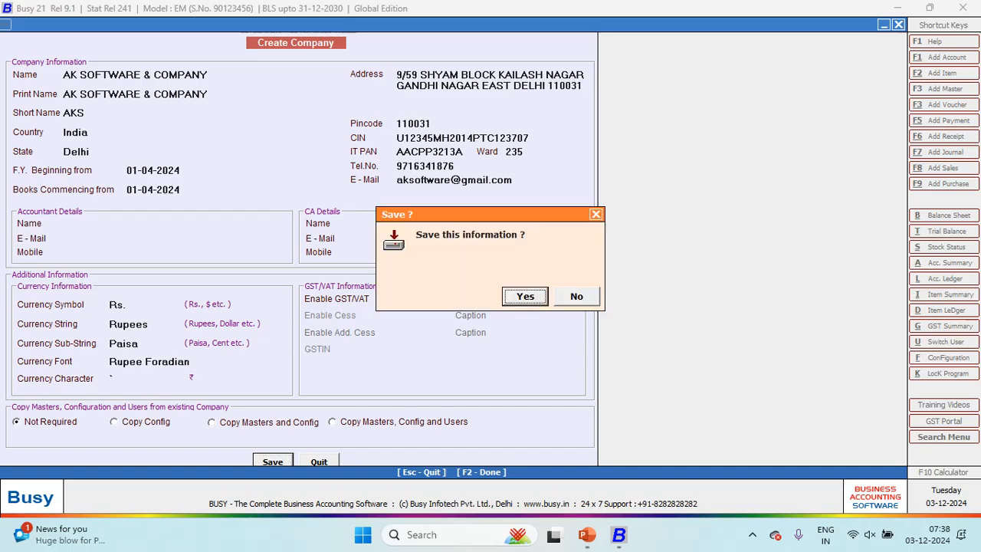
pyautogui.press('Return')
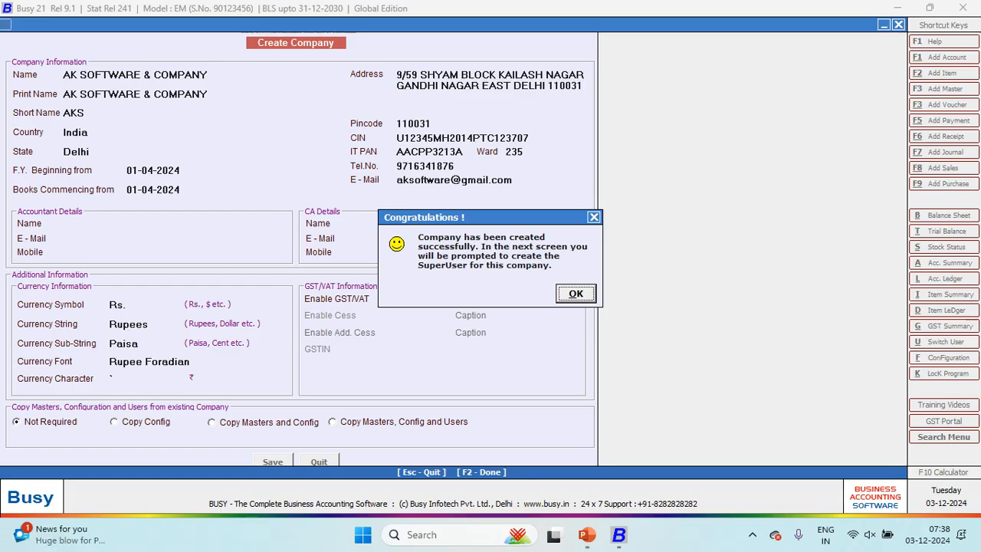
pyautogui.press('Return')
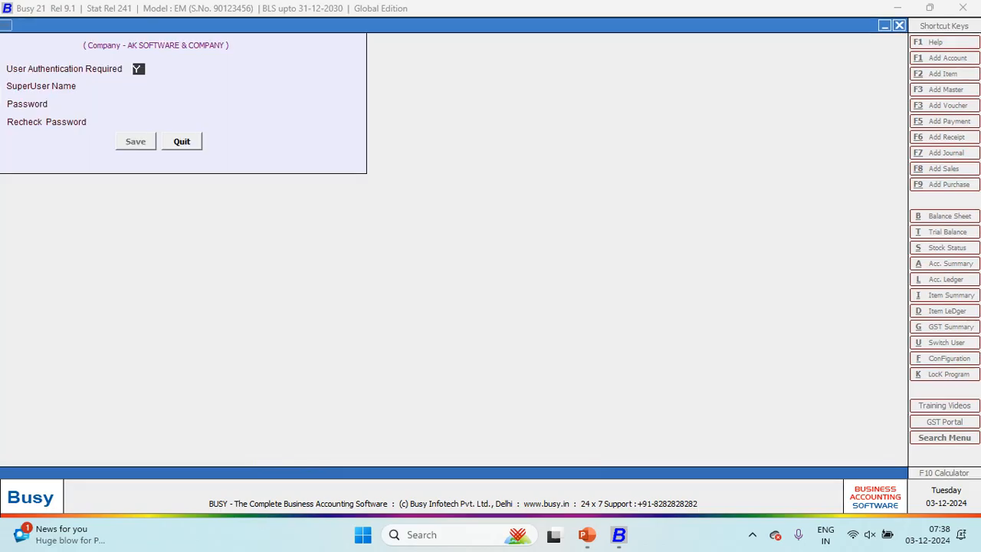
# Step: Enter the superuser name and password, recheck the password, and save
pyautogui.press('Return')
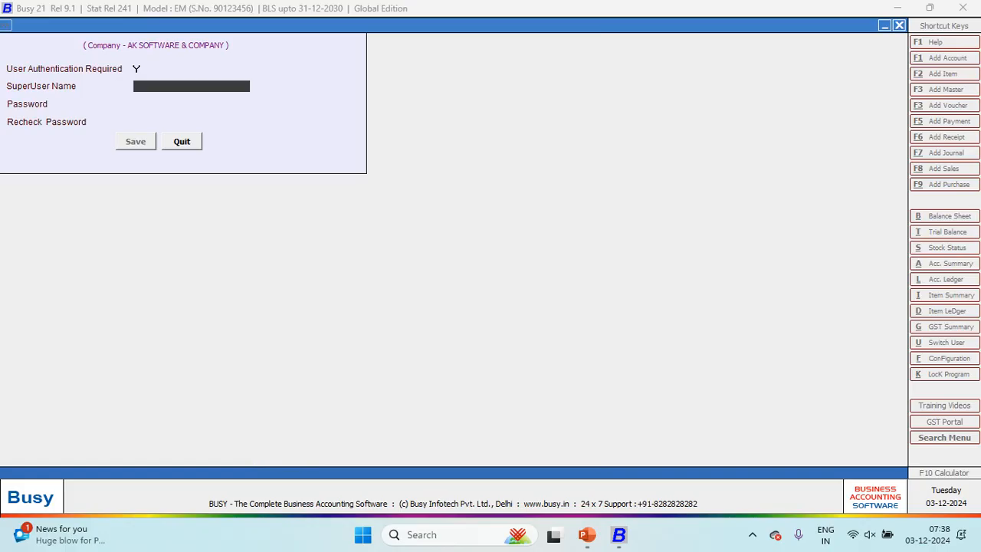
pyautogui.write('A')
pyautogui.press('Return')
pyautogui.write('a')
pyautogui.press('Return')
pyautogui.write('a')
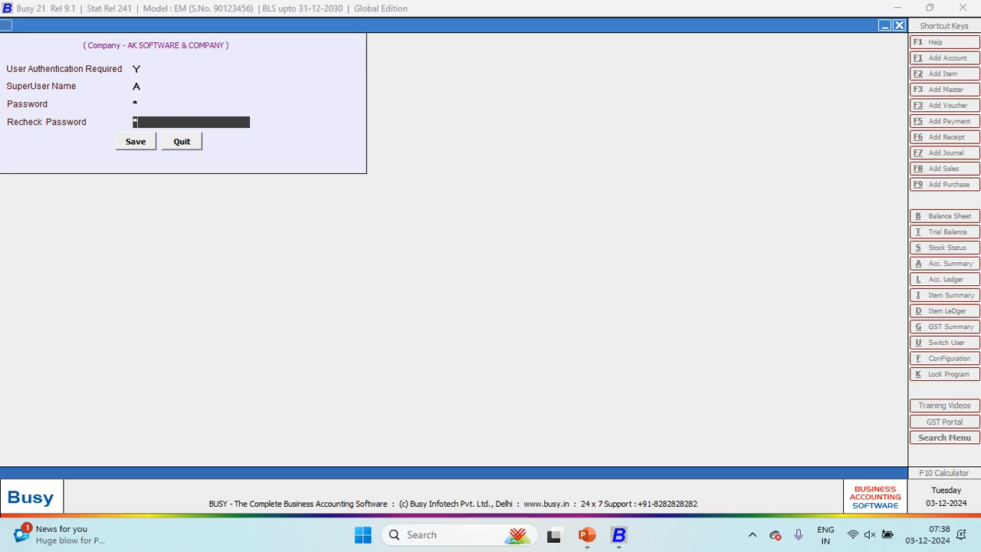
pyautogui.press('Up')
pyautogui.press('Up')
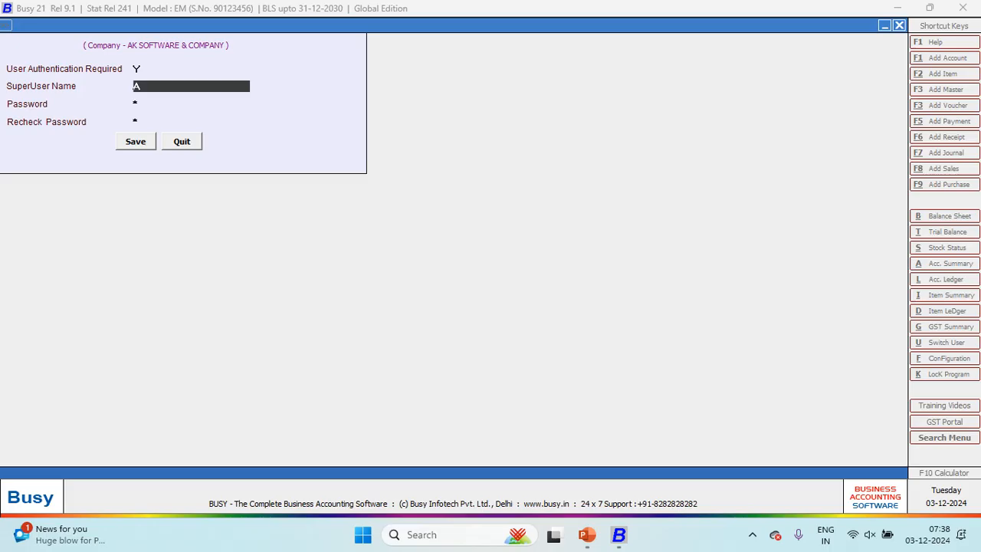
pyautogui.press('Return')
pyautogui.press('Return')
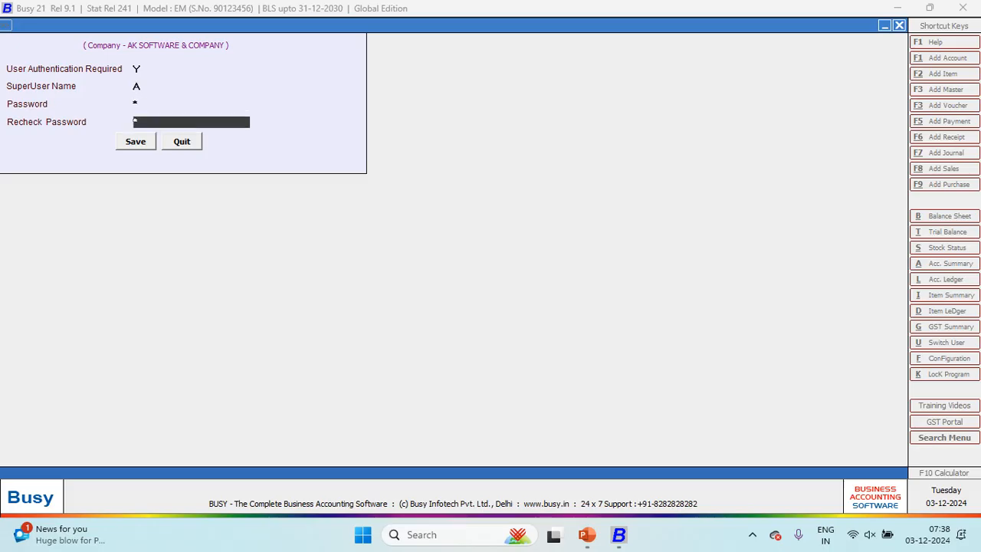
pyautogui.press('Return')
pyautogui.press('Return')
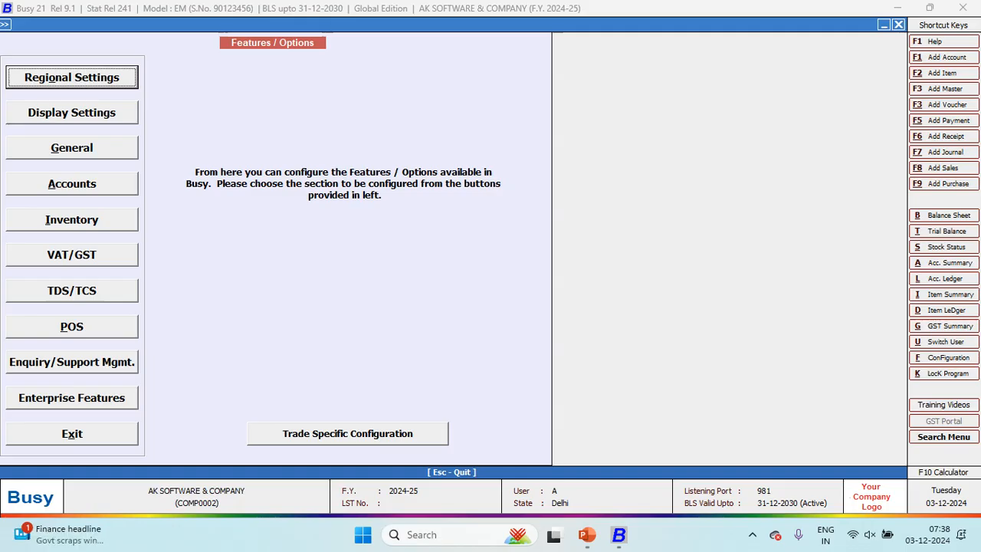
# Step: In Accounts options, turn off Bill-by-bill Details, enable Bank Reconciliation and Bank Instrument Details, and save
pyautogui.press('Down')
pyautogui.press('Down')
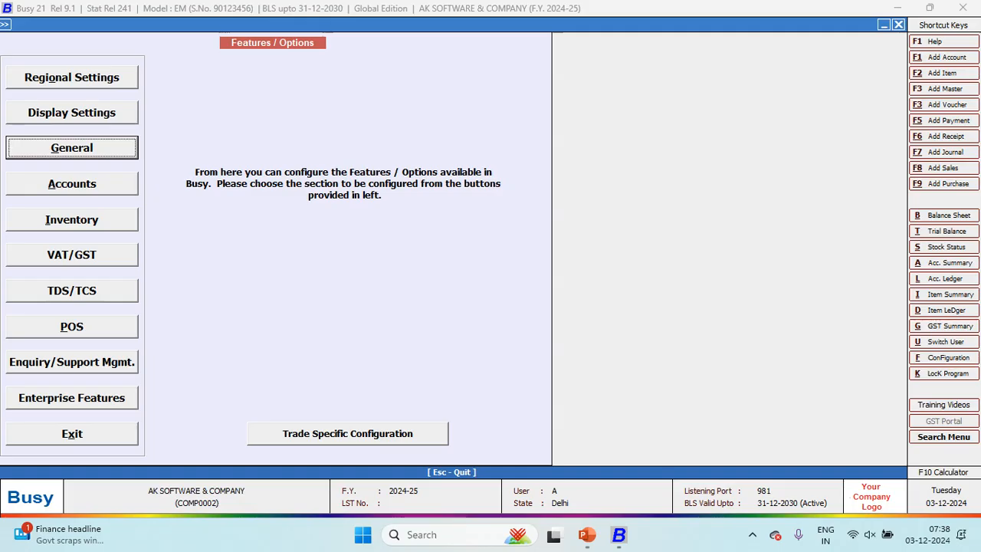
pyautogui.press('Down')
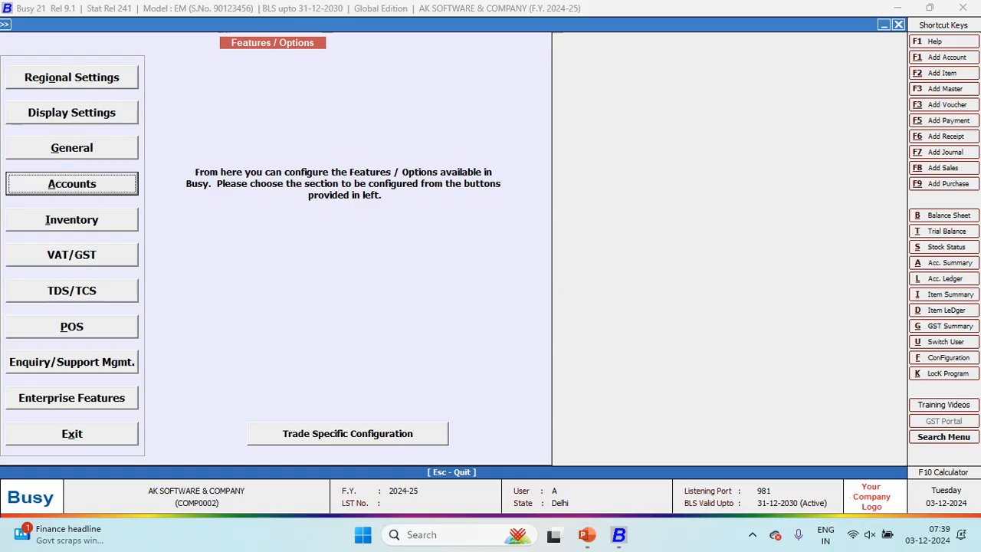
pyautogui.press('Return')
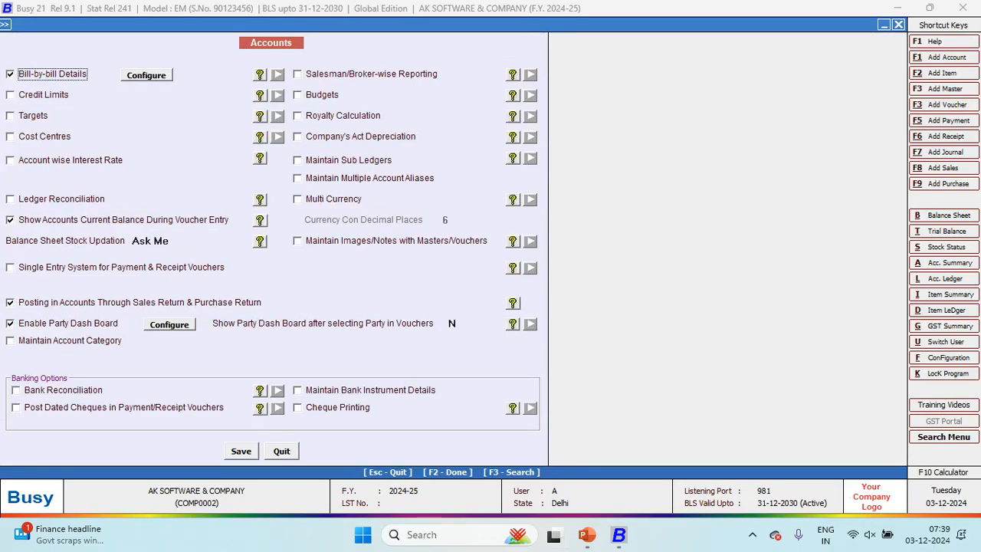
pyautogui.press('space')
pyautogui.click(16, 390)
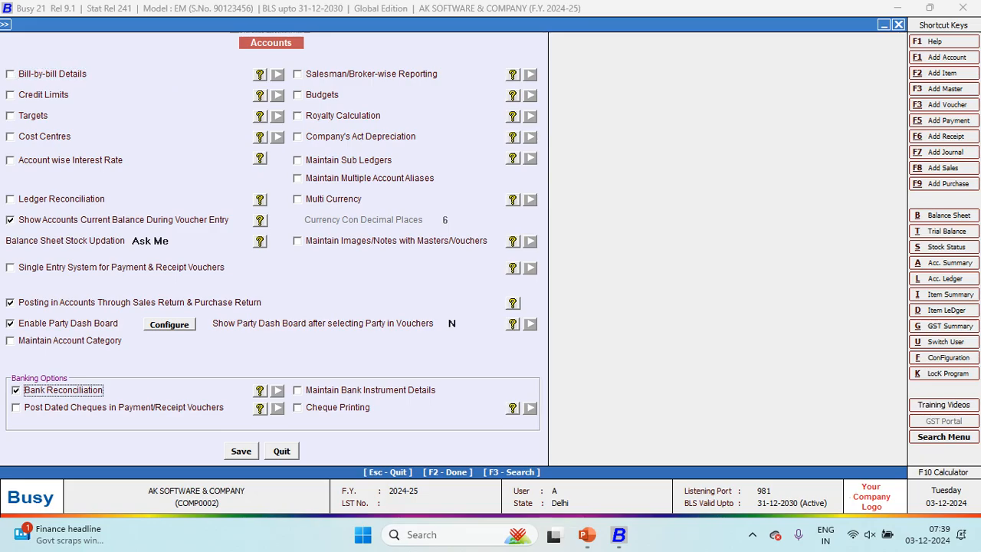
pyautogui.press('Tab')
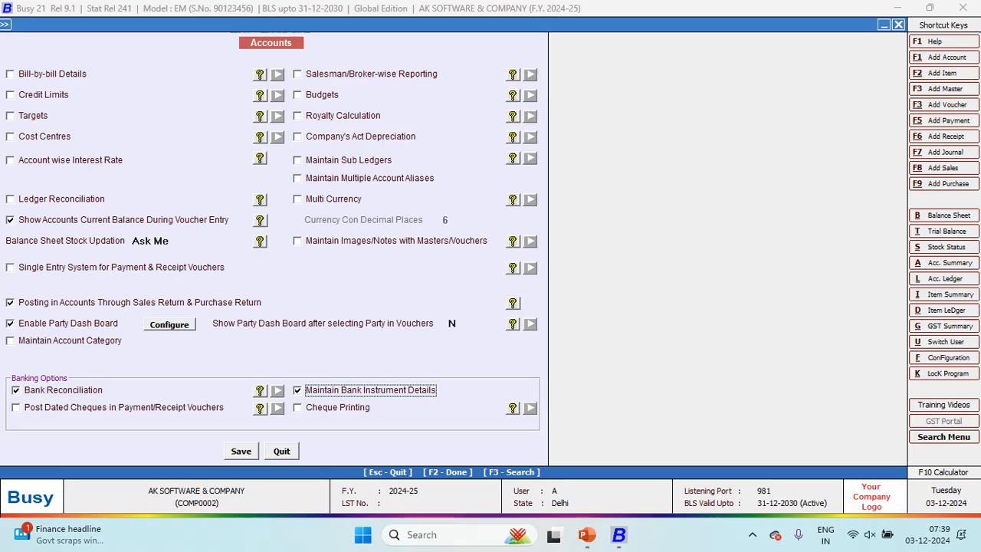
pyautogui.press('F2')
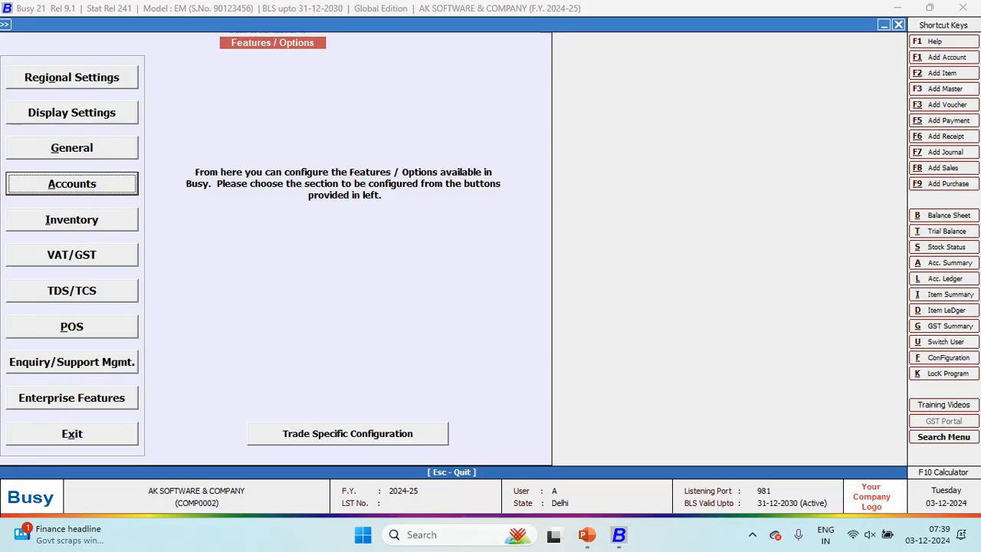
pyautogui.press('Down')
# Step: Set Inventory stock valuation to FIFO, enable MC-wise and Multi-Godown Inventory, and save
pyautogui.press('Return')
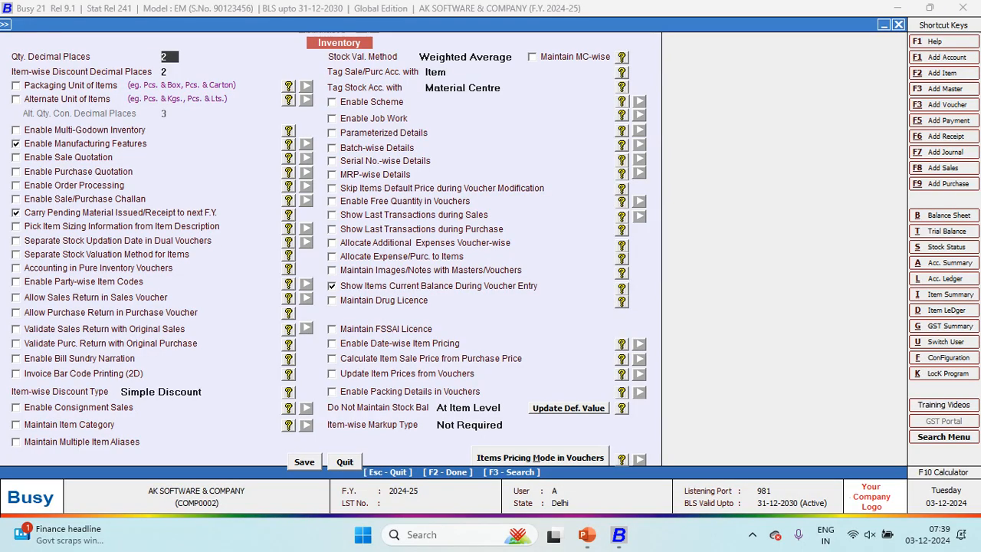
pyautogui.click(465, 57)
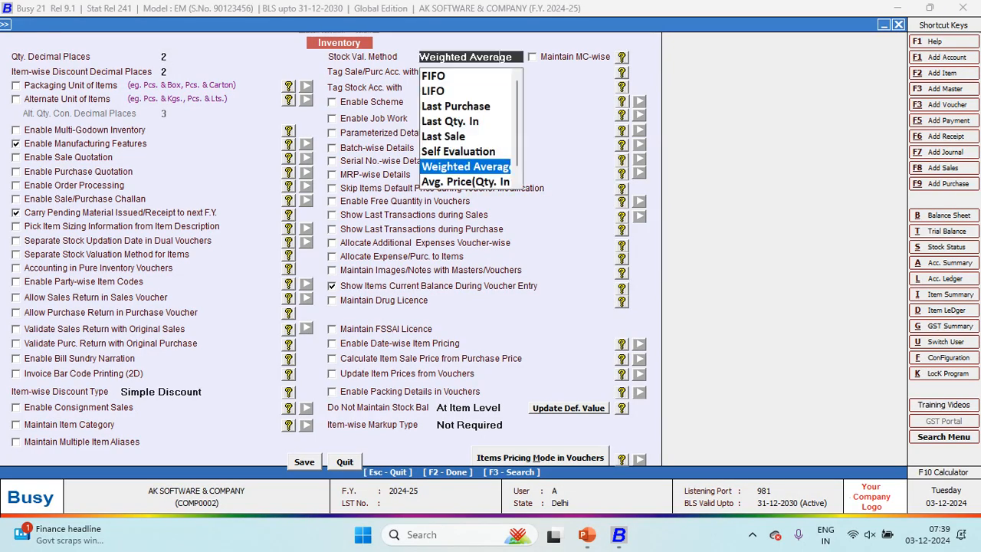
pyautogui.click(434, 75)
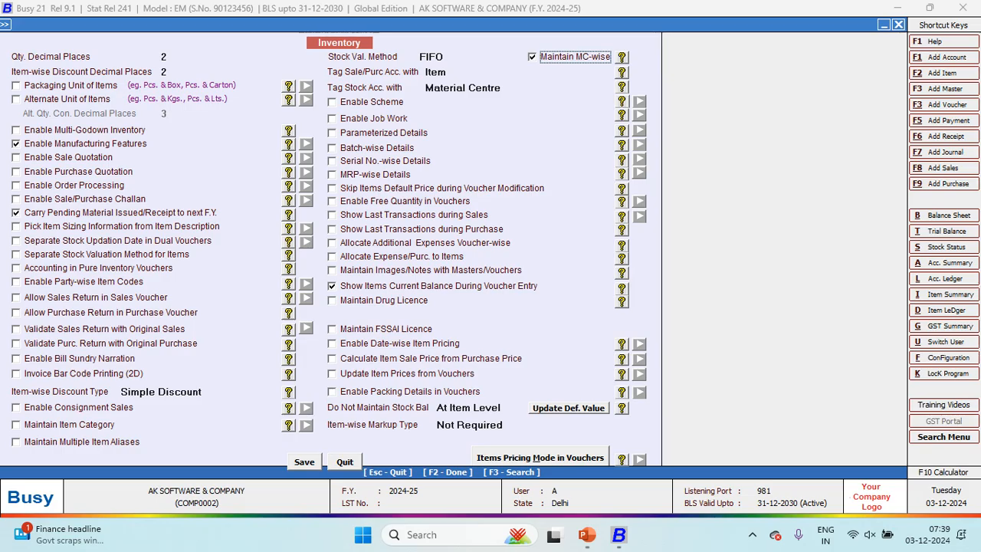
pyautogui.press('Return')
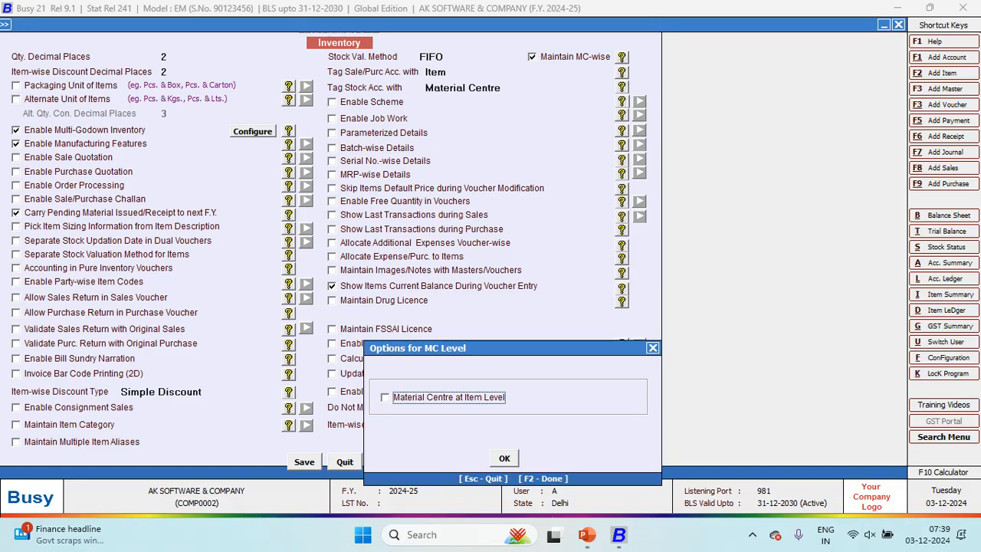
pyautogui.press('Return')
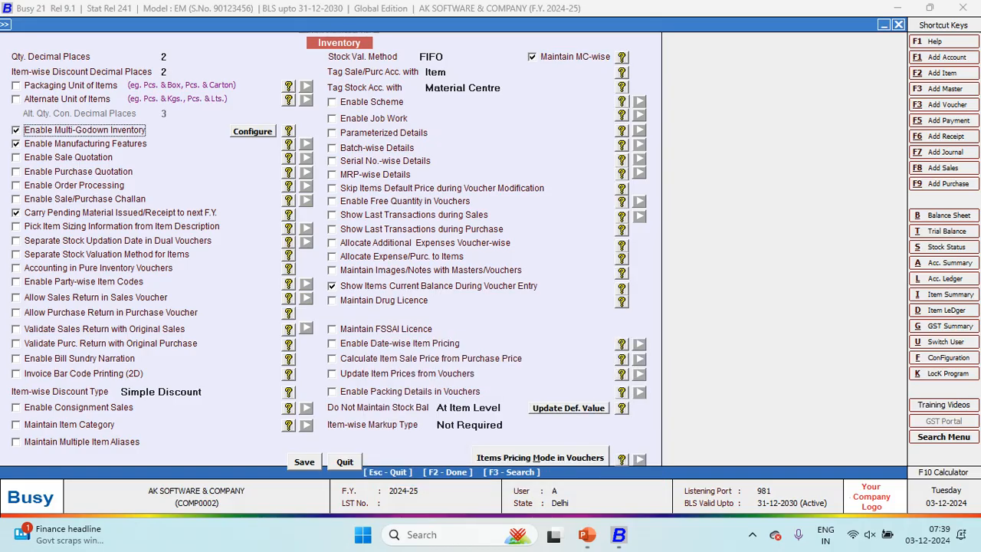
pyautogui.press('F2')
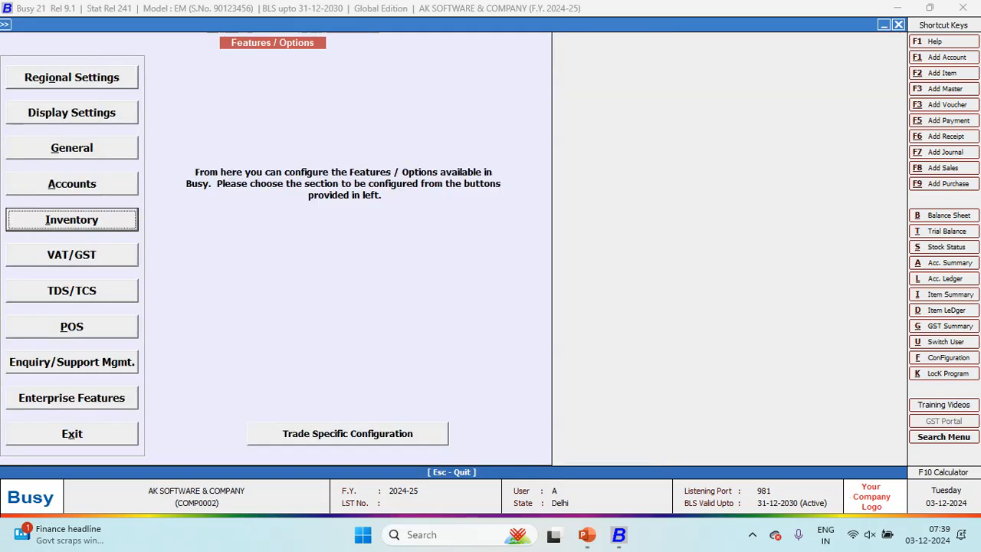
pyautogui.press('Escape')
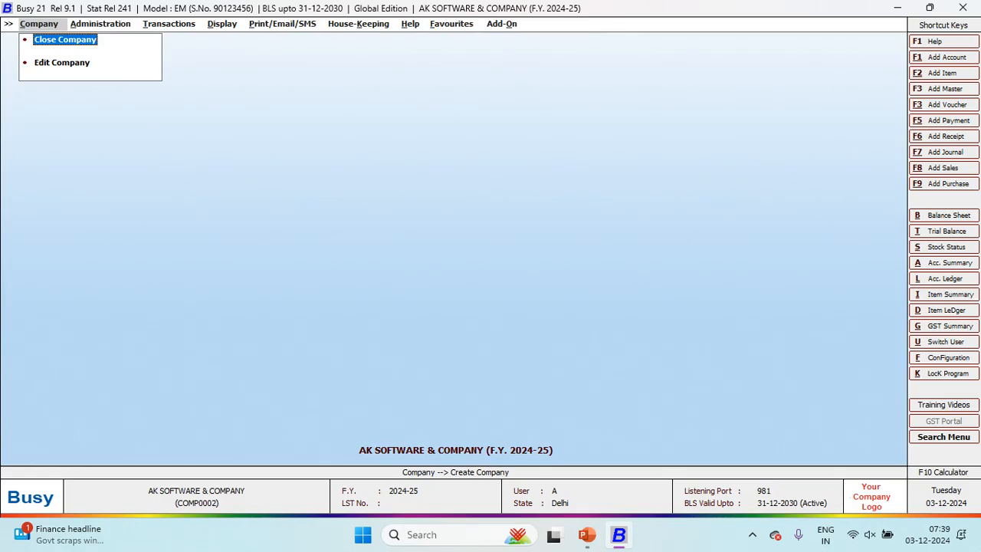
# Step: Go to Transactions > Journal > Add for a new voucher dated 01-04-2024
pyautogui.press('Right')
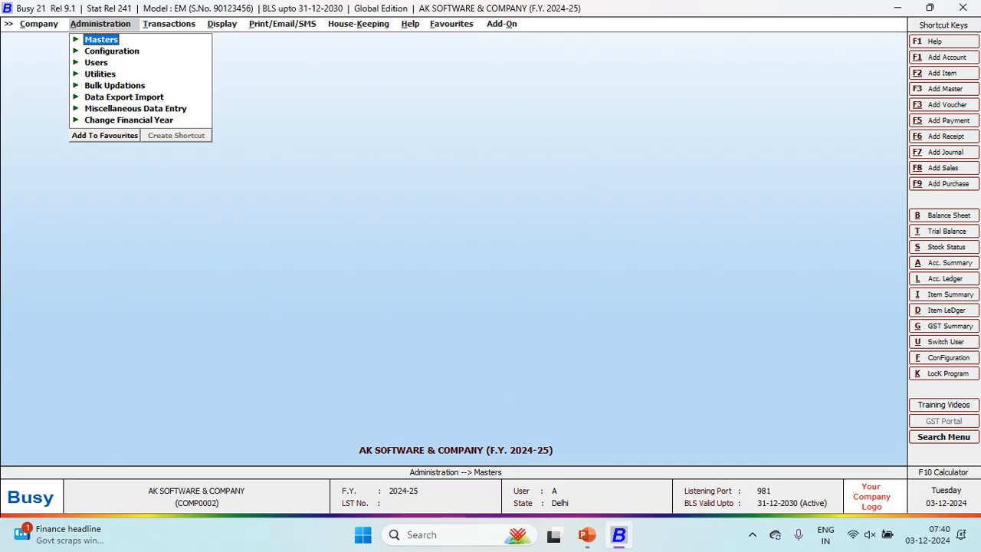
pyautogui.press('Right')
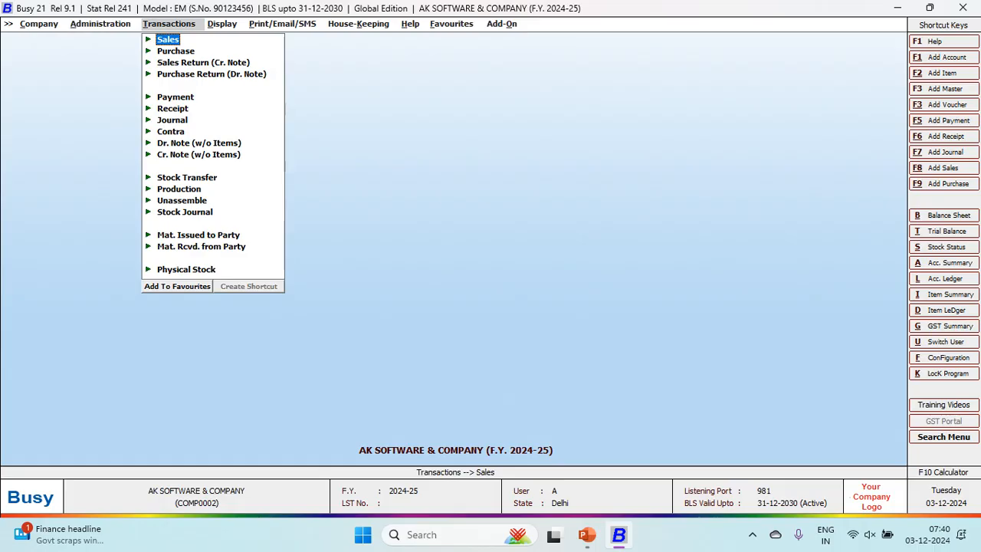
pyautogui.press('Down')
pyautogui.press('Down')
pyautogui.press('Down')
pyautogui.press('Down')
pyautogui.press('Down')
pyautogui.press('Down')
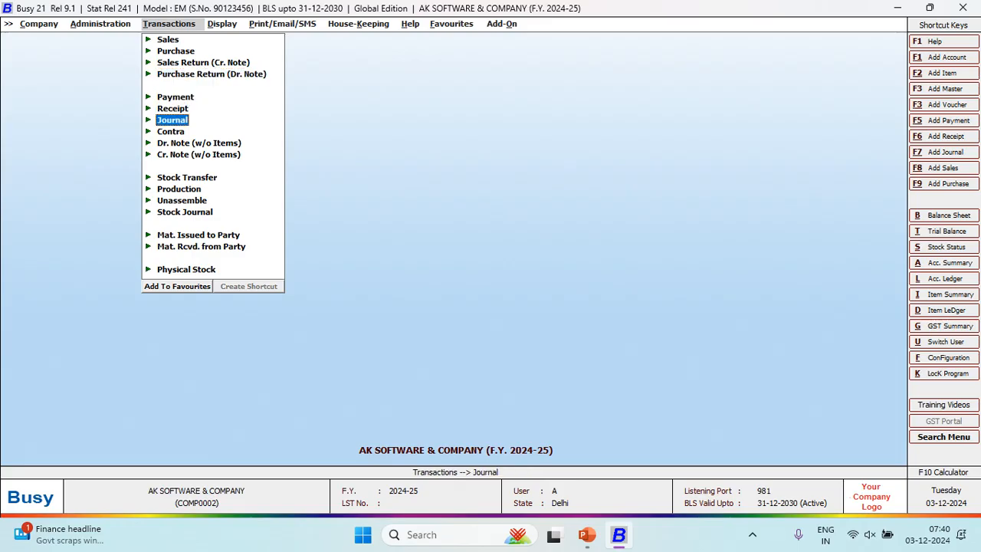
pyautogui.press('Return')
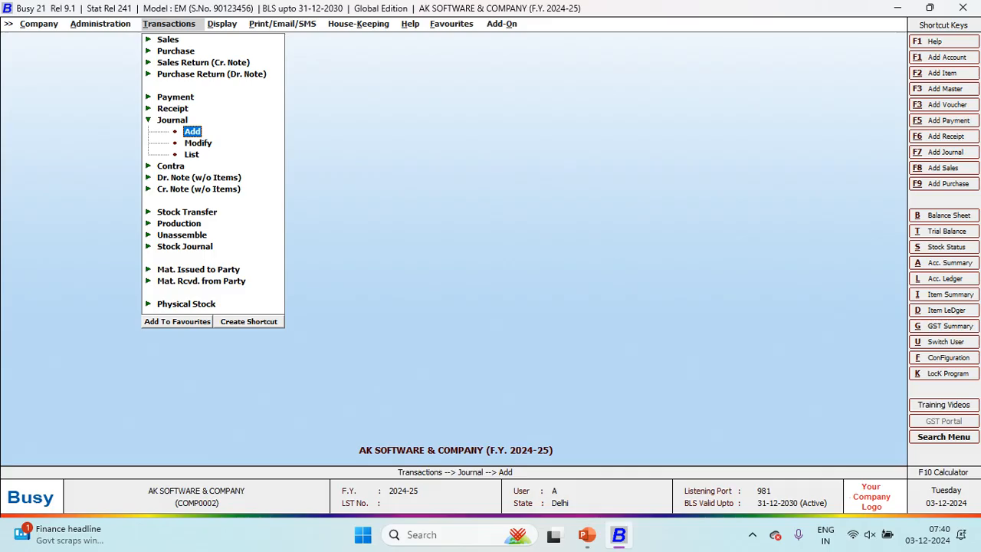
pyautogui.press('Return')
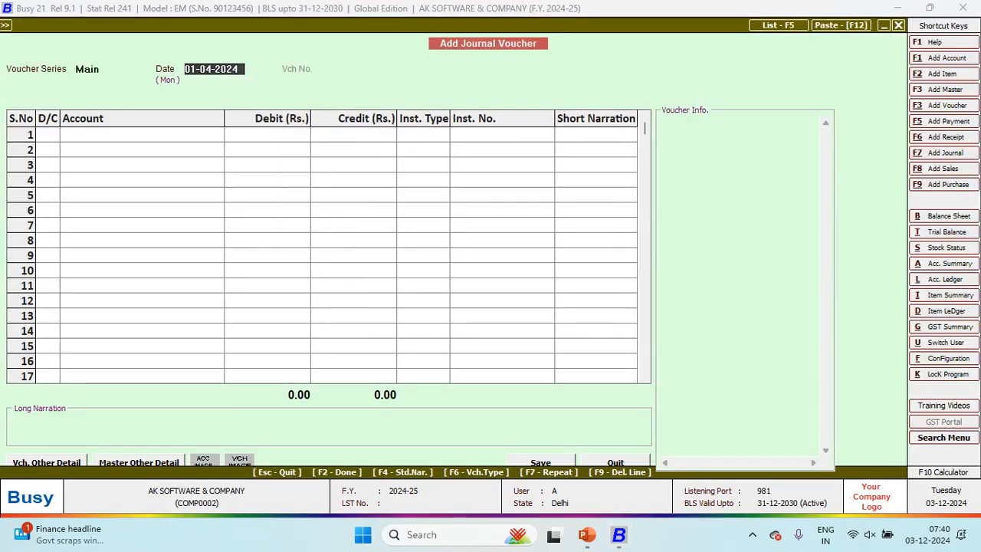
# Step: Debit Cash 20,00,000.00 on the first line of the journal voucher
pyautogui.press('Return')
pyautogui.press('Return')
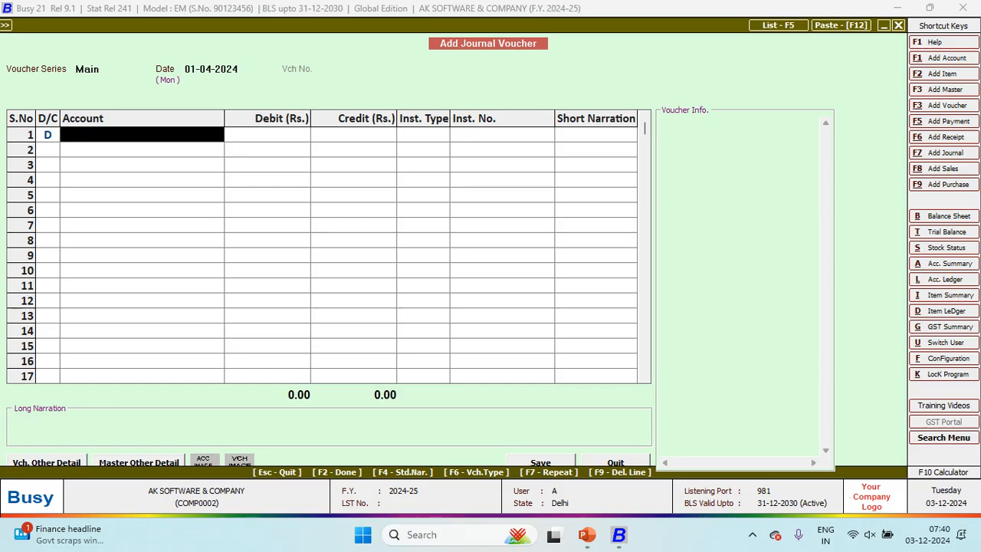
pyautogui.write('cAS')
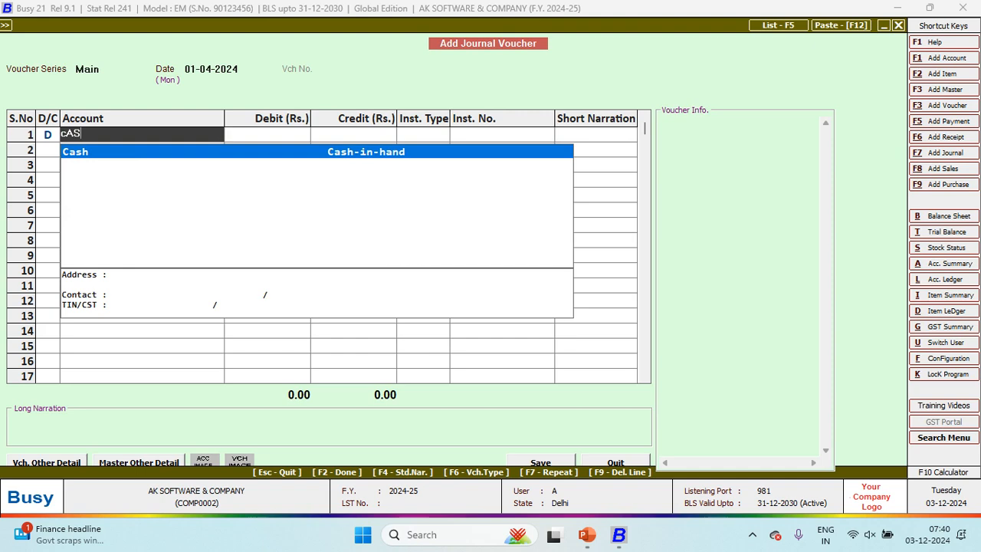
pyautogui.press('Return')
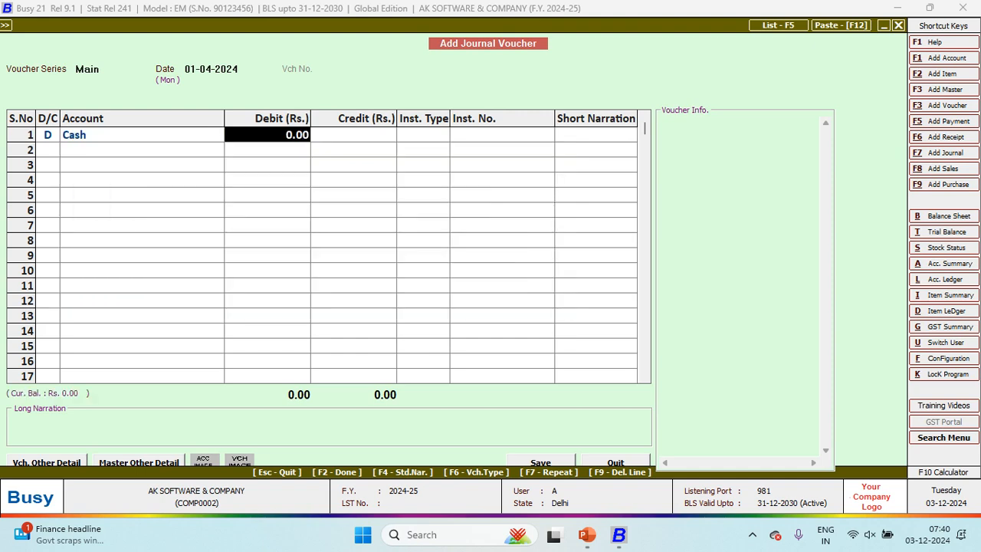
pyautogui.write('20')
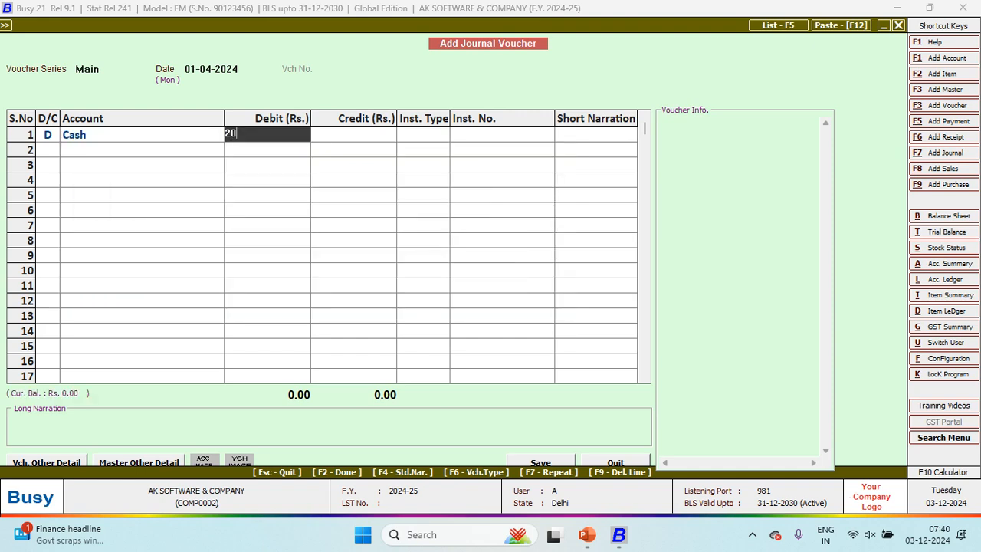
pyautogui.write('L')
pyautogui.press('Return')
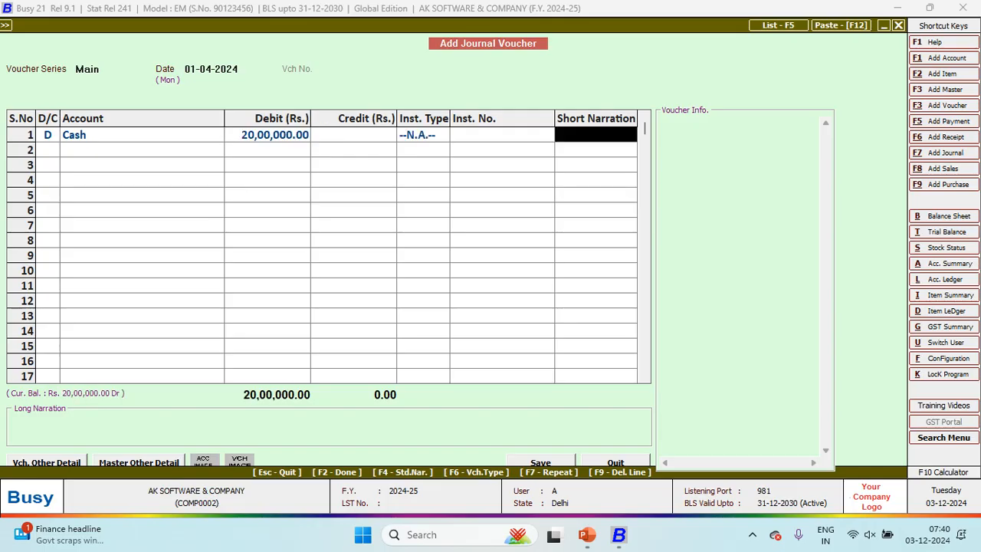
# Step: Start a credit line on row 2 and create a new account for it
pyautogui.press('Return')
pyautogui.press('Return')
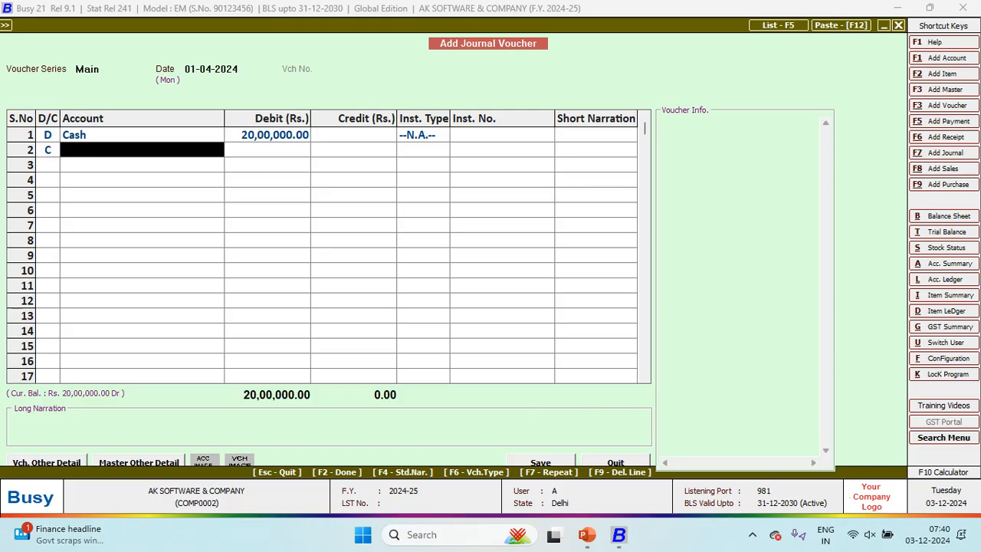
pyautogui.write('fA')
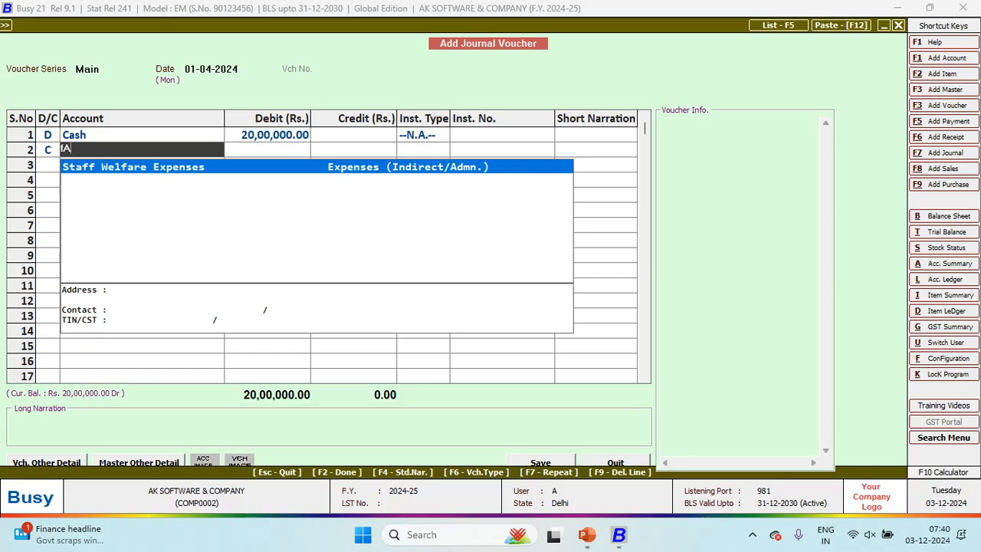
pyautogui.press('F3')
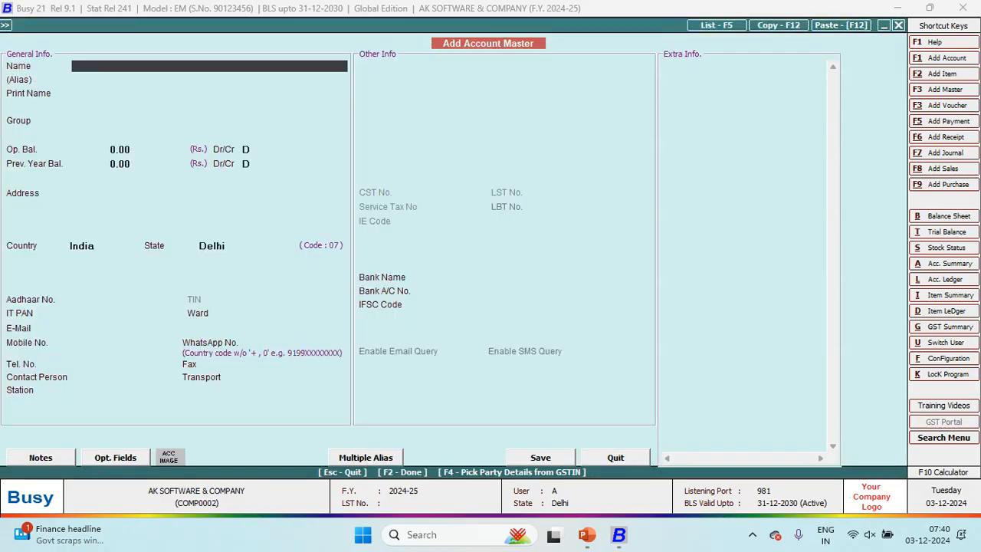
# Step: Save the proprietor's account under Capital Account, crediting it 20,00,000.00 in the voucher
pyautogui.write('FAIZ')
pyautogui.press('Return')
pyautogui.press('Return')
pyautogui.press('Return')
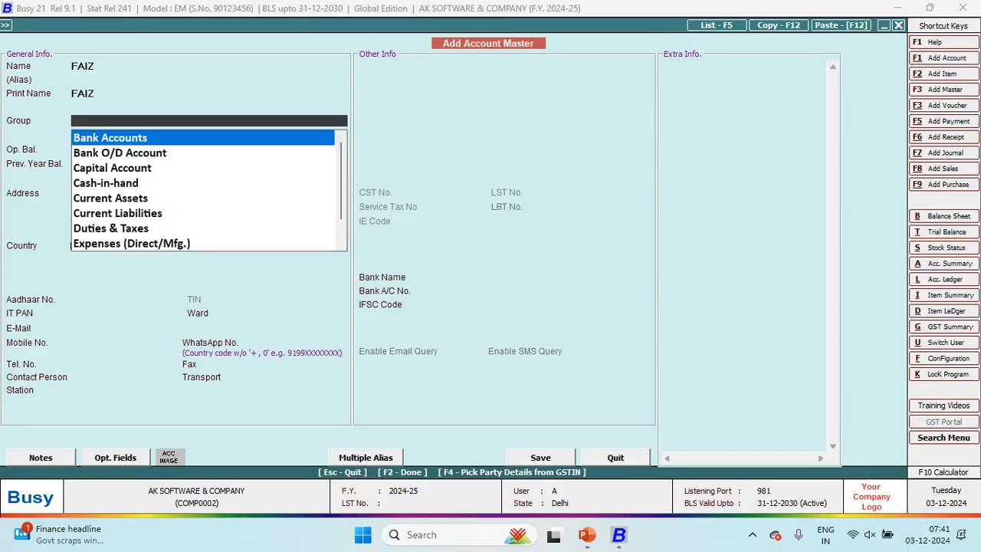
pyautogui.write('CA')
pyautogui.press('Return')
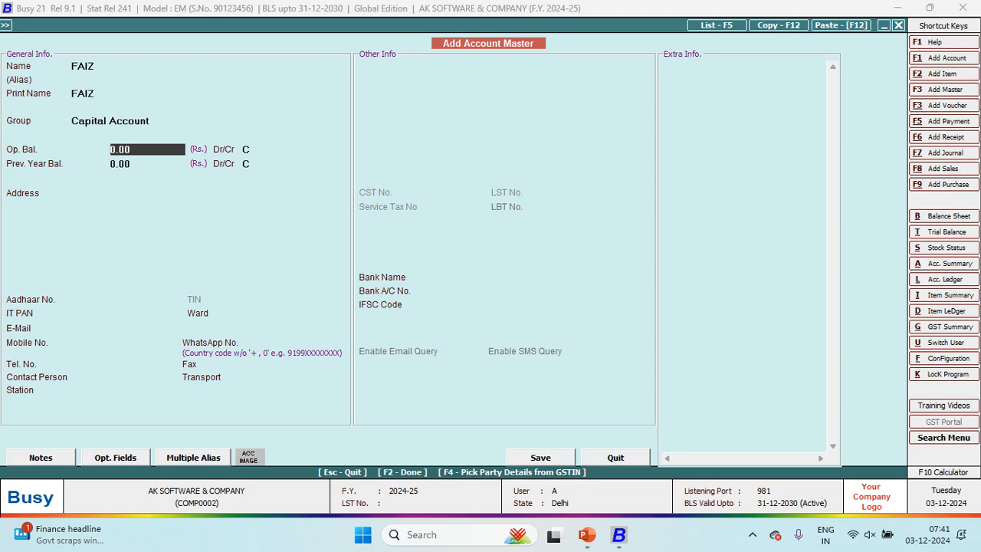
pyautogui.press('F2')
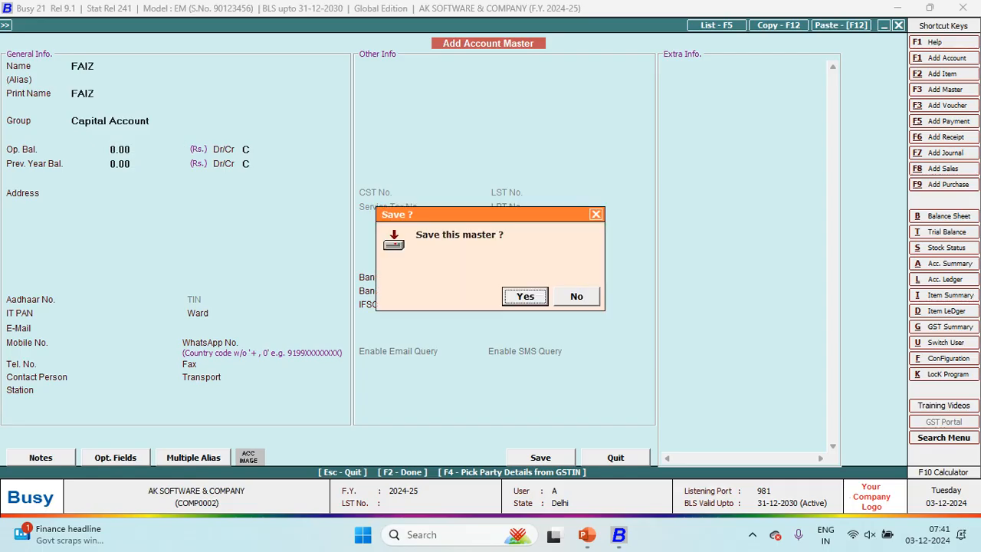
pyautogui.press('Return')
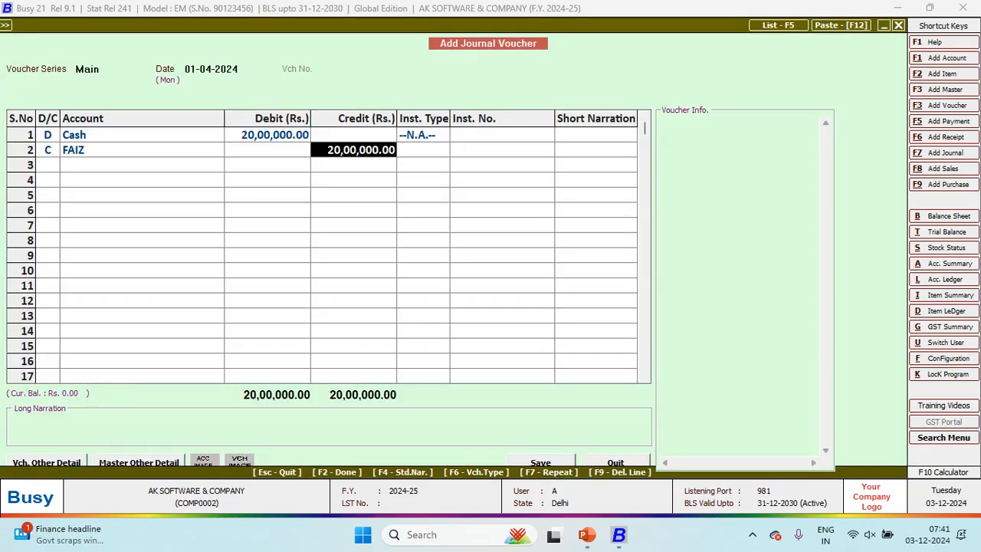
# Step: Add narration 'BEING STARTED BUSINESS', save past the cash-limit warning, and close the voucher
pyautogui.press('Return')
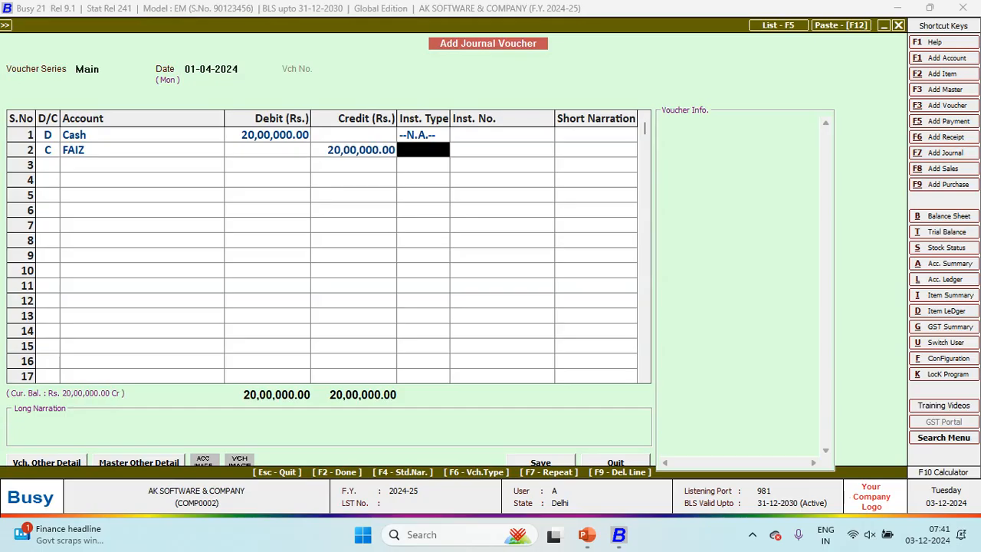
pyautogui.press('Return')
pyautogui.press('Return')
pyautogui.write('BEING S')
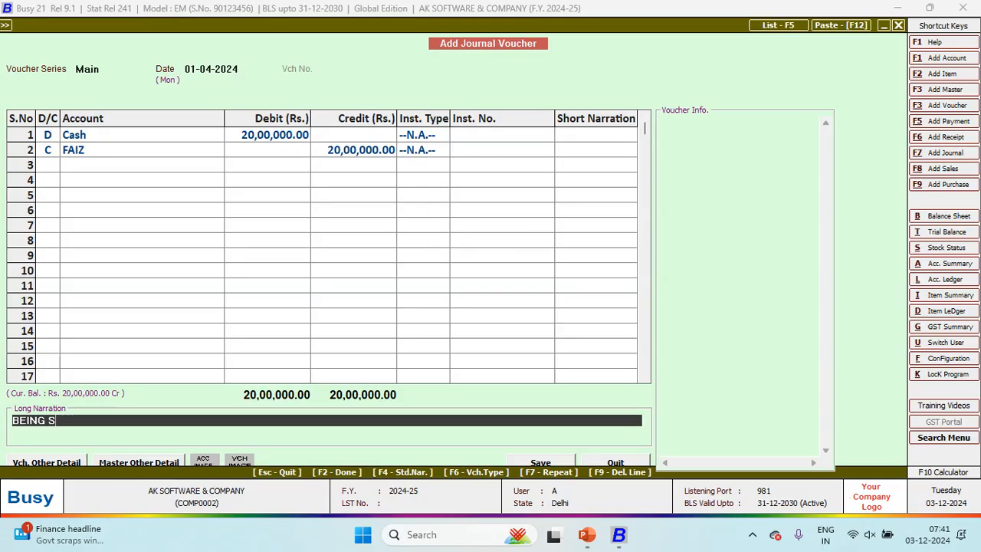
pyautogui.write('TARTED BUSINESS')
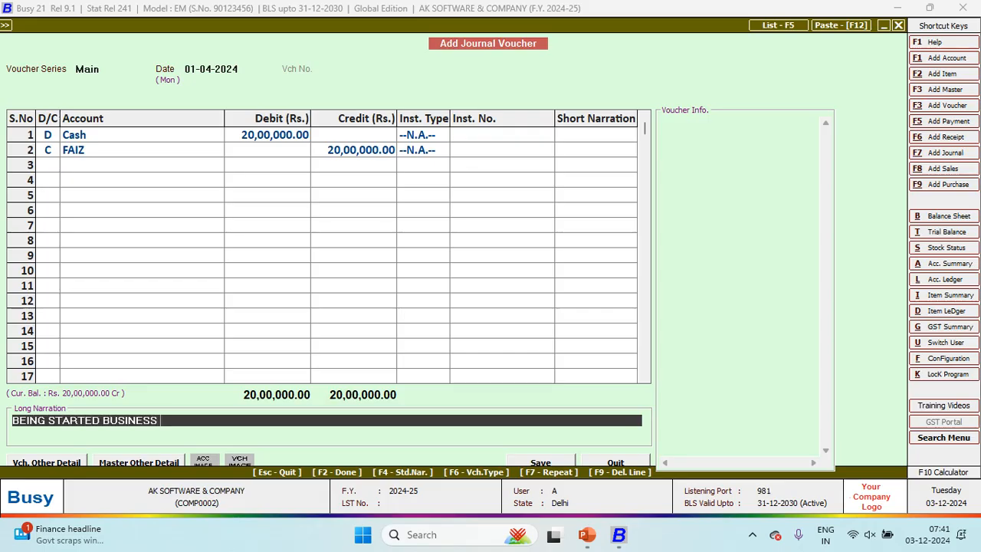
pyautogui.press('Return')
pyautogui.press('Return')
pyautogui.press('Return')
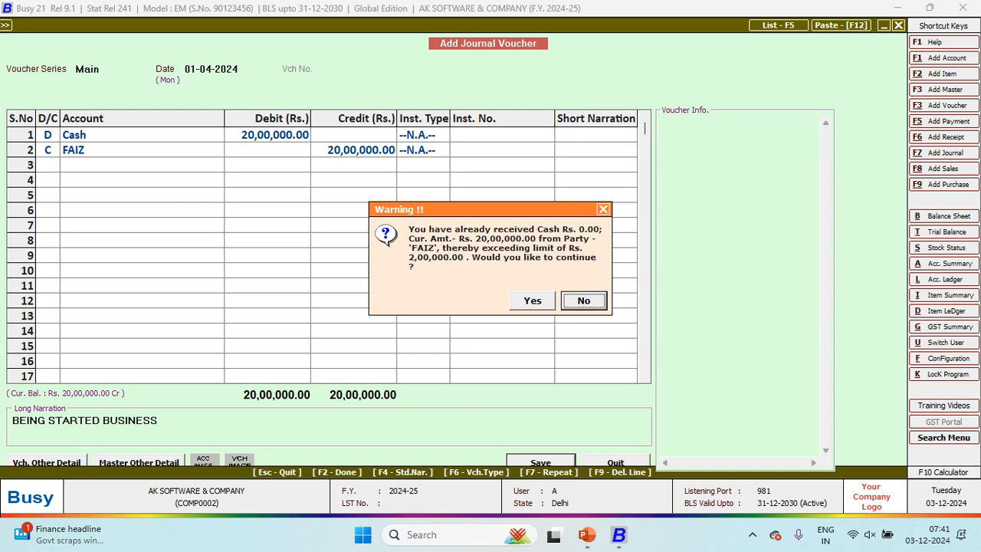
pyautogui.press('Left')
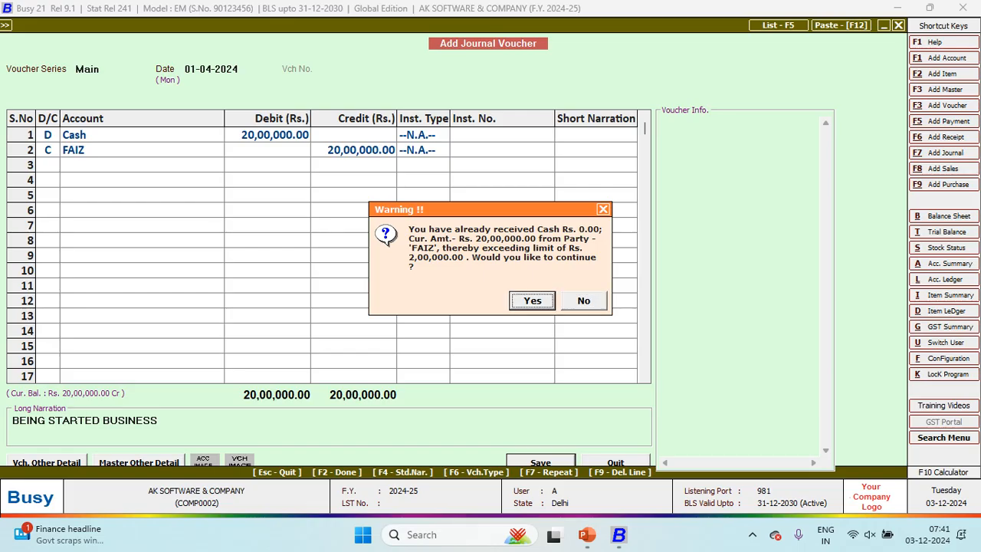
pyautogui.press('Return')
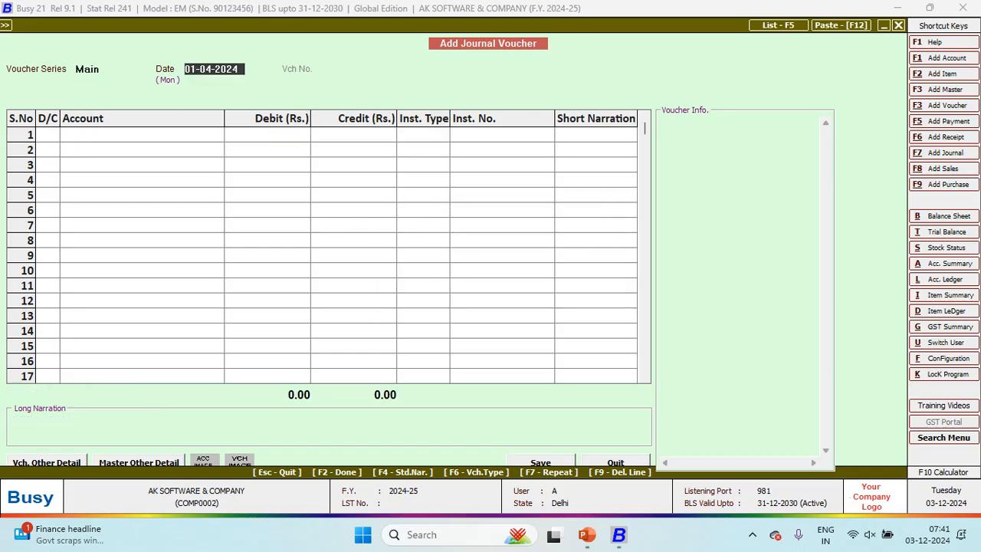
pyautogui.press('Escape')
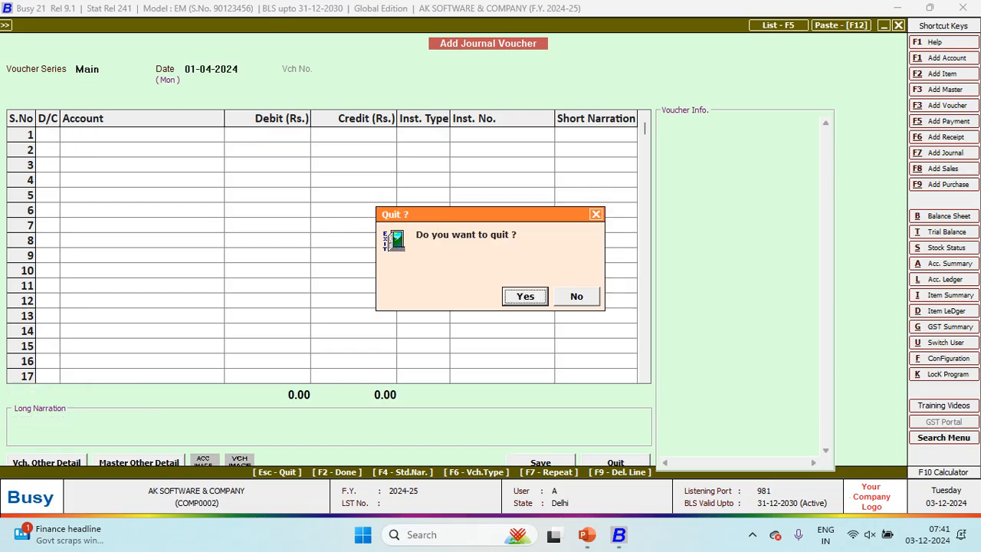
pyautogui.press('Return')
pyautogui.press('Left')
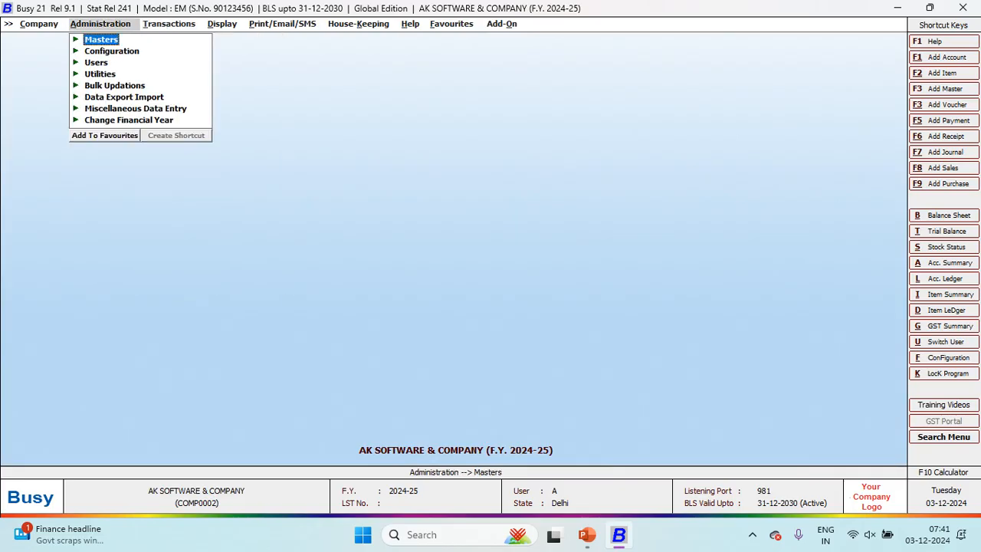
# Step: Set the no-PAN and one-day cash large-transaction alarms to No Action and save
pyautogui.press('Down')
pyautogui.press('Return')
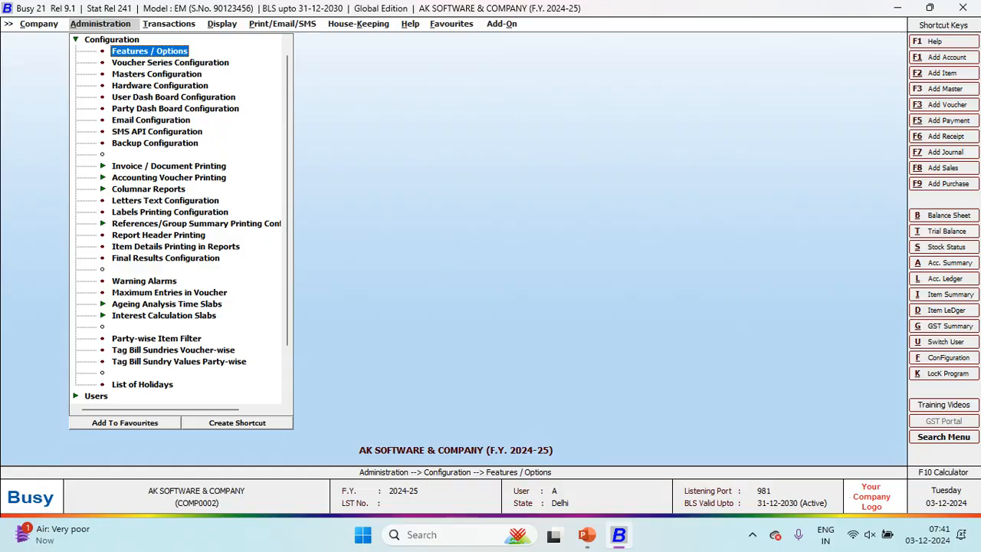
pyautogui.press('Down')
pyautogui.press('Down')
pyautogui.press('Down')
pyautogui.press('Down')
pyautogui.press('Down')
pyautogui.press('Down')
pyautogui.press('Down')
pyautogui.press('Down')
pyautogui.press('Down')
pyautogui.press('Down')
pyautogui.press('Down')
pyautogui.press('Down')
pyautogui.press('Down')
pyautogui.press('Down')
pyautogui.press('Down')
pyautogui.press('Down')
pyautogui.press('Down')
pyautogui.press('Down')
pyautogui.press('Down')
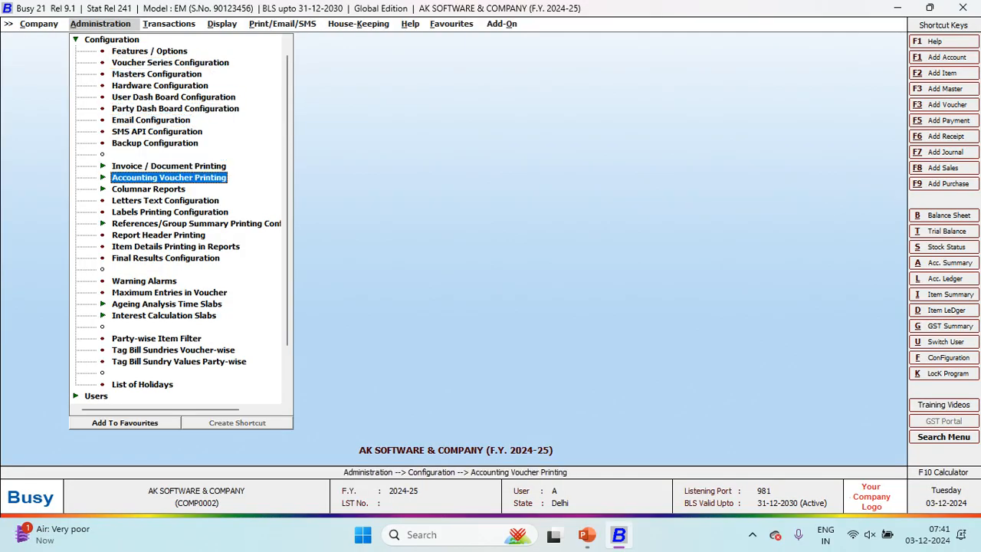
pyautogui.press('Up')
pyautogui.press('Return')
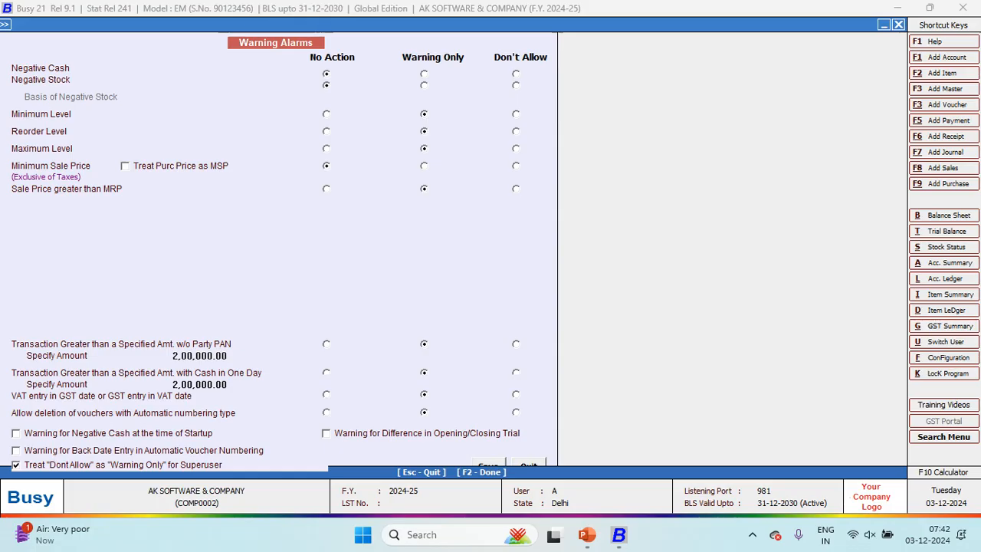
pyautogui.press('Left')
pyautogui.press('Left')
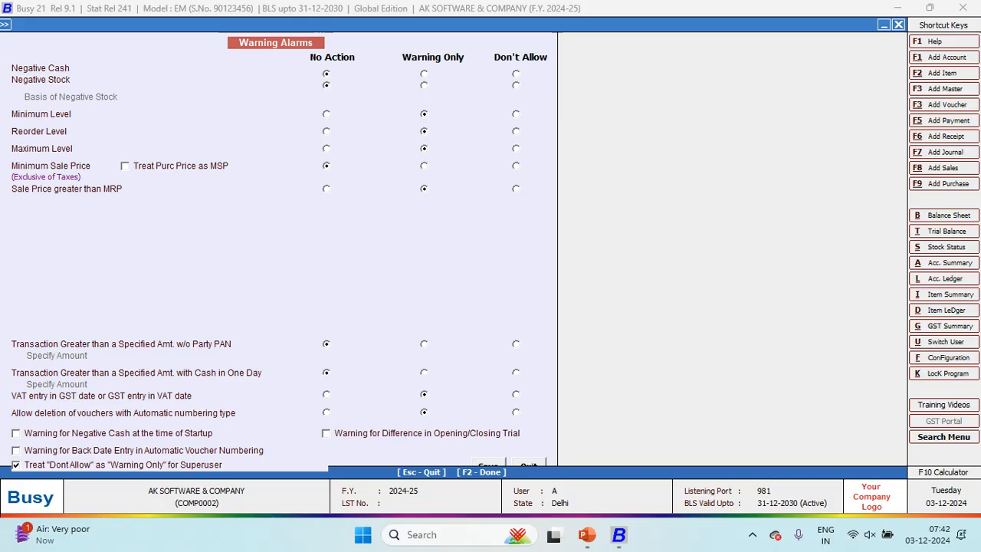
pyautogui.press('F2')
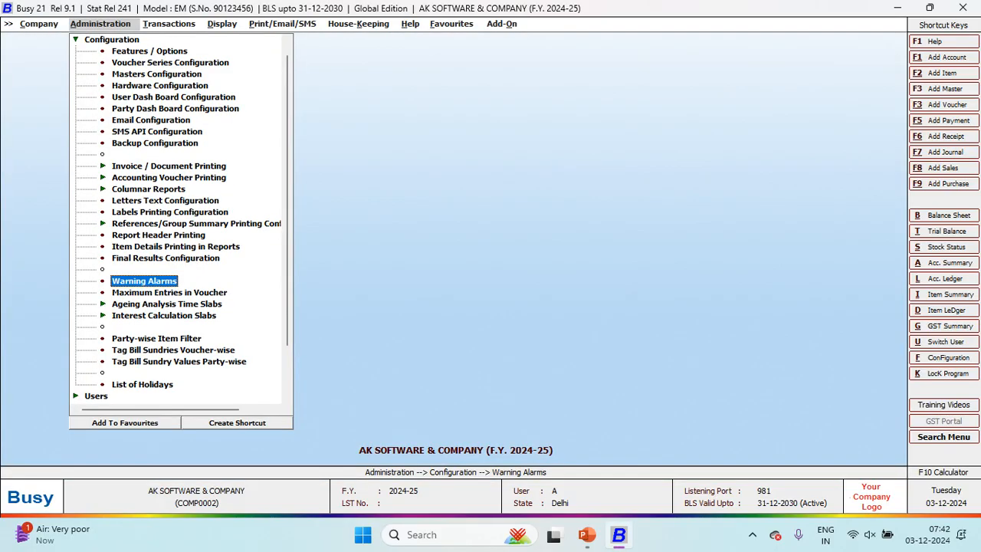
pyautogui.press('Right')
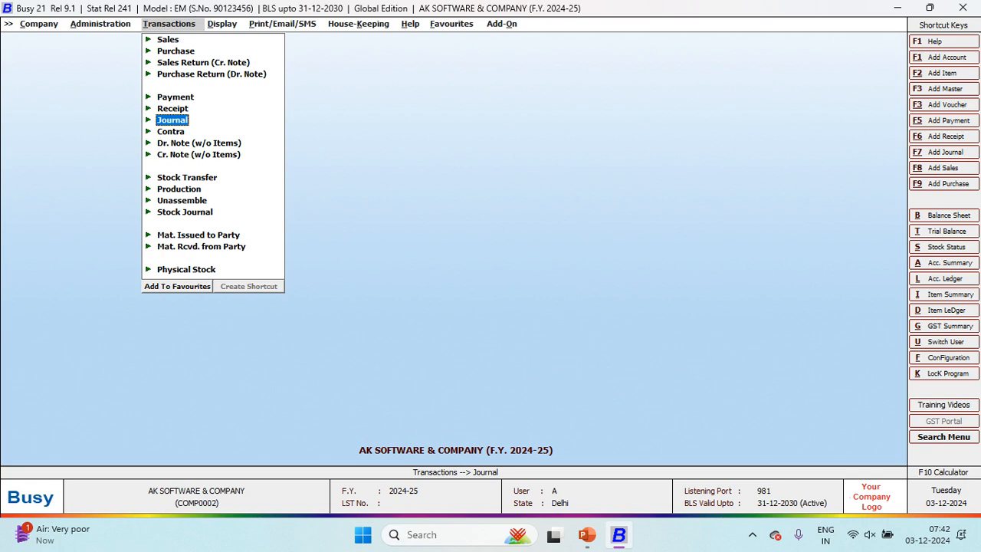
pyautogui.hotkey('alt', 'Tab')
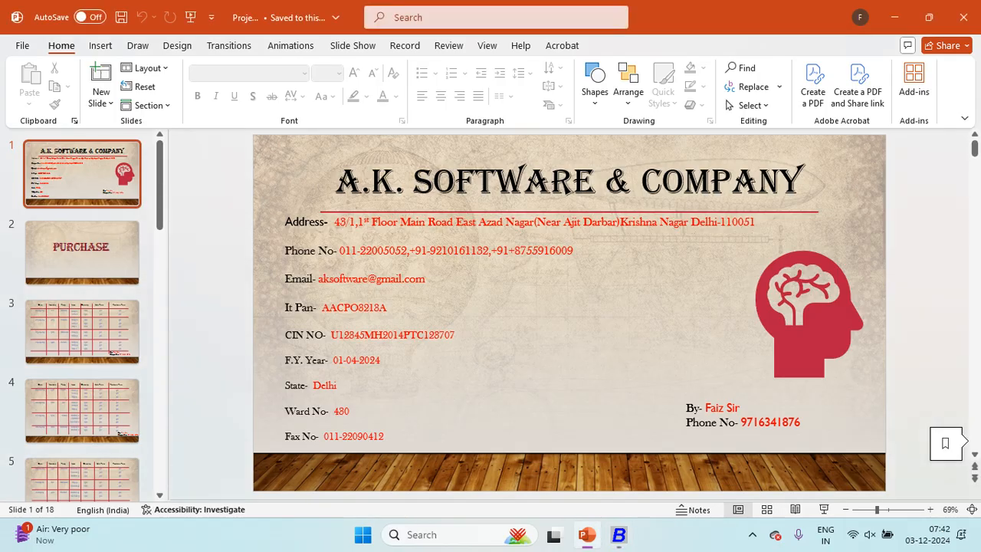
pyautogui.press('Down')
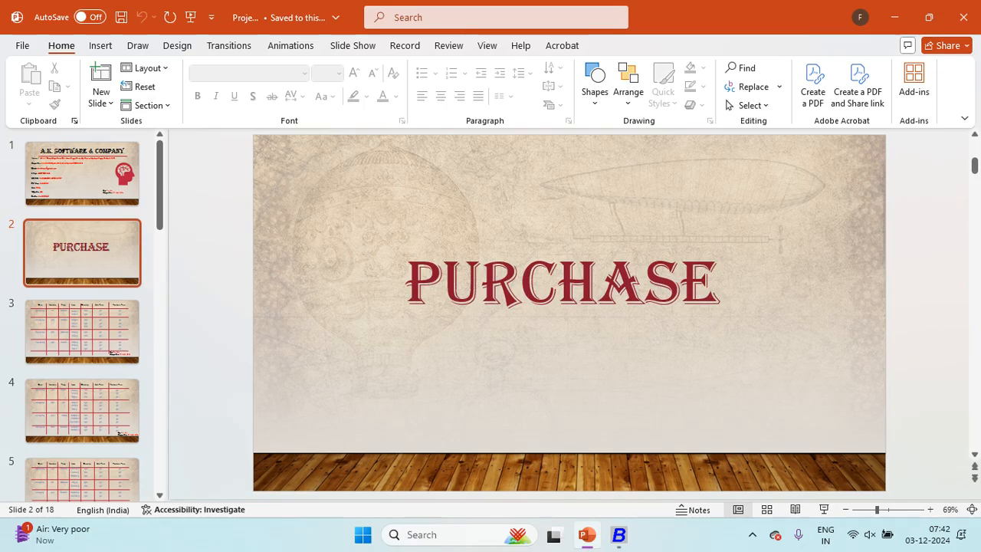
pyautogui.hotkey('alt', 'Tab')
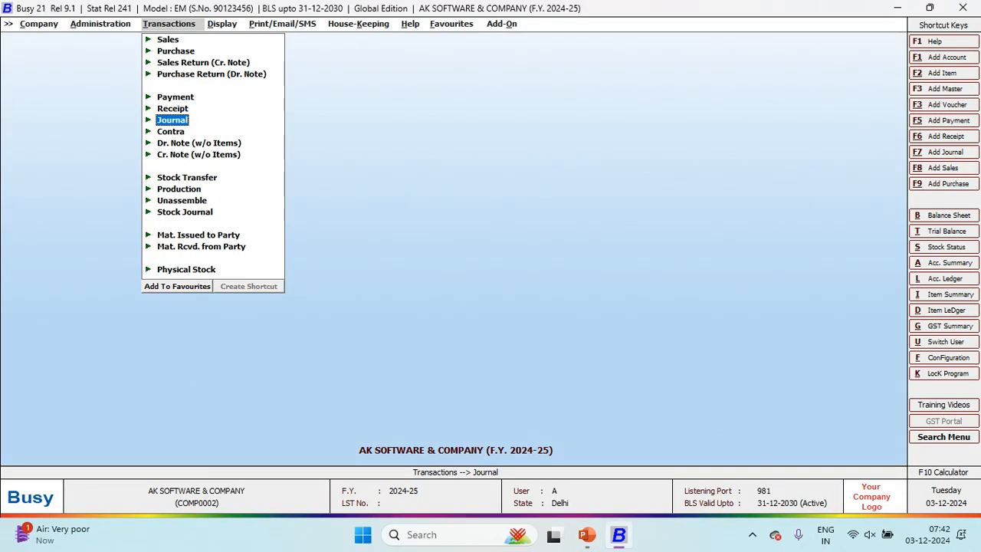
# Step: Open a blank Add Purchase voucher dated 01-04-2024, then show PowerPoint's PURCHASE slide
pyautogui.press('Up')
pyautogui.press('Up')
pyautogui.press('Up')
pyautogui.press('Up')
pyautogui.press('Up')
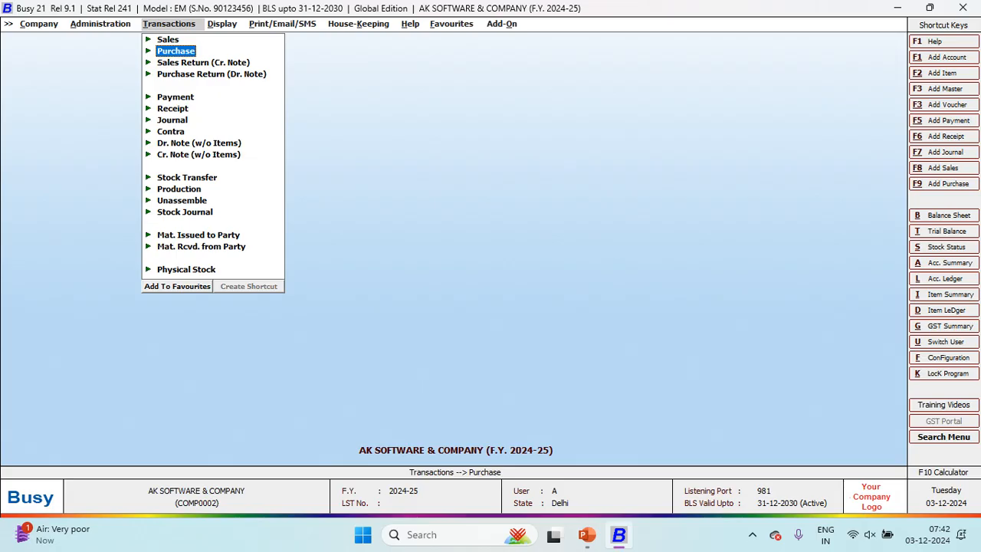
pyautogui.press('Return')
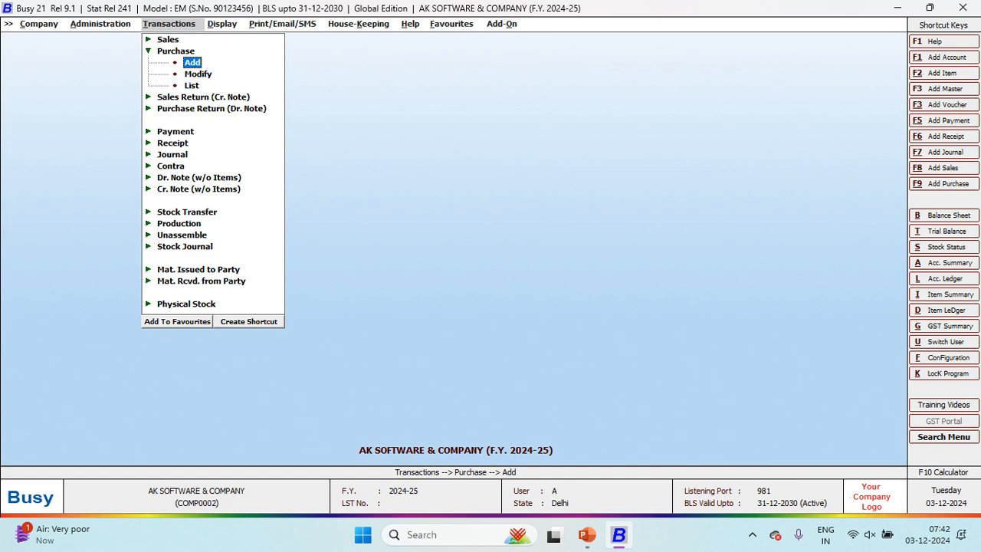
pyautogui.press('Down')
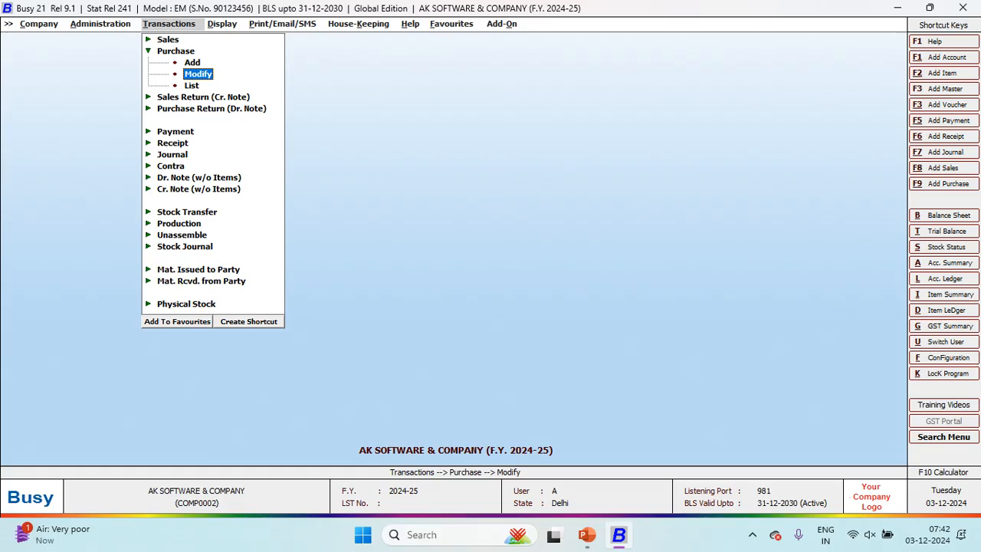
pyautogui.press('Down')
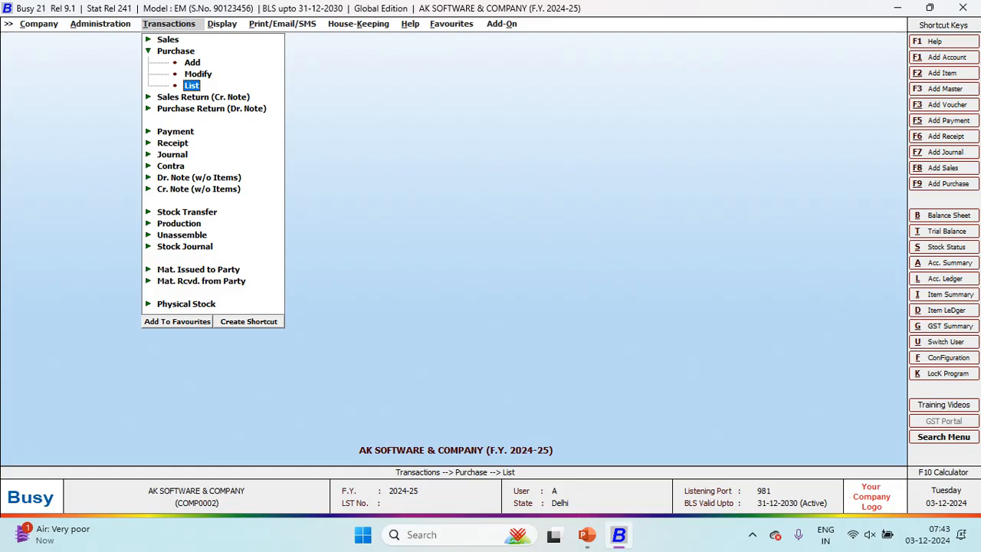
pyautogui.press('Up')
pyautogui.press('Up')
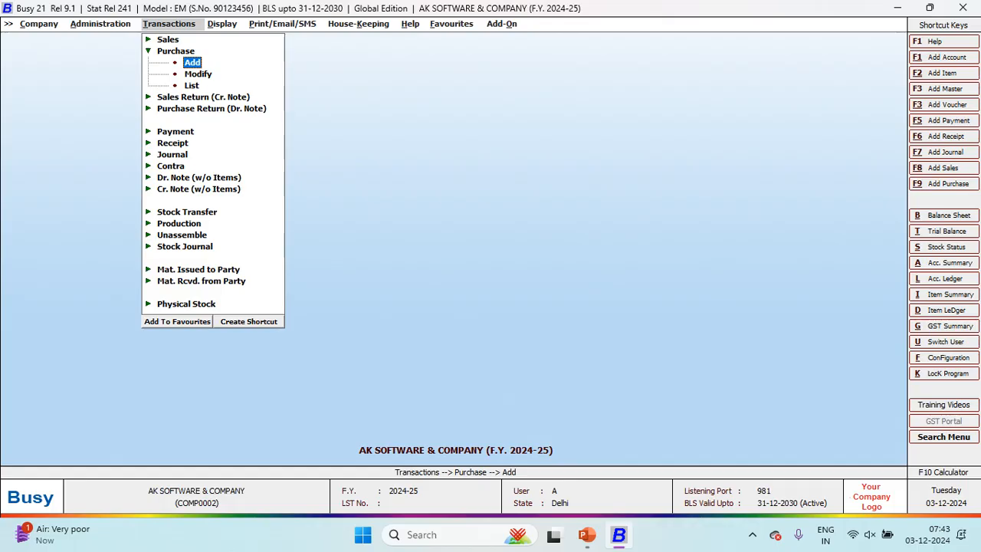
pyautogui.press('Return')
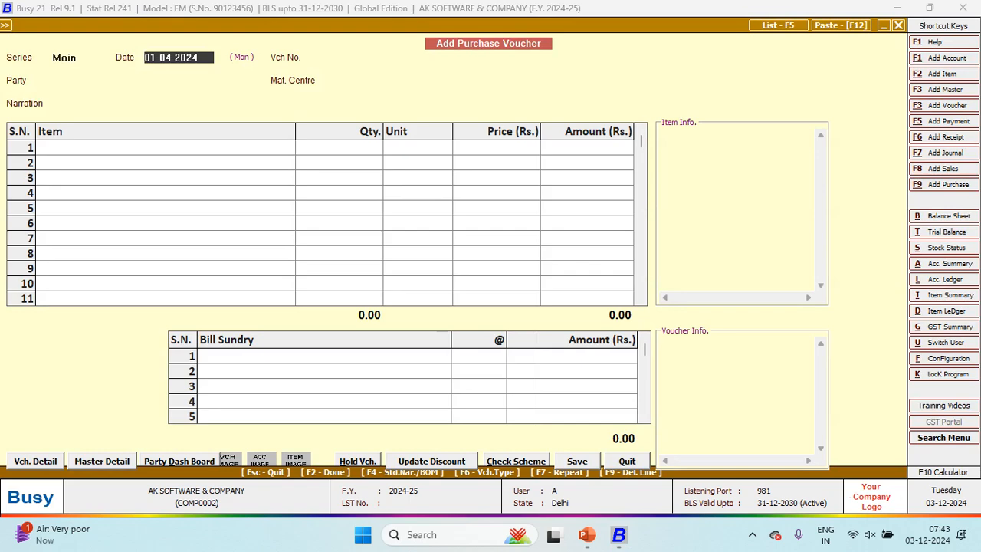
pyautogui.hotkey('alt', 'Tab')
pyautogui.press('Down')
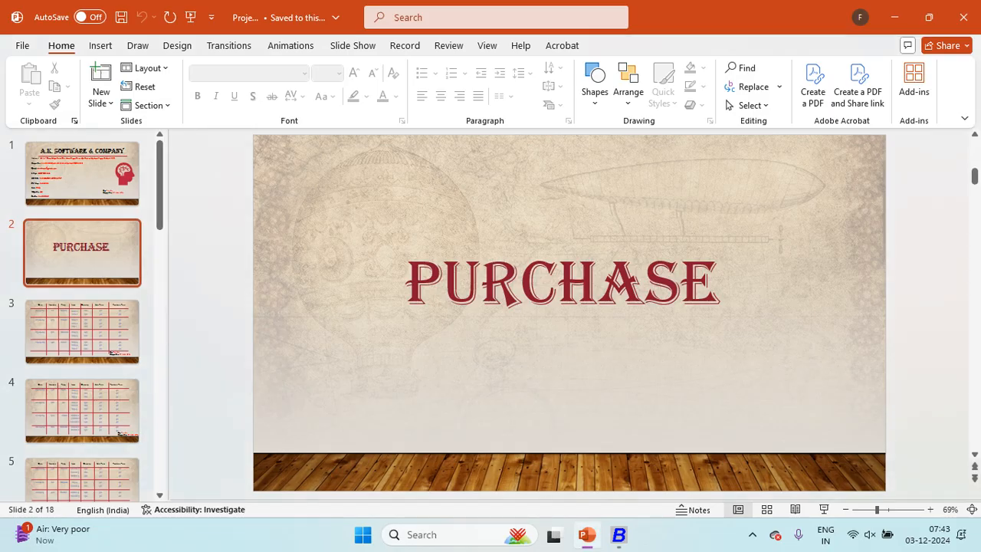
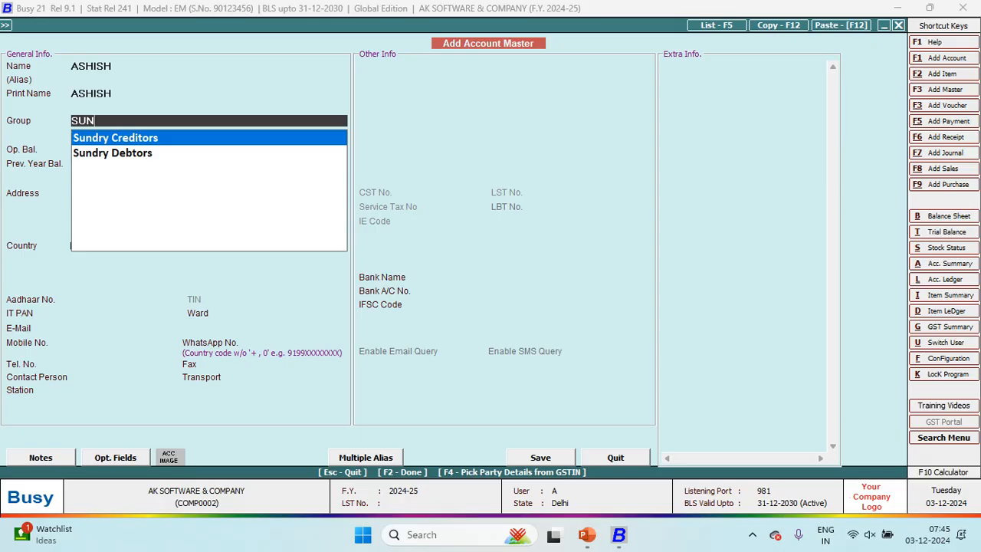
# Step: Put the new party account in the Sundry Creditors group, with India and Delhi, and save it
pyautogui.press('Return')
pyautogui.press('Up')
pyautogui.write('SUN')
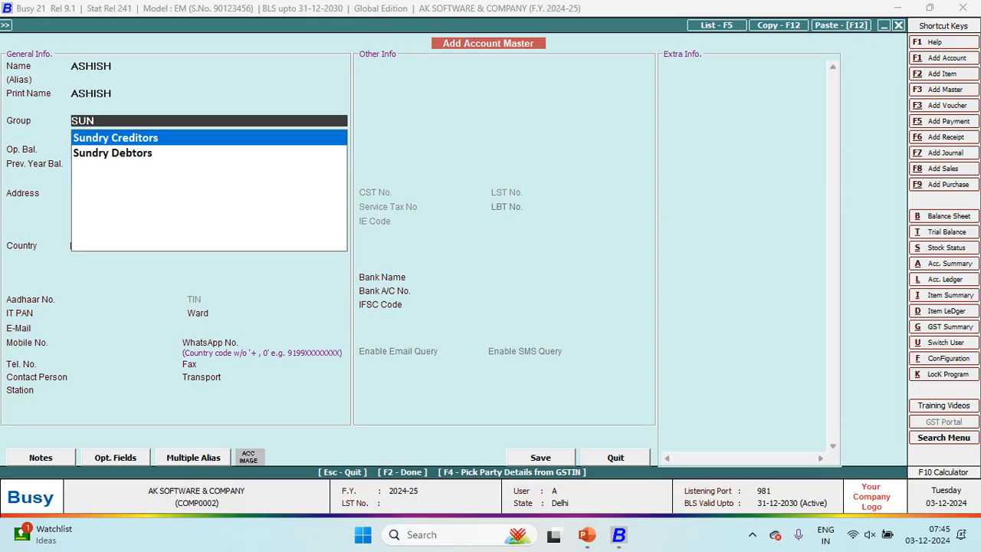
pyautogui.press('Down')
pyautogui.press('Up')
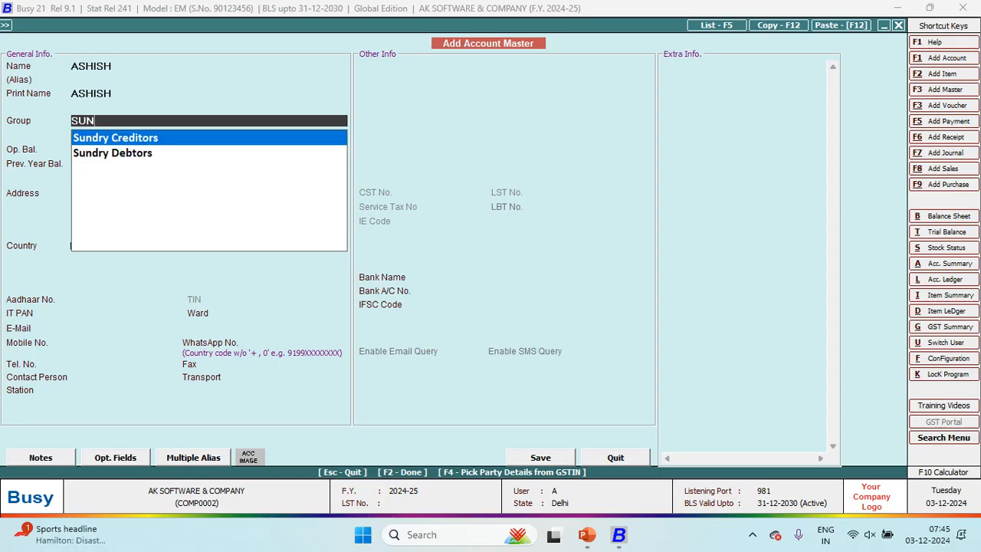
pyautogui.press('Down')
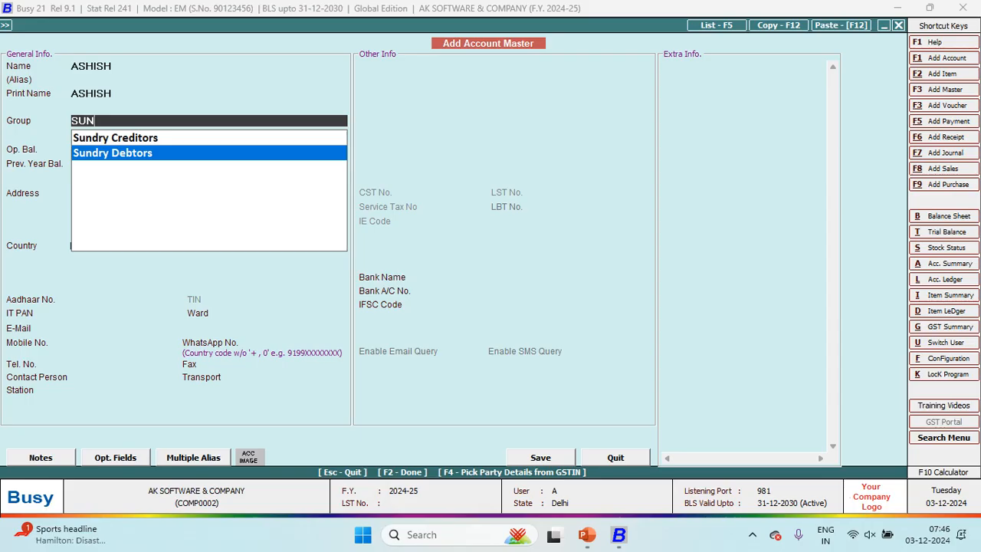
pyautogui.press('Up')
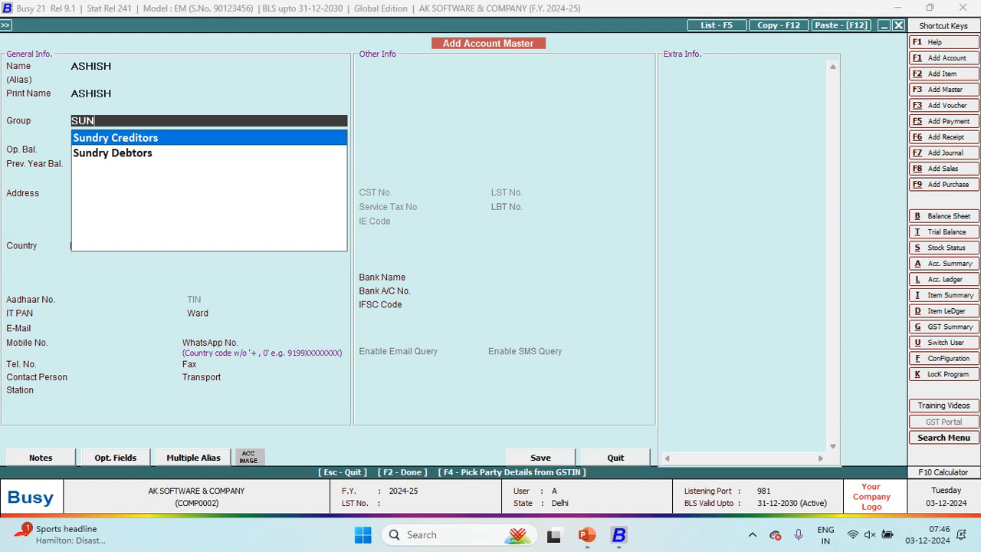
pyautogui.press('Down')
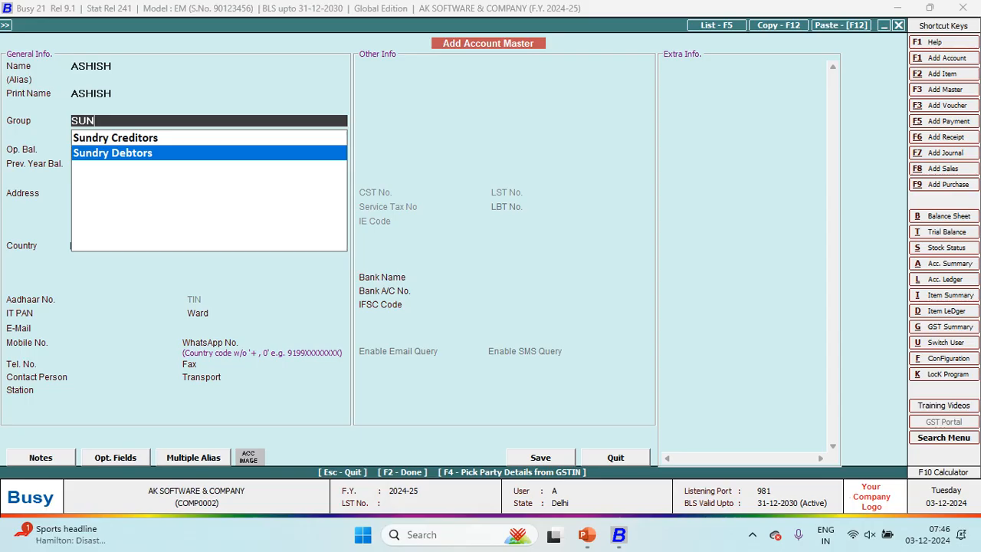
pyautogui.press('Up')
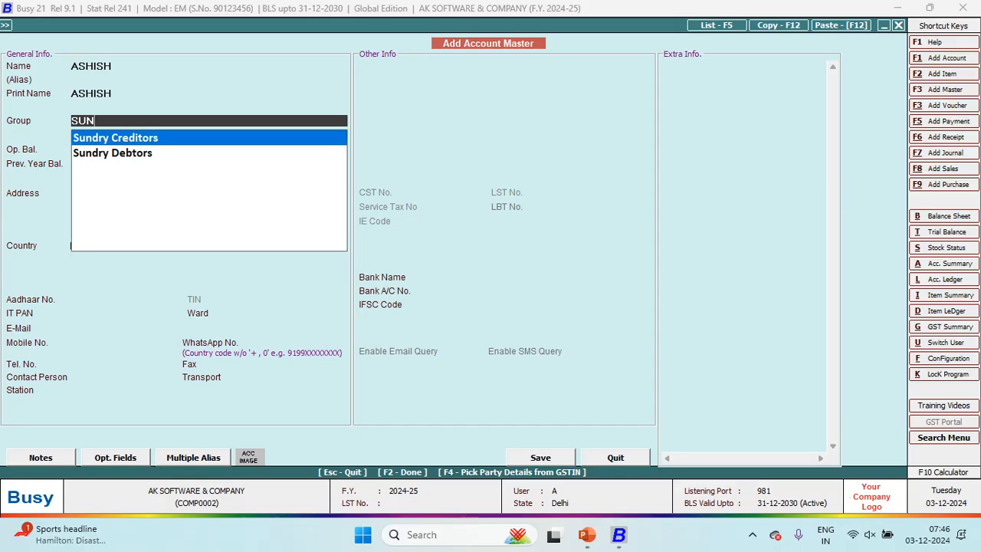
pyautogui.press('Return')
pyautogui.press('Return')
pyautogui.press('Return')
pyautogui.press('Return')
pyautogui.press('Return')
pyautogui.press('Return')
pyautogui.press('Return')
pyautogui.press('Return')
pyautogui.press('Return')
pyautogui.press('Return')
pyautogui.press('Return')
pyautogui.press('Return')
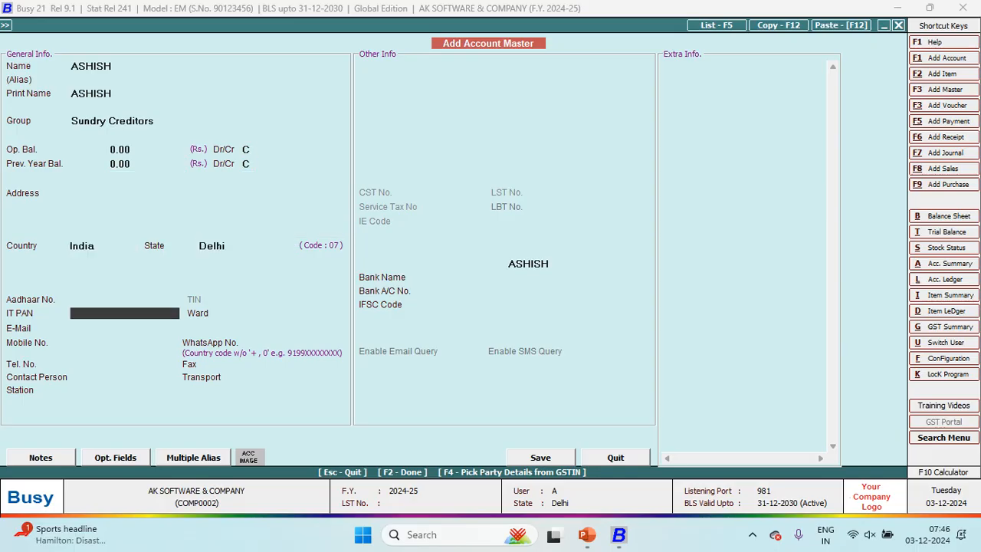
pyautogui.press('F2')
# Step: Save the party account, keep Main Store as material centre, and begin a new item master
pyautogui.press('Return')
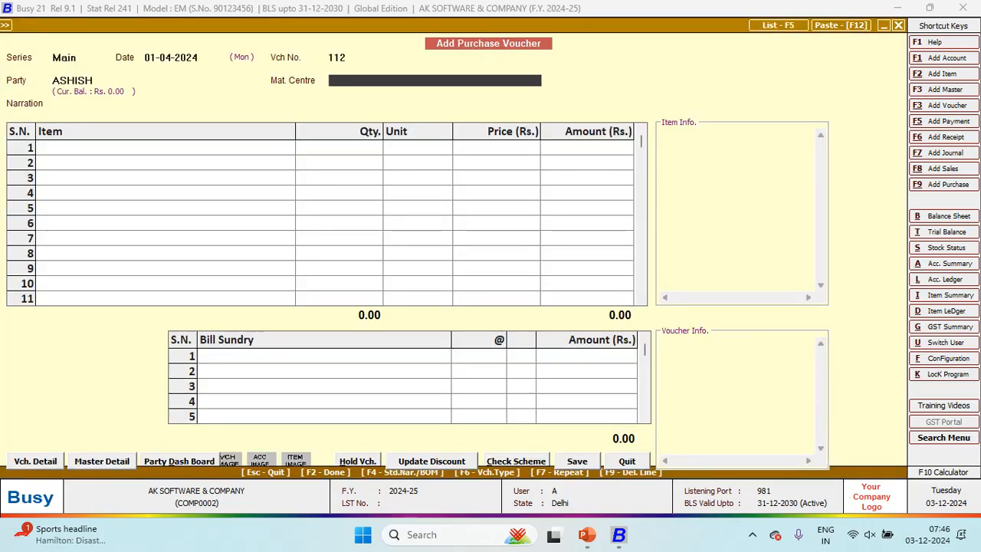
pyautogui.press('Return')
pyautogui.press('Return')
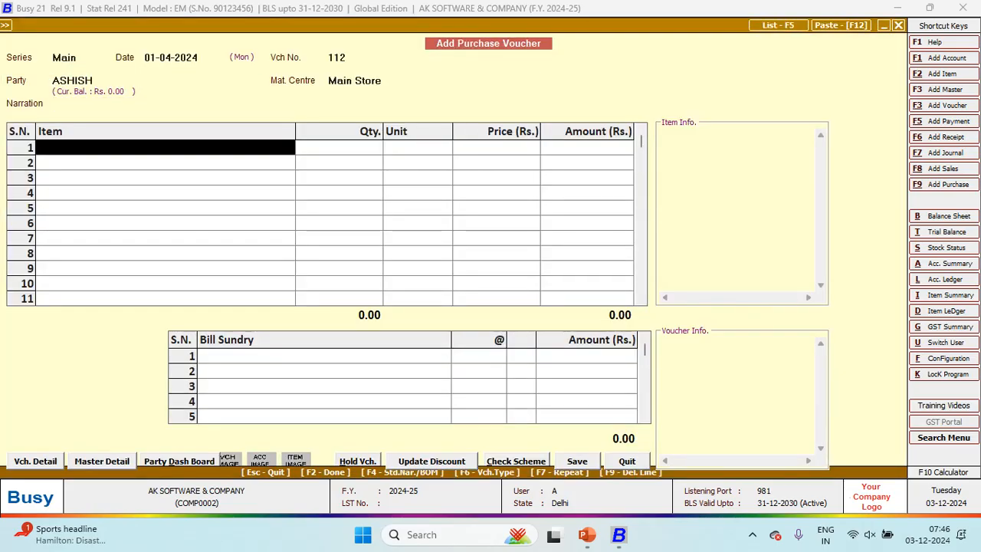
pyautogui.hotkey('alt', 'Tab')
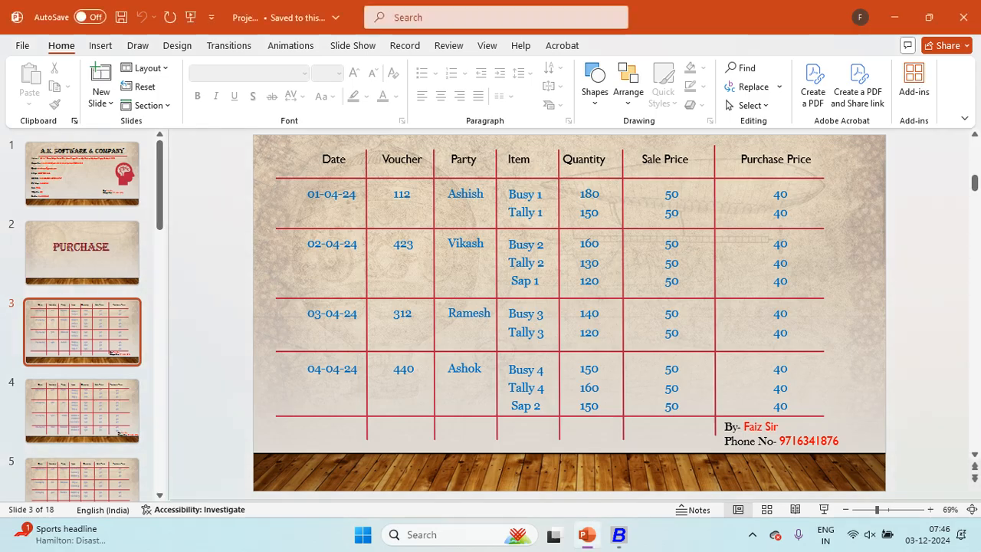
pyautogui.hotkey('alt', 'Tab')
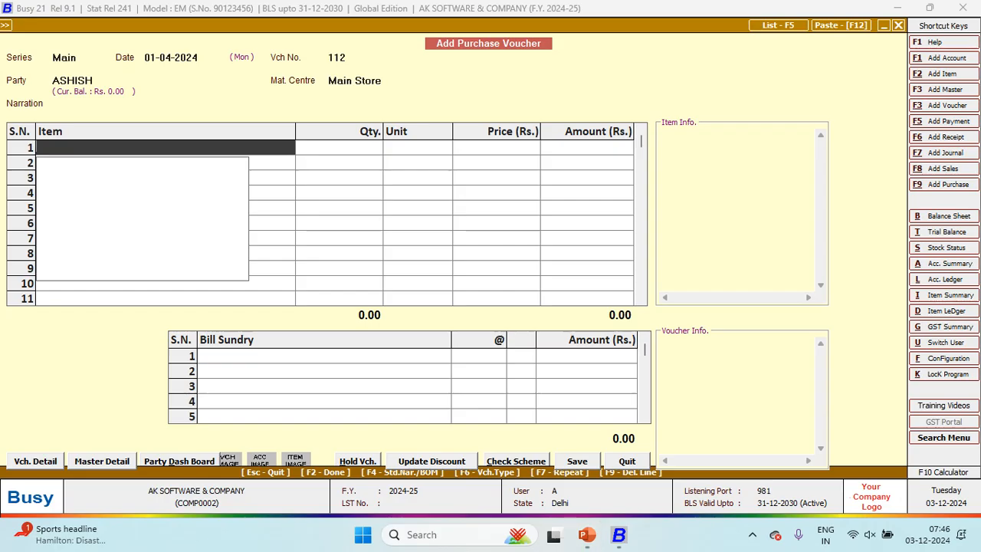
pyautogui.press('F3')
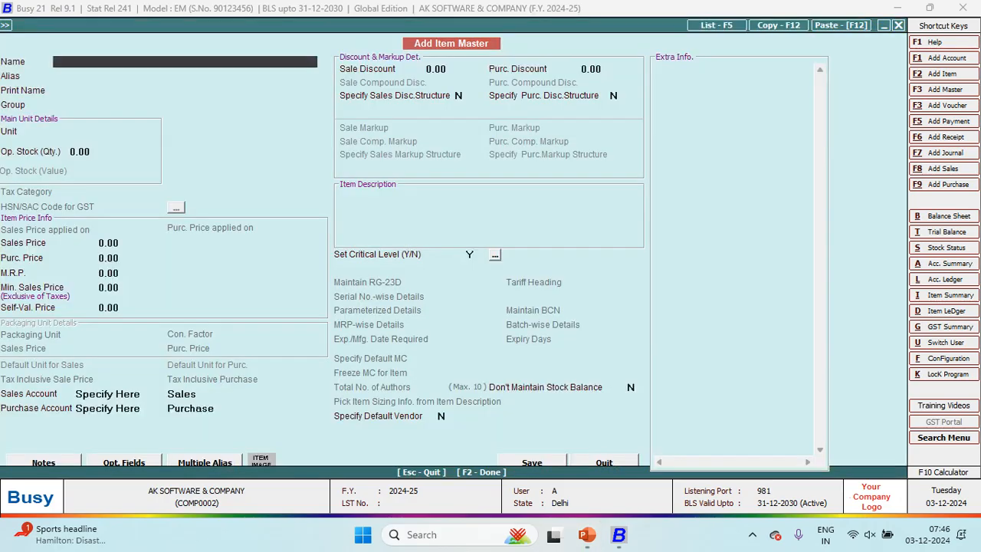
# Step: Name the new item BUSY 1 with alias B1
pyautogui.hotkey('alt', 'Tab')
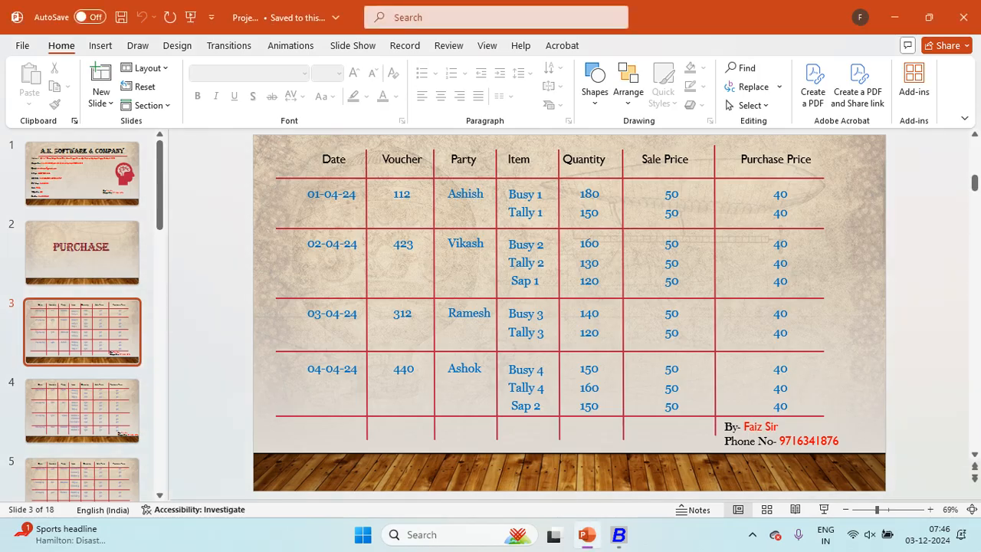
pyautogui.hotkey('alt', 'Tab')
pyautogui.write('BUSY')
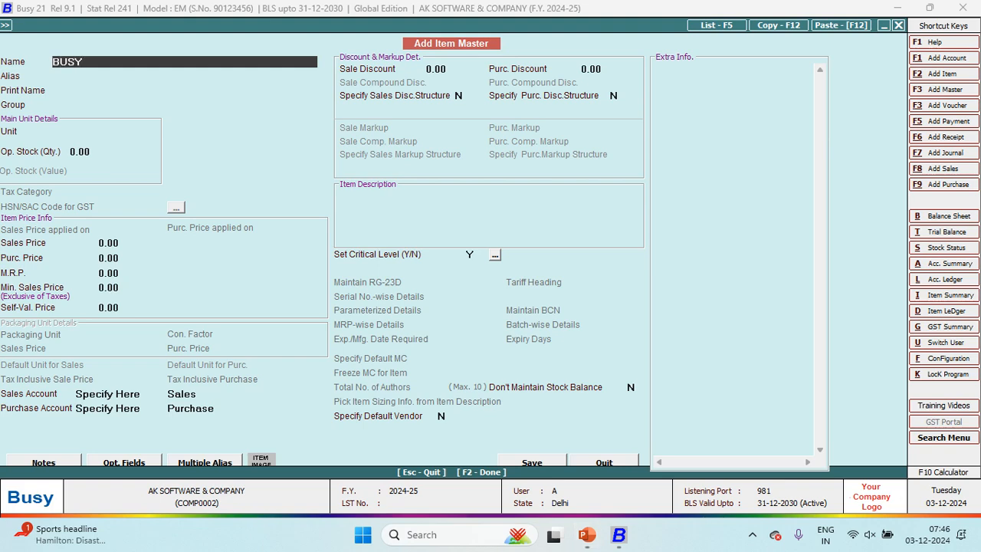
pyautogui.write(' 1')
pyautogui.press('Return')
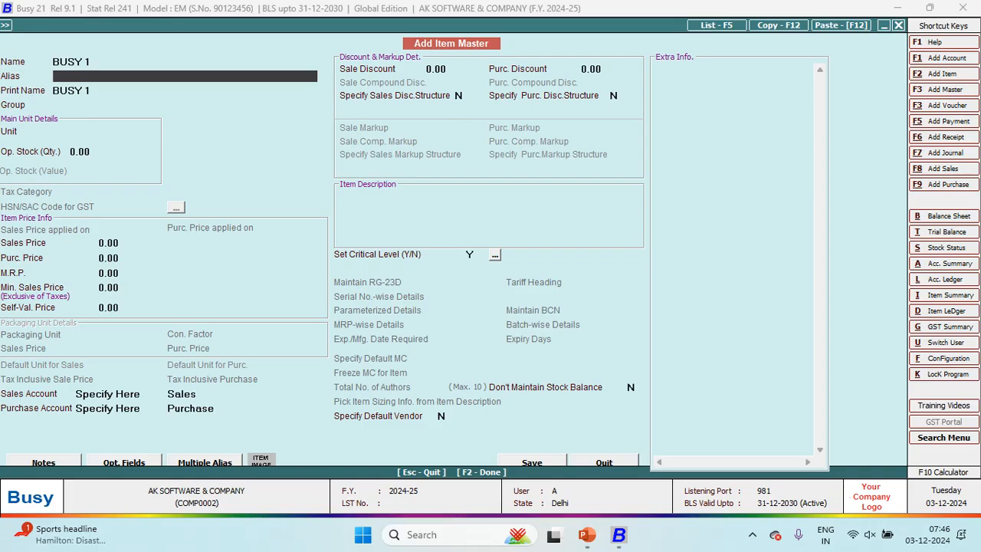
pyautogui.write('B')
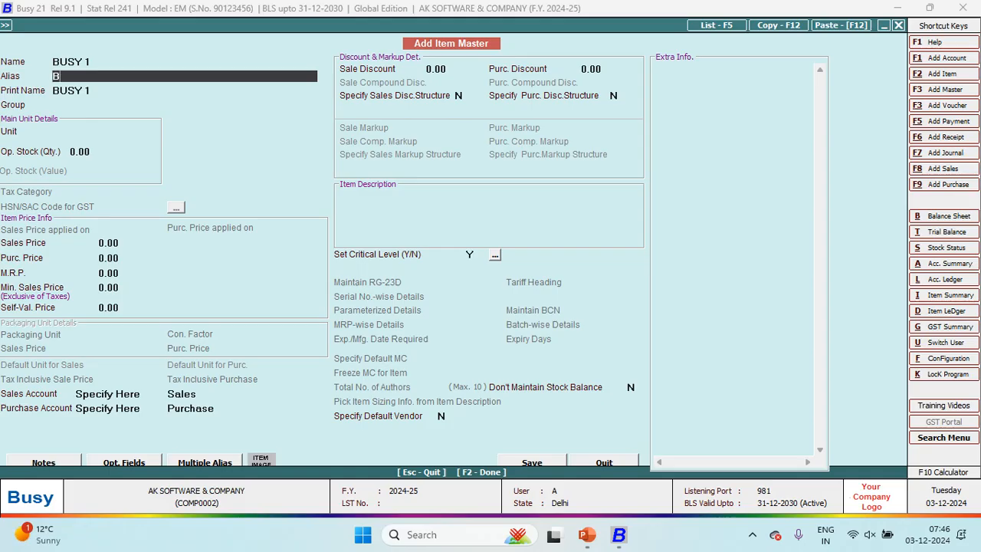
pyautogui.write('1')
pyautogui.press('Return')
pyautogui.press('Return')
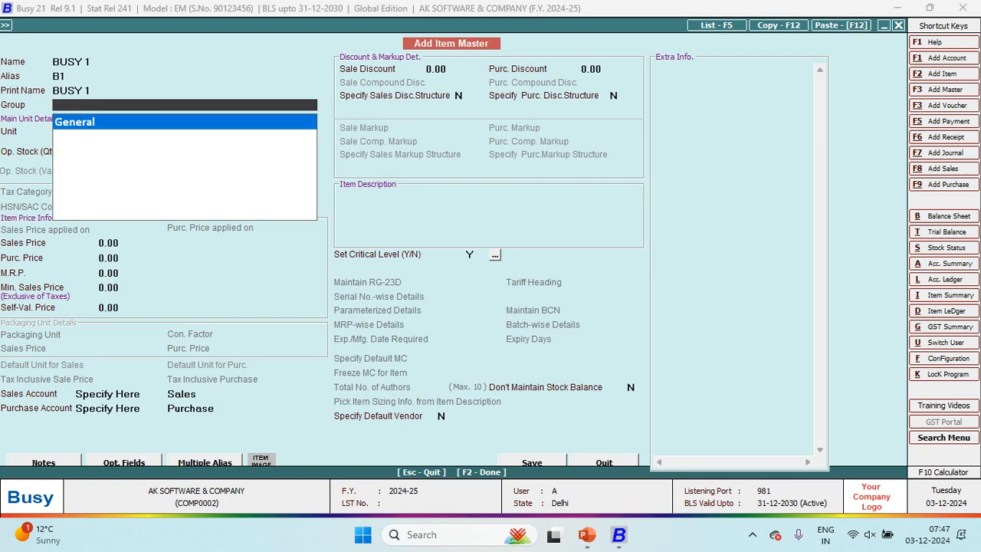
# Step: Set the item group to General and the unit to Pcs
pyautogui.press('Return')
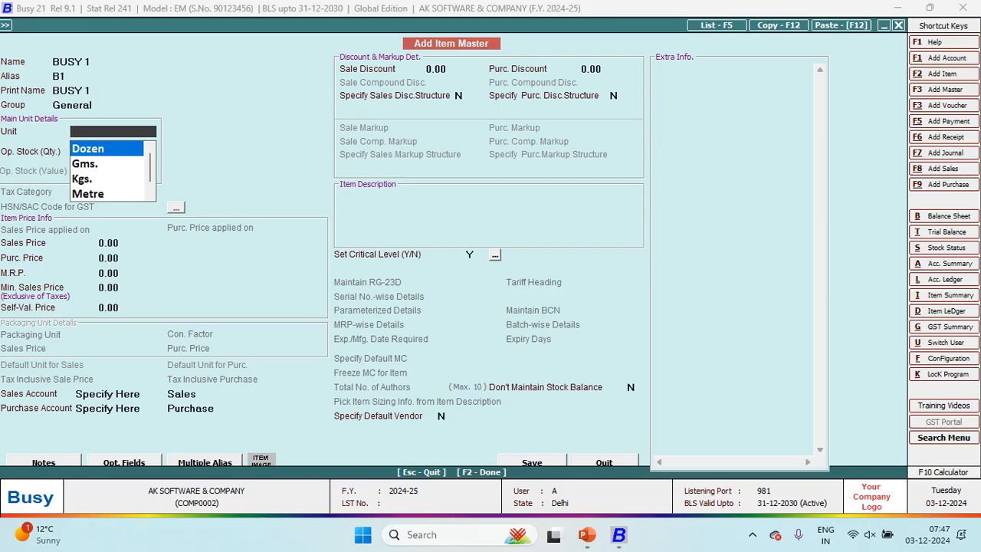
pyautogui.press('Down')
pyautogui.press('Down')
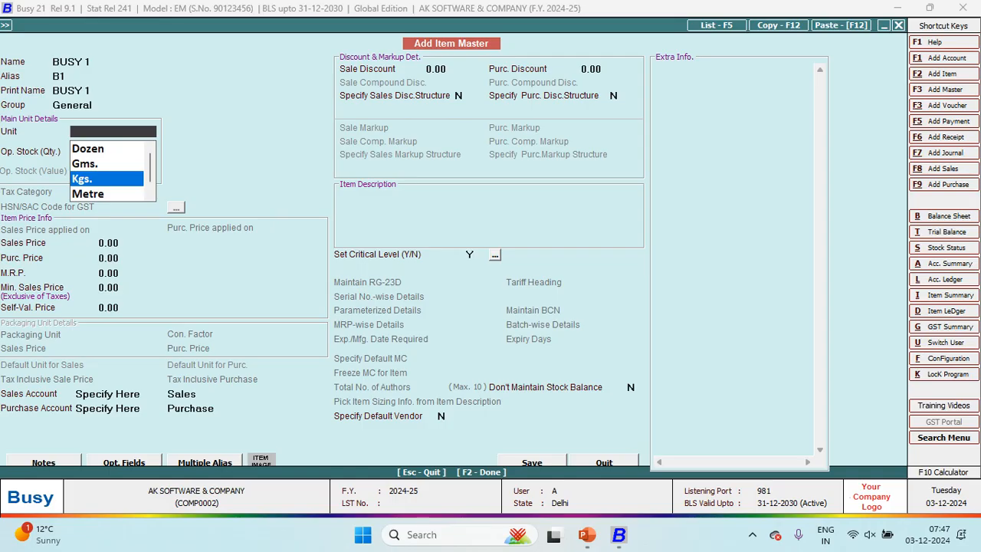
pyautogui.press('Down')
pyautogui.press('Up')
pyautogui.press('Up')
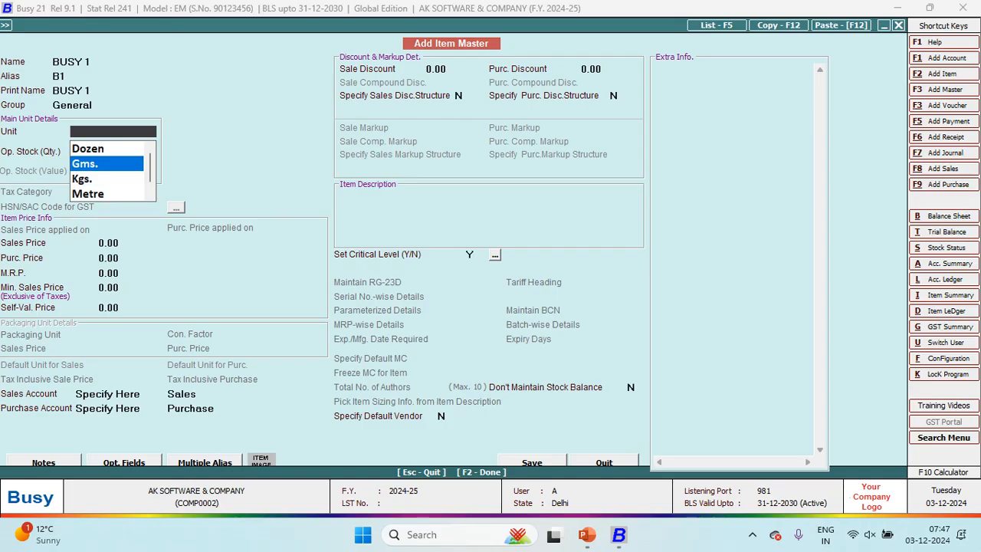
pyautogui.press('Down')
pyautogui.press('Down')
pyautogui.press('Down')
pyautogui.press('Down')
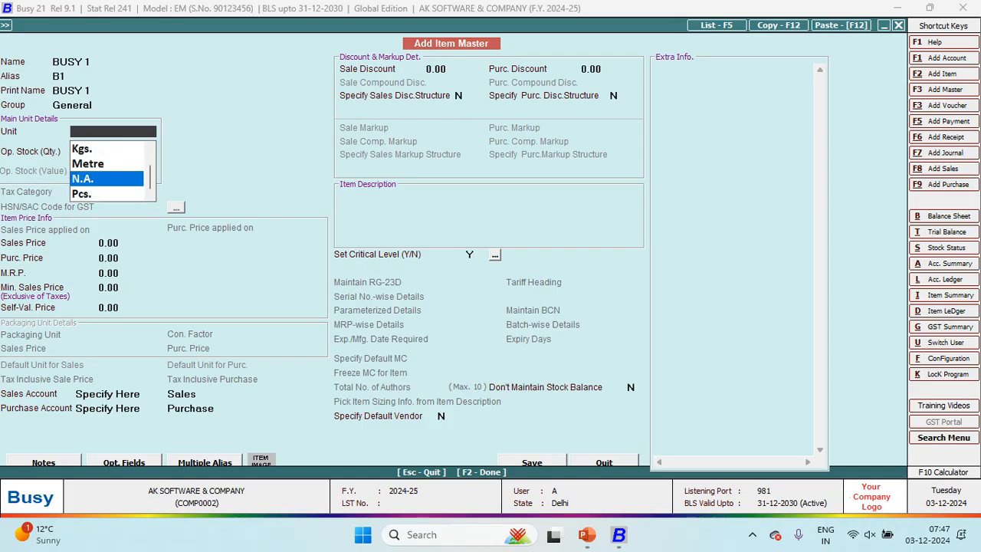
pyautogui.press('Down')
pyautogui.press('Up')
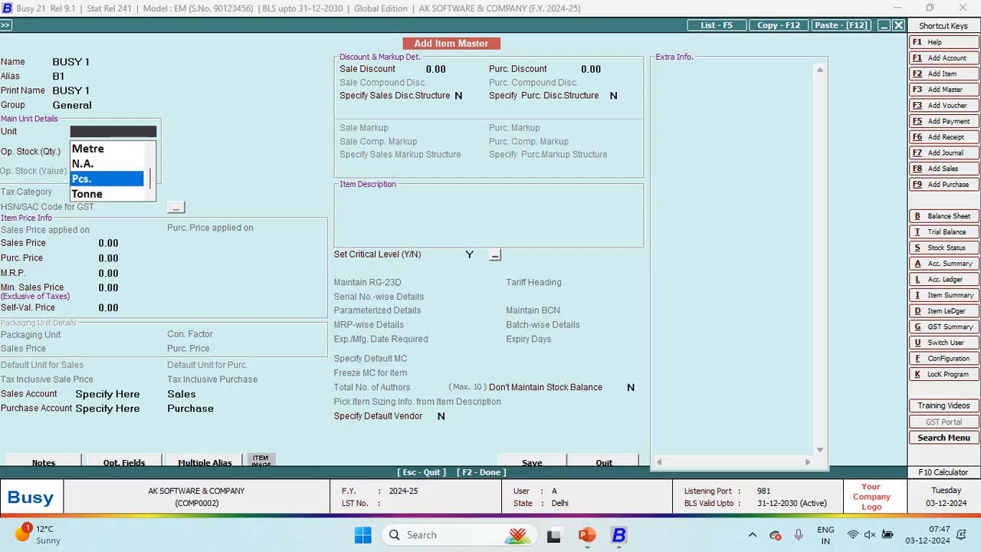
pyautogui.press('Return')
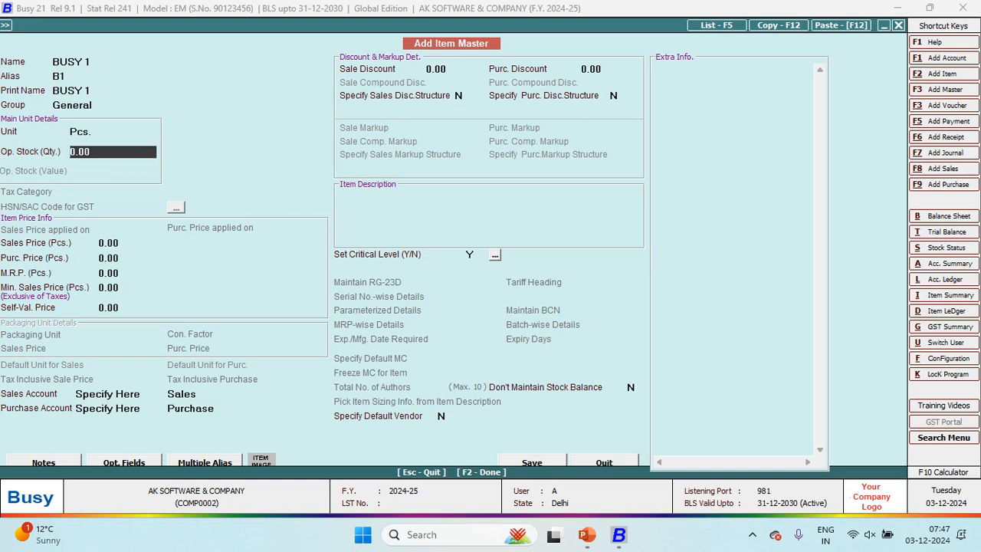
# Step: Enter sales price 50 and purchase price 40 for BUSY 1, leaving MRP and discounts at zero
pyautogui.press('Return')
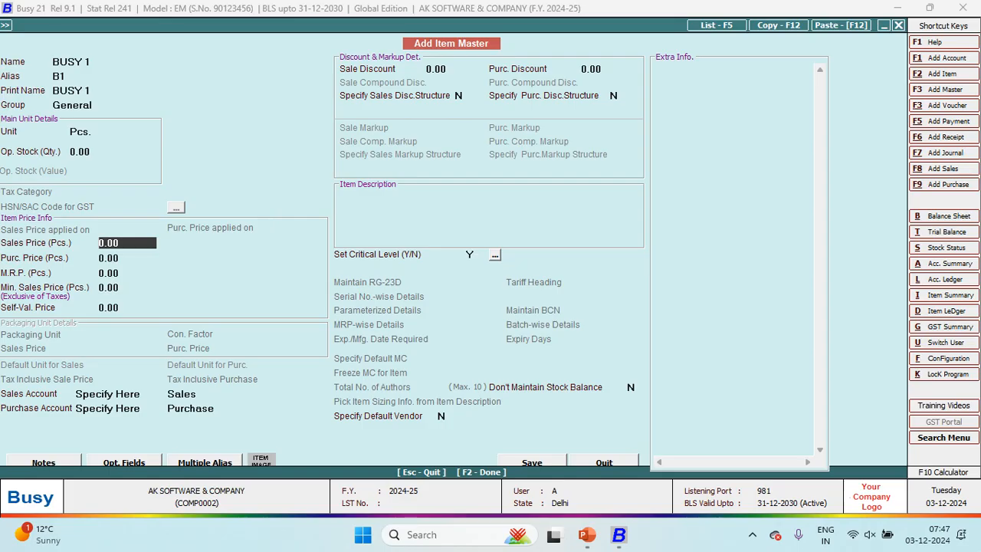
pyautogui.write('50')
pyautogui.press('Return')
pyautogui.write('40')
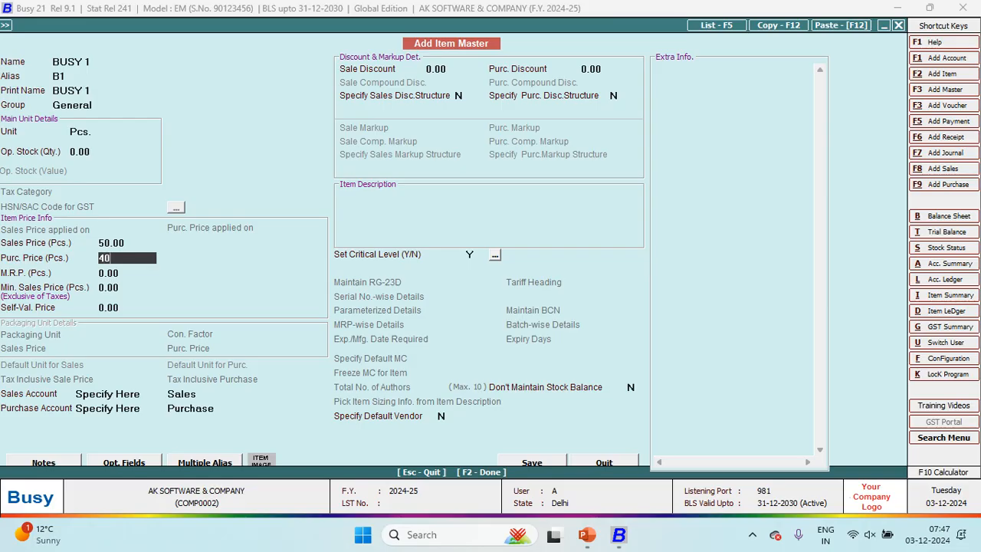
pyautogui.press('Return')
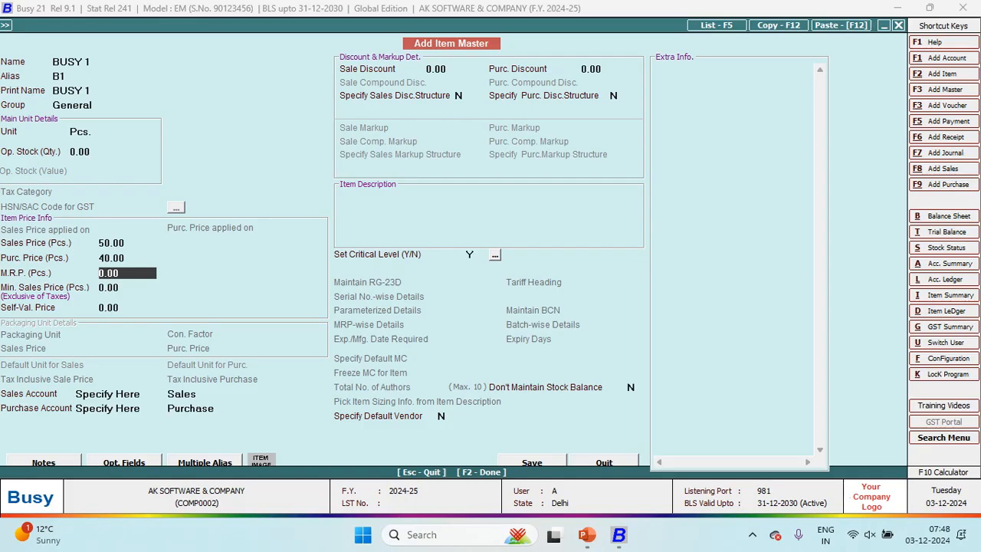
pyautogui.press('Return')
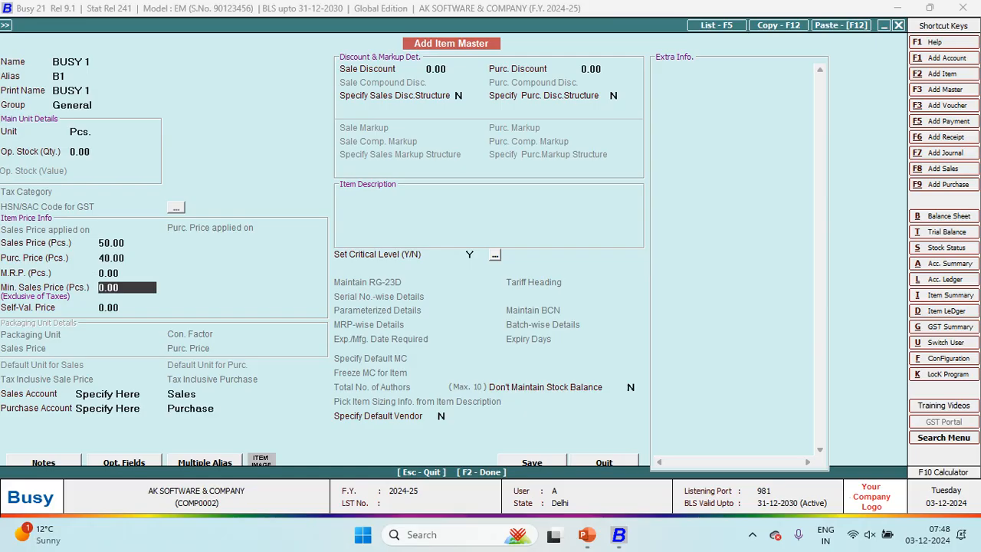
pyautogui.press('Return')
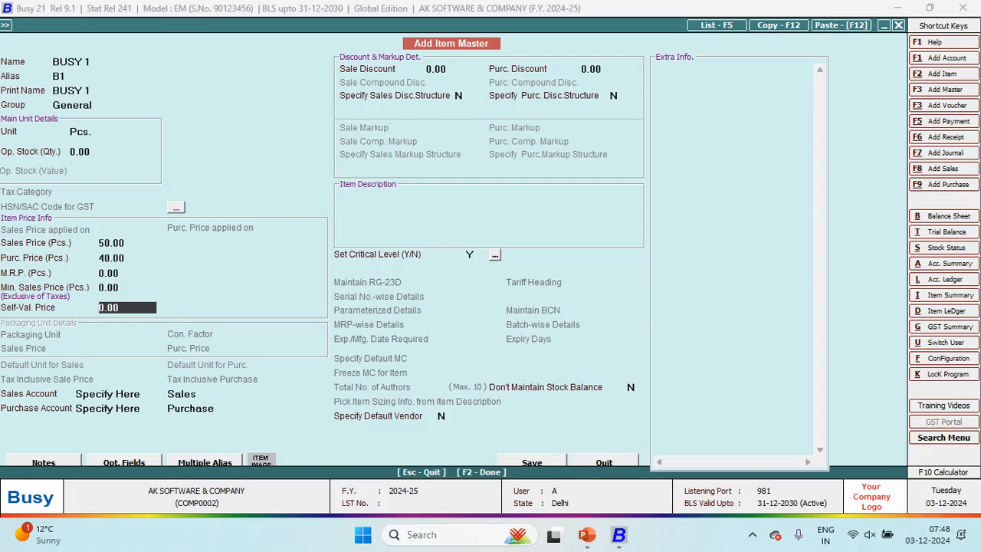
pyautogui.press('Return')
pyautogui.press('Return')
pyautogui.press('Return')
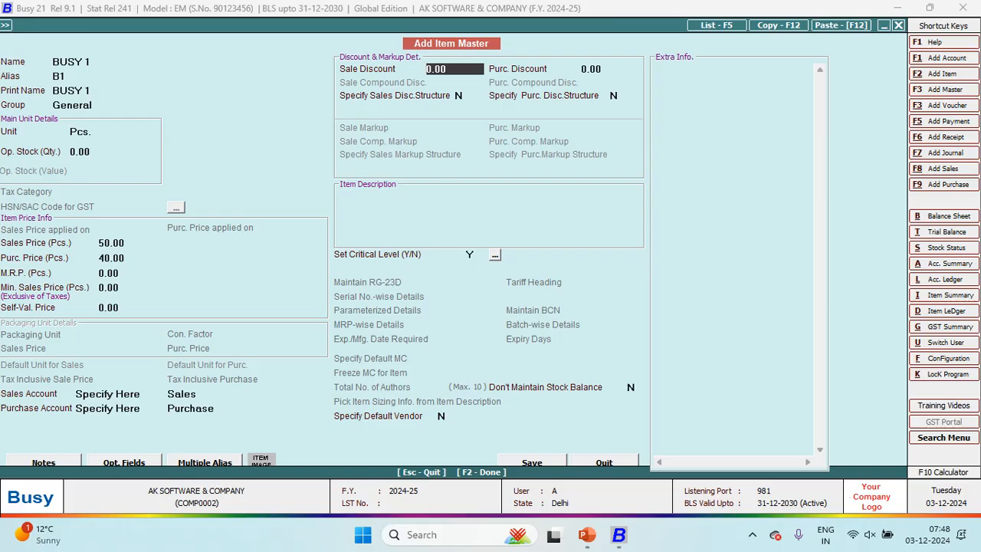
pyautogui.press('Return')
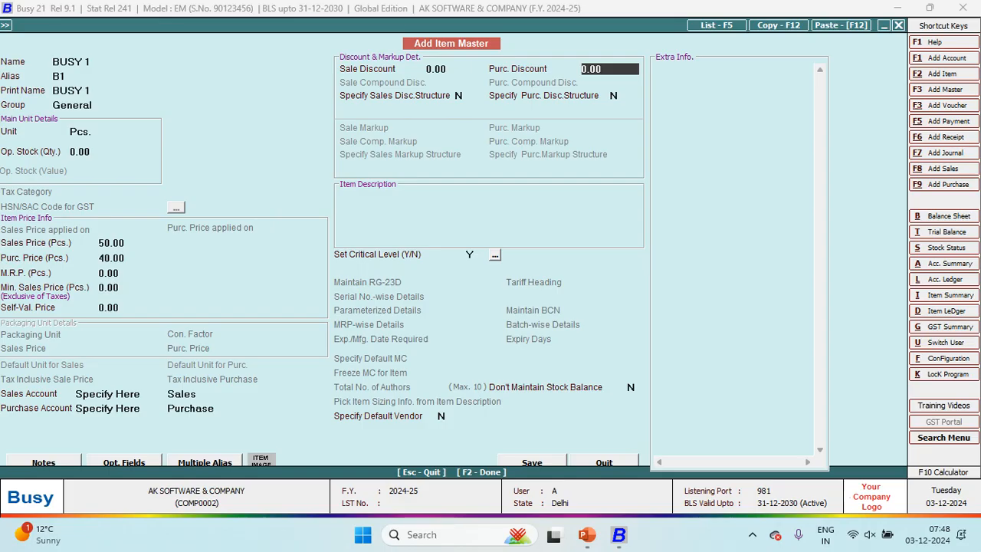
pyautogui.press('Return')
pyautogui.press('Return')
pyautogui.press('Return')
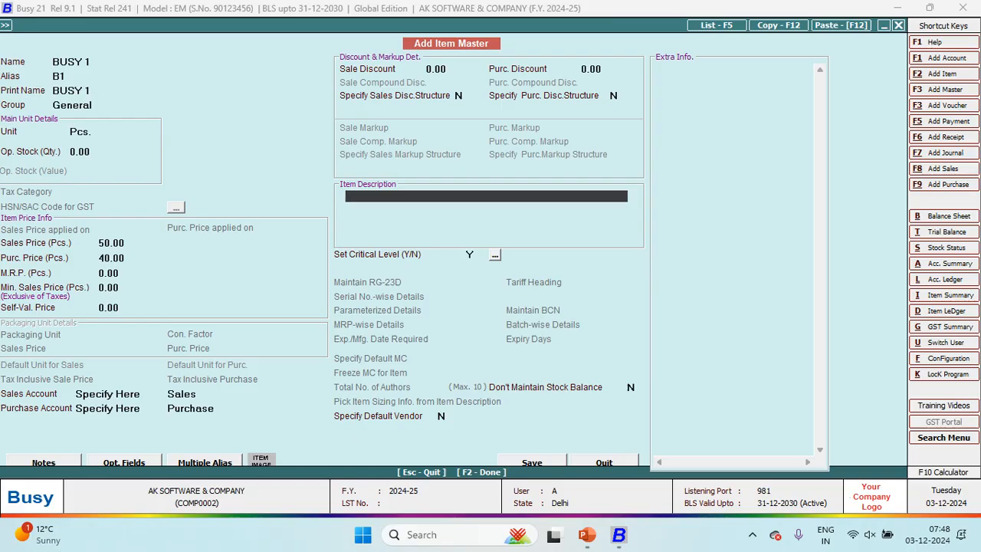
# Step: Type trial description lines 1, 2, 3 and 4 for BUSY 1
pyautogui.click(90, 61)
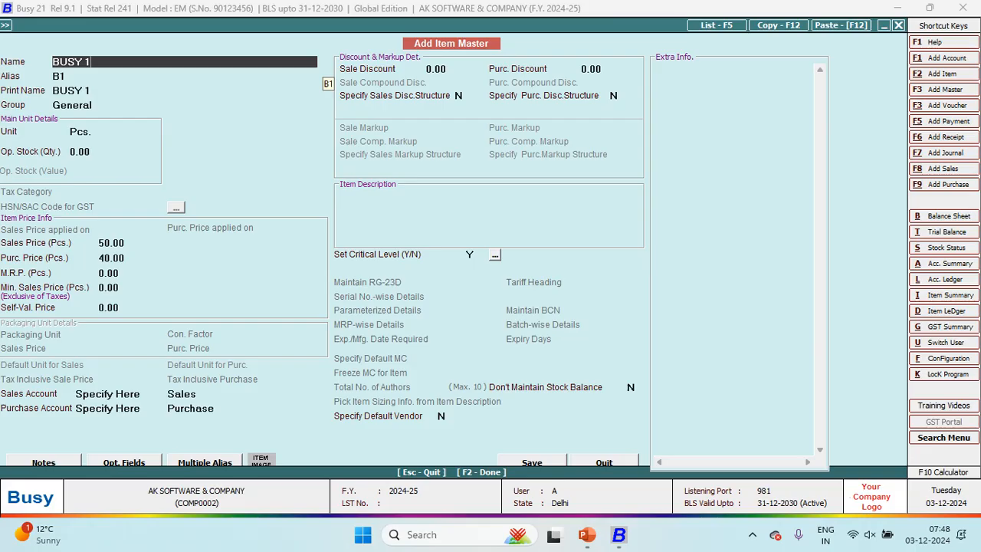
pyautogui.click(486, 196)
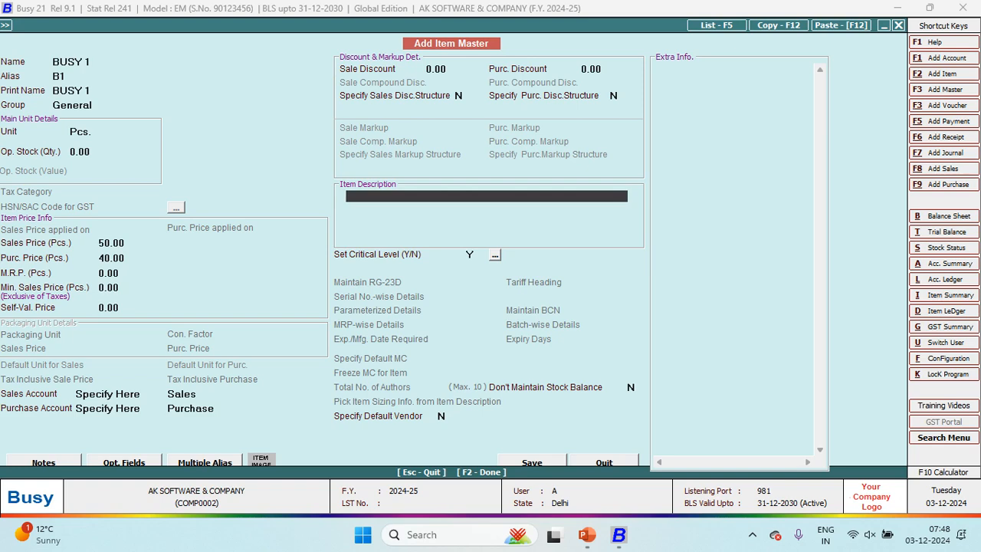
pyautogui.write('1')
pyautogui.press('Return')
pyautogui.write('2')
pyautogui.press('Return')
pyautogui.write('3')
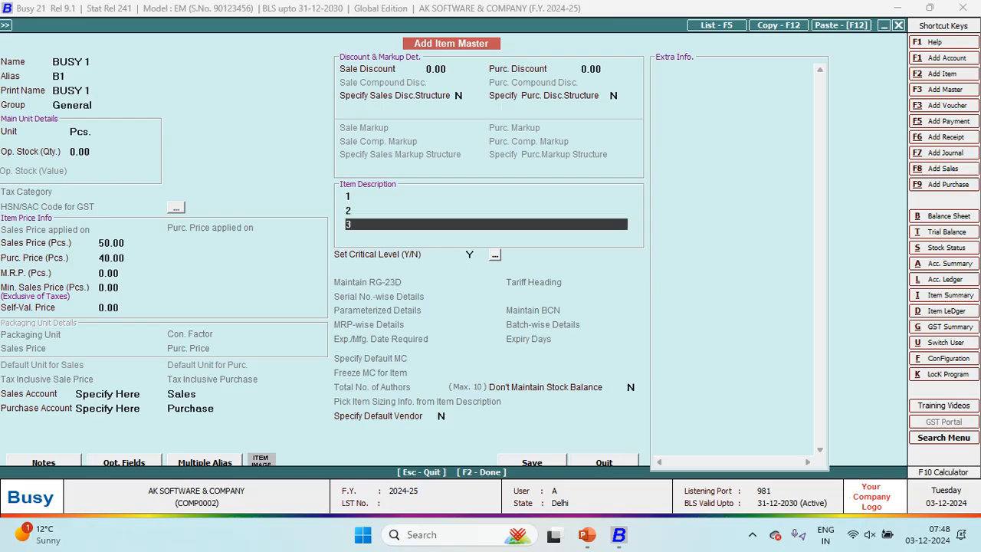
pyautogui.press('Return')
pyautogui.write('4')
pyautogui.press('Return')
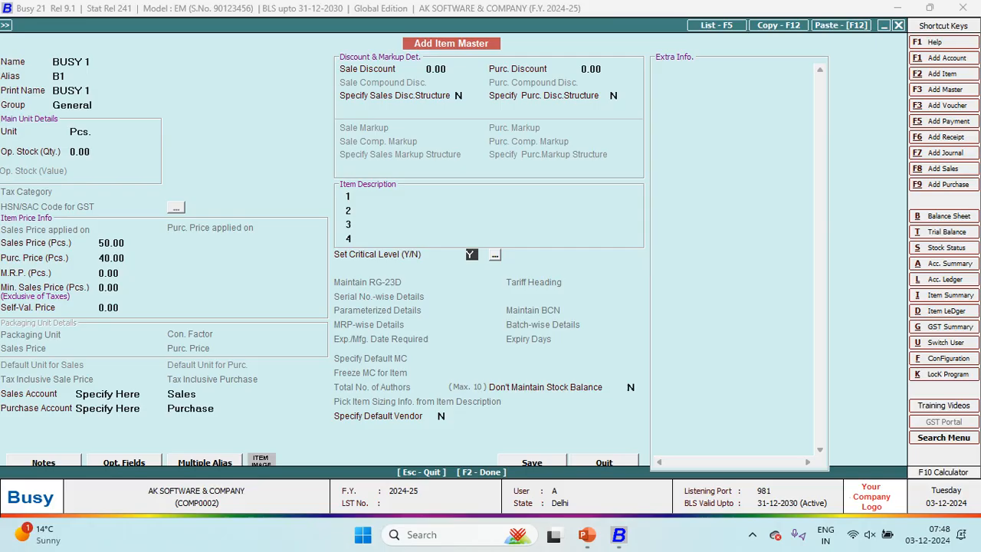
# Step: Clear the item description and open the critical level settings
pyautogui.press('pageup')
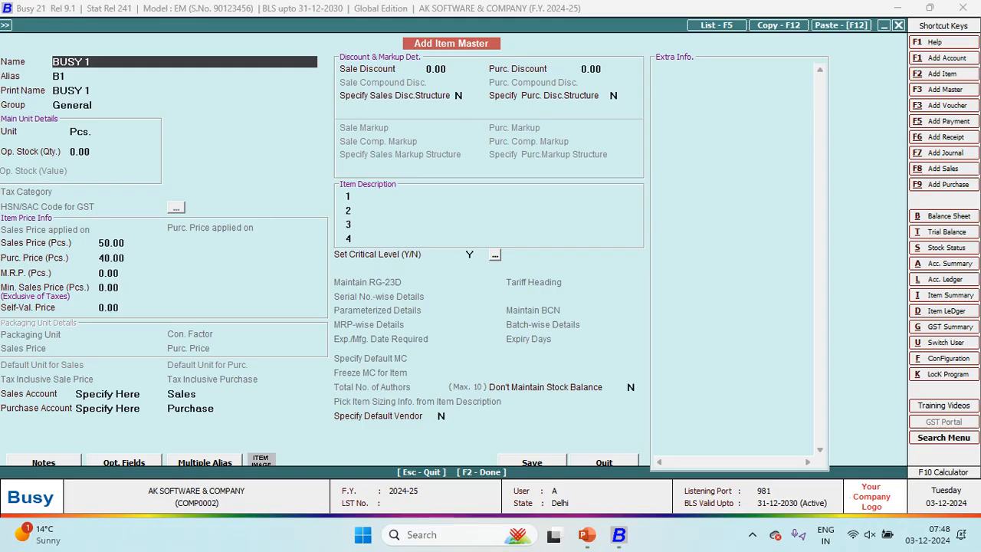
pyautogui.press('pagedown')
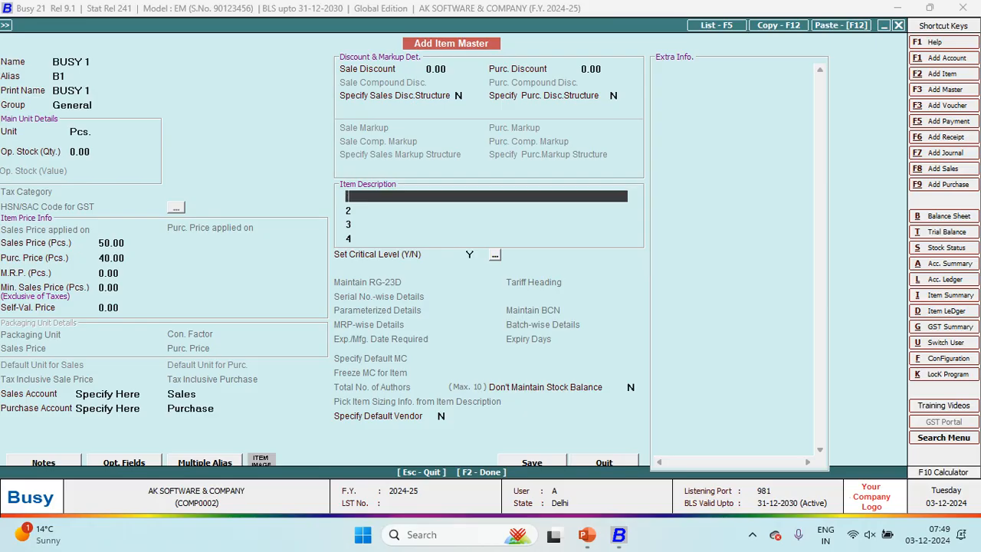
pyautogui.press('Return')
pyautogui.press('Return')
pyautogui.press('Return')
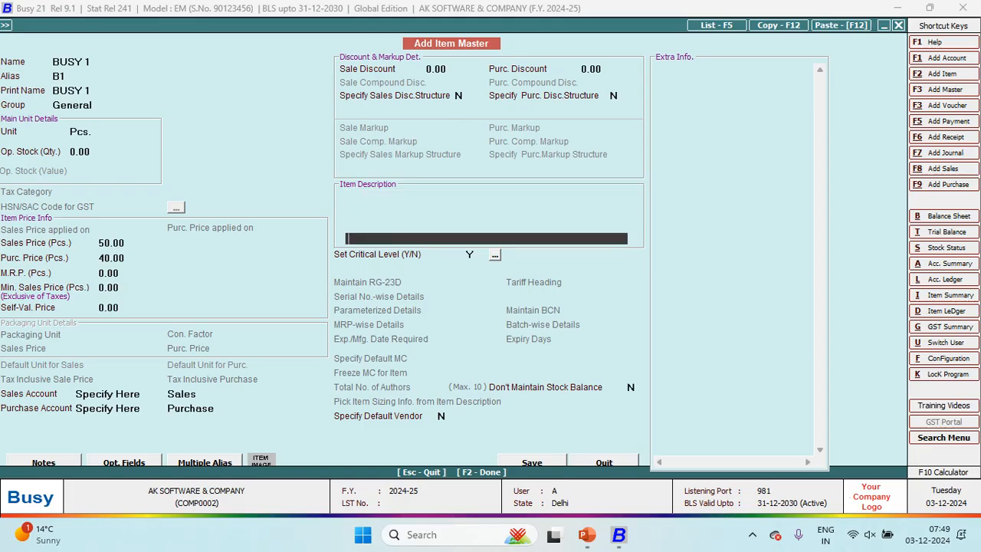
pyautogui.press('Return')
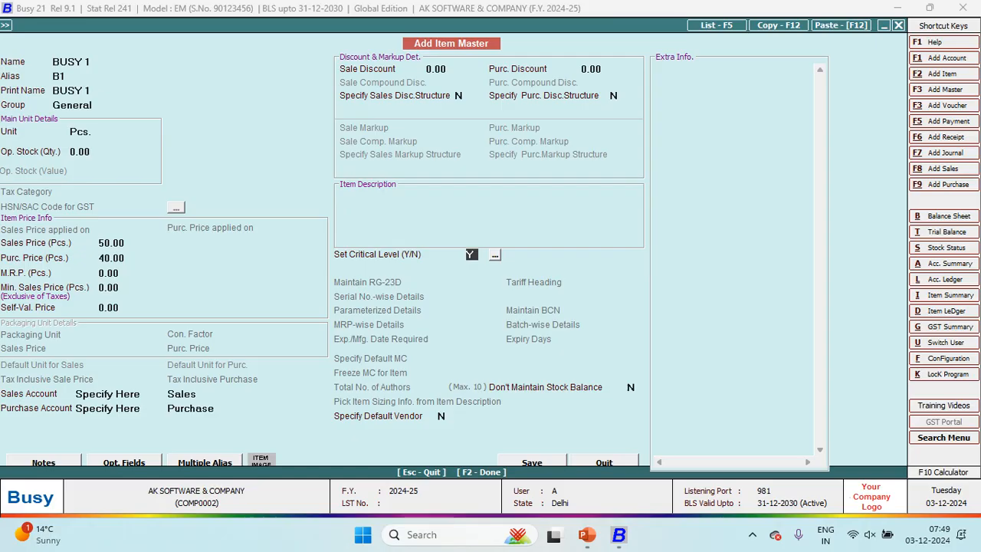
pyautogui.press('Return')
pyautogui.press('Return')
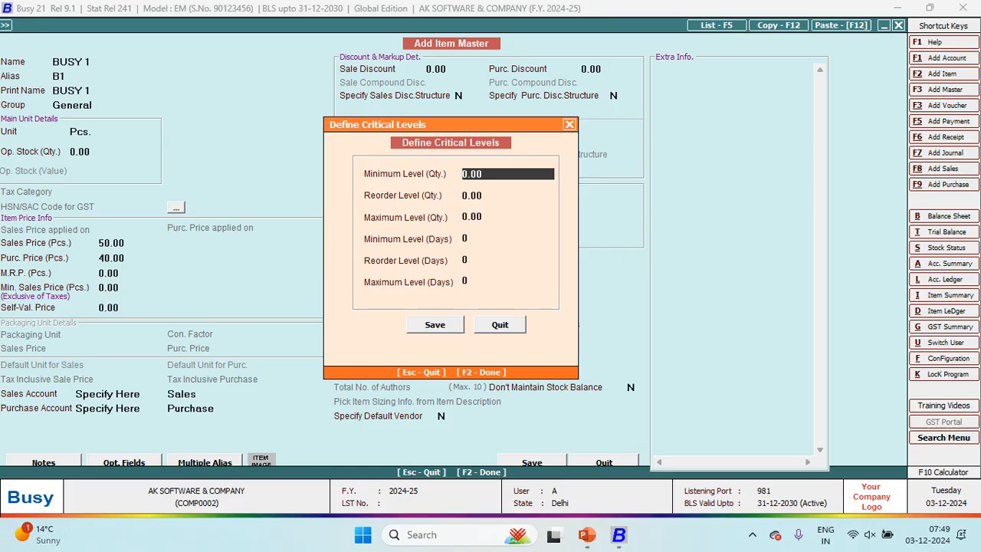
# Step: Try minimum 50 and maximum 1000, then reset both to 0 and save the critical levels
pyautogui.write('50')
pyautogui.press('Return')
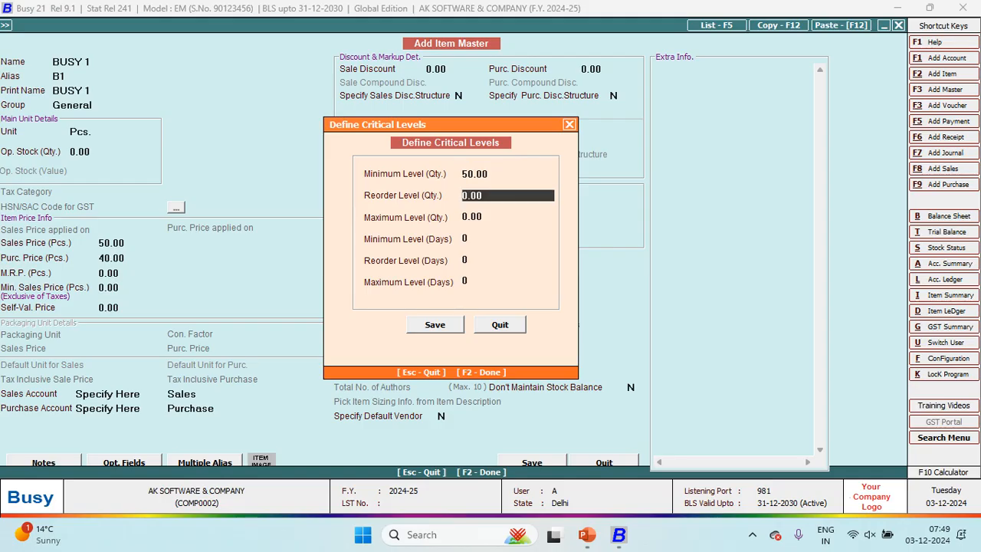
pyautogui.press('Return')
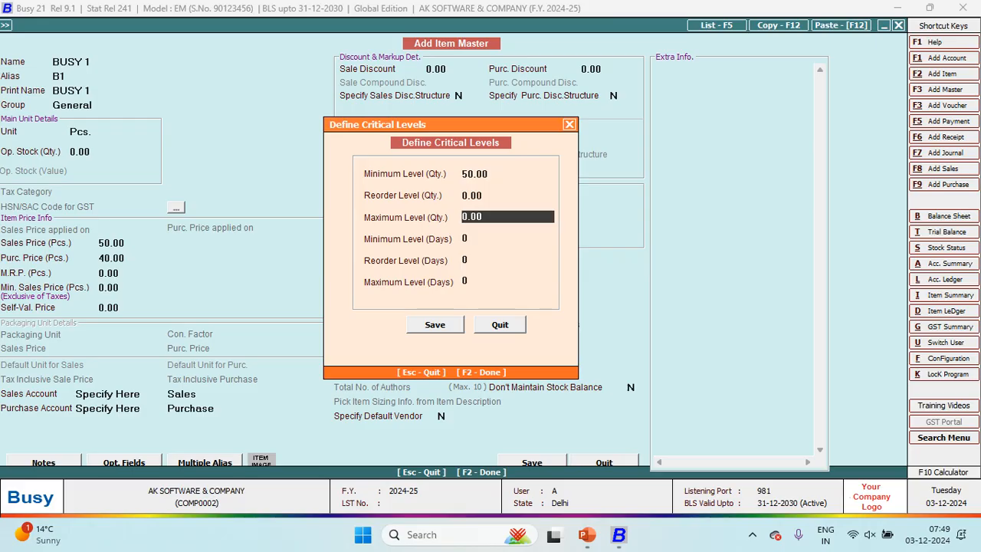
pyautogui.write('1000')
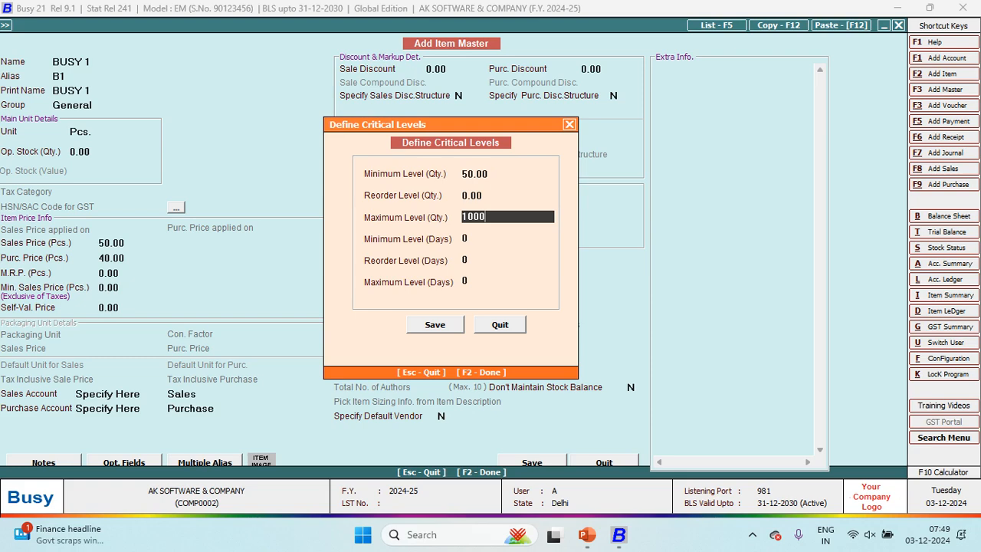
pyautogui.press('Up')
pyautogui.press('Up')
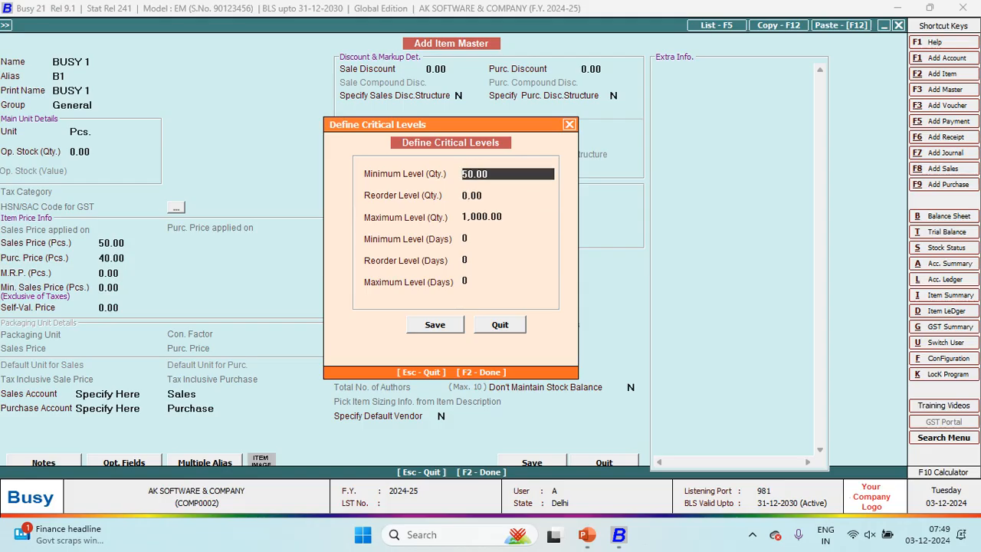
pyautogui.write('0')
pyautogui.press('Return')
pyautogui.press('Return')
pyautogui.write('0')
pyautogui.press('Return')
pyautogui.press('Return')
pyautogui.press('Return')
pyautogui.press('Return')
pyautogui.press('Return')
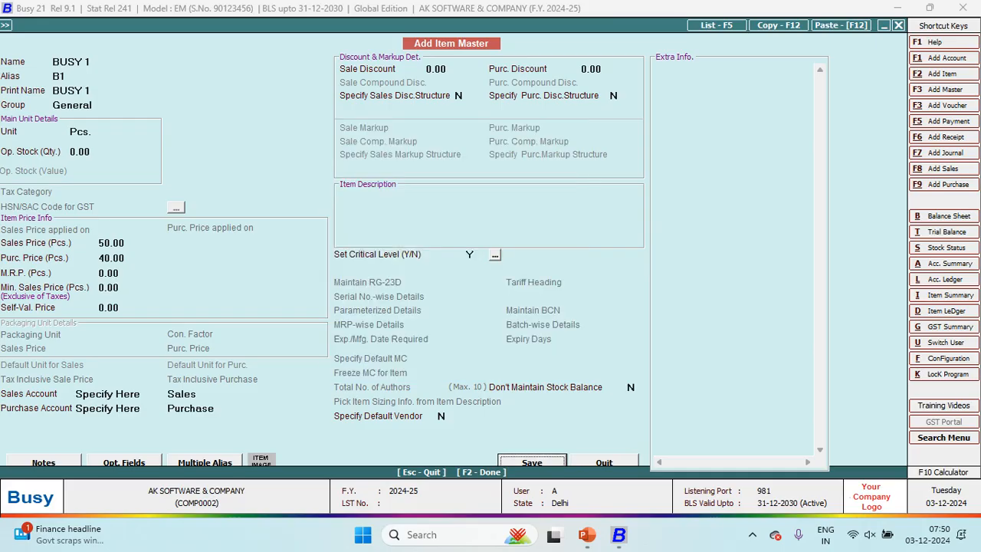
pyautogui.press('Return')
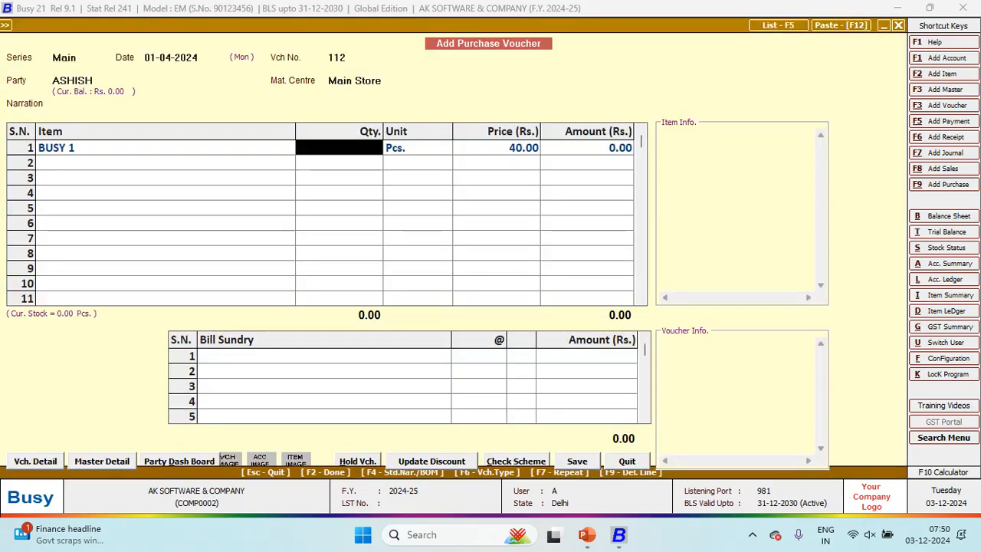
# Step: Enter 180 Pcs. of BUSY 1 at 40.00, amounting to 7,200.00, in row 1
pyautogui.hotkey('alt', 'Tab')
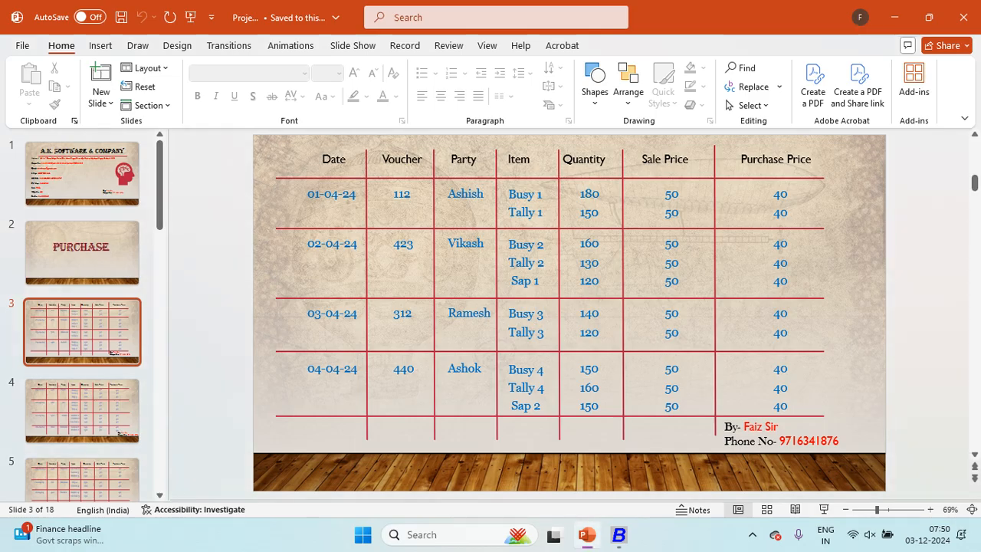
pyautogui.hotkey('alt', 'Tab')
pyautogui.write('180')
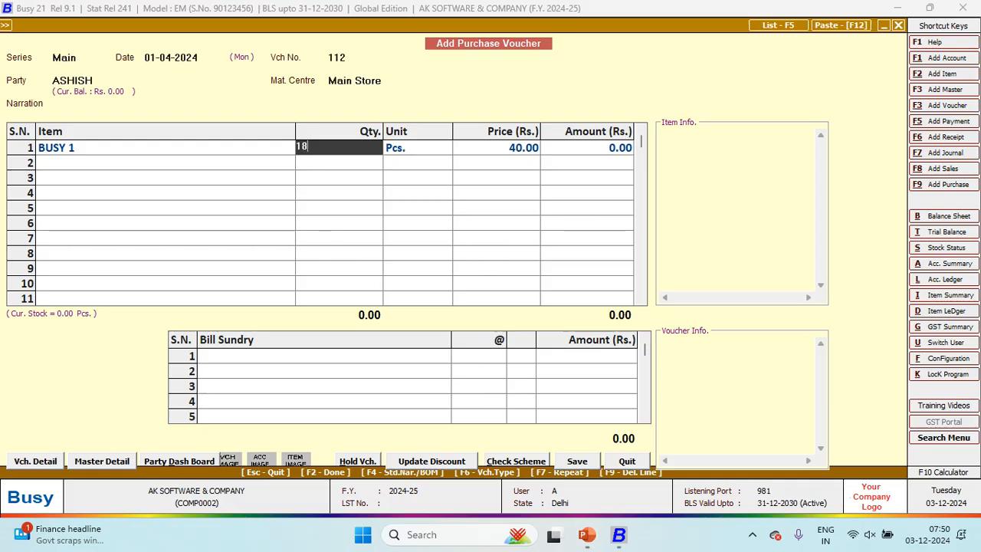
pyautogui.press('Return')
pyautogui.press('Return')
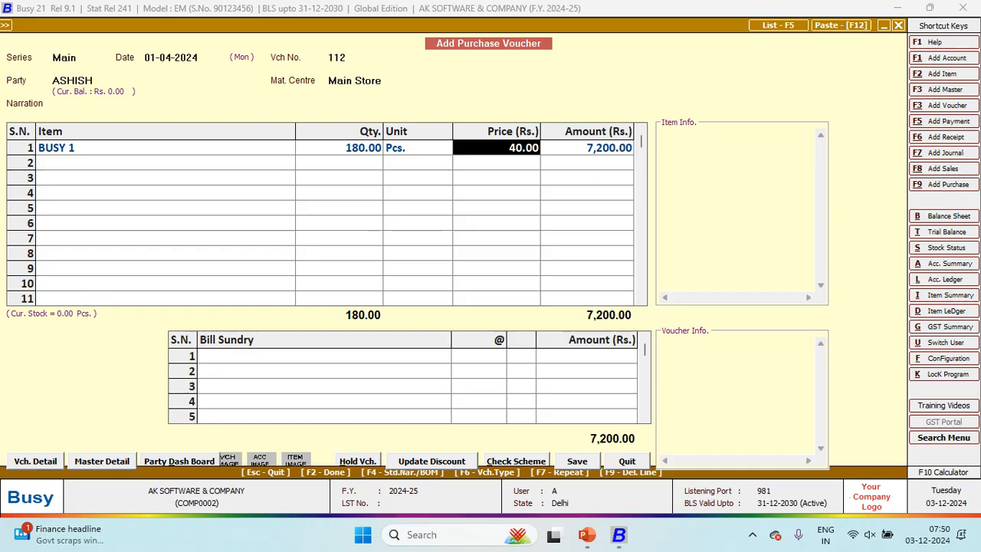
pyautogui.press('Left')
pyautogui.press('Right')
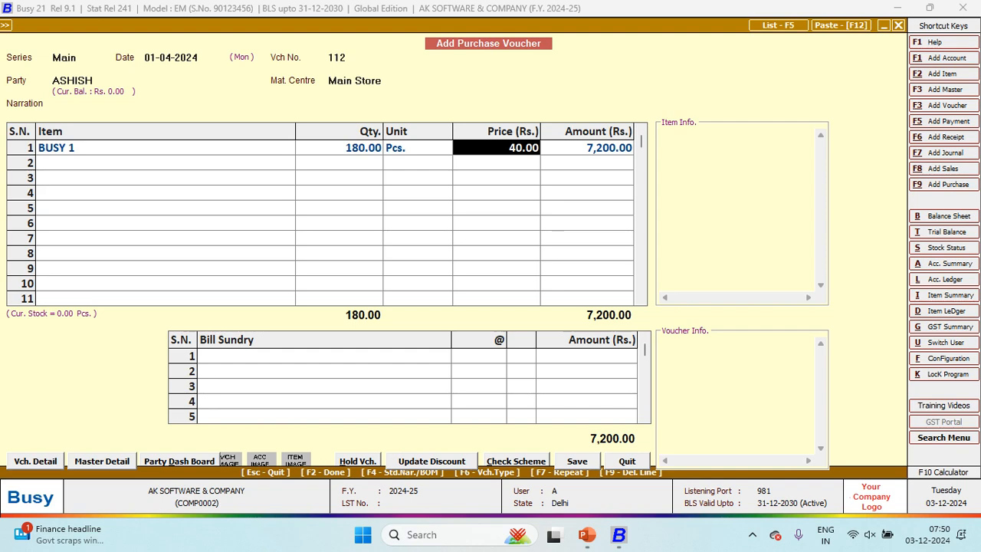
pyautogui.press('Return')
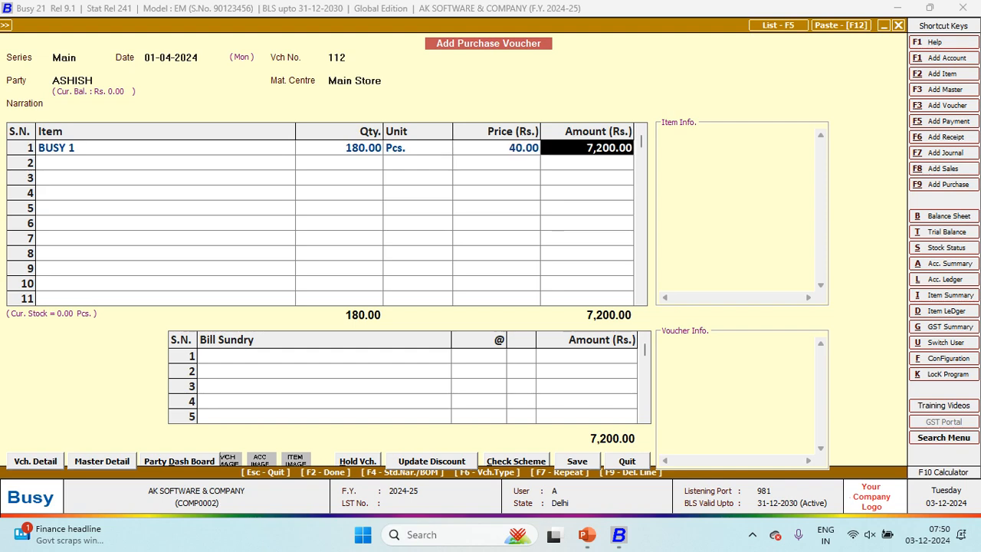
pyautogui.press('Return')
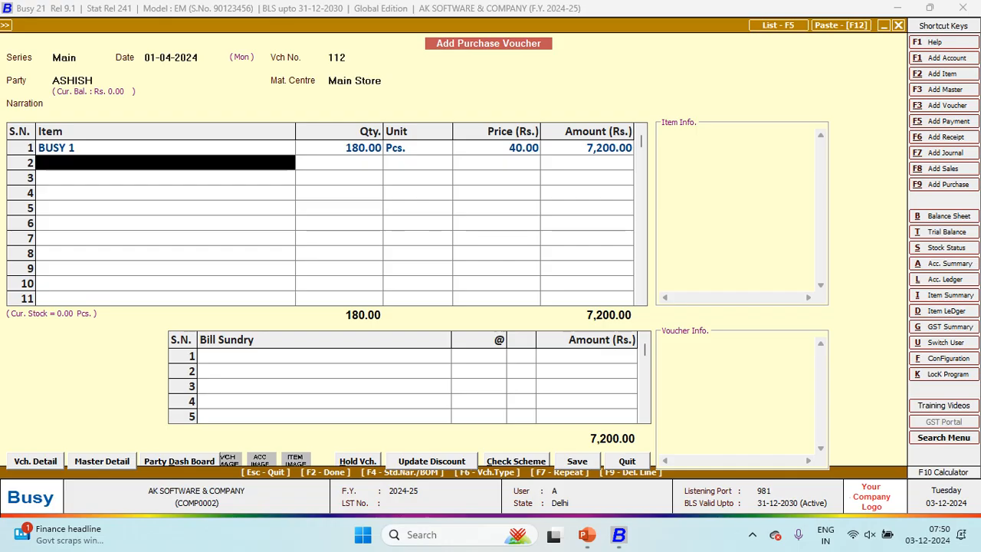
# Step: Create the item TALLY 1 in group General with unit Pcs
pyautogui.hotkey('alt', 'f2')
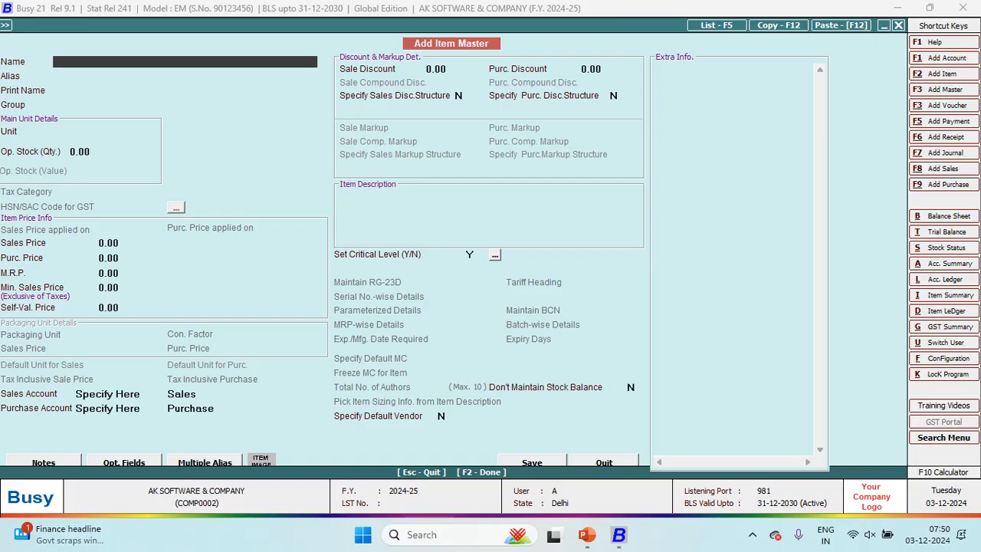
pyautogui.write('TALLY')
pyautogui.hotkey('alt', 'Tab')
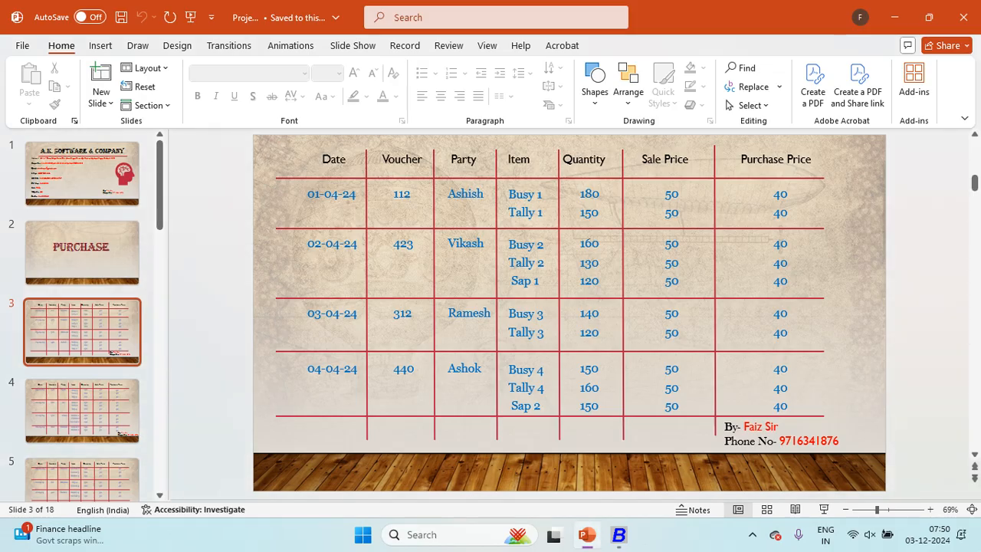
pyautogui.hotkey('alt', 'Tab')
pyautogui.hotkey('alt', 'Tab')
pyautogui.hotkey('alt', 'Tab')
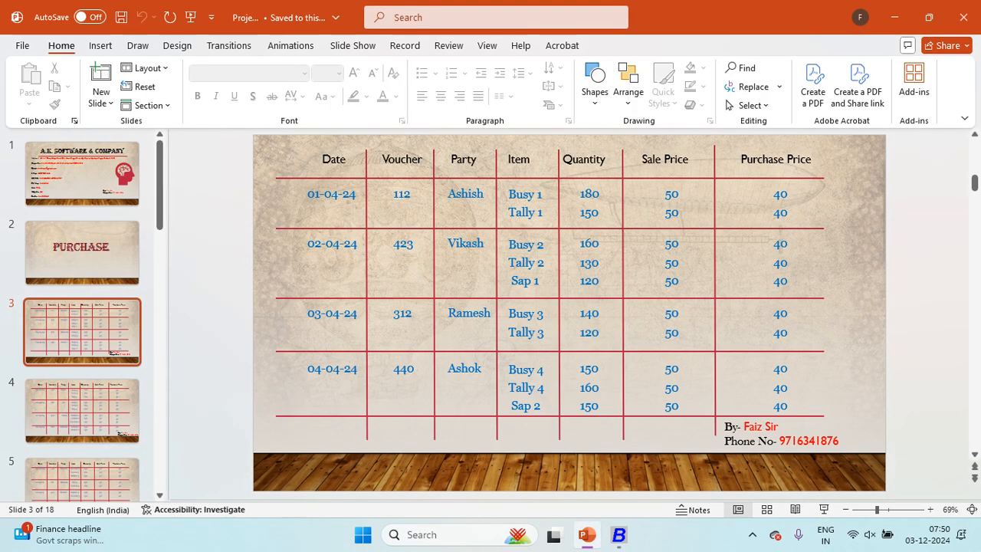
pyautogui.write('1')
pyautogui.press('Return')
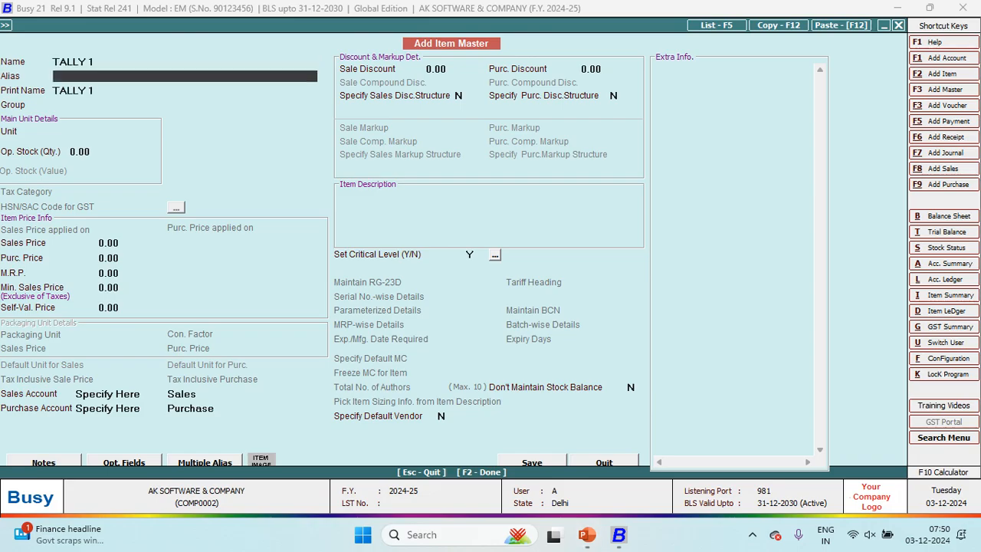
pyautogui.press('Return')
pyautogui.press('Return')
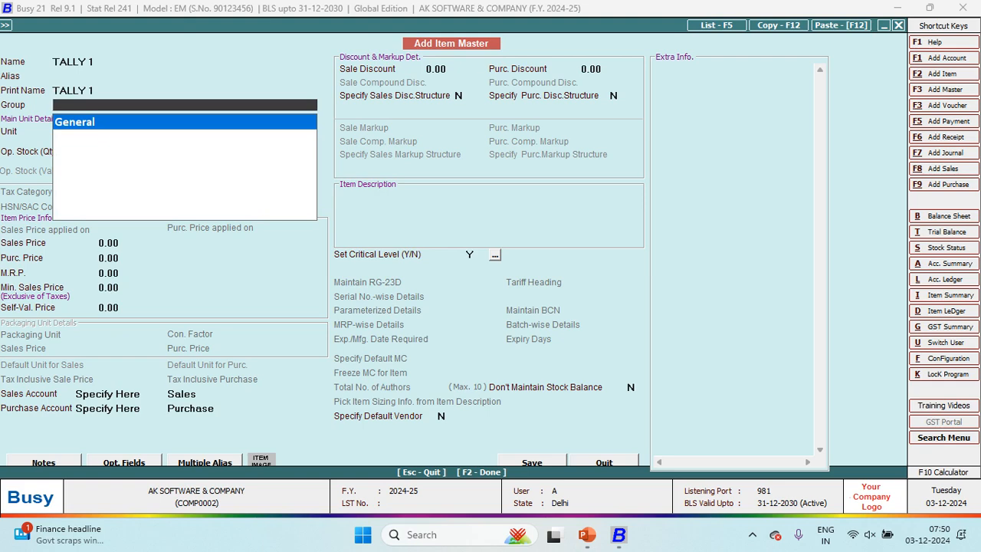
pyautogui.press('Return')
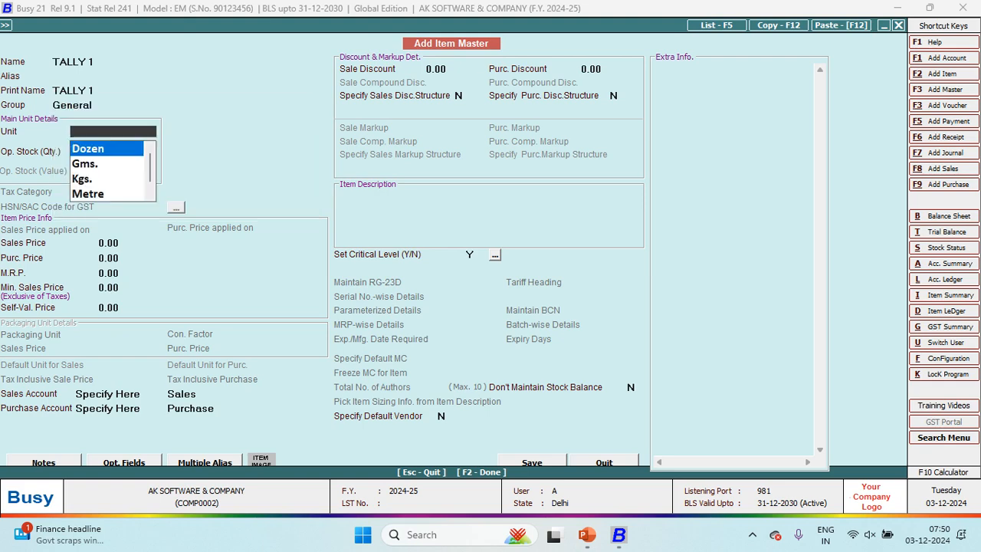
pyautogui.write('p')
pyautogui.press('Return')
pyautogui.press('Return')
# Step: Give TALLY 1 sales price 50 and purchase price 40, and save the item
pyautogui.write('50')
pyautogui.press('Return')
pyautogui.write('40')
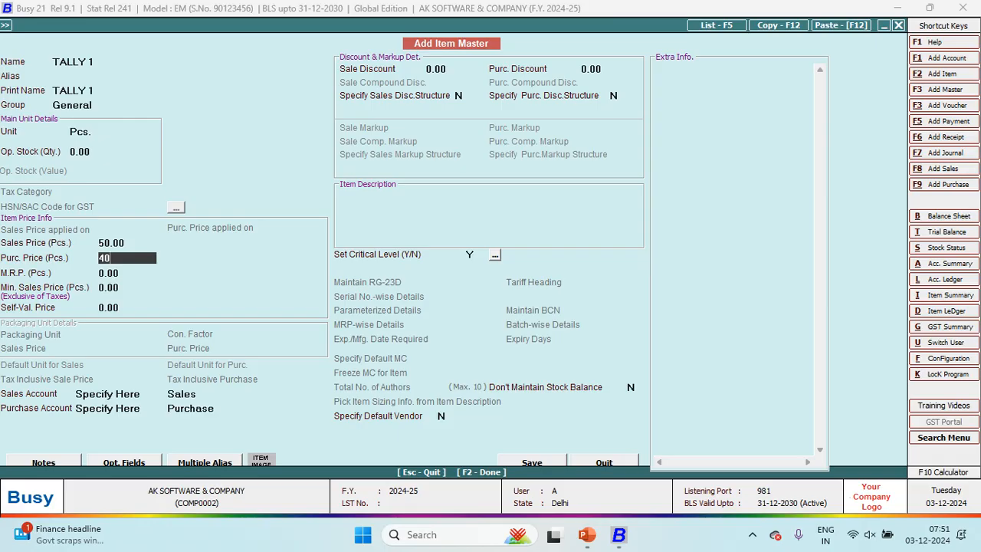
pyautogui.press('Return')
pyautogui.press('Return')
pyautogui.press('Return')
pyautogui.press('Return')
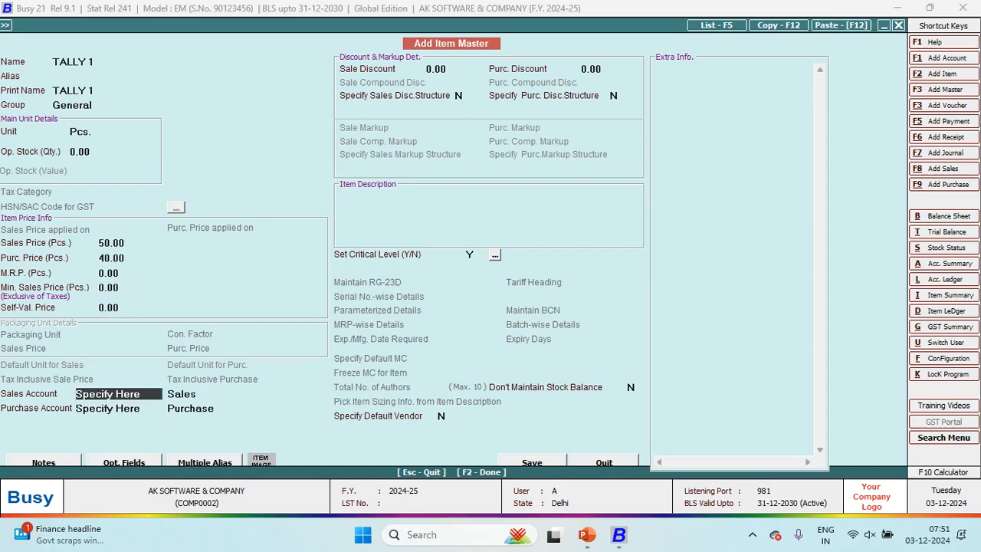
pyautogui.press('Return')
pyautogui.press('Return')
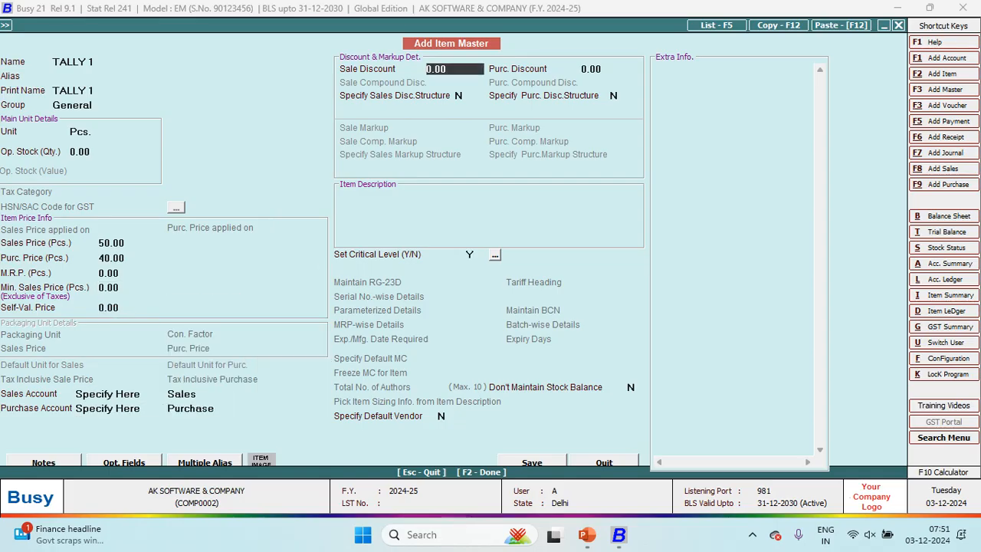
pyautogui.press('Return')
pyautogui.press('Return')
pyautogui.press('Return')
pyautogui.press('Return')
pyautogui.press('Return')
pyautogui.press('Return')
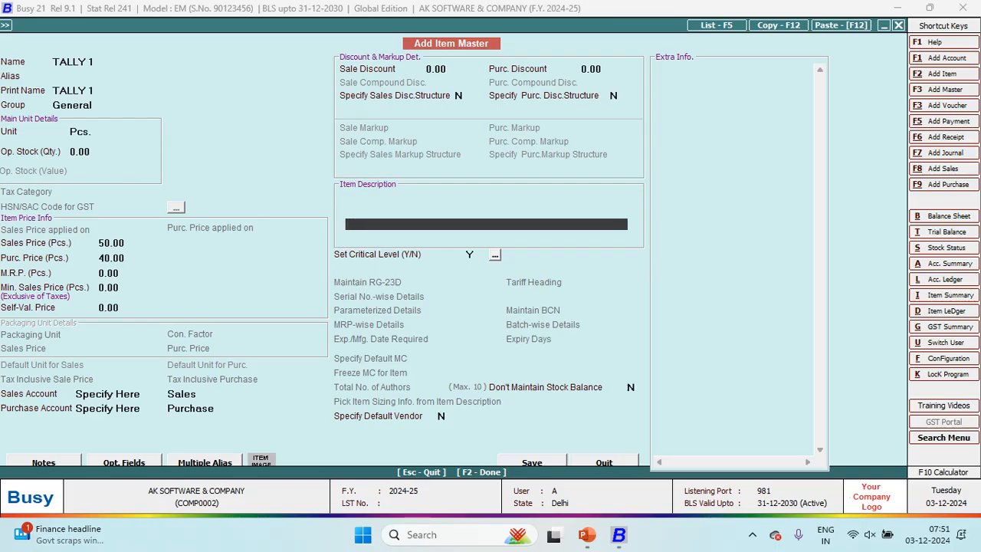
pyautogui.press('Return')
pyautogui.press('Return')
pyautogui.hotkey('alt', 'Tab')
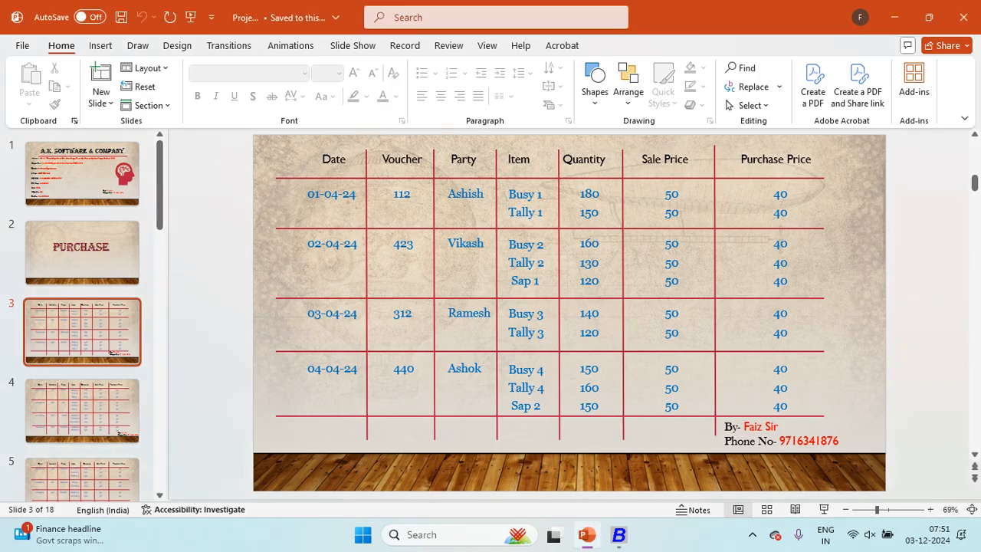
pyautogui.hotkey('alt', 'Tab')
# Step: Enter 150 Pcs. of TALLY 1 at 40, then save voucher 112 totalling 13,200.00
pyautogui.write('1500')
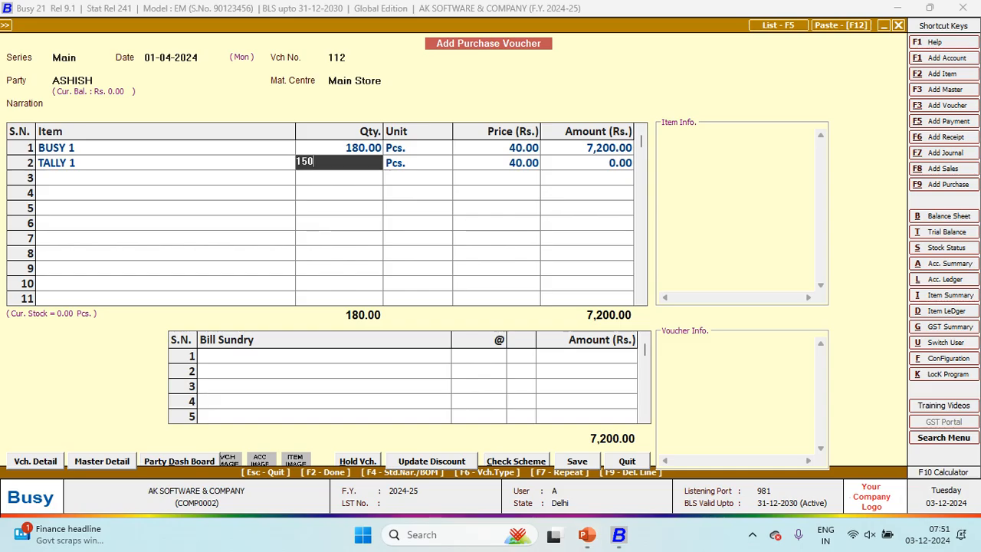
pyautogui.press('Return')
pyautogui.press('Return')
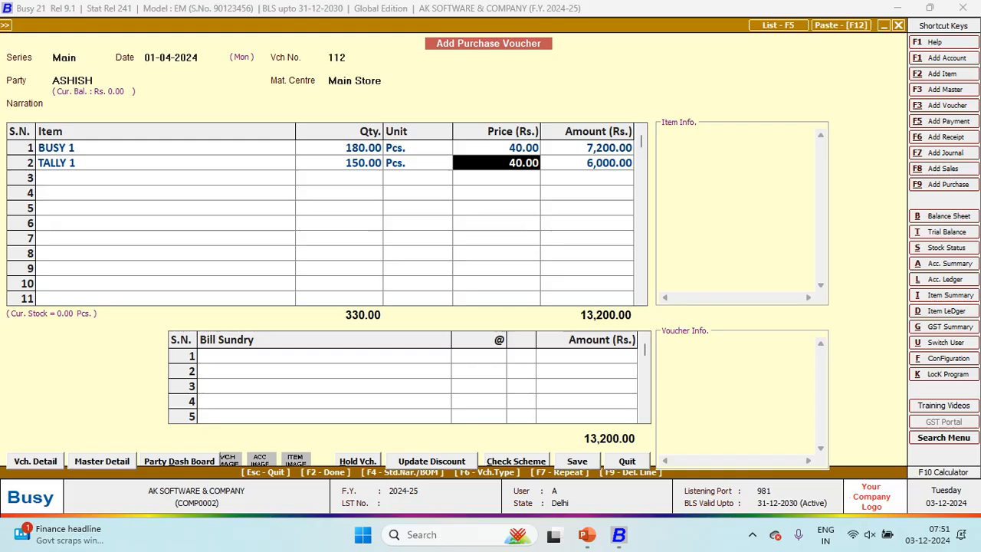
pyautogui.press('Tab')
pyautogui.press('Return')
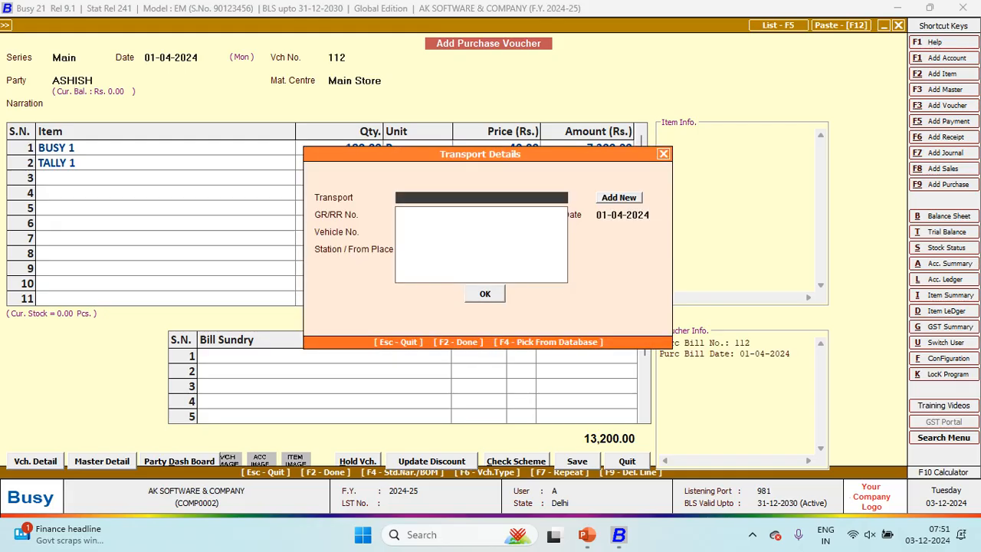
pyautogui.press('Return')
pyautogui.press('Return')
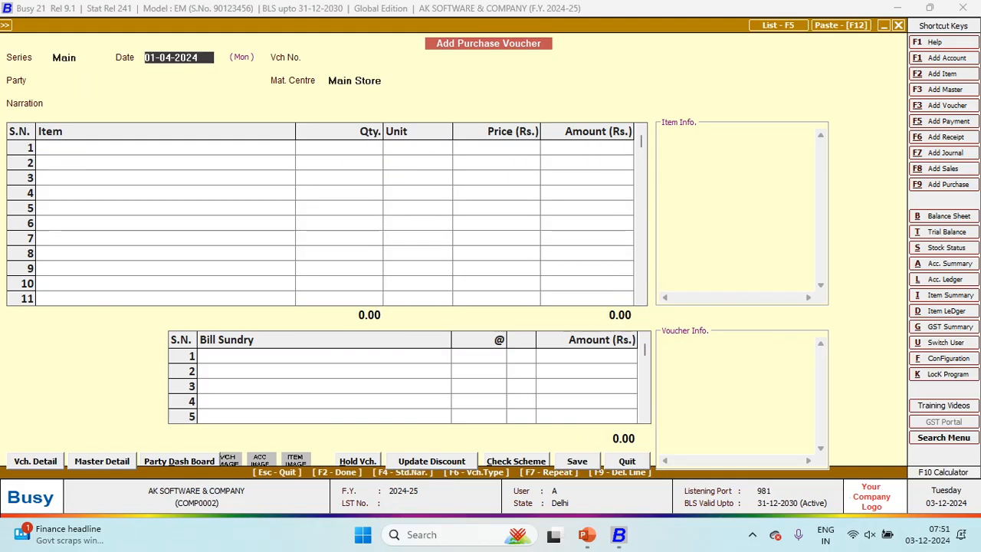
# Step: Date the new purchase voucher 02-04-2024 and number it 423
pyautogui.hotkey('alt', 'Tab')
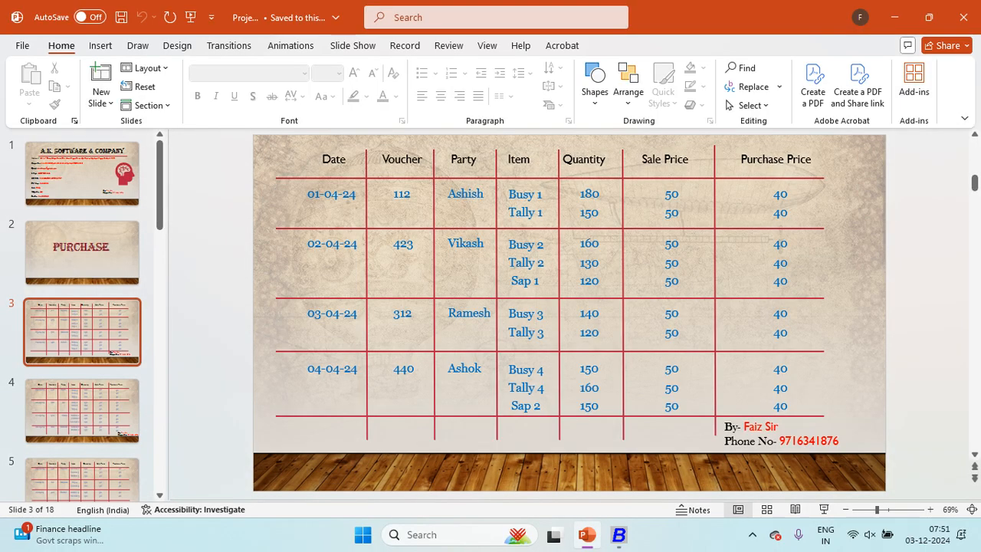
pyautogui.hotkey('alt', 'Tab')
pyautogui.write('02-04-2024')
pyautogui.press('Return')
pyautogui.hotkey('alt', 'Tab')
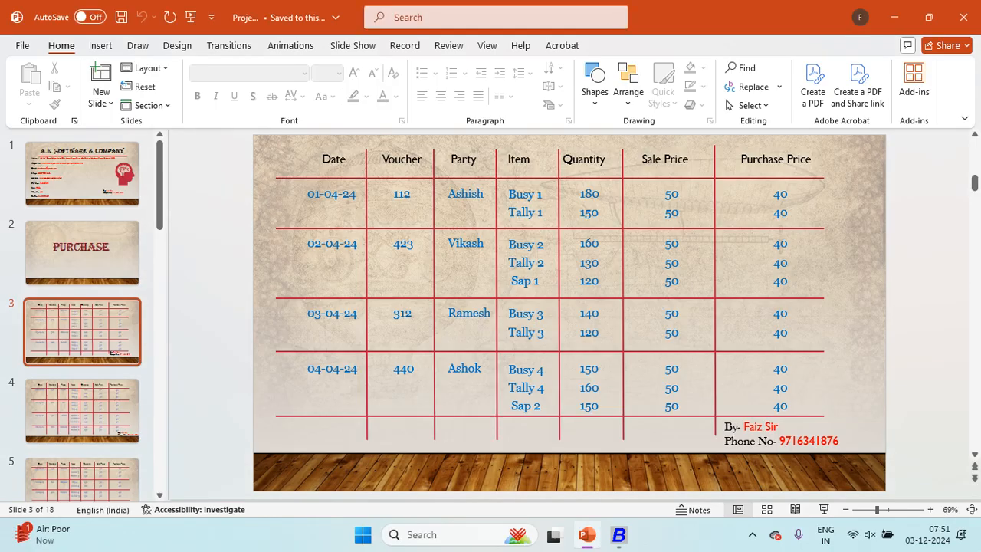
pyautogui.hotkey('alt', 'Tab')
pyautogui.write('423')
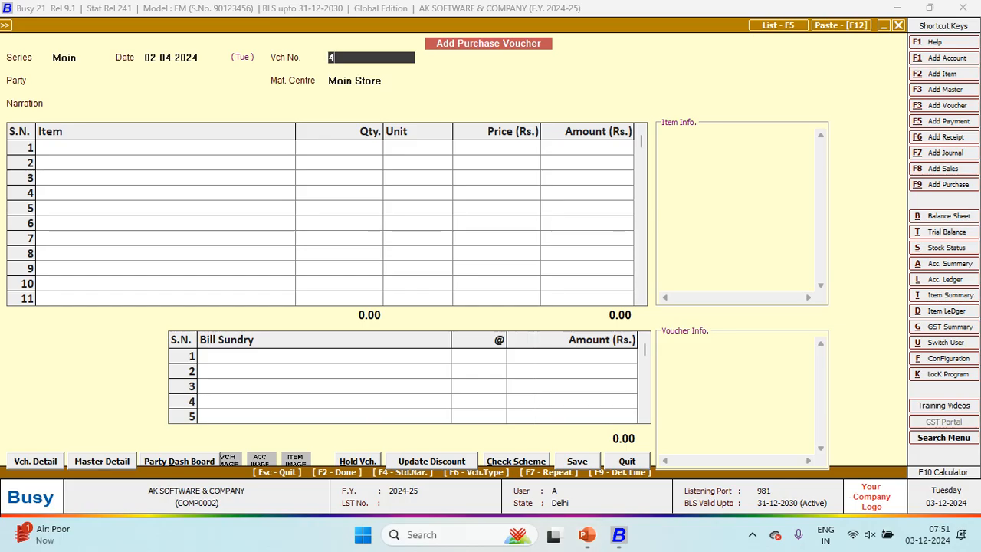
pyautogui.press('Return')
# Step: Create a new party account under Sundry Creditors with state Delhi and save it
pyautogui.hotkey('alt', 'Tab')
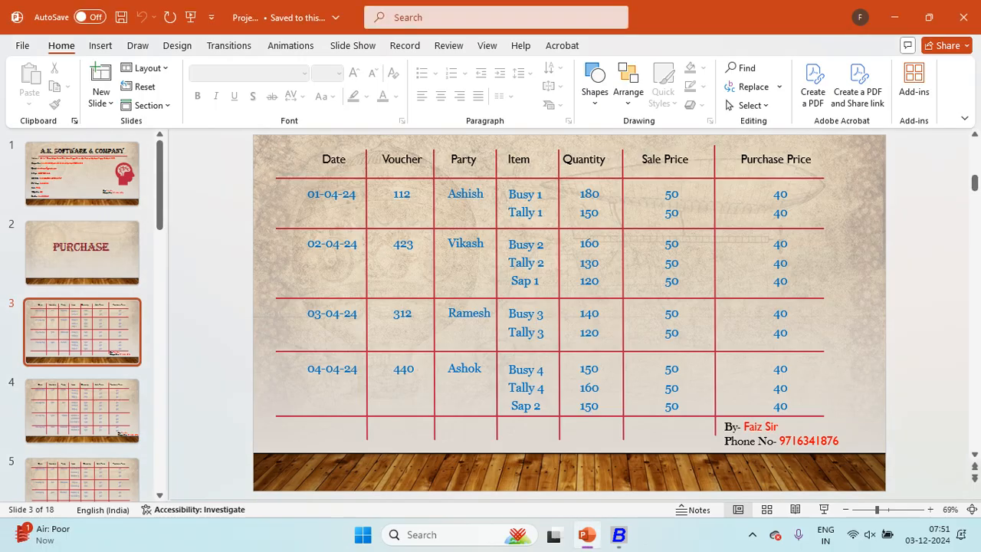
pyautogui.hotkey('alt', 'Tab')
pyautogui.write('V')
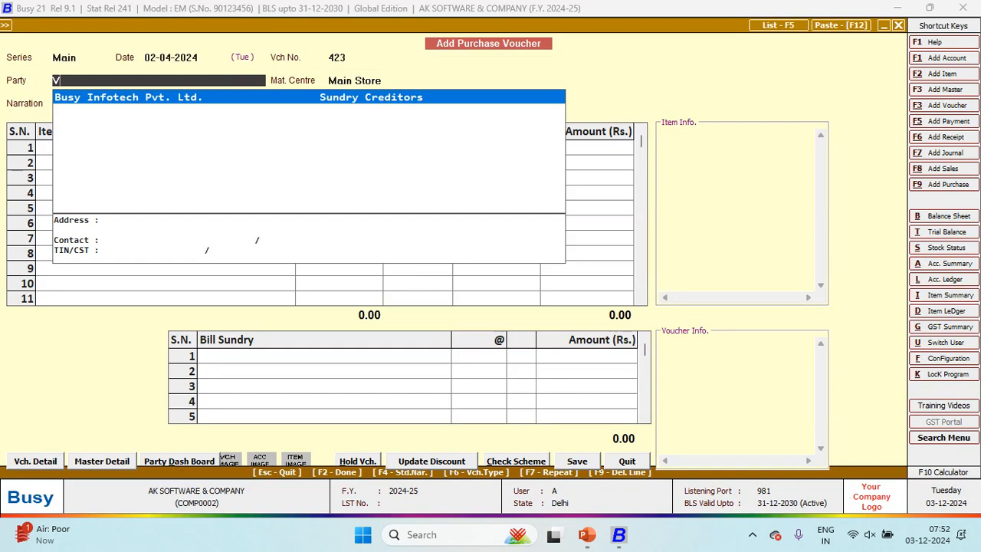
pyautogui.press('F3')
pyautogui.write('VIKASH')
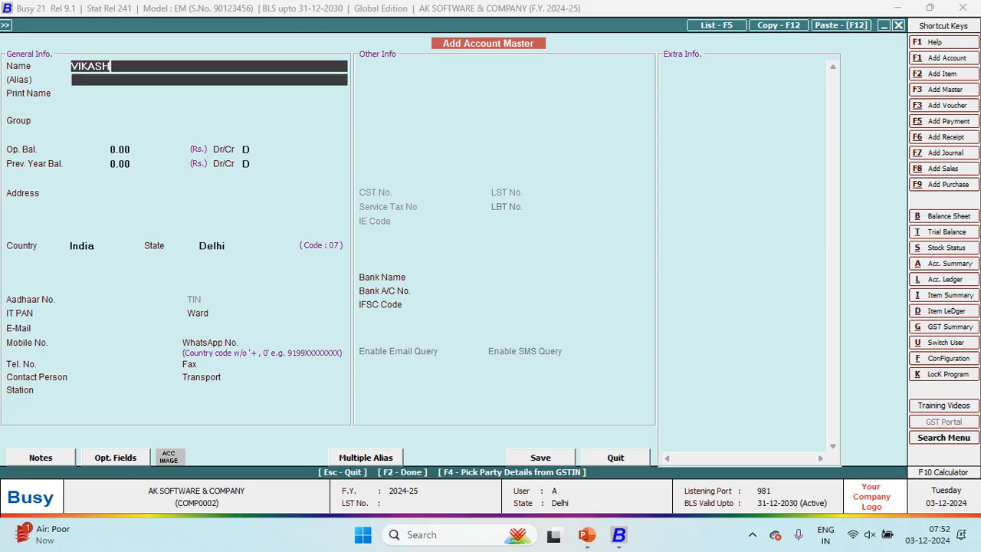
pyautogui.press('Return')
pyautogui.press('Return')
pyautogui.write('SUN')
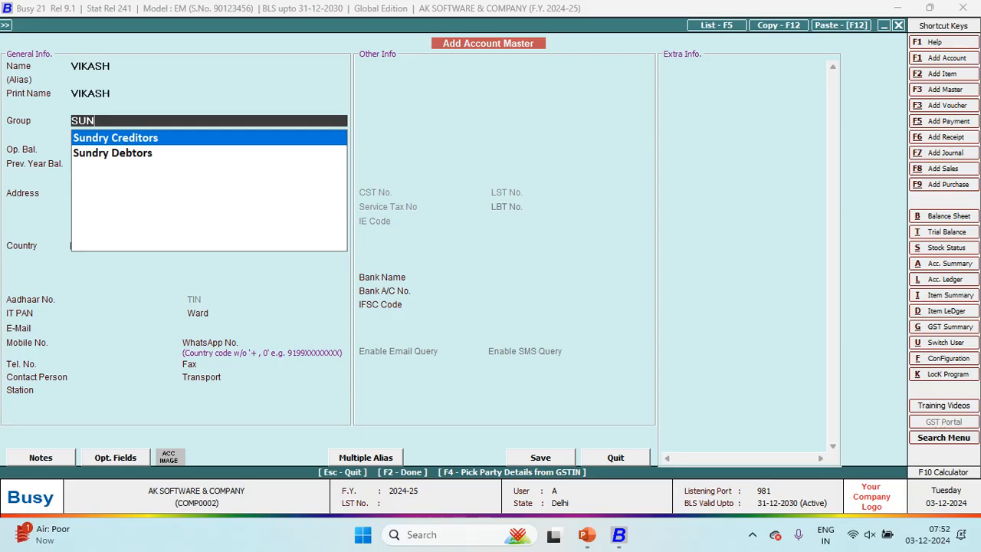
pyautogui.press('Return')
pyautogui.press('Return')
pyautogui.press('Return')
pyautogui.press('Return')
pyautogui.press('Return')
pyautogui.press('Return')
pyautogui.press('Return')
pyautogui.press('Return')
pyautogui.press('Return')
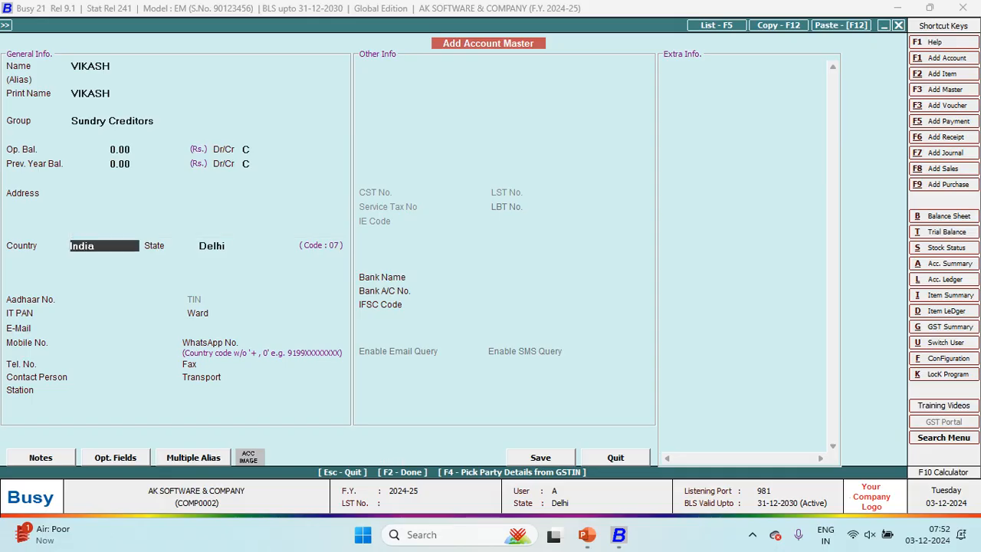
pyautogui.press('Return')
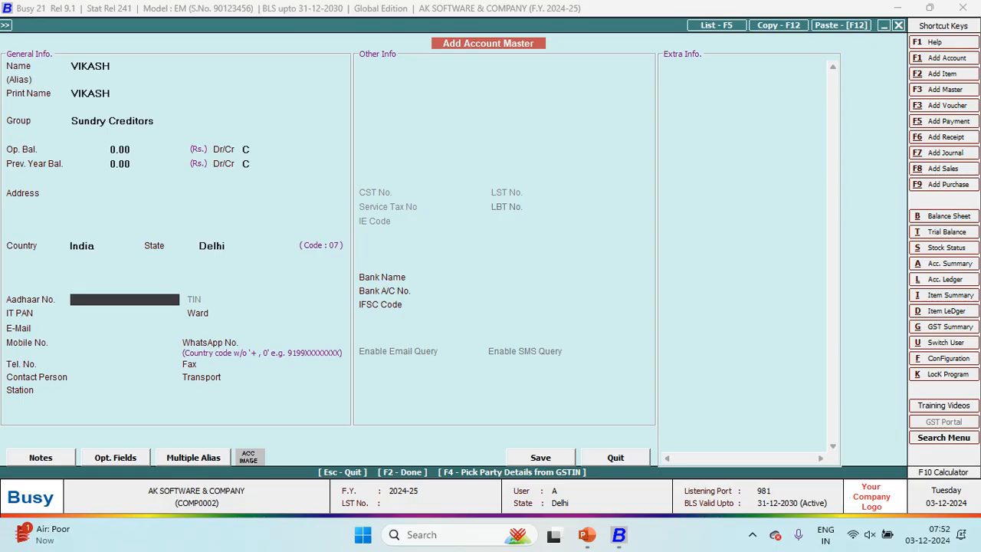
pyautogui.press('F2')
pyautogui.press('Return')
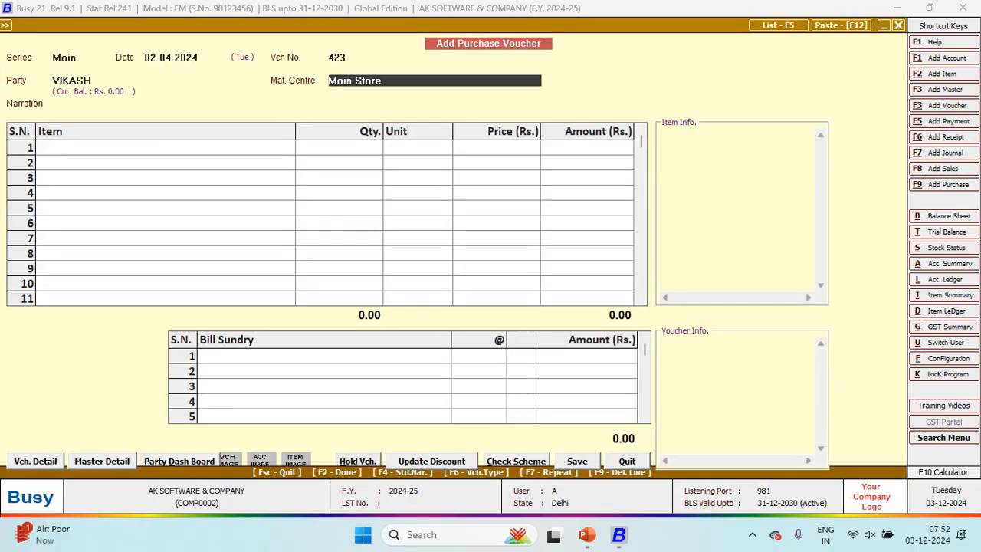
# Step: Keep Main Store as material centre and start a new item master for row 1
pyautogui.press('Return')
pyautogui.press('Return')
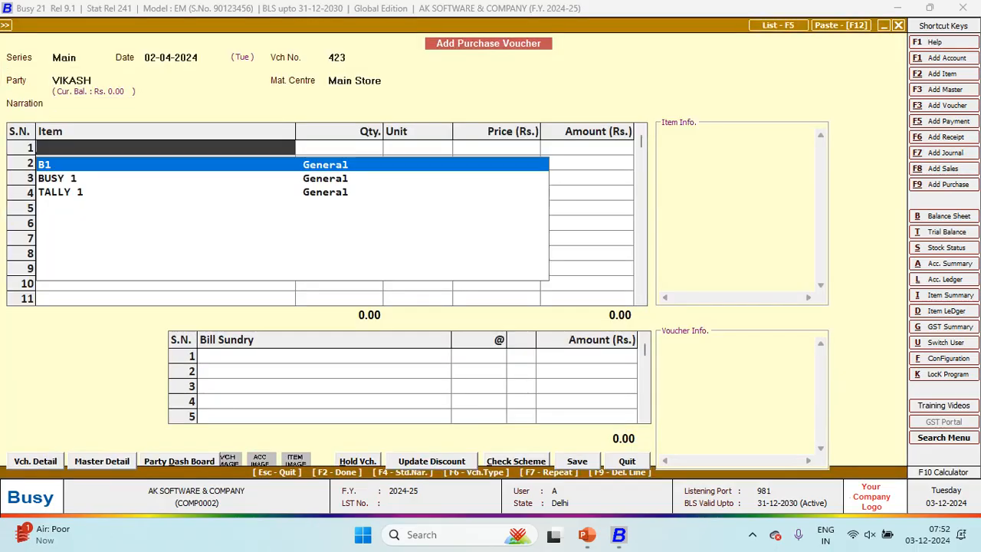
pyautogui.hotkey('alt', 'Tab')
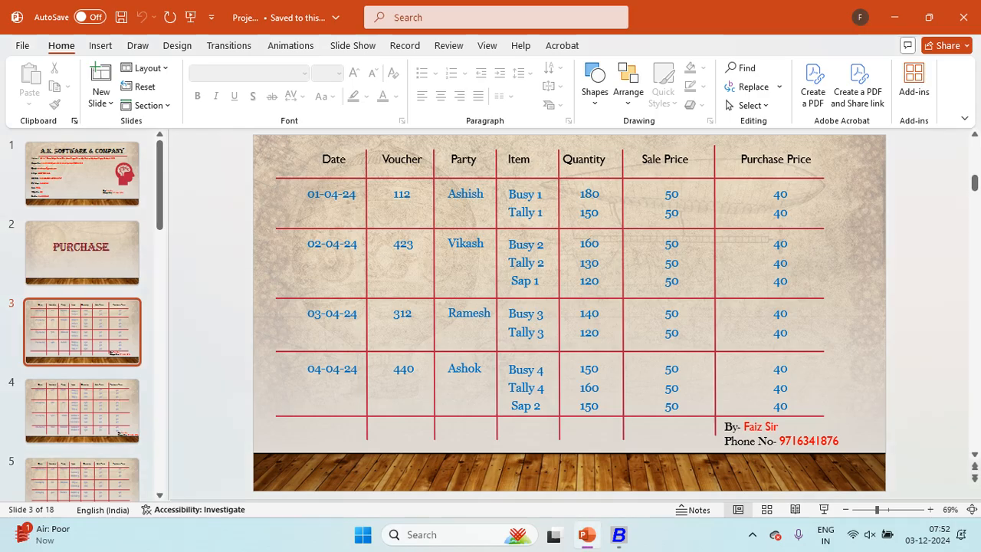
pyautogui.hotkey('alt', 'Tab')
pyautogui.hotkey('alt', 'F2')
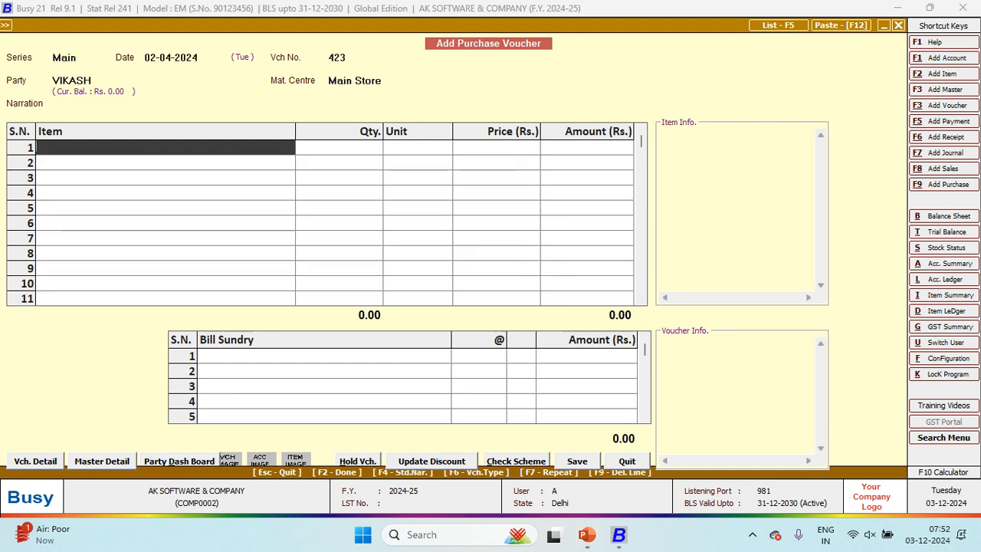
# Step: Create item BUSY 2 in group General, unit Pcs., sales price 50, purchase price 40, and save it
pyautogui.write('BUSY 2')
pyautogui.press('Return')
pyautogui.press('Return')
pyautogui.press('Return')
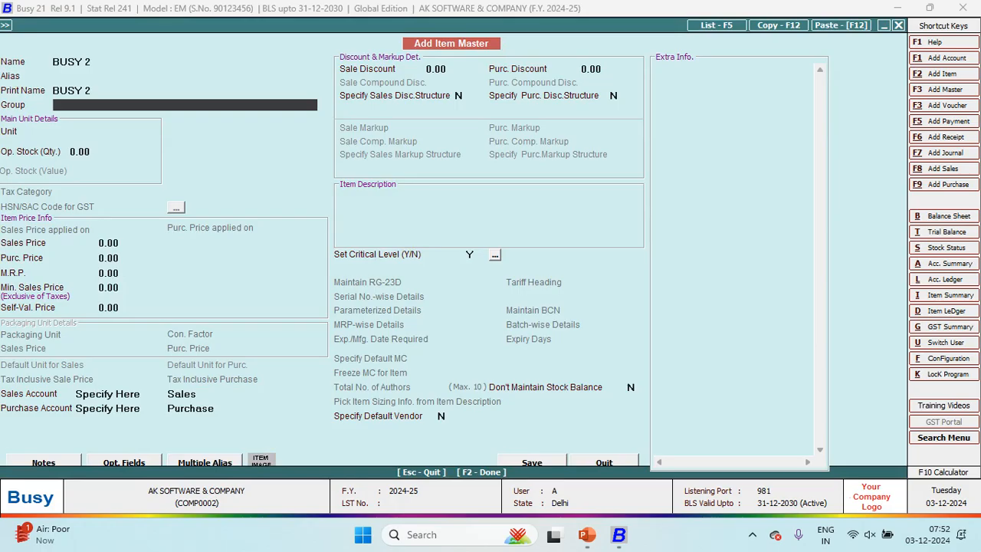
pyautogui.press('Return')
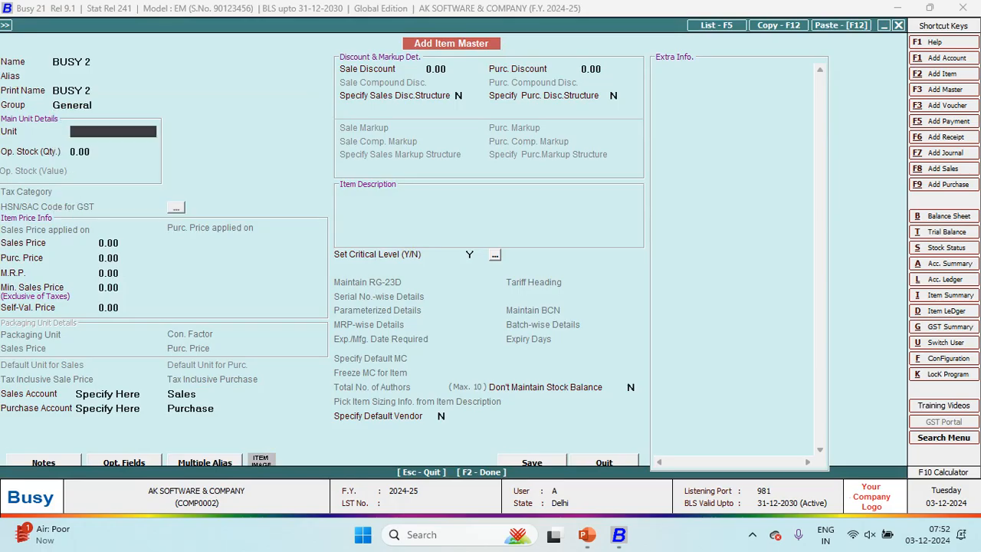
pyautogui.write('P')
pyautogui.press('Return')
pyautogui.press('Return')
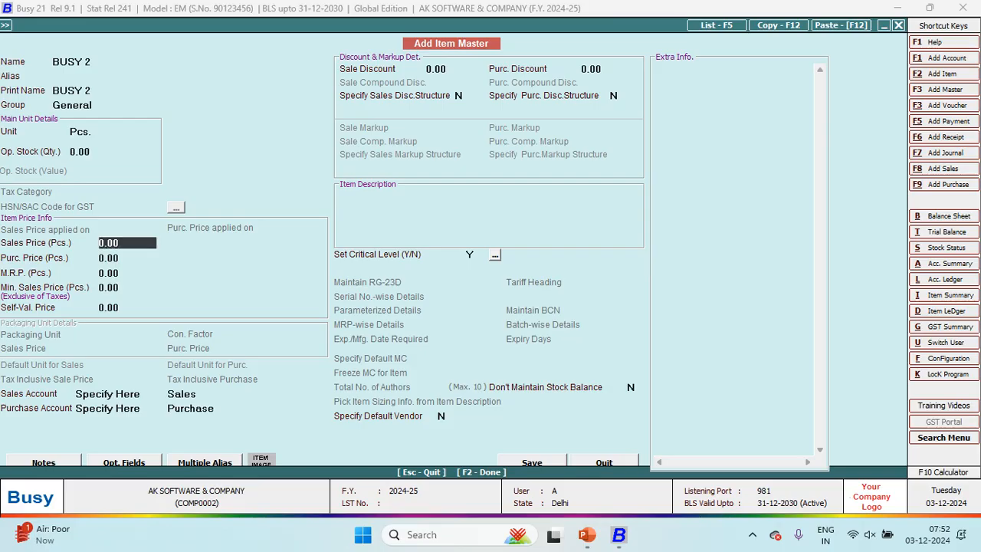
pyautogui.write('50')
pyautogui.press('Return')
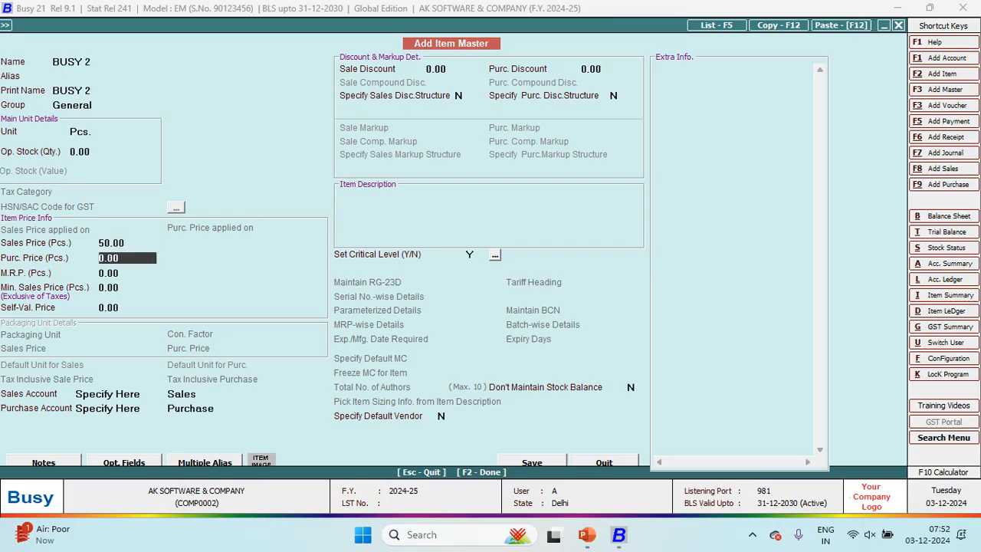
pyautogui.write('40')
pyautogui.press('Return')
pyautogui.press('Return')
pyautogui.press('Return')
pyautogui.press('Return')
pyautogui.press('Return')
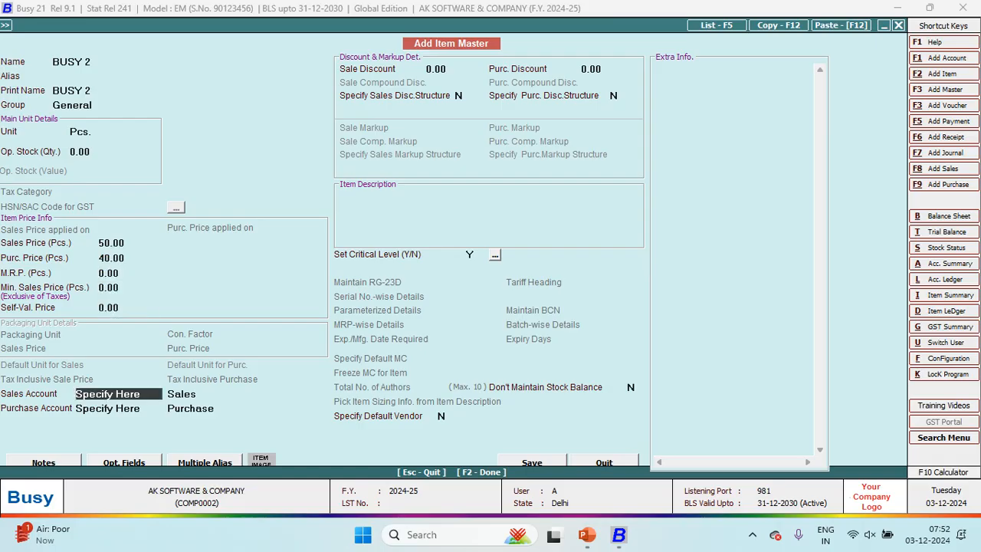
pyautogui.press('Return')
pyautogui.press('Return')
pyautogui.press('Return')
pyautogui.press('Return')
pyautogui.press('Return')
pyautogui.press('Return')
pyautogui.press('Return')
pyautogui.press('Return')
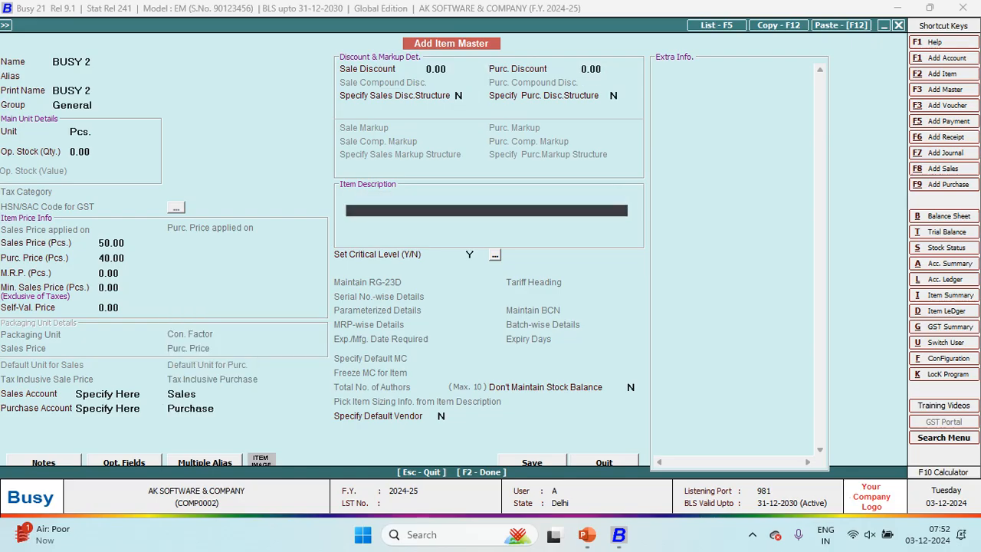
pyautogui.press('F2')
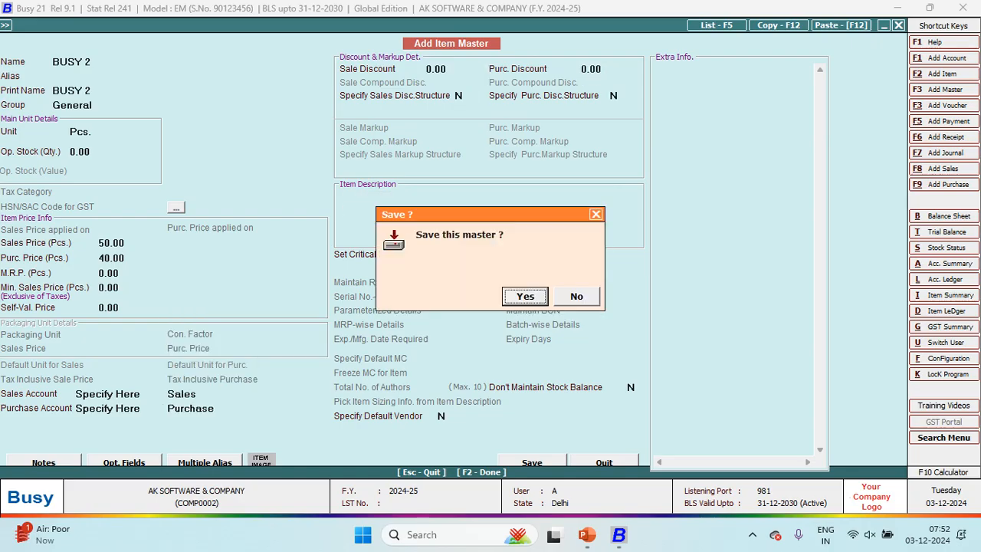
pyautogui.press('Return')
# Step: Enter quantity 160 for BUSY 2 on voucher 423
pyautogui.hotkey('alt', 'Tab')
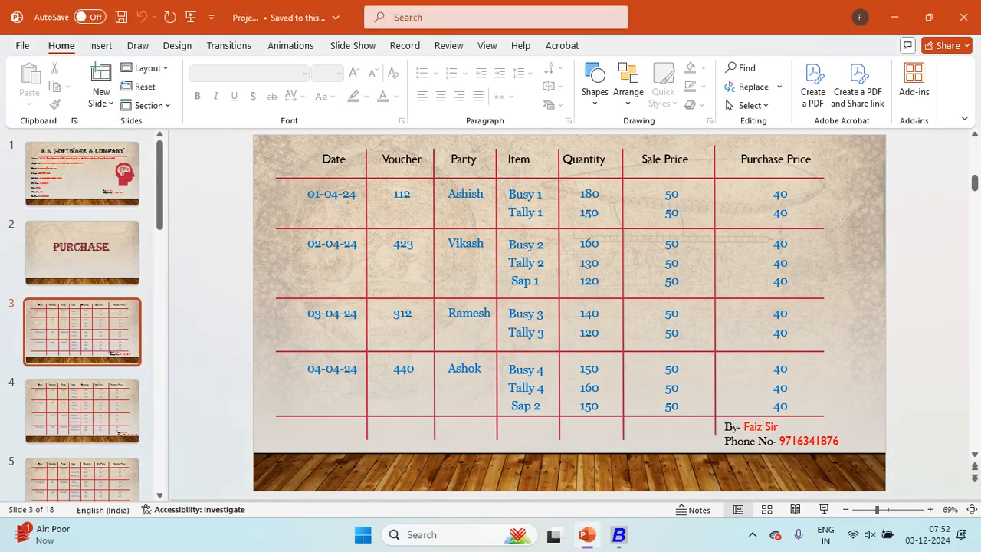
pyautogui.hotkey('alt', 'Tab')
pyautogui.write('160')
pyautogui.press('Return')
pyautogui.press('Return')
pyautogui.press('Return')
pyautogui.press('Return')
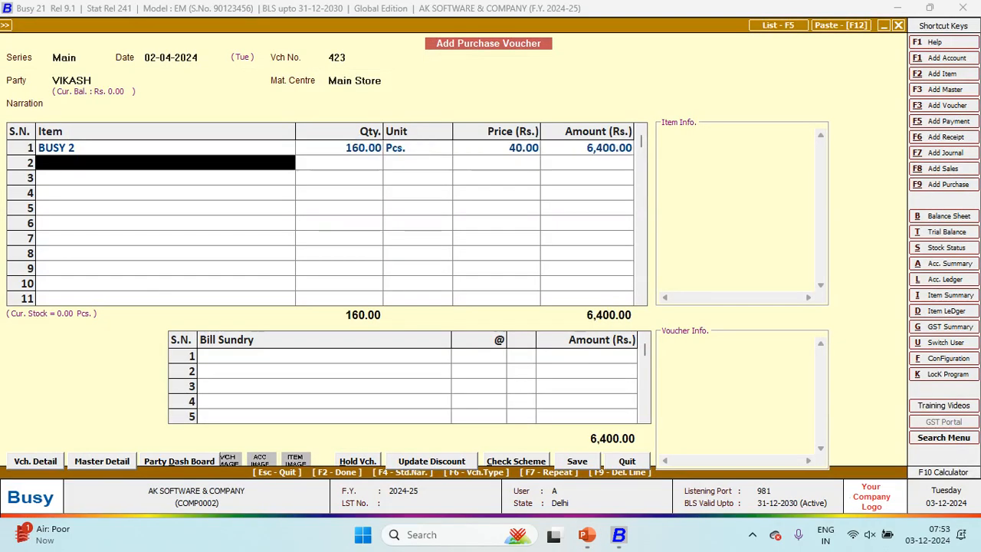
# Step: Start a new item master named TALLY 2 for the next line
pyautogui.hotkey('alt', 'Tab')
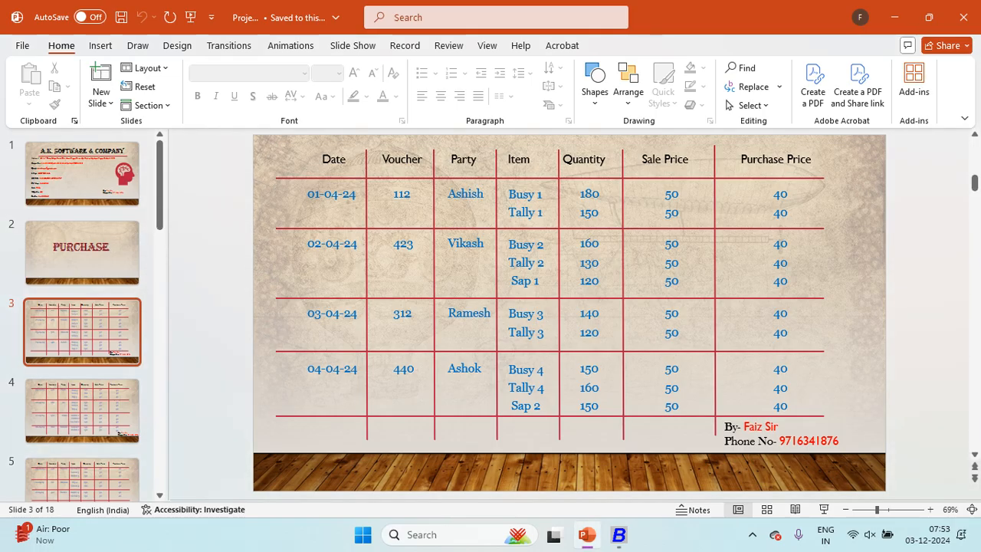
pyautogui.hotkey('alt', 'Tab')
pyautogui.press('F3')
pyautogui.write('TALLY 2')
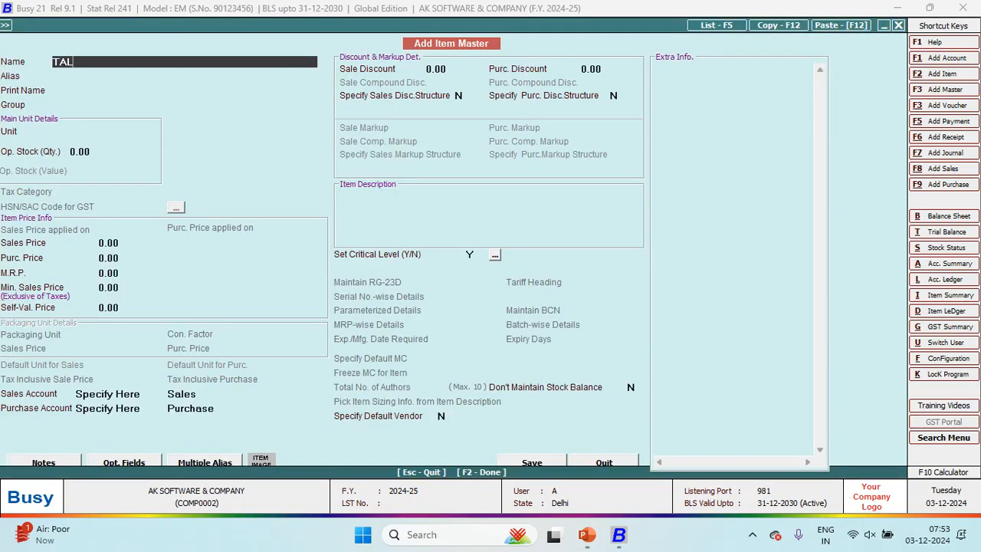
# Step: Create item TALLY 2 in General with sales price 50 and purchase price 40, and save it
pyautogui.press('Return')
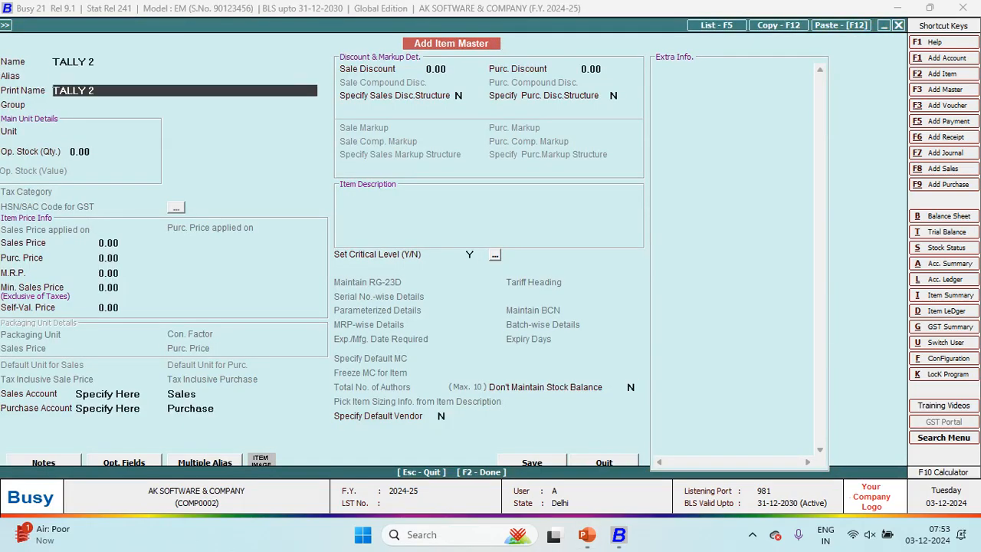
pyautogui.press('Return')
pyautogui.press('Return')
pyautogui.press('Return')
pyautogui.write('P')
pyautogui.press('Return')
pyautogui.press('Return')
pyautogui.write('50')
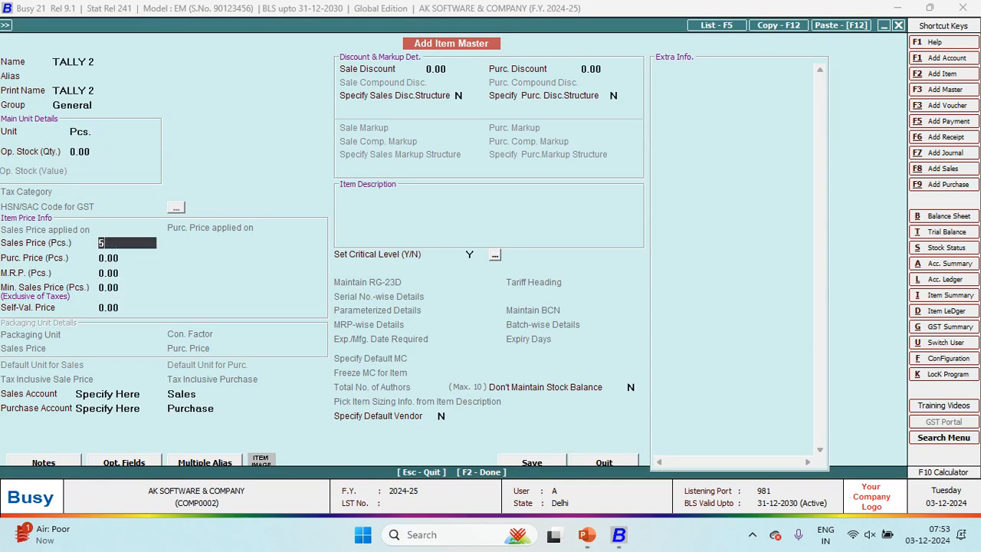
pyautogui.press('Return')
pyautogui.write('40')
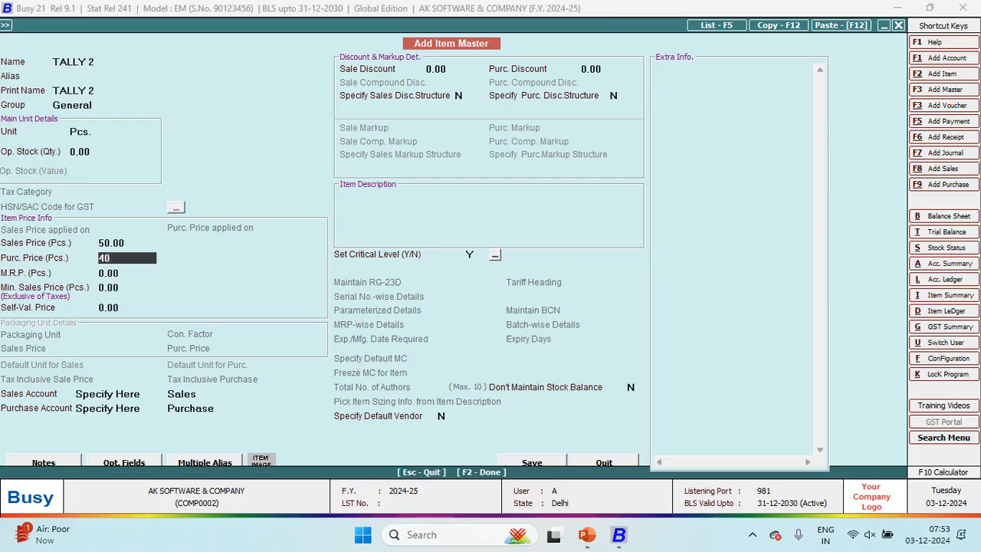
pyautogui.press('Return')
pyautogui.press('Return')
pyautogui.press('Return')
pyautogui.press('Return')
pyautogui.press('Return')
pyautogui.press('Return')
pyautogui.press('Return')
pyautogui.press('Return')
pyautogui.press('Return')
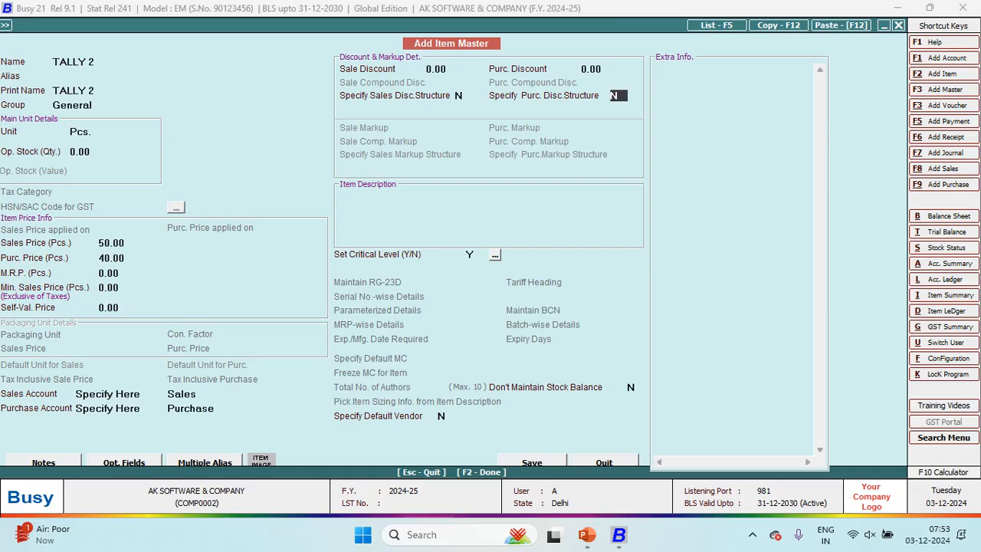
pyautogui.press('F2')
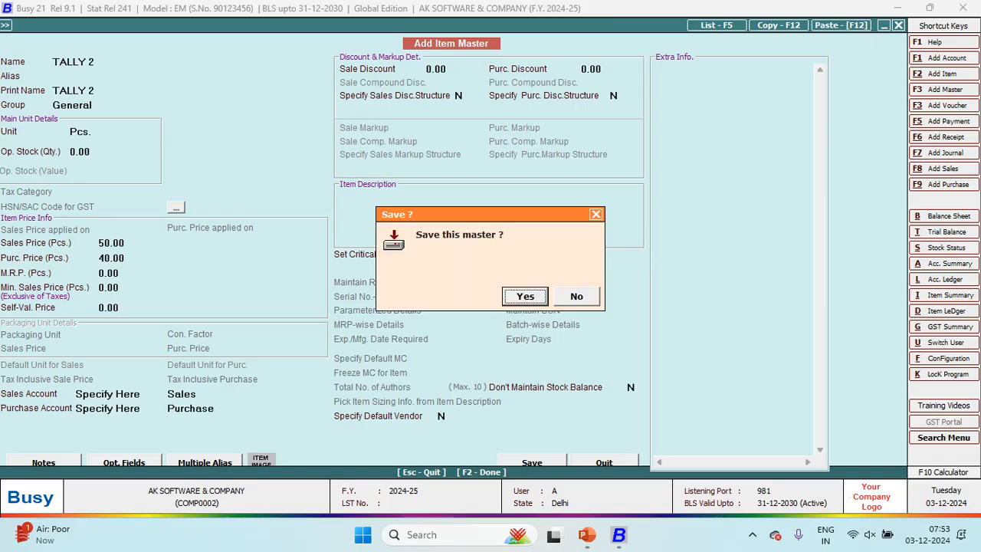
pyautogui.press('Return')
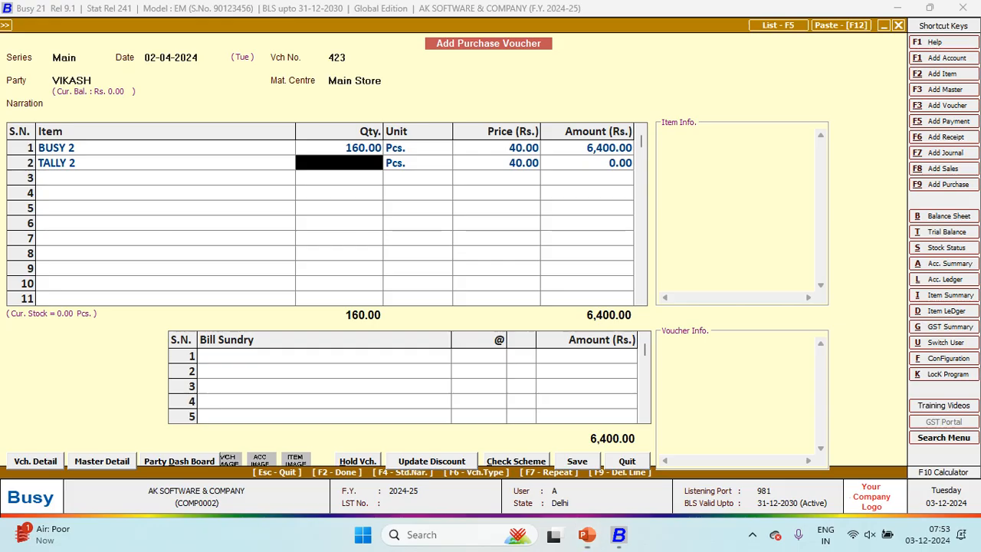
# Step: Enter quantity 130 for TALLY 2, then return to row 3 to add another item
pyautogui.write('130')
pyautogui.press('Return')
pyautogui.press('Return')
pyautogui.press('Return')
pyautogui.press('Return')
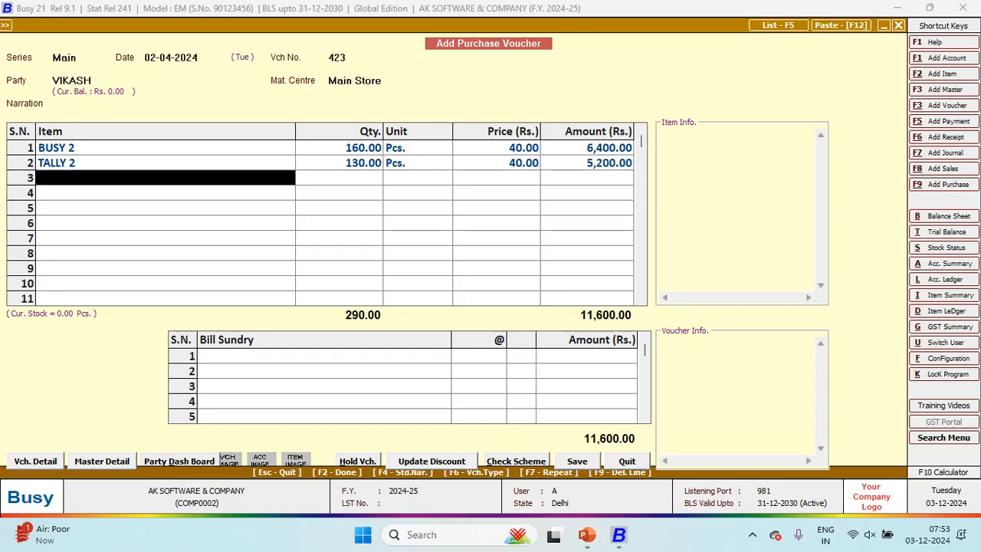
pyautogui.press('Return')
pyautogui.press('Escape')
pyautogui.press('F3')
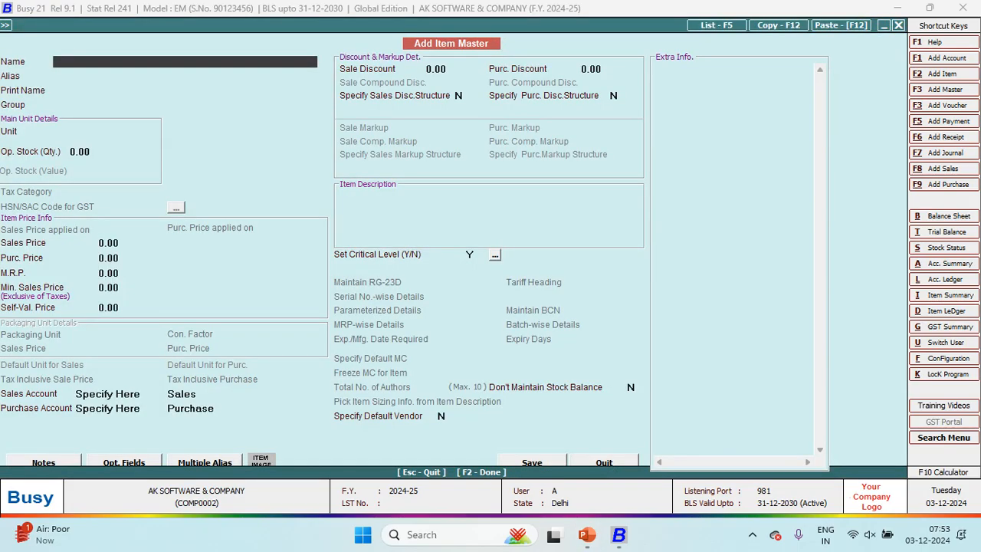
# Step: Create item SAP 1 in Pcs. with sales price 50 and purchase price 40, and save it
pyautogui.hotkey('alt', 'Tab')
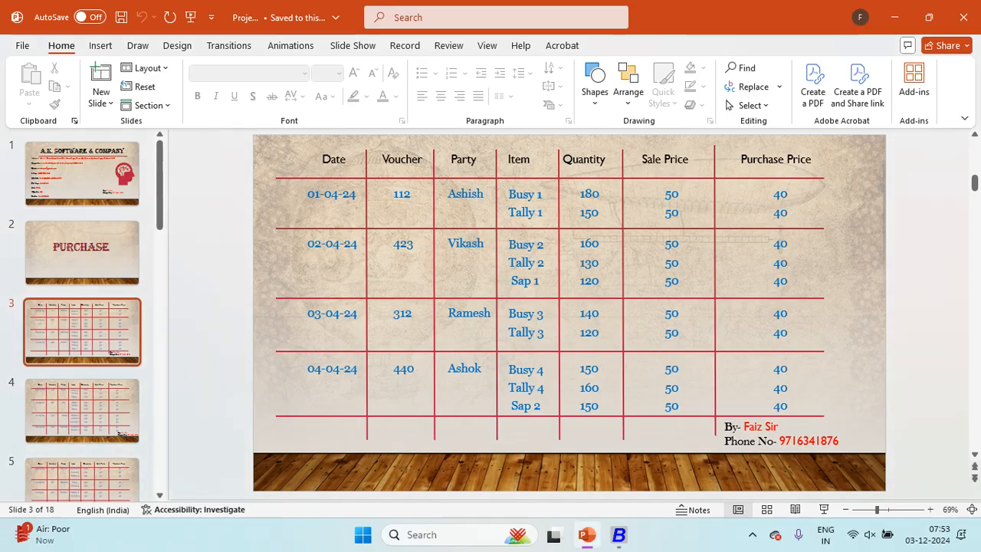
pyautogui.hotkey('alt', 'Tab')
pyautogui.write('SAP')
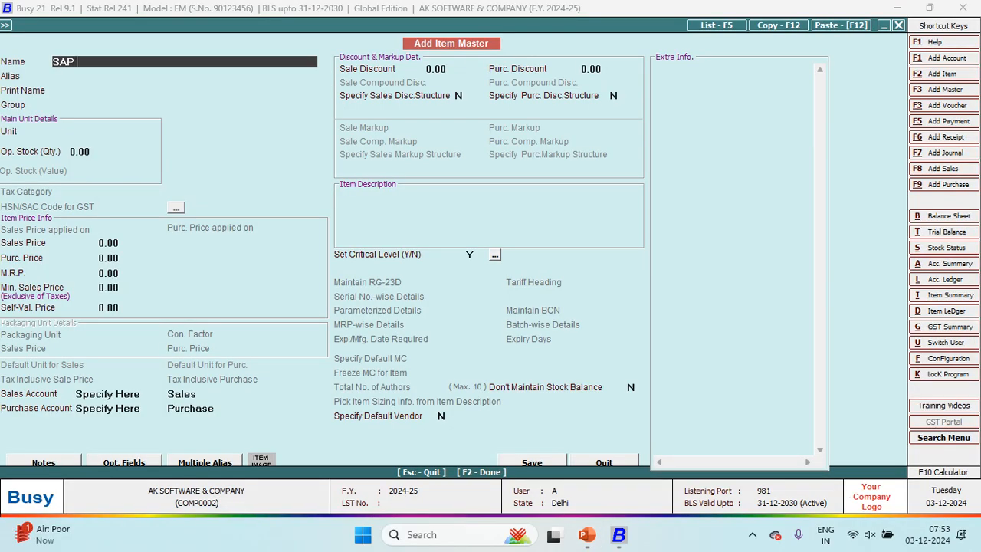
pyautogui.write(' 1')
pyautogui.press('Return')
pyautogui.press('Return')
pyautogui.press('Return')
pyautogui.press('Return')
pyautogui.write('P')
pyautogui.press('Return')
pyautogui.press('Return')
pyautogui.write('50')
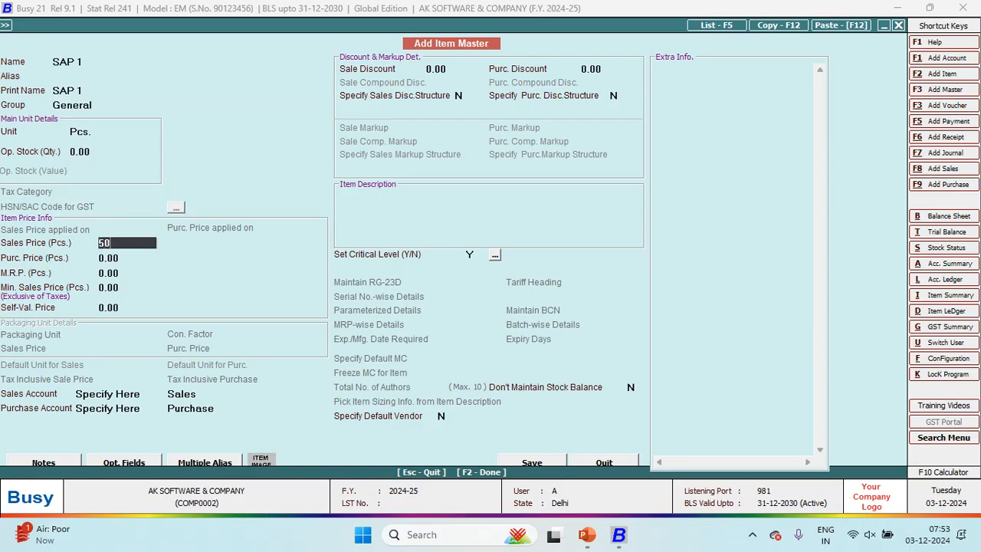
pyautogui.press('Return')
pyautogui.write('40')
pyautogui.press('Return')
pyautogui.press('Return')
pyautogui.press('Return')
pyautogui.press('Return')
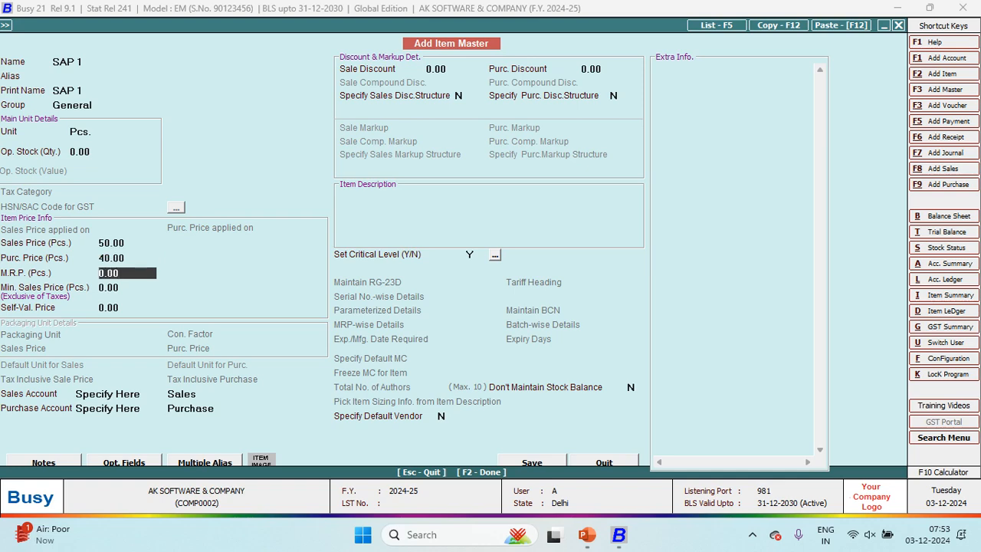
pyautogui.press('Return')
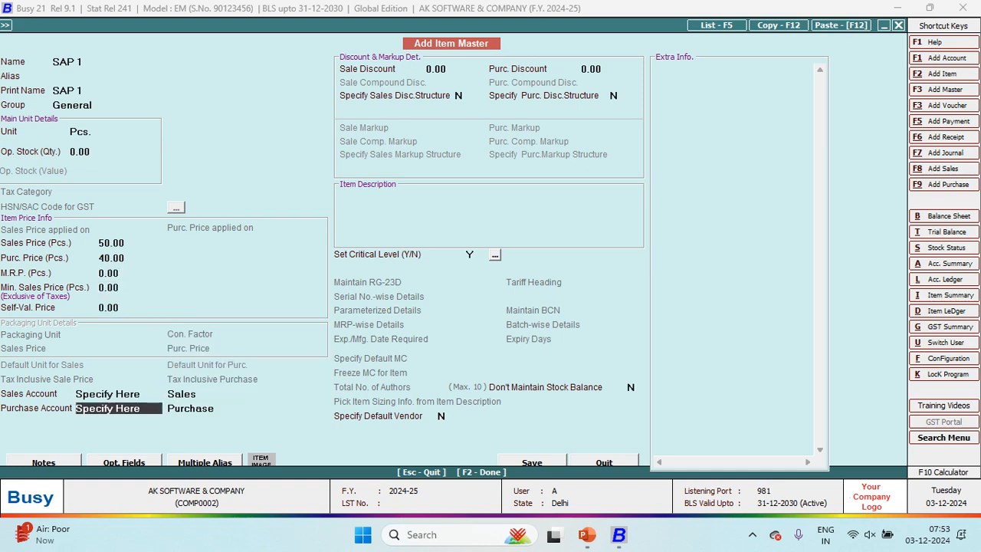
pyautogui.press('Return')
pyautogui.press('Return')
pyautogui.press('Return')
pyautogui.press('Return')
pyautogui.press('F2')
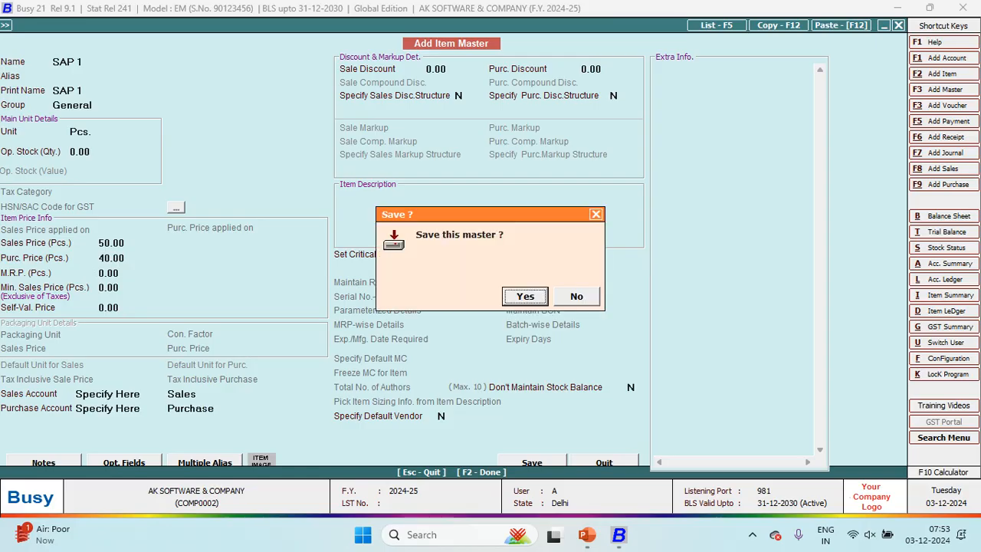
pyautogui.press('Return')
# Step: Enter quantity 120 for SAP 1 on row 3 of voucher 423
pyautogui.hotkey('alt', 'Tab')
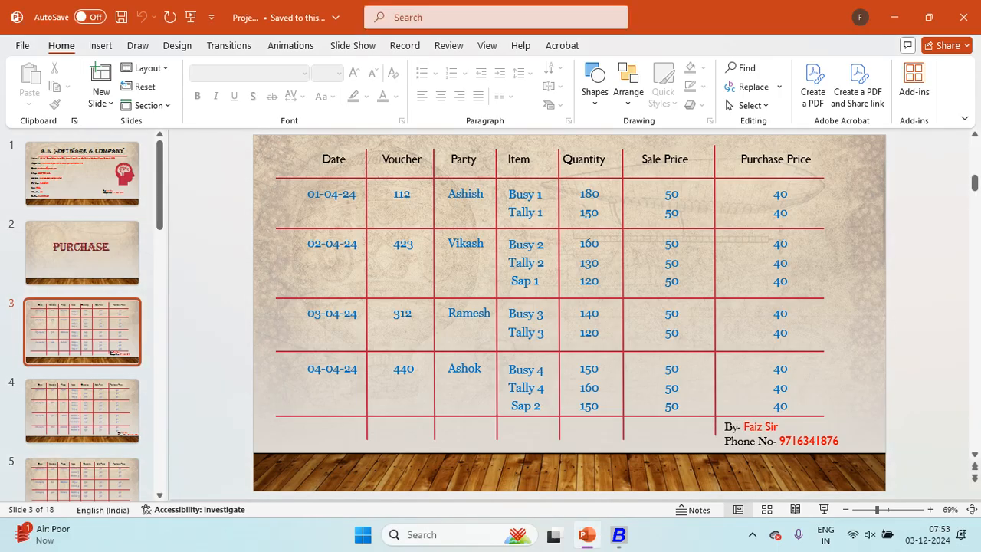
pyautogui.hotkey('alt', 'Tab')
pyautogui.write('120')
pyautogui.press('Return')
pyautogui.press('Return')
pyautogui.press('Return')
pyautogui.press('Return')
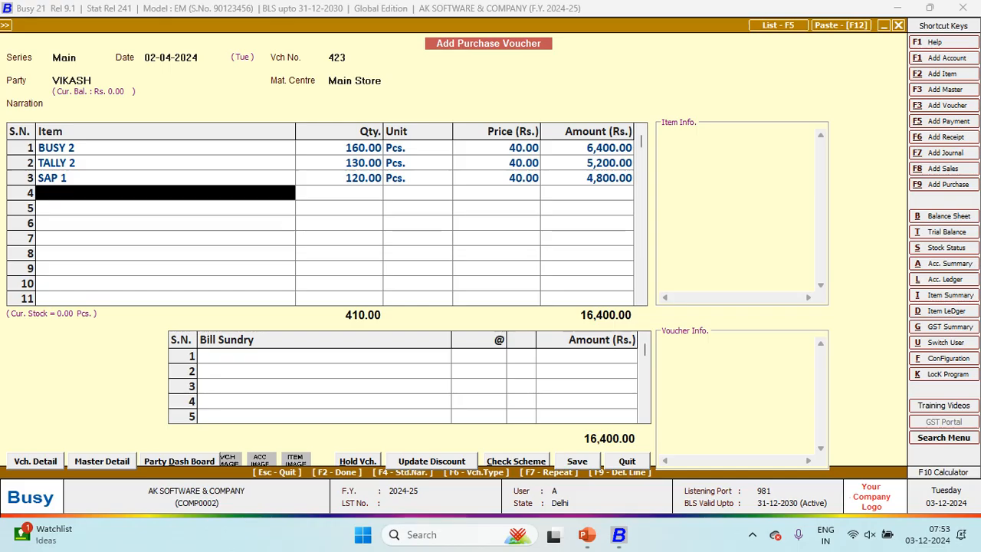
# Step: Save voucher 423 and date the new purchase voucher 03-04-2024
pyautogui.press('Return')
pyautogui.press('Return')
pyautogui.press('Return')
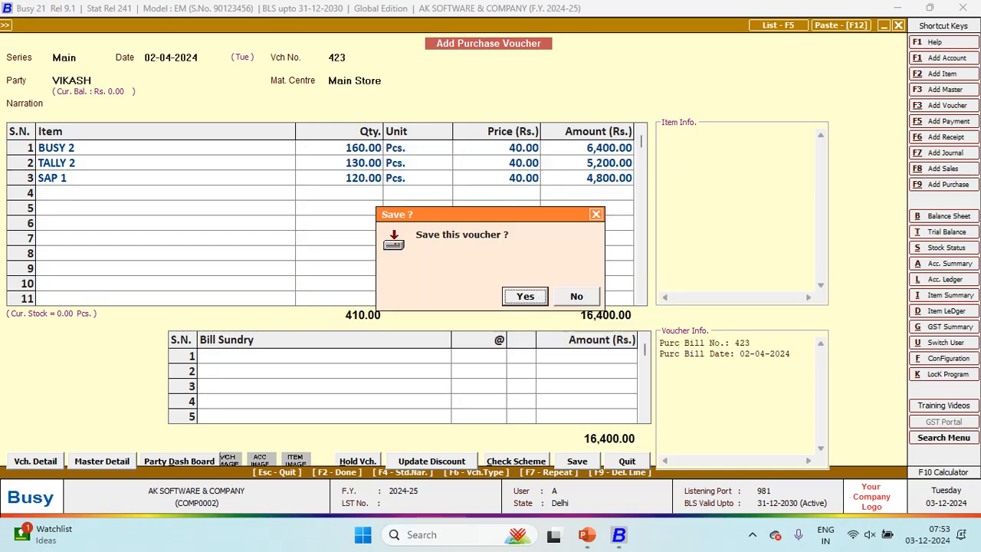
pyautogui.press('Return')
pyautogui.hotkey('alt', 'Tab')
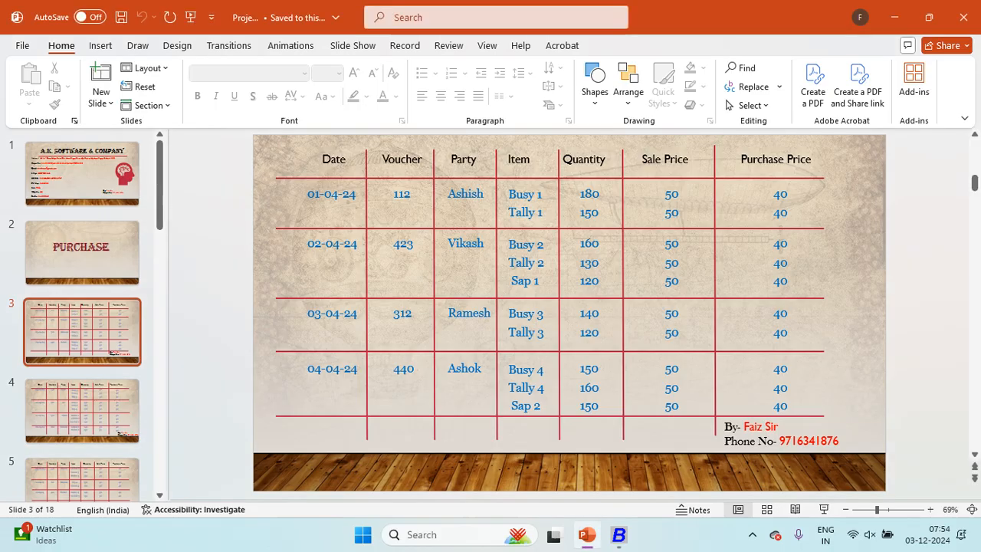
pyautogui.hotkey('alt', 'Tab')
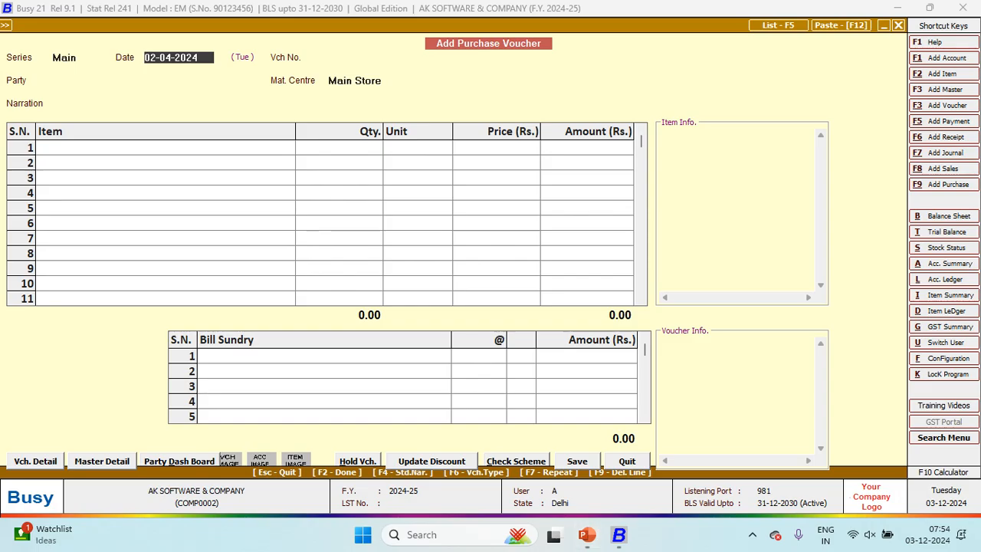
pyautogui.write('03-04-2024')
pyautogui.press('Return')
# Step: Number the voucher 312 and begin a new account for its party
pyautogui.hotkey('alt', 'Tab')
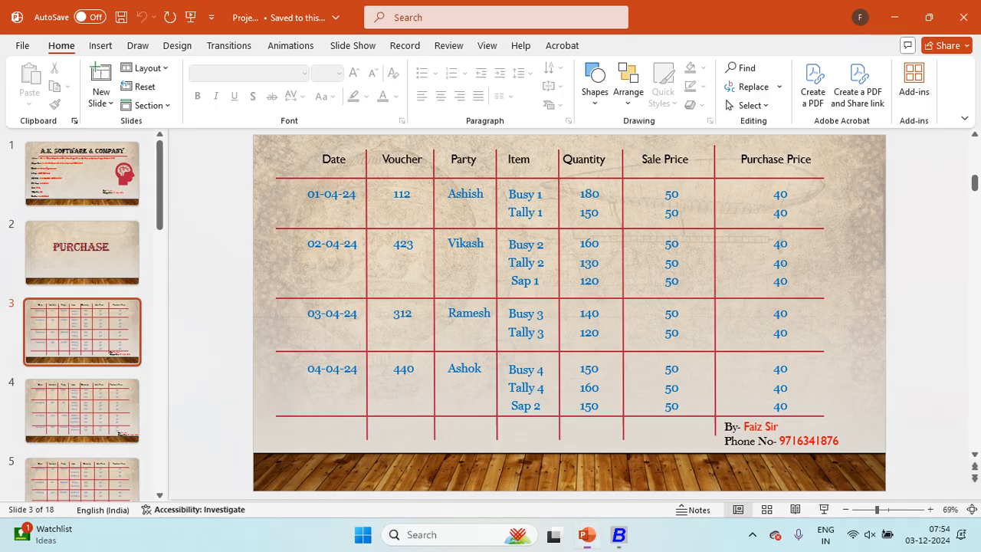
pyautogui.hotkey('alt', 'Tab')
pyautogui.write('312')
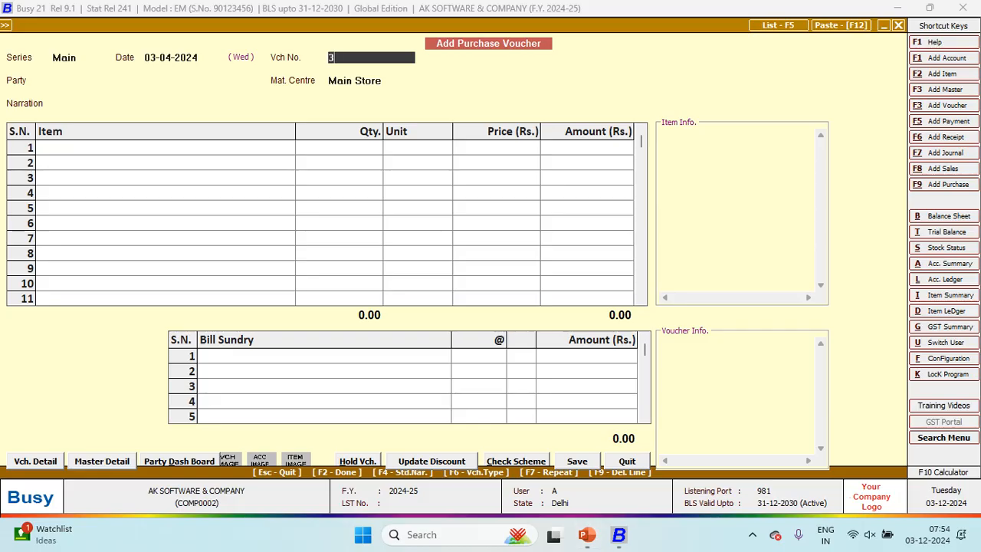
pyautogui.press('Return')
pyautogui.hotkey('alt', 'Tab')
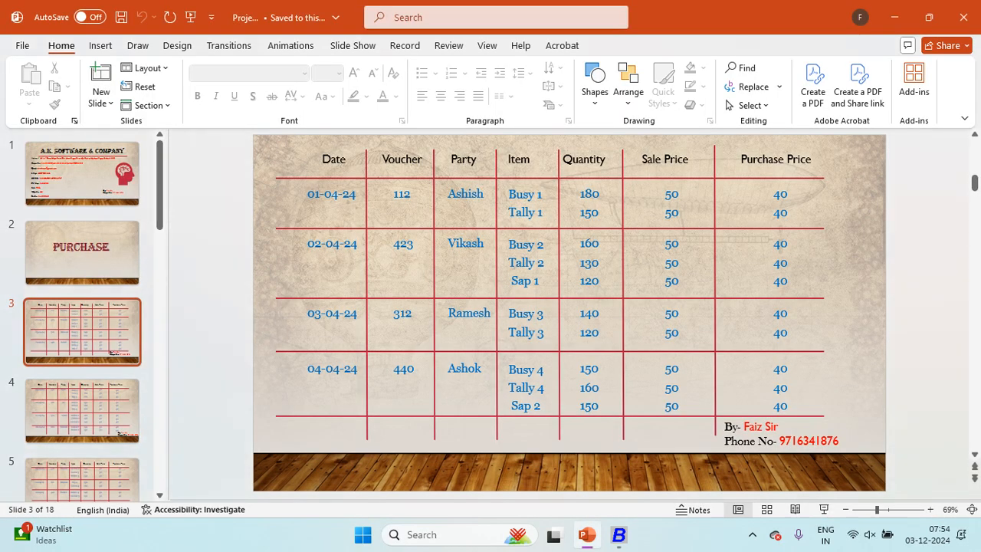
pyautogui.hotkey('alt', 'Tab')
pyautogui.press('F3')
# Step: Name the new supplier account, put it in Sundry Creditors, and save it as voucher 312's party
pyautogui.write('RAMA')
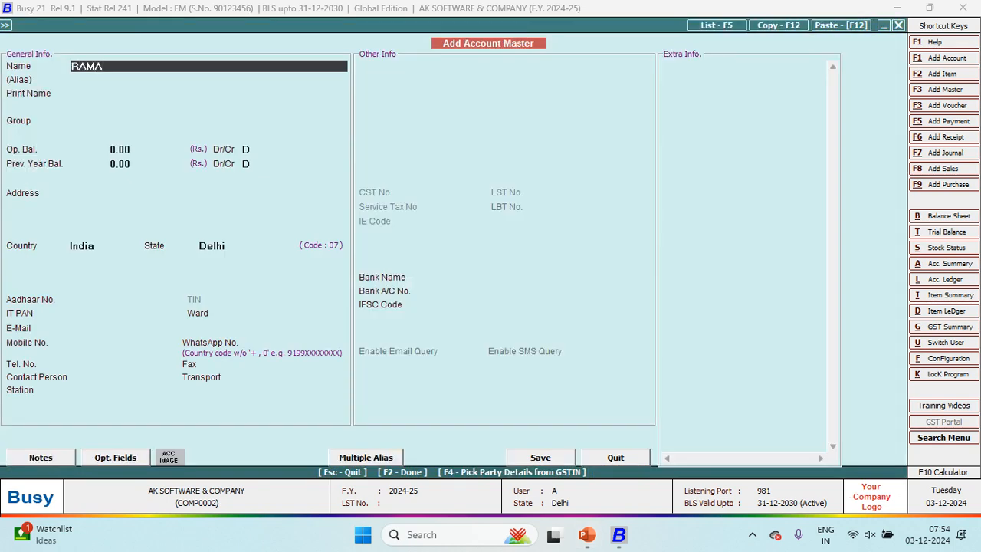
pyautogui.write('S')
pyautogui.press('Return')
pyautogui.press('Return')
pyautogui.press('Return')
pyautogui.write('SUN')
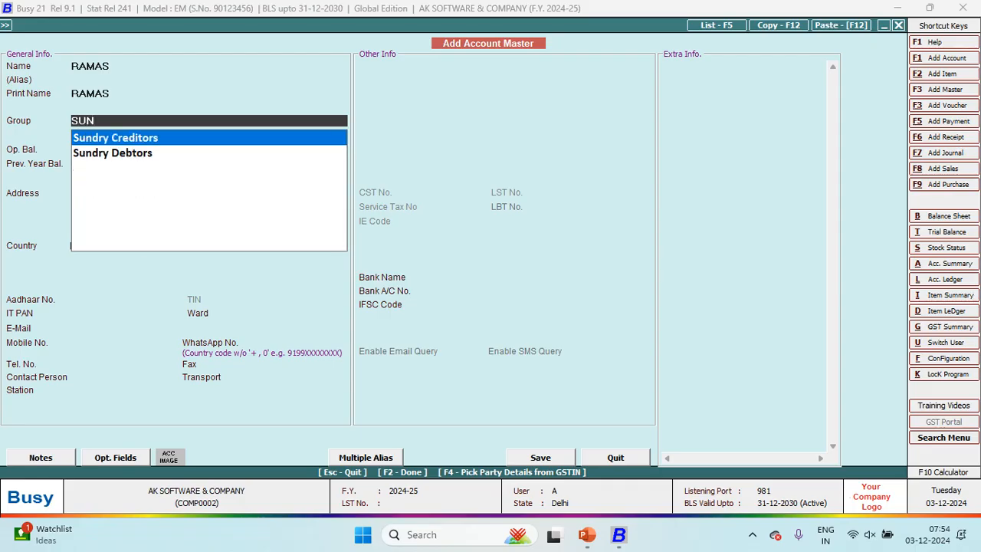
pyautogui.press('Return')
pyautogui.press('Return')
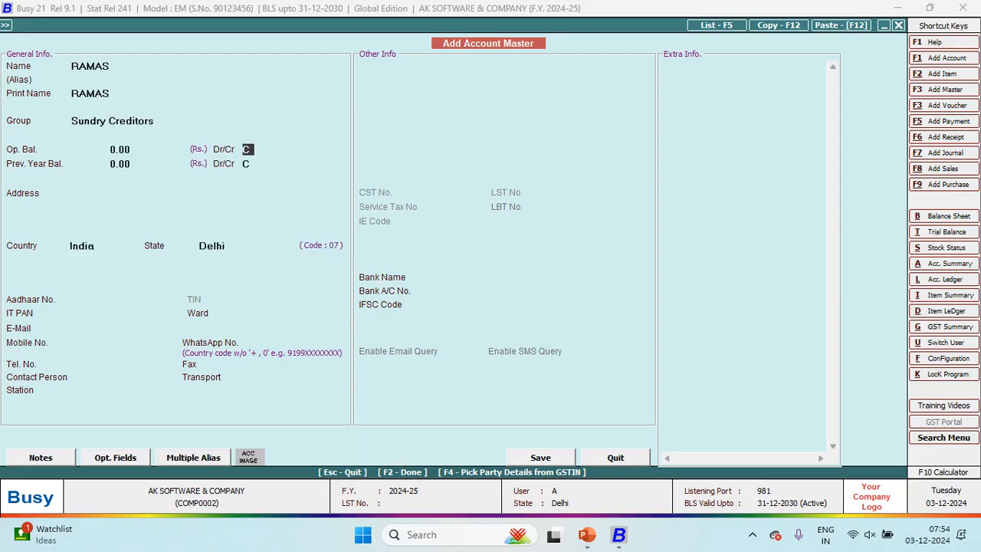
pyautogui.press('F2')
pyautogui.press('Return')
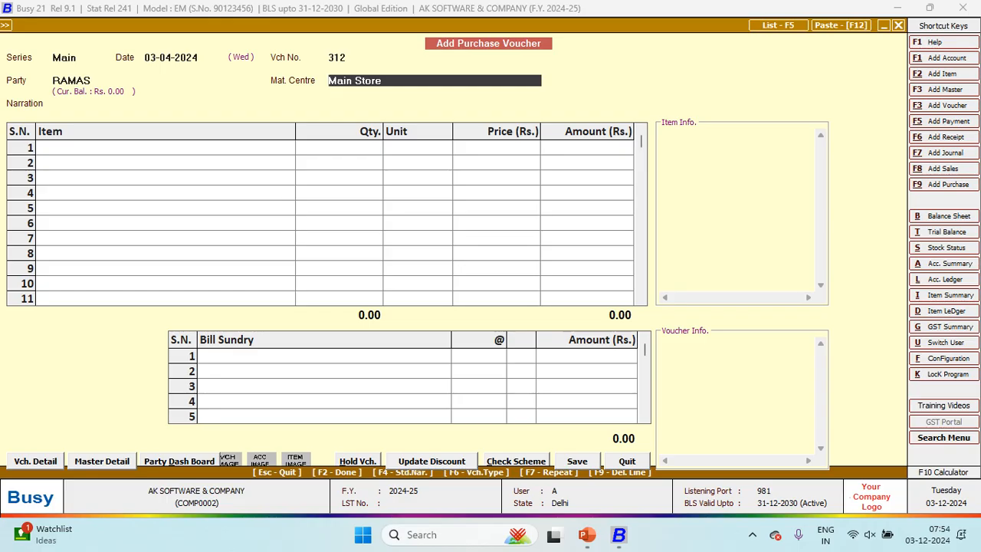
# Step: Correct the party account's misspelled name, keep Sundry Creditors, save, and reselect it on voucher 312
pyautogui.press('Up')
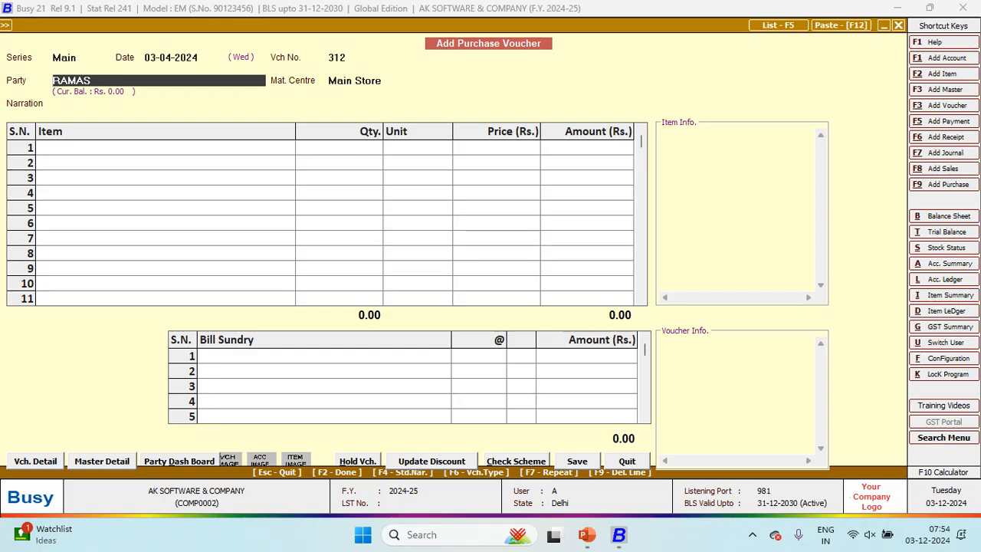
pyautogui.hotkey('alt', 'm')
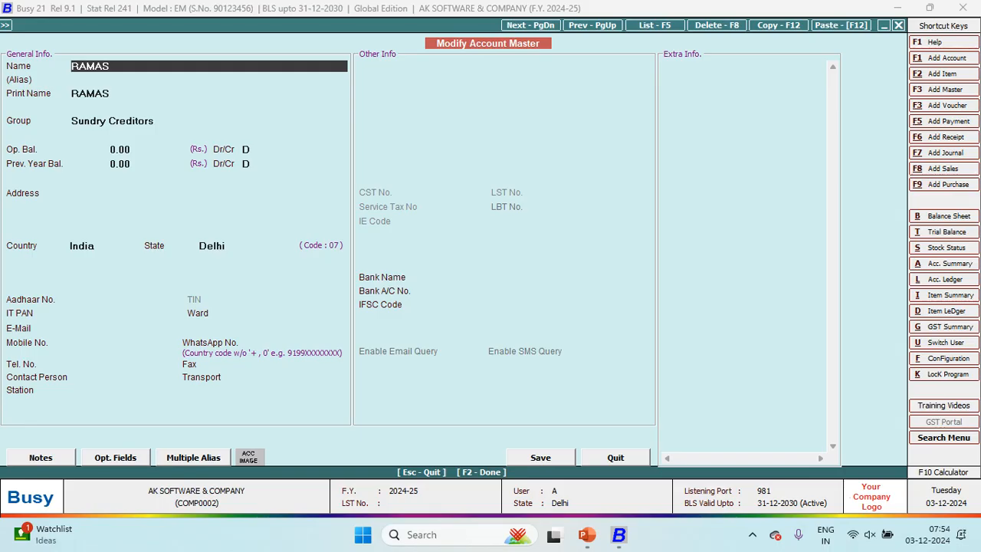
pyautogui.press('BackSpace')
pyautogui.press('BackSpace')
pyautogui.write('ESH')
pyautogui.press('Return')
pyautogui.press('Return')
pyautogui.press('Return')
pyautogui.press('Return')
pyautogui.press('Up')
pyautogui.write('SUN')
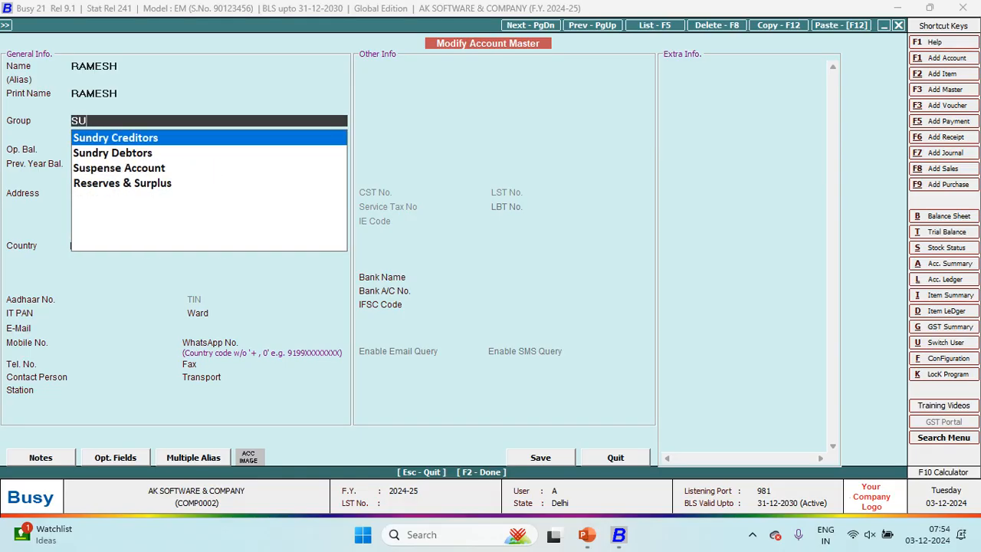
pyautogui.press('Return')
pyautogui.press('Return')
pyautogui.press('Return')
pyautogui.press('Return')
pyautogui.press('Return')
pyautogui.press('Return')
pyautogui.press('Return')
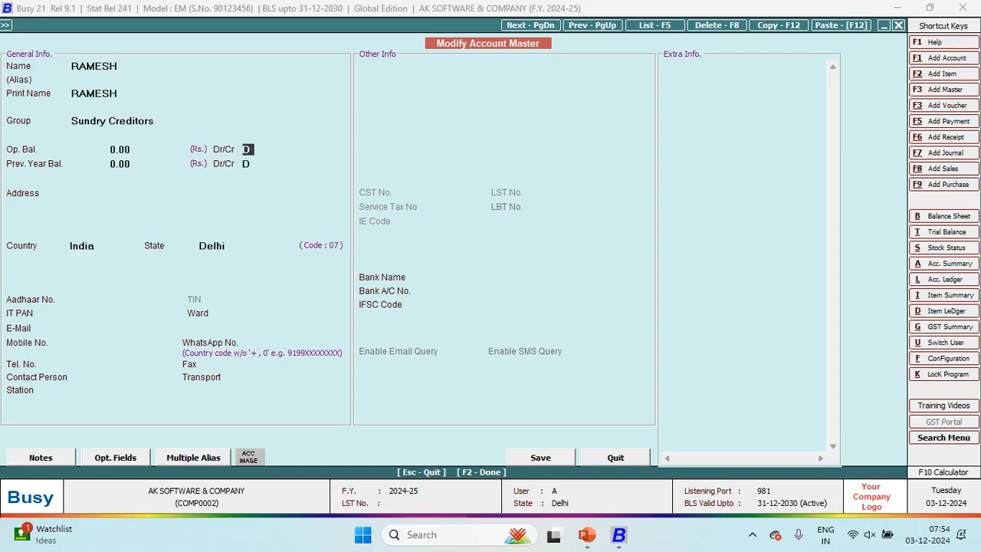
pyautogui.press('Return')
pyautogui.press('Return')
pyautogui.press('Return')
pyautogui.press('Return')
pyautogui.press('Return')
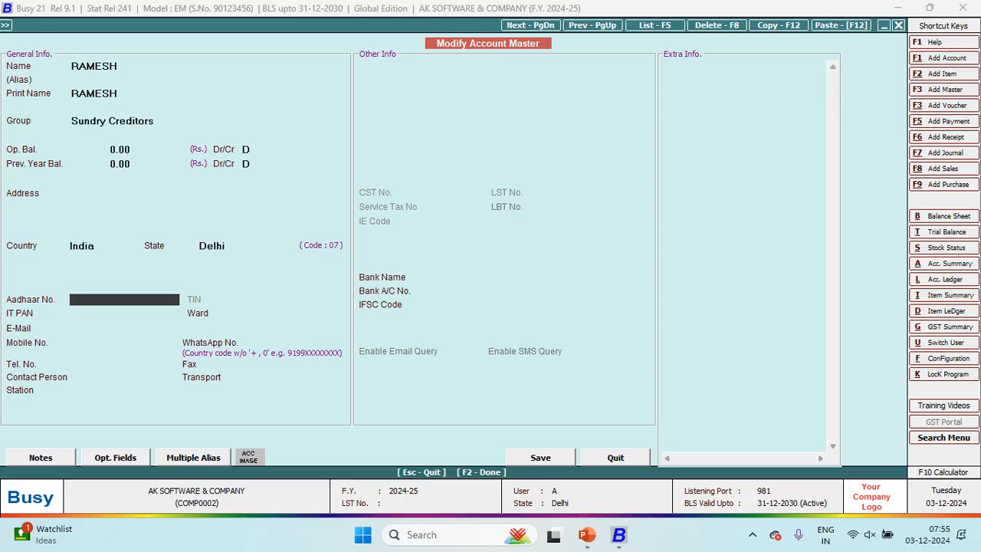
pyautogui.press('F2')
pyautogui.press('Return')
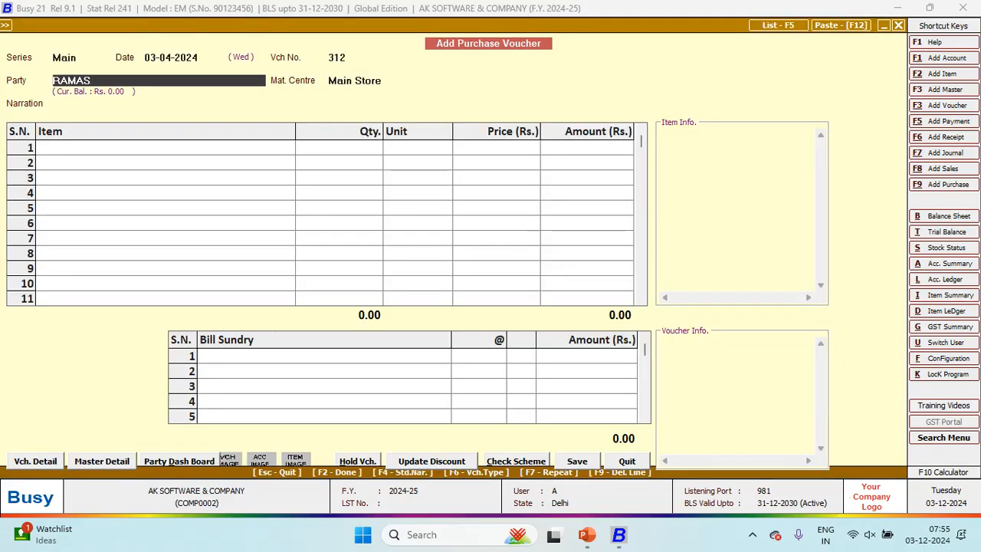
pyautogui.write('RA')
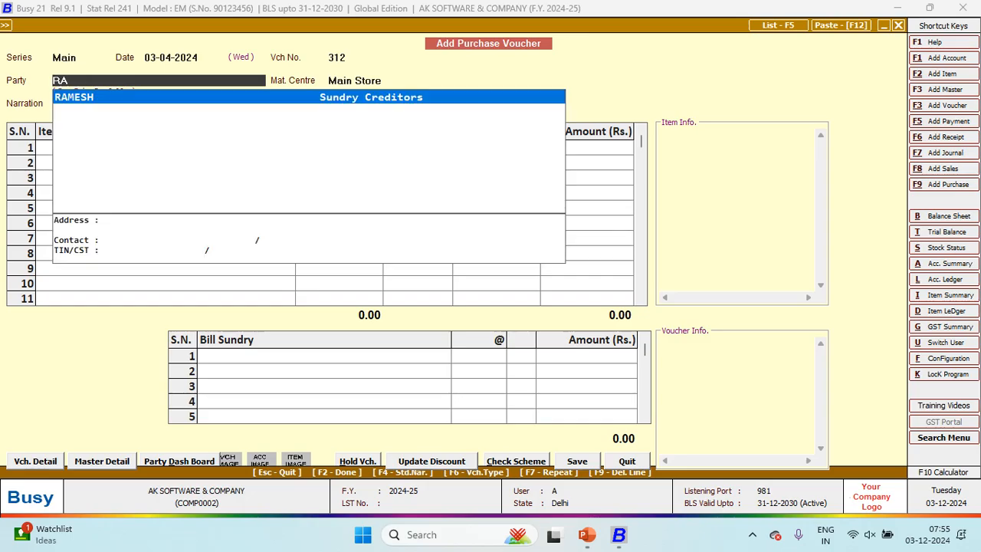
pyautogui.press('Return')
pyautogui.press('Return')
pyautogui.press('Return')
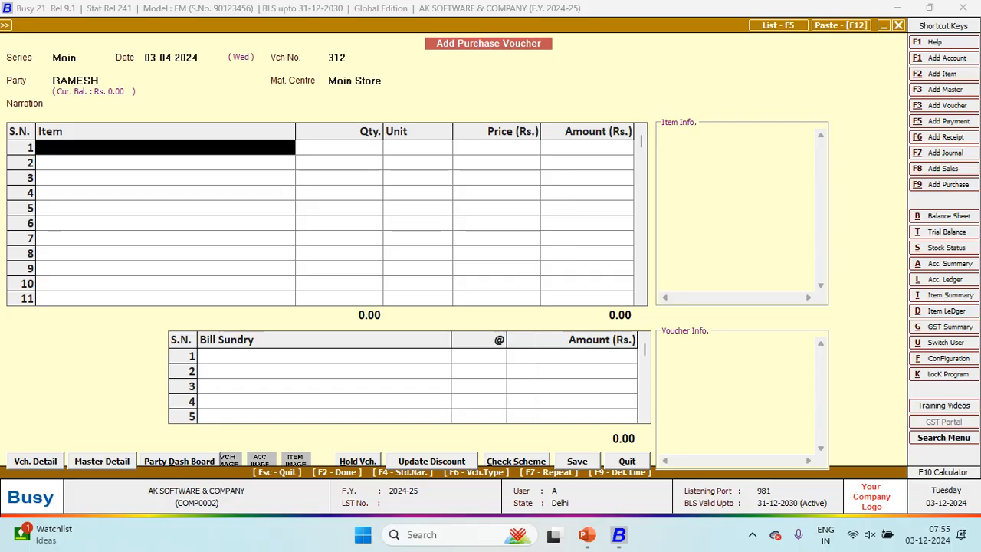
# Step: Start item BUSY 3 in the General group with Pcs. as its unit
pyautogui.press('F3')
pyautogui.hotkey('alt', 'Tab')
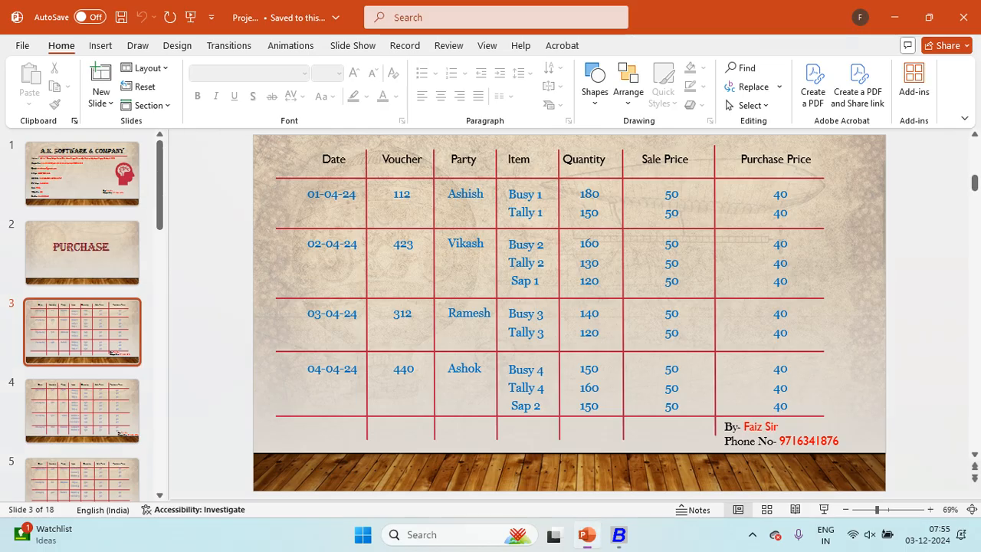
pyautogui.hotkey('alt', 'Tab')
pyautogui.write('BUSY 3')
pyautogui.press('Return')
pyautogui.press('Return')
pyautogui.press('Return')
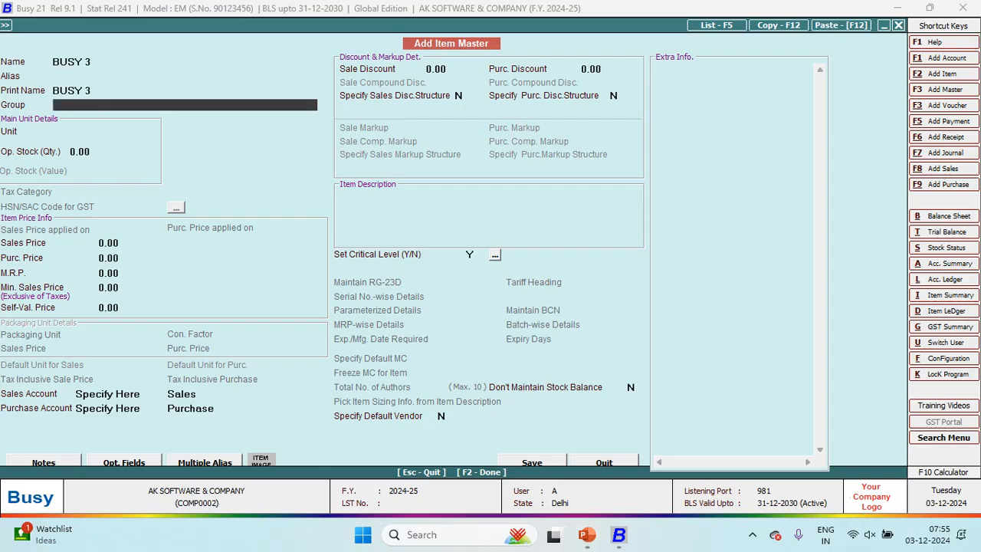
pyautogui.press('Return')
pyautogui.write('p')
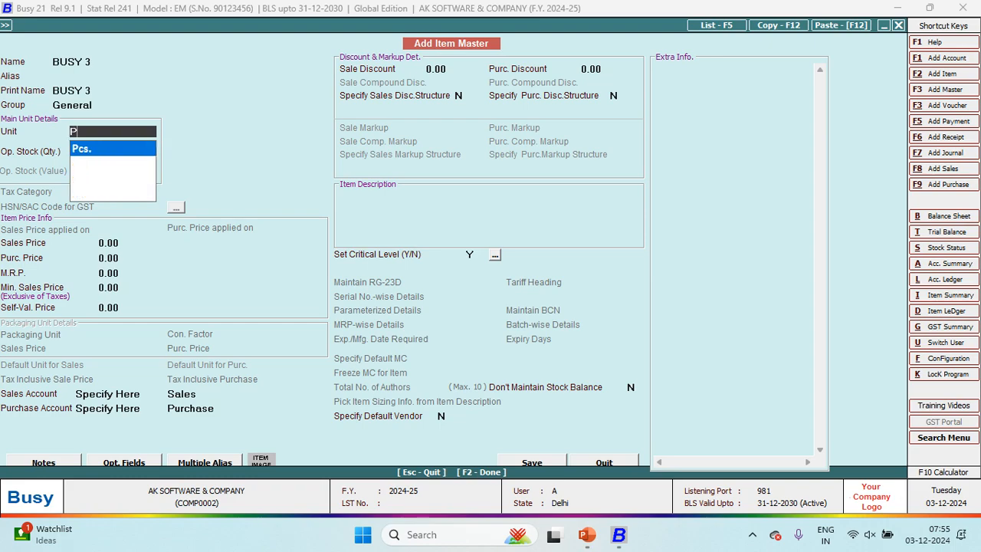
pyautogui.press('Return')
pyautogui.press('Return')
# Step: Give BUSY 3 sales price 40 and purchase price 50, and save the item
pyautogui.hotkey('alt', 'Tab')
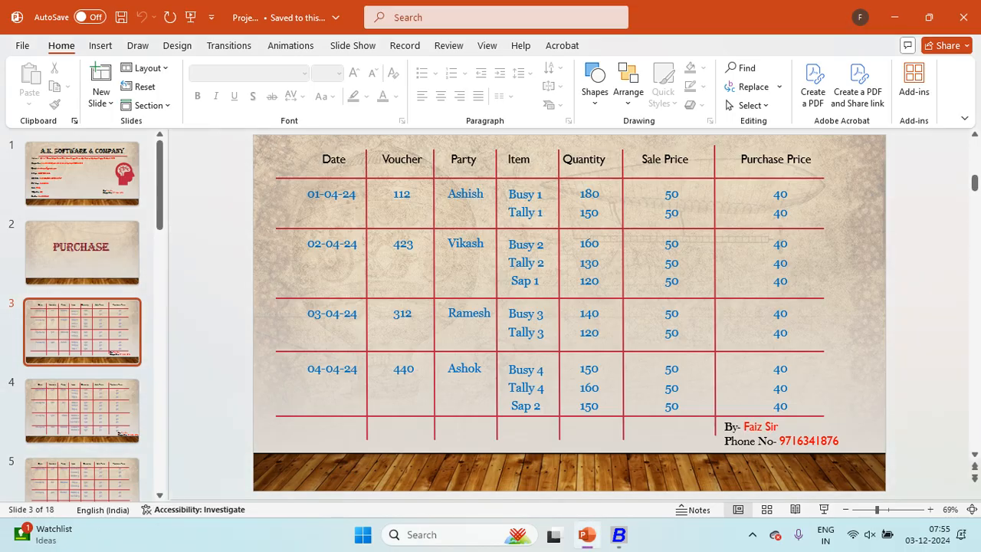
pyautogui.hotkey('alt', 'Tab')
pyautogui.write('5')
pyautogui.write('40')
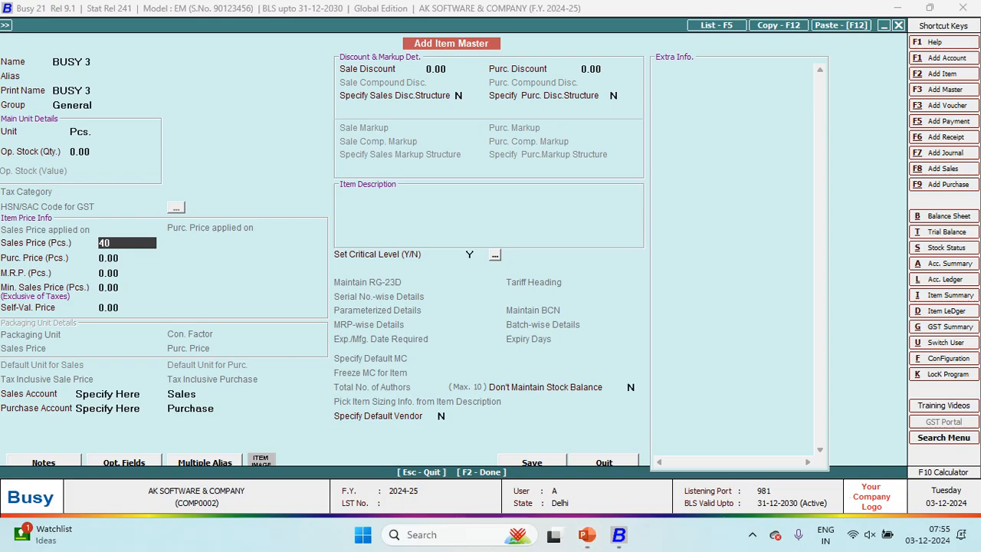
pyautogui.press('Return')
pyautogui.write('50')
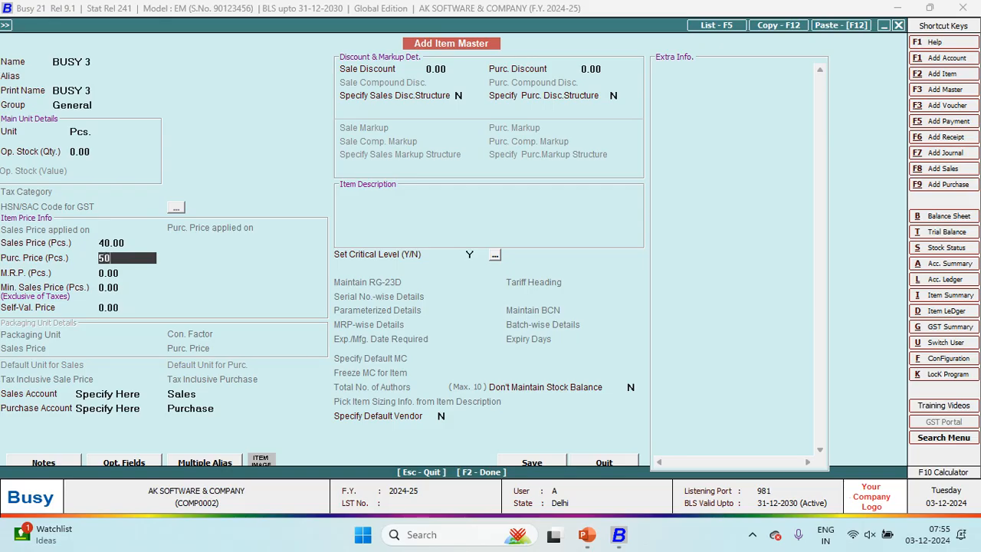
pyautogui.press('Return')
pyautogui.press('Return')
pyautogui.press('Return')
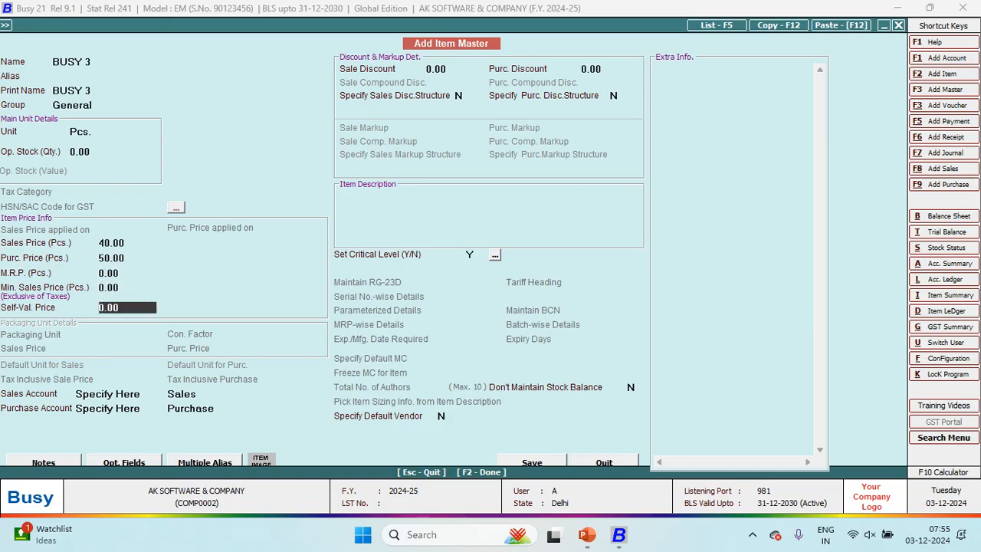
pyautogui.press('F2')
pyautogui.press('Return')
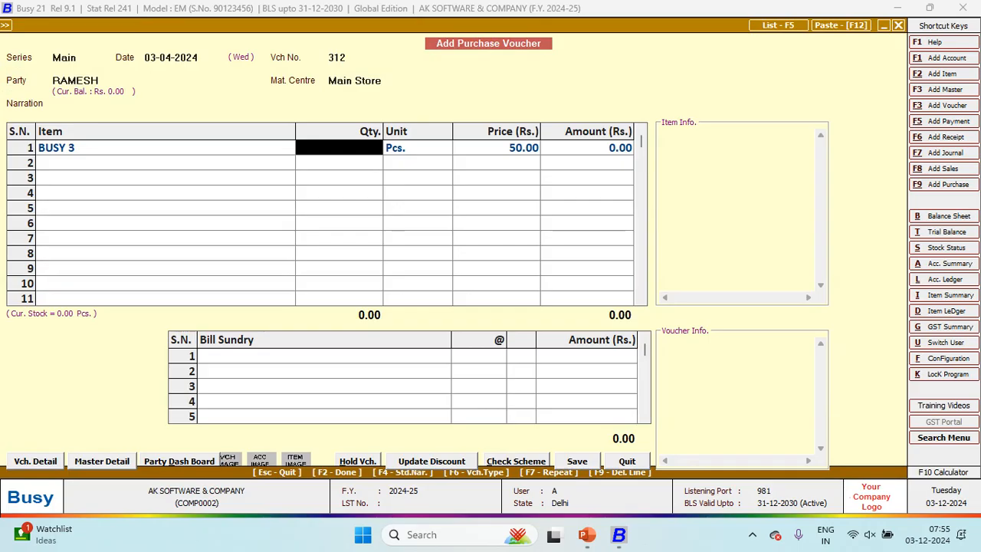
# Step: Change BUSY 3's item master to sales price 50 and purchase price 40
pyautogui.press('Left')
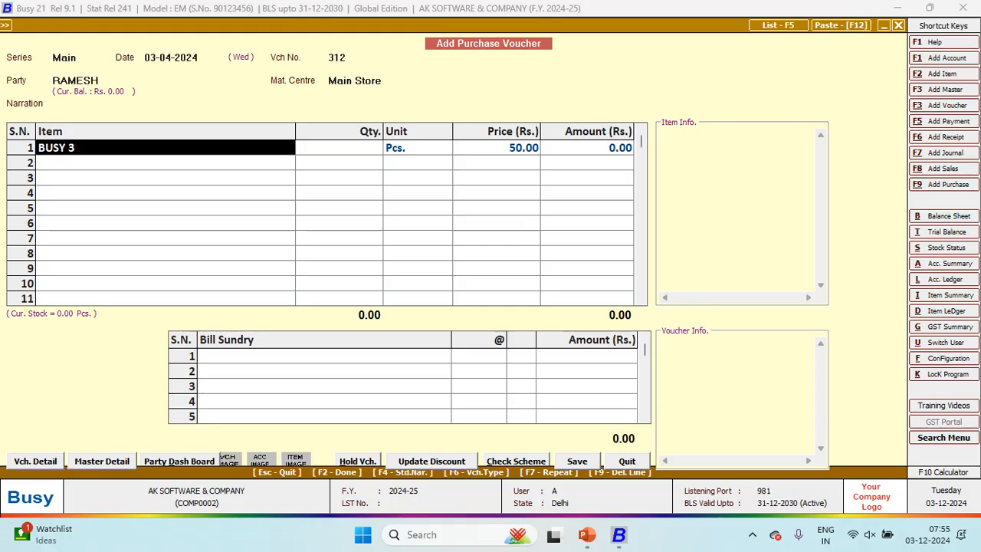
pyautogui.hotkey('alt', 'm')
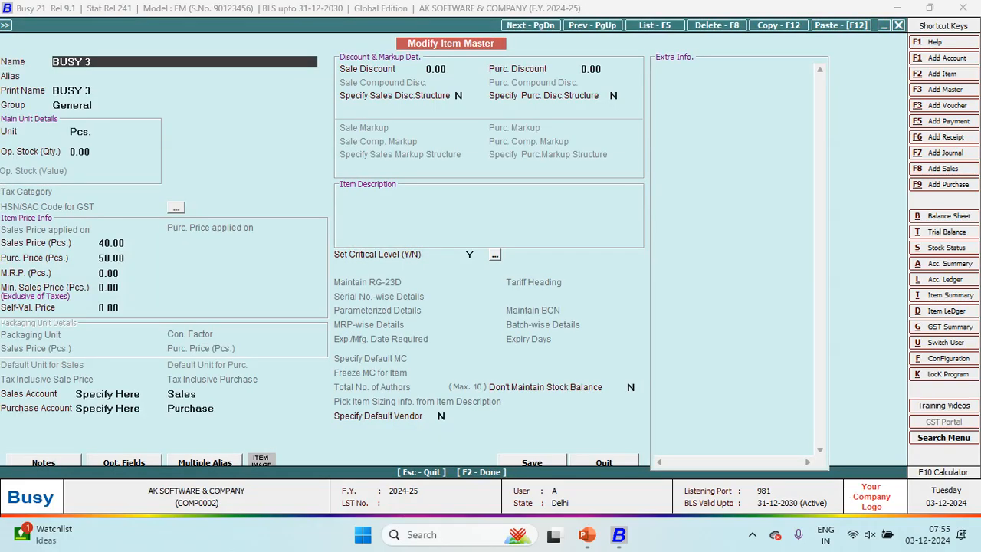
pyautogui.press('Return')
pyautogui.press('Return')
pyautogui.press('Return')
pyautogui.press('Return')
pyautogui.press('Return')
pyautogui.press('Return')
pyautogui.press('Return')
pyautogui.press('Up')
pyautogui.write('50')
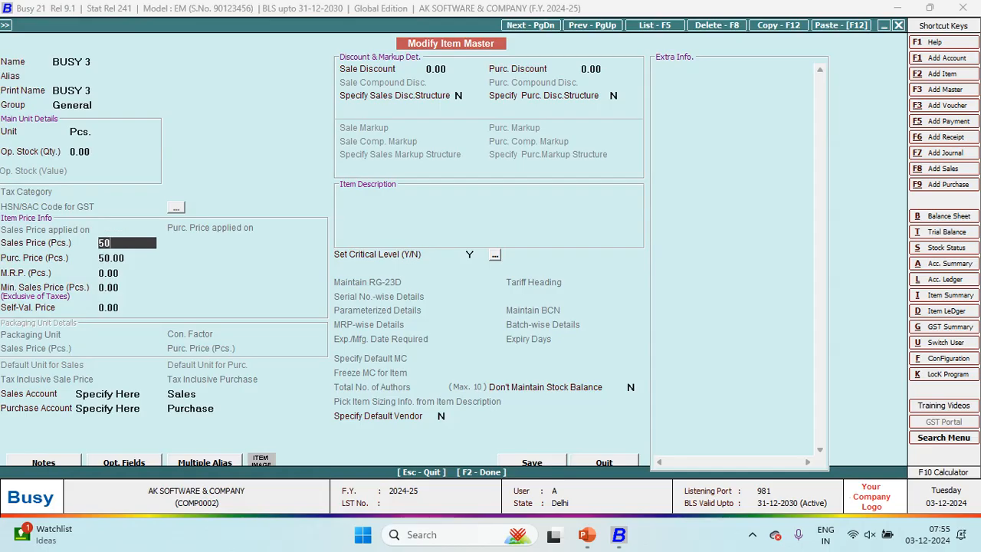
pyautogui.press('Return')
pyautogui.write('40')
pyautogui.press('Return')
pyautogui.press('Return')
pyautogui.press('Return')
pyautogui.press('Return')
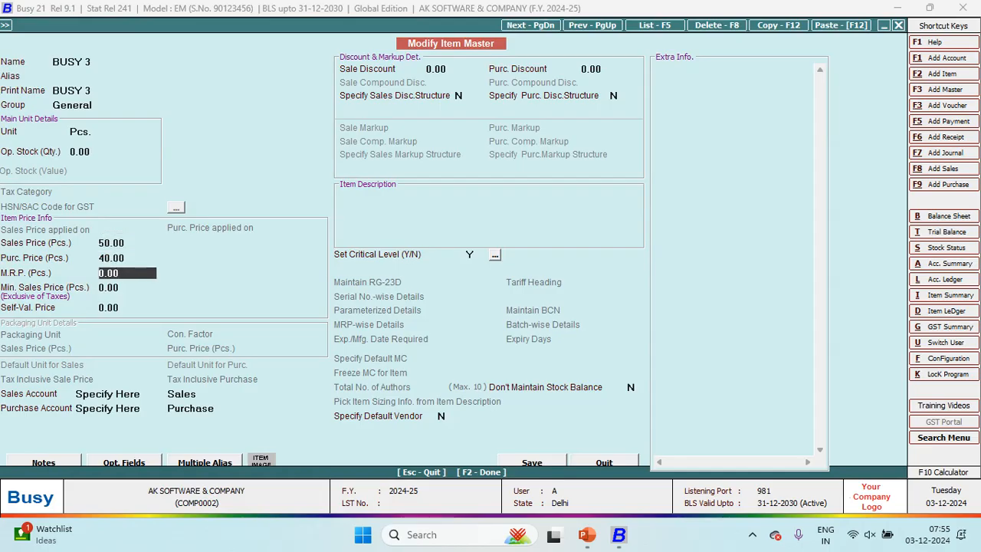
pyautogui.press('Return')
pyautogui.press('Return')
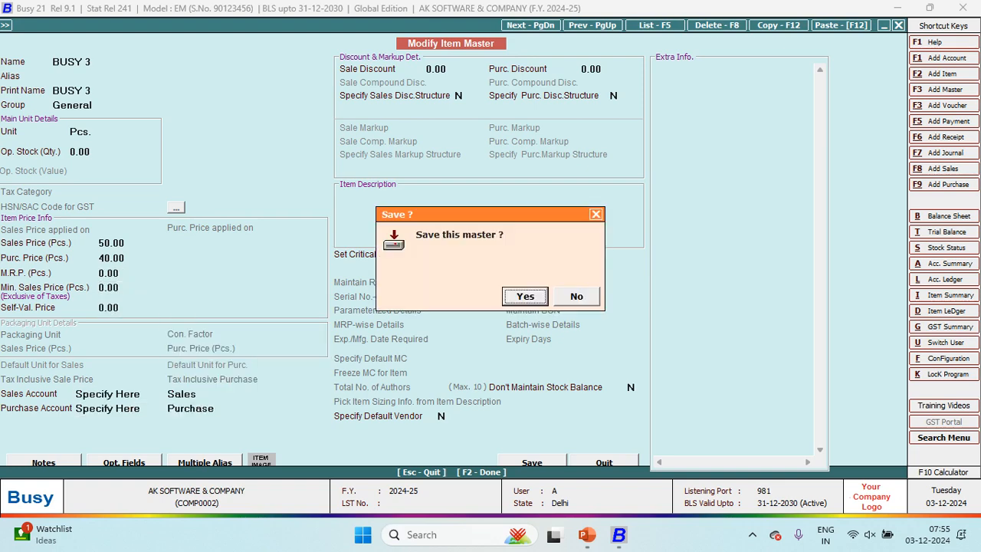
pyautogui.press('Return')
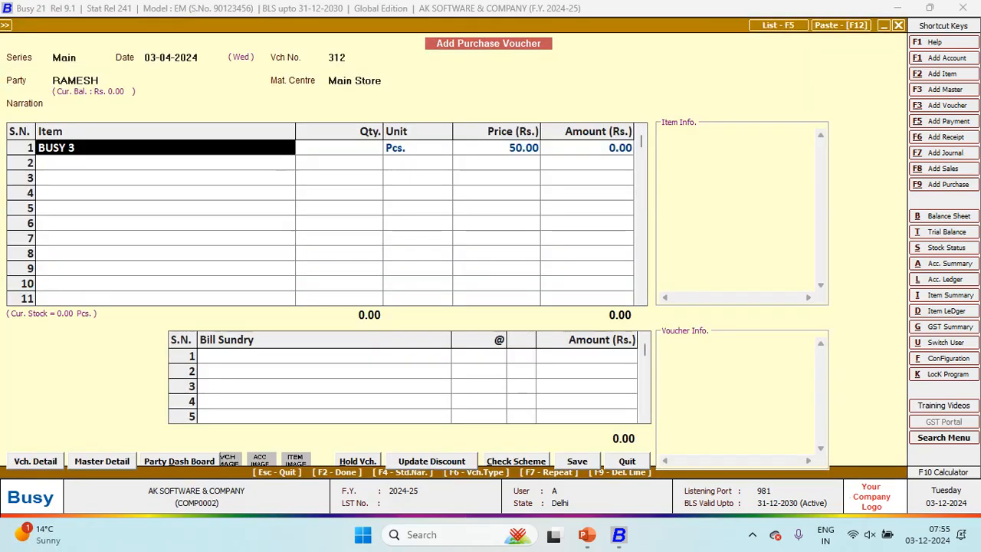
# Step: Re-pick BUSY 3 on line 1 with quantity 140 at 40.00 (5,600.00)
pyautogui.press('F9')
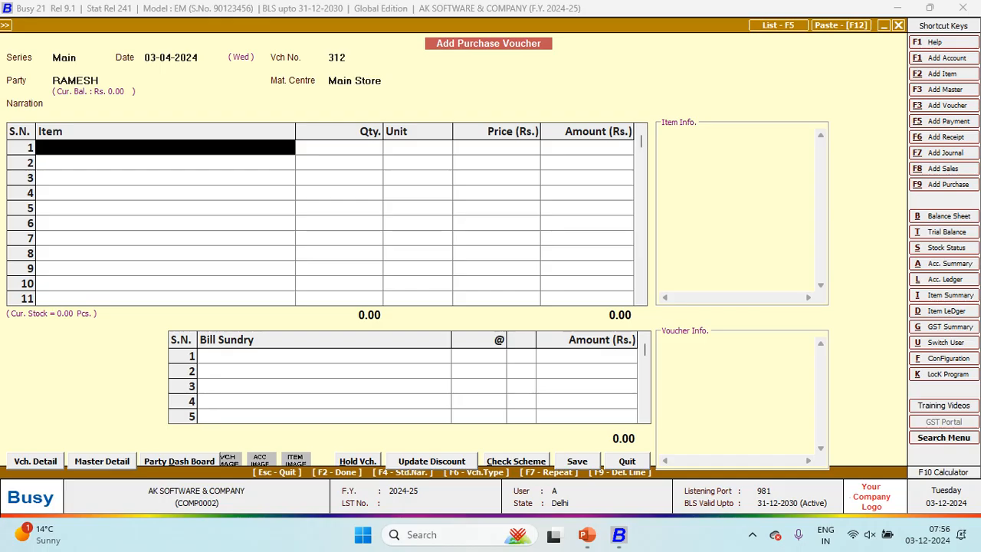
pyautogui.write('bU')
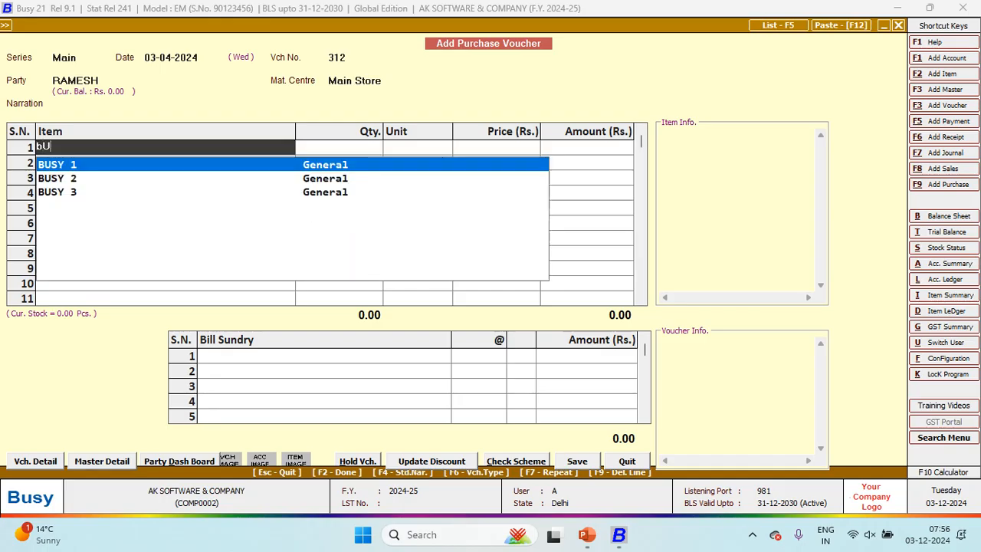
pyautogui.press('Down')
pyautogui.press('Down')
pyautogui.press('Return')
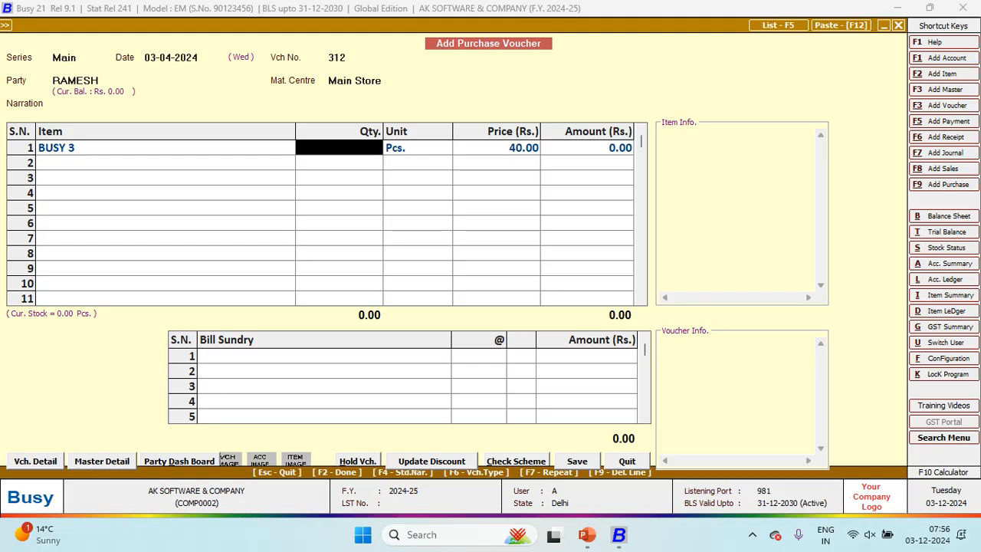
pyautogui.hotkey('alt', 'Tab')
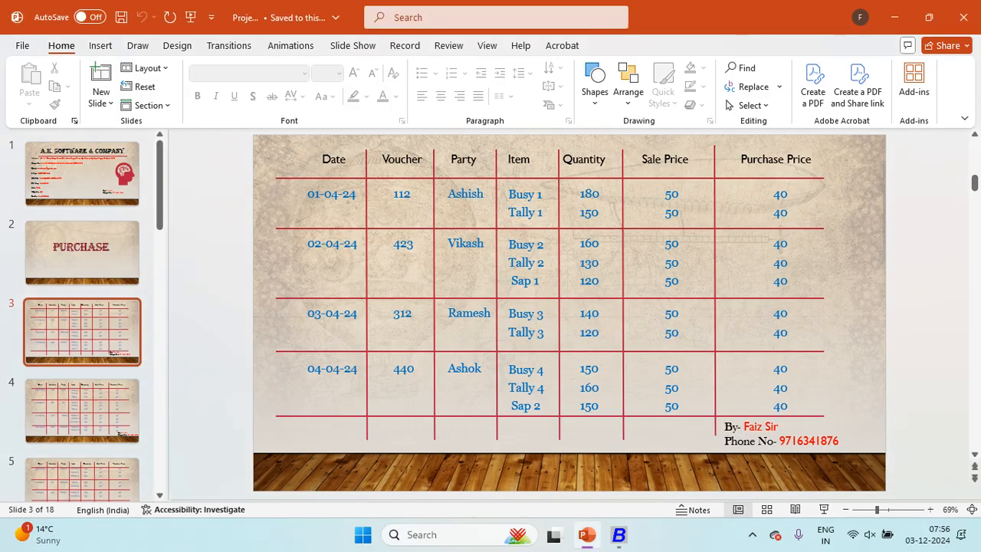
pyautogui.hotkey('alt', 'Tab')
pyautogui.write('140')
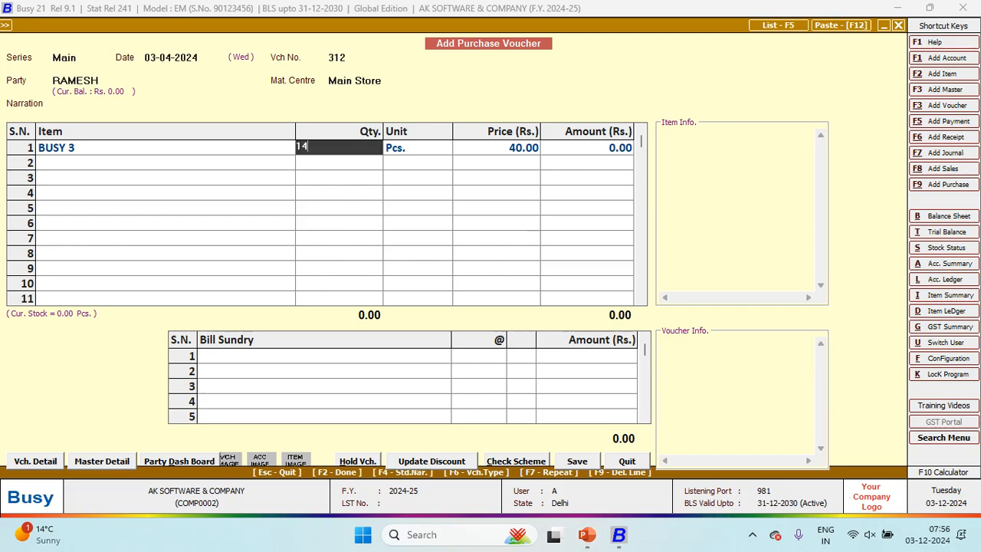
pyautogui.press('Return')
pyautogui.press('Return')
pyautogui.press('Return')
pyautogui.press('Return')
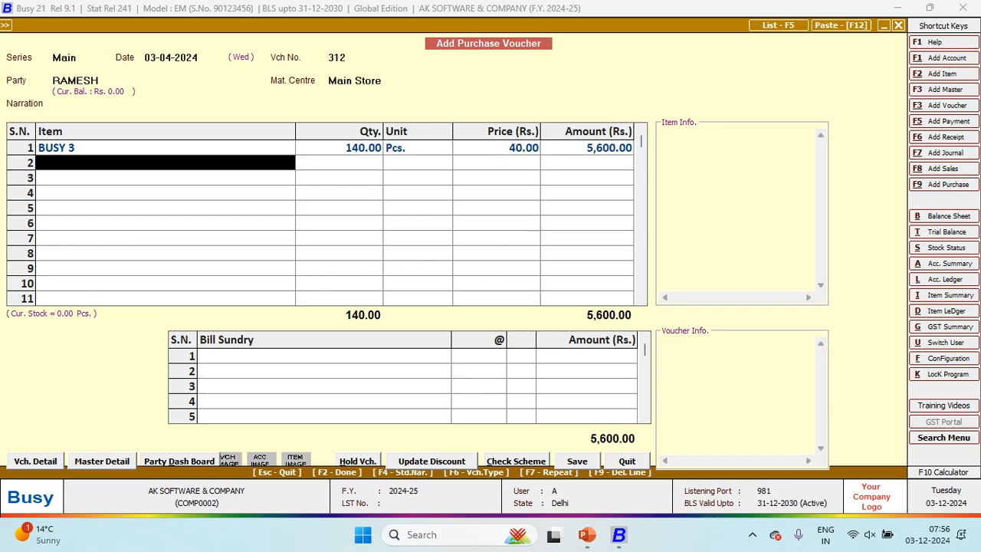
pyautogui.press('F2')
pyautogui.hotkey('alt', 'Tab')
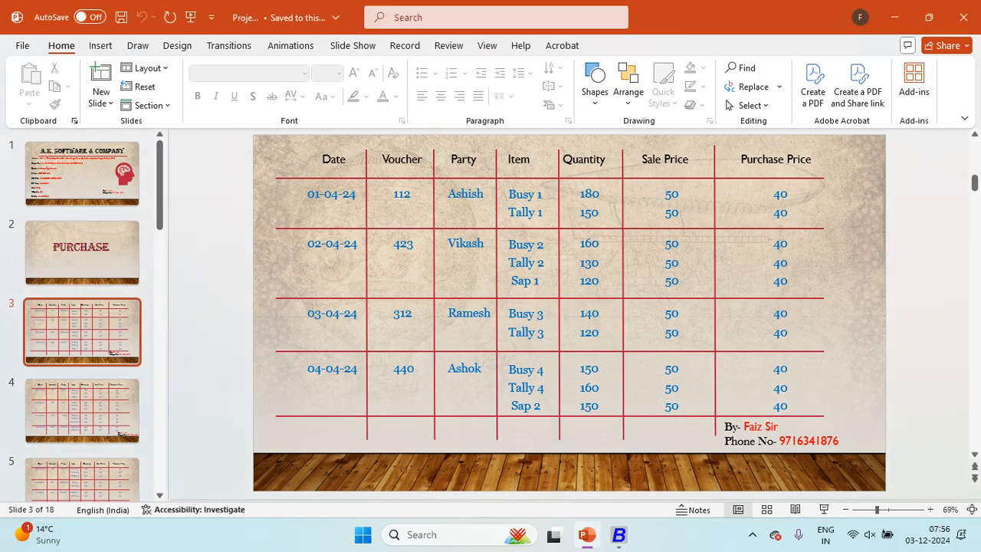
# Step: Create item TALLY in group General, unit Pcs., with sales price 50 and purchase price 40
pyautogui.hotkey('alt', 'Tab')
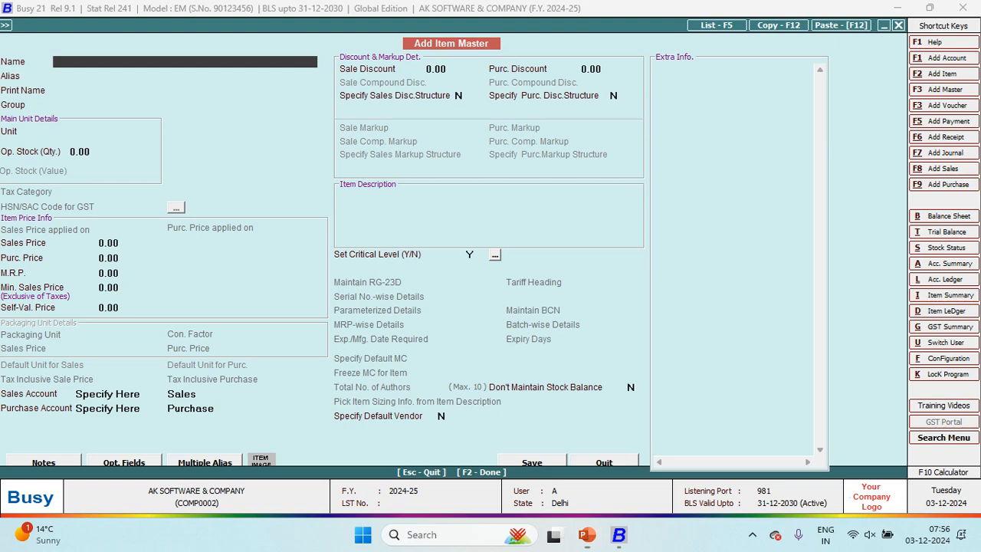
pyautogui.write('TALLY')
pyautogui.press('Return')
pyautogui.press('Return')
pyautogui.press('Return')
pyautogui.press('Return')
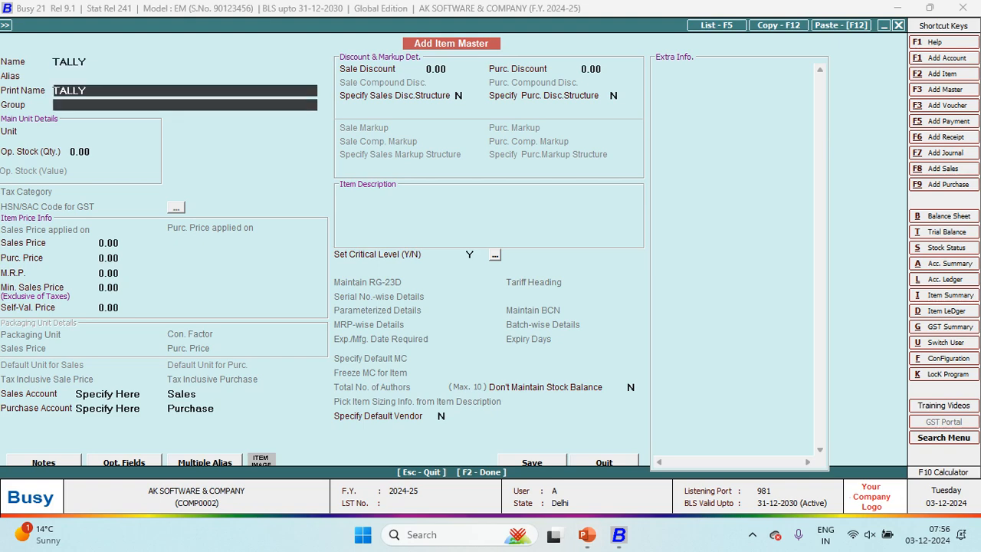
pyautogui.write('p')
pyautogui.press('Return')
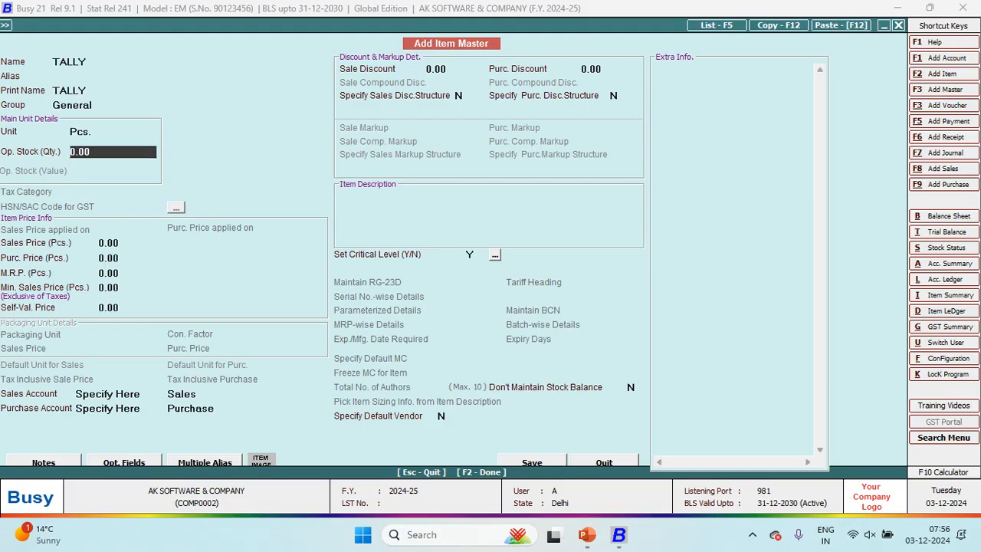
pyautogui.press('Return')
pyautogui.write('50')
pyautogui.press('Return')
pyautogui.write('40')
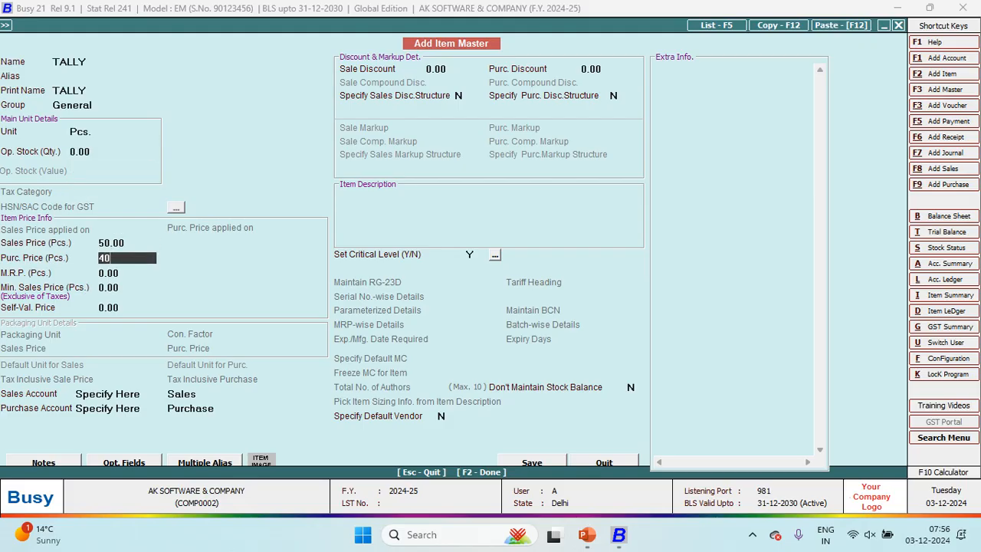
pyautogui.press('Return')
pyautogui.press('Return')
pyautogui.press('F2')
pyautogui.press('Return')
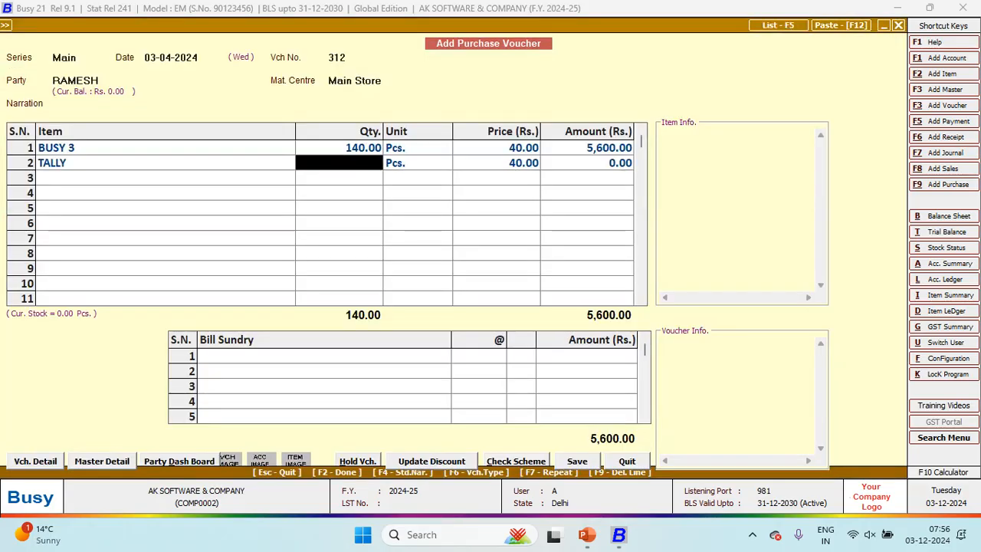
# Step: Modify the row-2 item master, renaming TALLY to TALLY 3, and save it
pyautogui.press('Left')
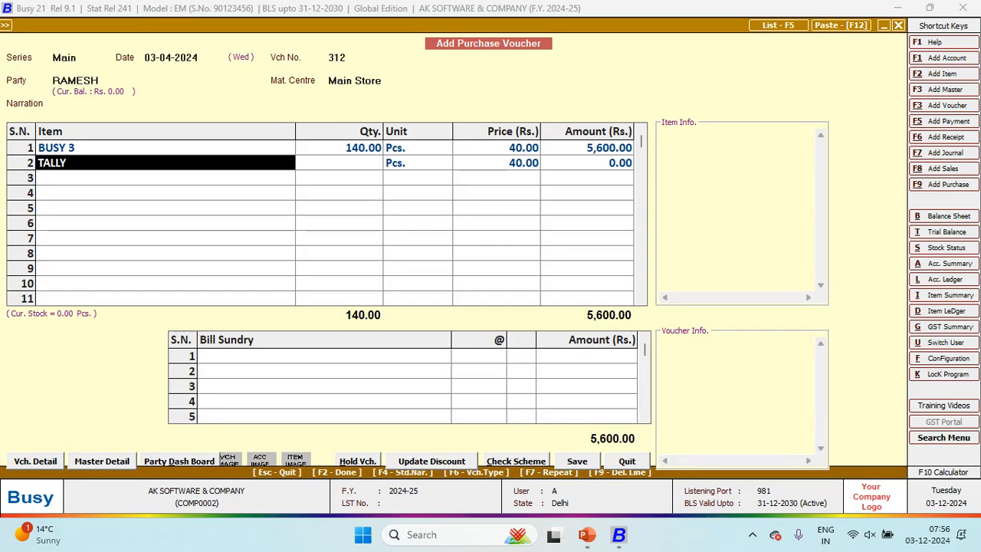
pyautogui.press('Return')
pyautogui.press('Left')
pyautogui.hotkey('alt', 'm')
pyautogui.press('Right')
pyautogui.press('Right')
pyautogui.press('Right')
pyautogui.press('Right')
pyautogui.press('Right')
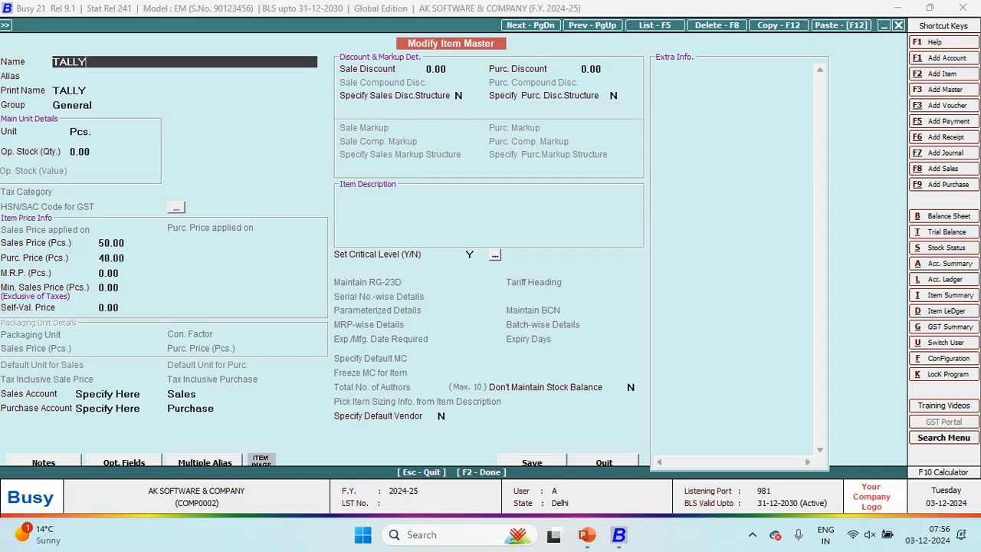
pyautogui.write('3')
pyautogui.press('Return')
pyautogui.press('Return')
pyautogui.press('Return')
pyautogui.press('Return')
pyautogui.press('Return')
pyautogui.press('Return')
pyautogui.press('Return')
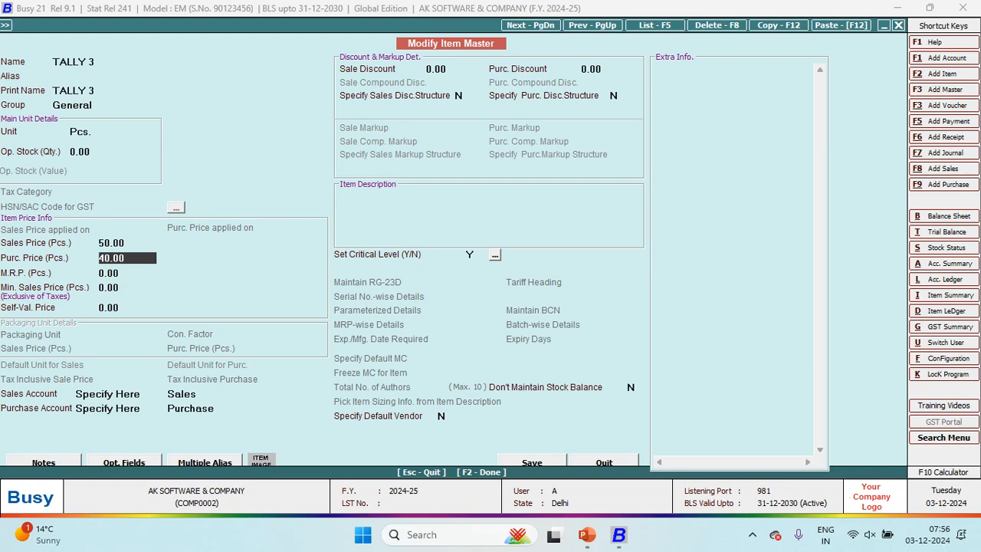
pyautogui.press('Return')
pyautogui.press('F2')
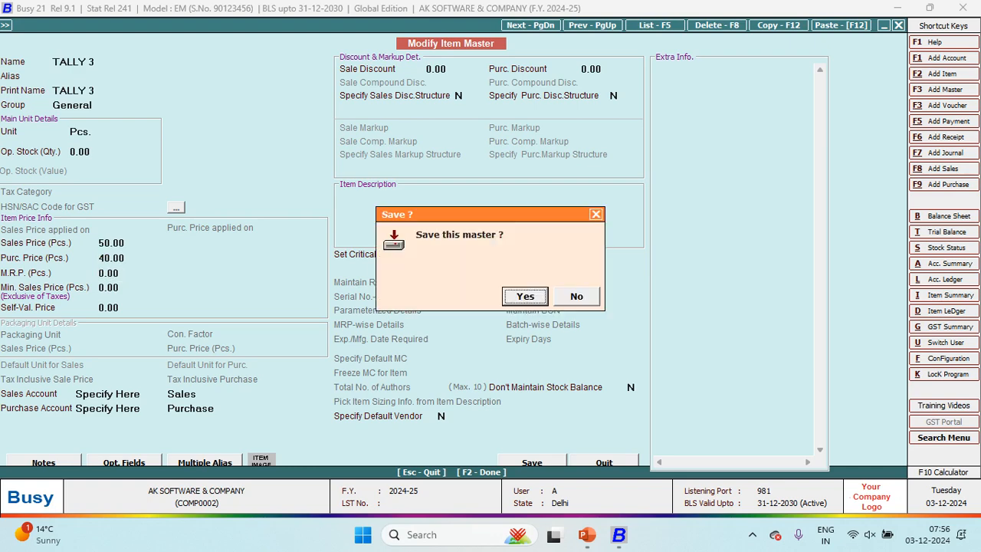
pyautogui.press('Return')
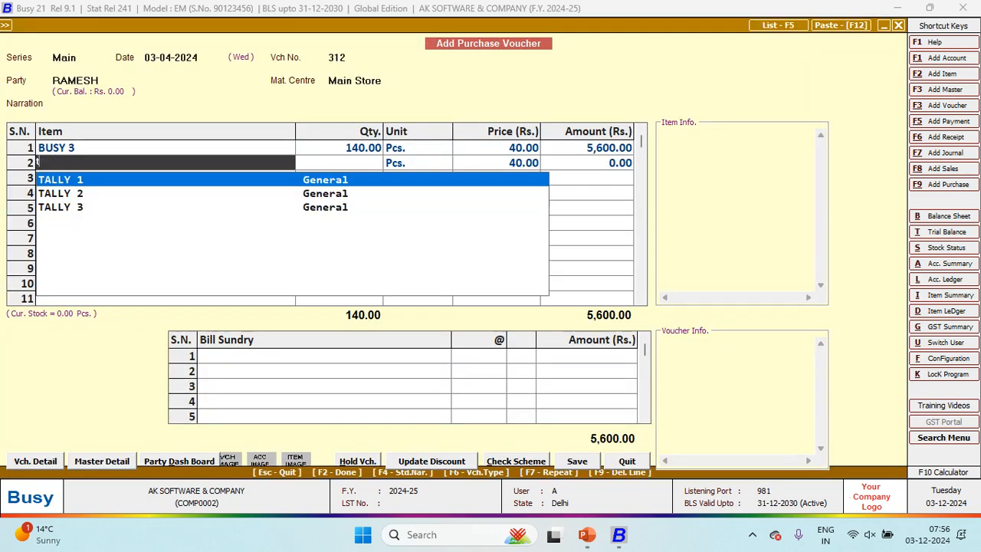
# Step: Put TALLY 3 at 120 Pcs. in row 2 and save voucher 312 at 10,400.00
pyautogui.press('Down')
pyautogui.press('Down')
pyautogui.press('Return')
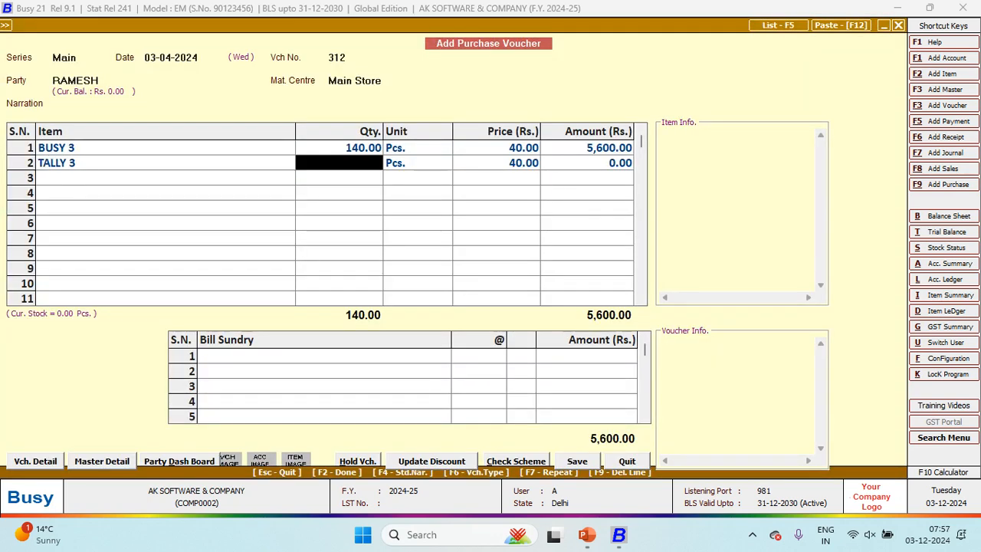
pyautogui.hotkey('alt', 'Tab')
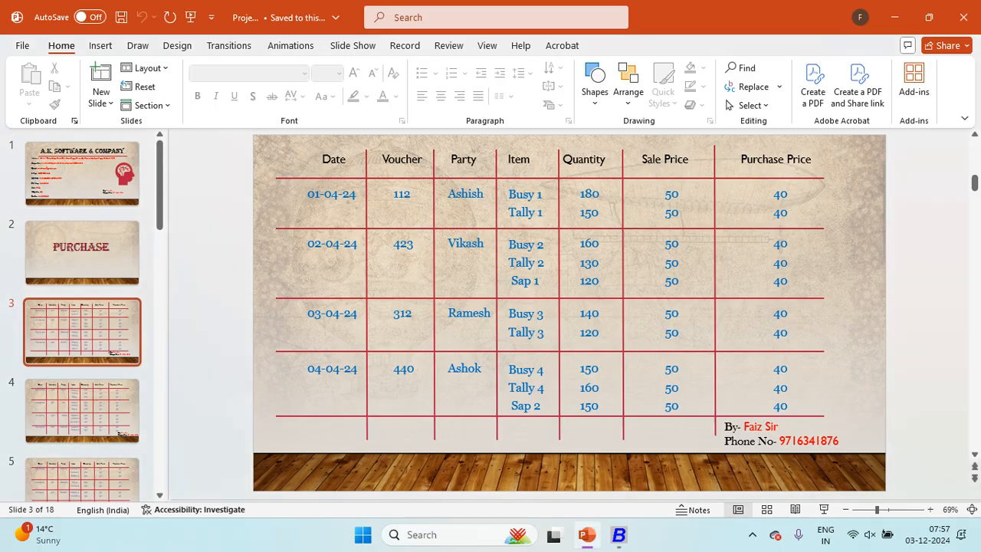
pyautogui.hotkey('alt', 'Tab')
pyautogui.write('120')
pyautogui.press('Return')
pyautogui.press('Return')
pyautogui.press('Return')
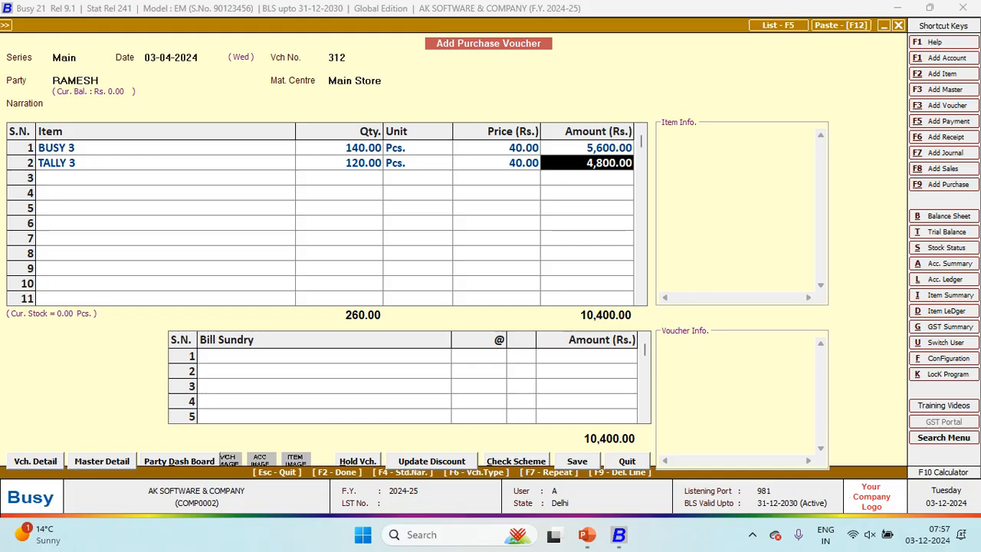
pyautogui.press('F2')
pyautogui.press('F2')
pyautogui.press('F2')
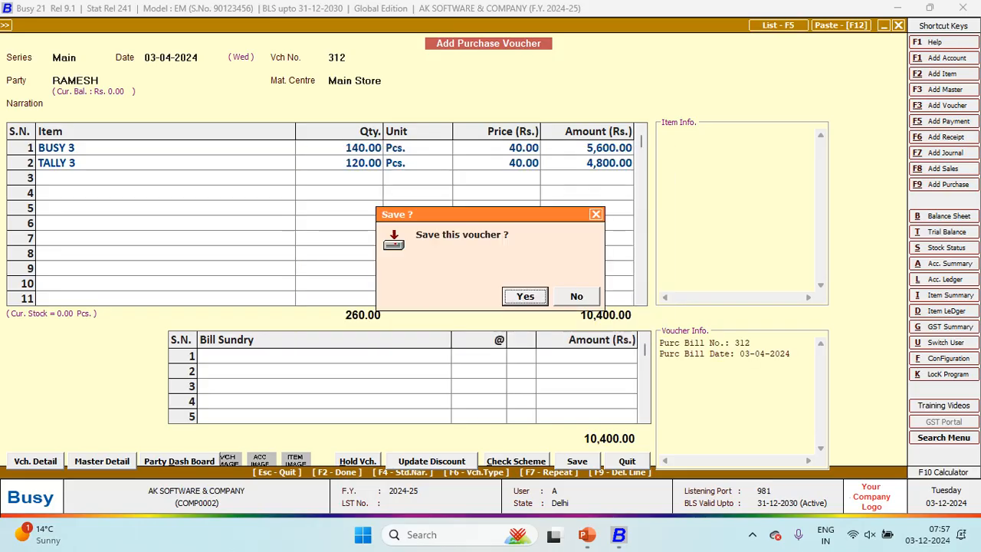
pyautogui.press('Return')
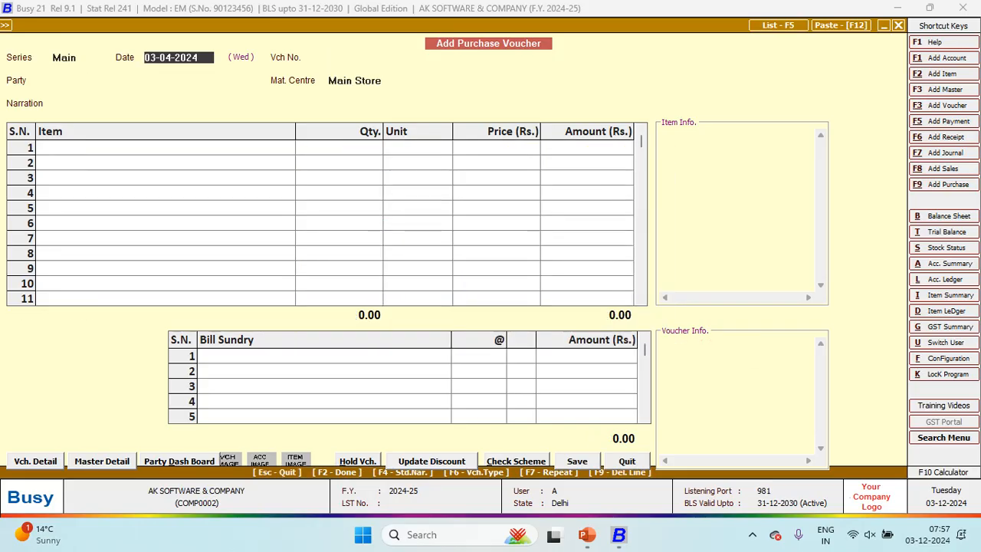
# Step: Date the new purchase voucher 04-04-2024 and number it 440
pyautogui.hotkey('alt', 'Tab')
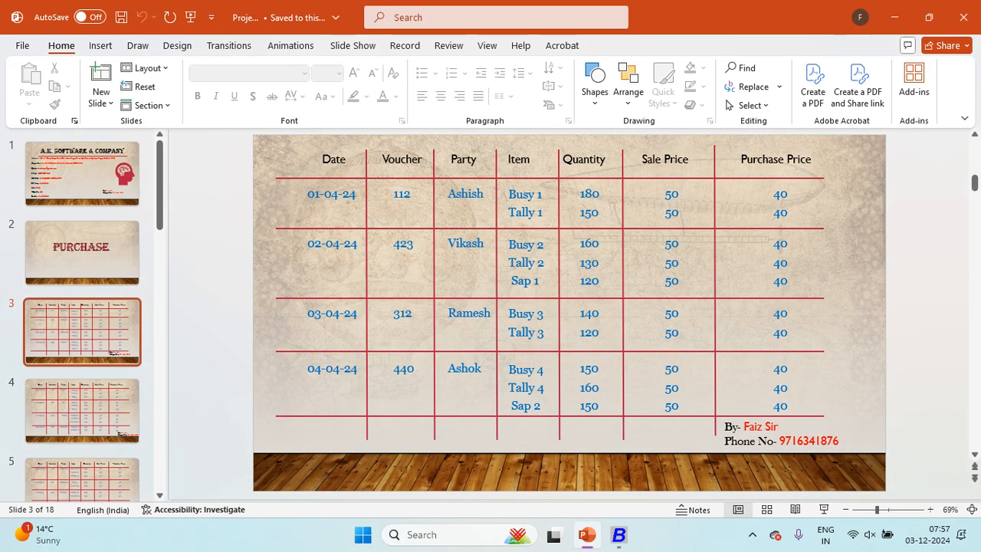
pyautogui.hotkey('alt', 'Tab')
pyautogui.write('04-04-2024')
pyautogui.press('Return')
pyautogui.hotkey('alt', 'Tab')
pyautogui.hotkey('alt', 'Tab')
pyautogui.write('440')
pyautogui.press('Return')
pyautogui.hotkey('alt', 'Tab')
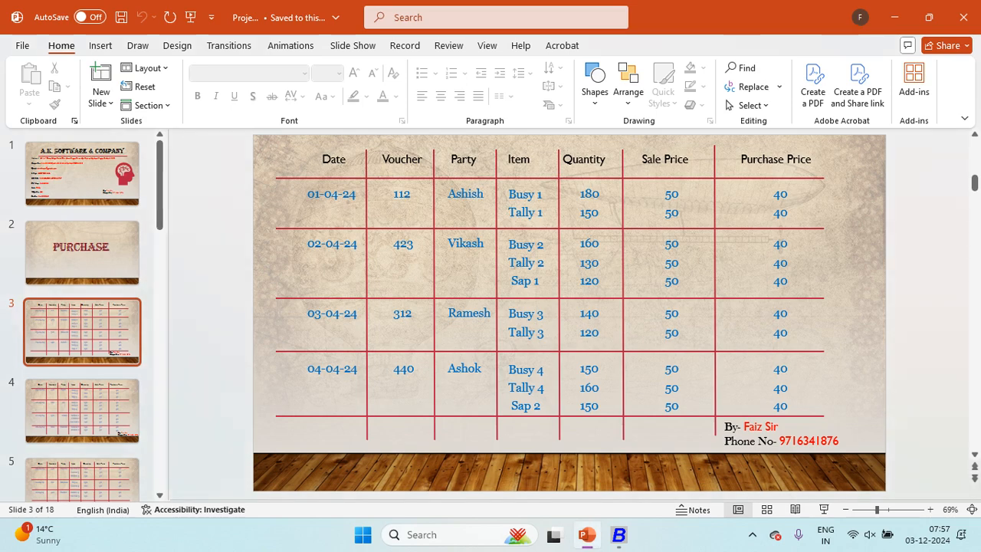
pyautogui.hotkey('alt', 'Tab')
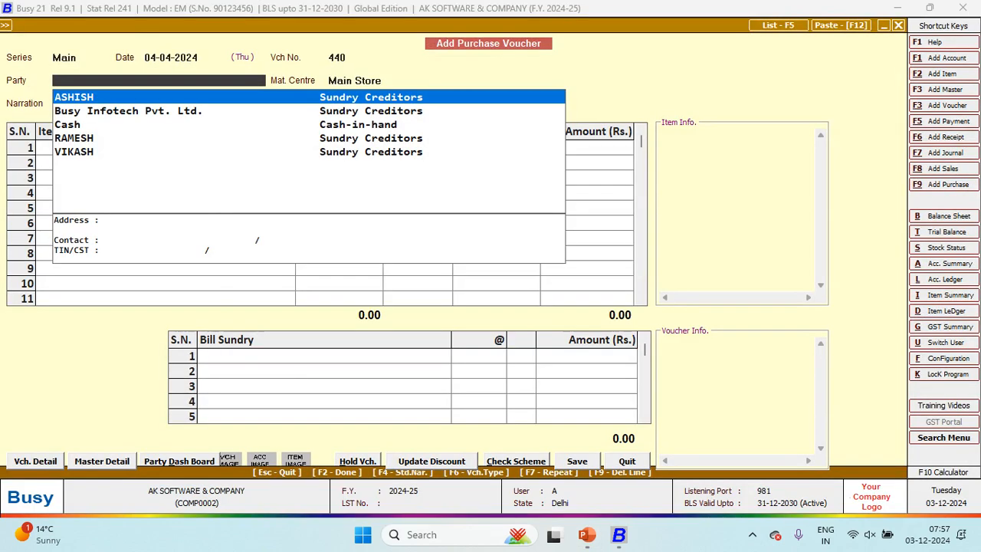
# Step: Create and save a new party account for the supplier in group Sundry Creditors
pyautogui.press('F3')
pyautogui.hotkey('alt', 'Tab')
pyautogui.hotkey('alt', 'Tab')
pyautogui.write('ASHOK')
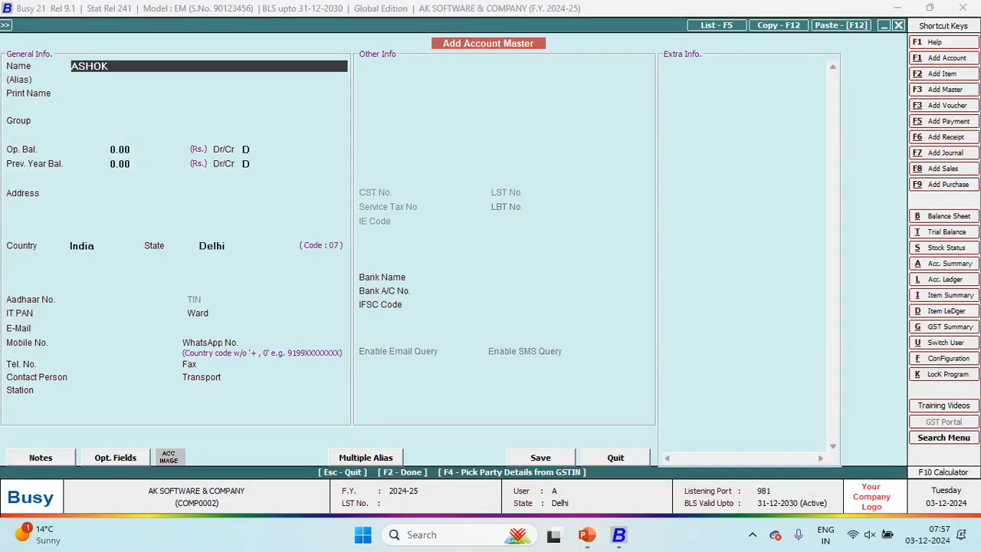
pyautogui.press('Return')
pyautogui.press('Return')
pyautogui.press('Return')
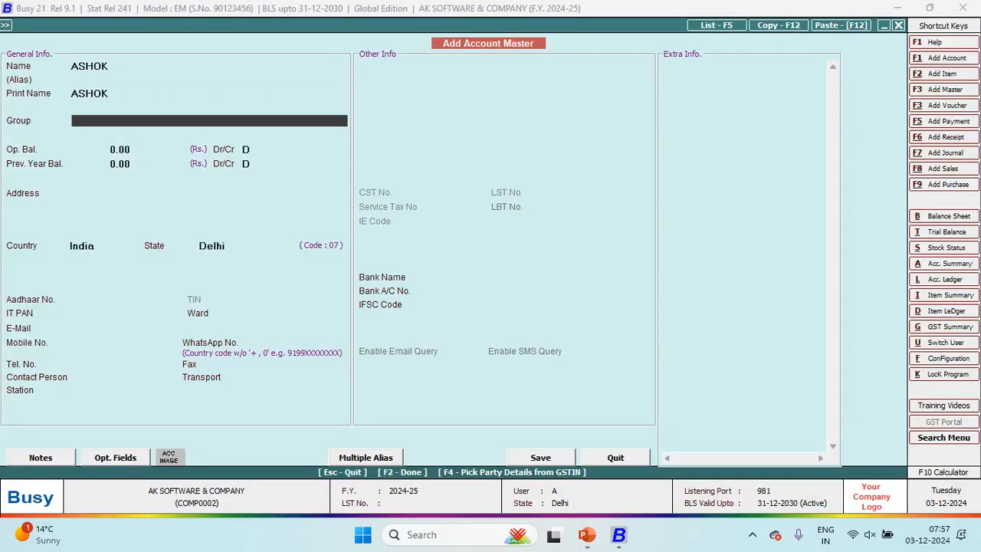
pyautogui.write('SUN')
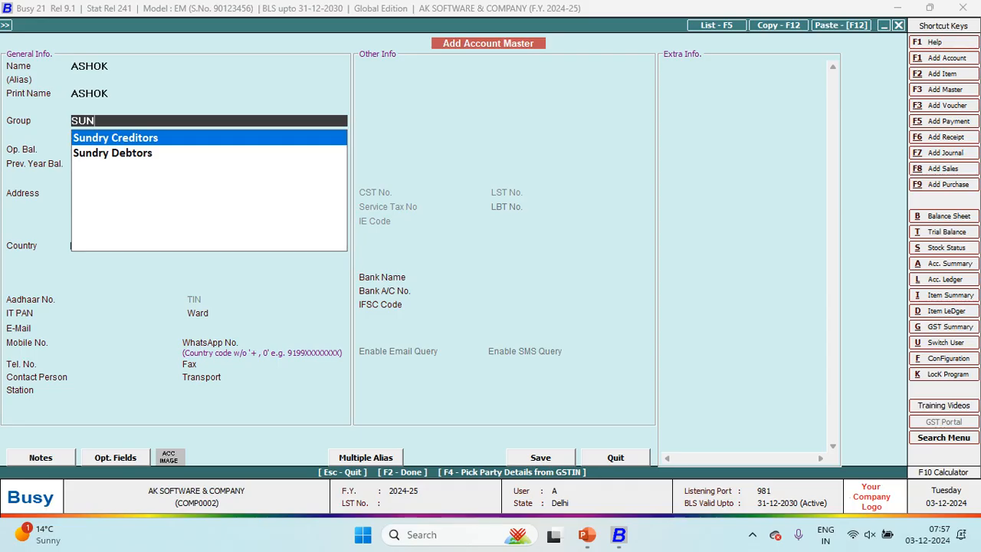
pyautogui.press('Return')
pyautogui.press('Return')
pyautogui.press('Return')
pyautogui.press('Return')
pyautogui.press('Return')
pyautogui.press('Return')
pyautogui.press('Return')
pyautogui.press('Return')
pyautogui.press('Return')
pyautogui.press('Return')
pyautogui.press('Return')
pyautogui.press('Return')
pyautogui.press('Return')
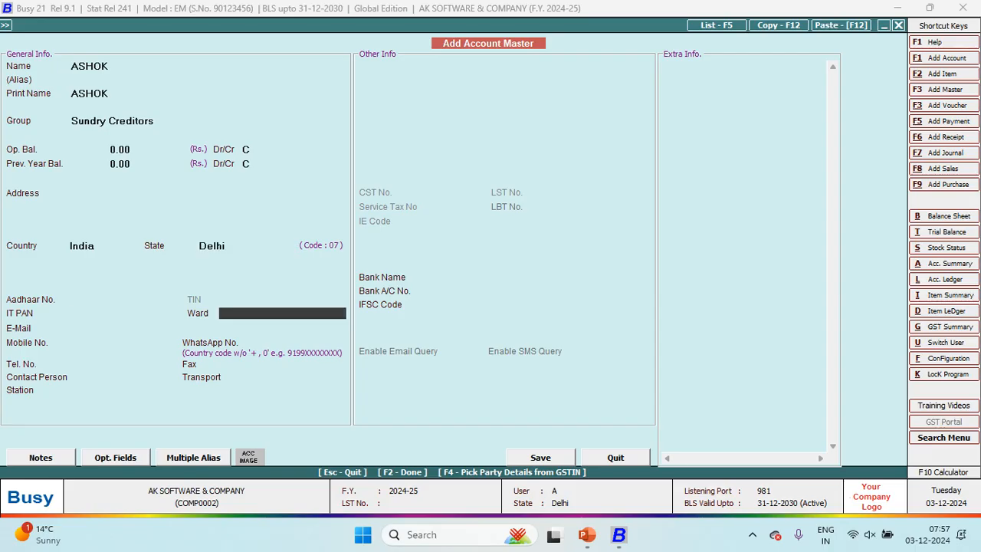
pyautogui.press('F2')
pyautogui.press('Return')
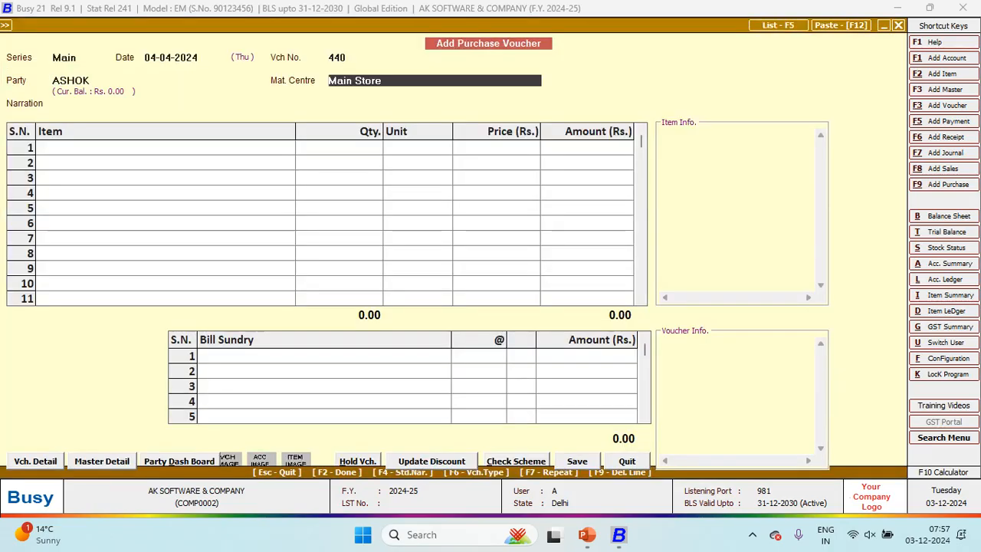
# Step: Start a new item from the first item line and name it BUSY 4
pyautogui.press('Return')
pyautogui.press('Return')
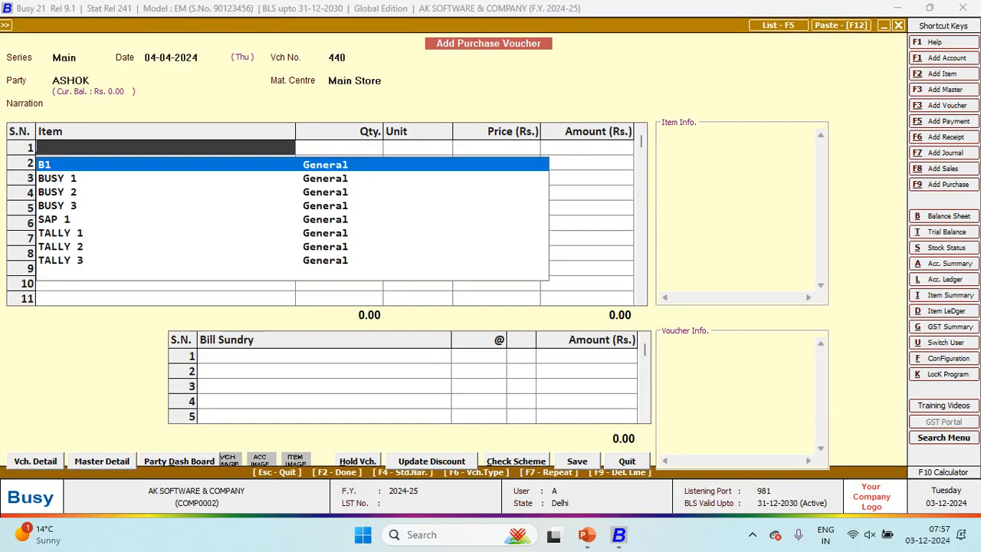
pyautogui.hotkey('alt', 'Tab')
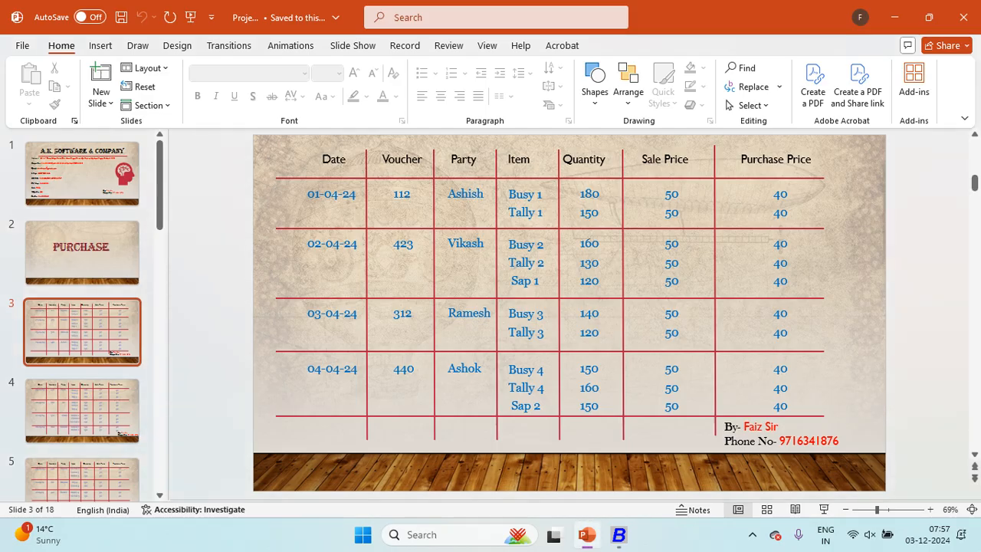
pyautogui.hotkey('alt', 'Tab')
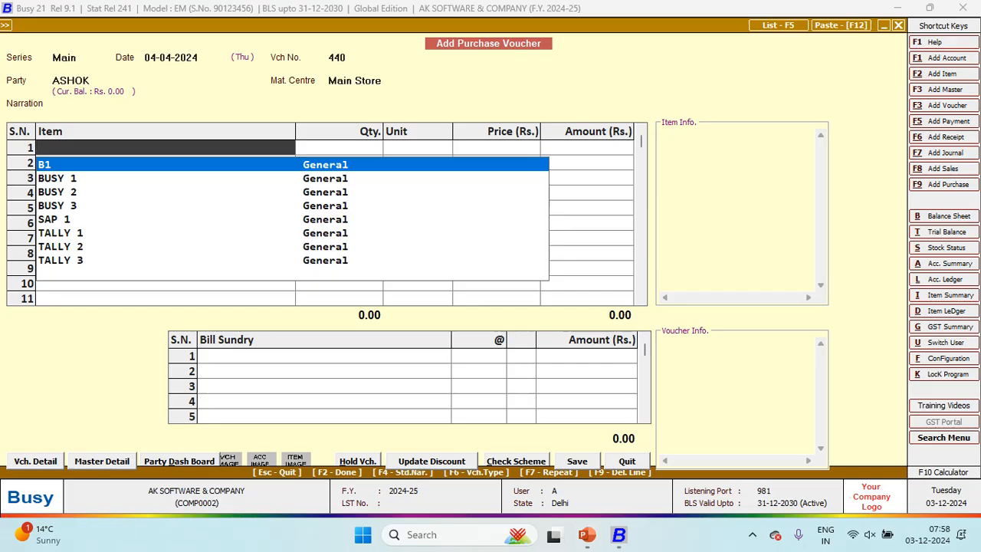
pyautogui.press('F3')
pyautogui.hotkey('alt', 'Tab')
pyautogui.hotkey('alt', 'Tab')
pyautogui.write('BUY')
pyautogui.press('BackSpace')
pyautogui.press('BackSpace')
pyautogui.write('SY')
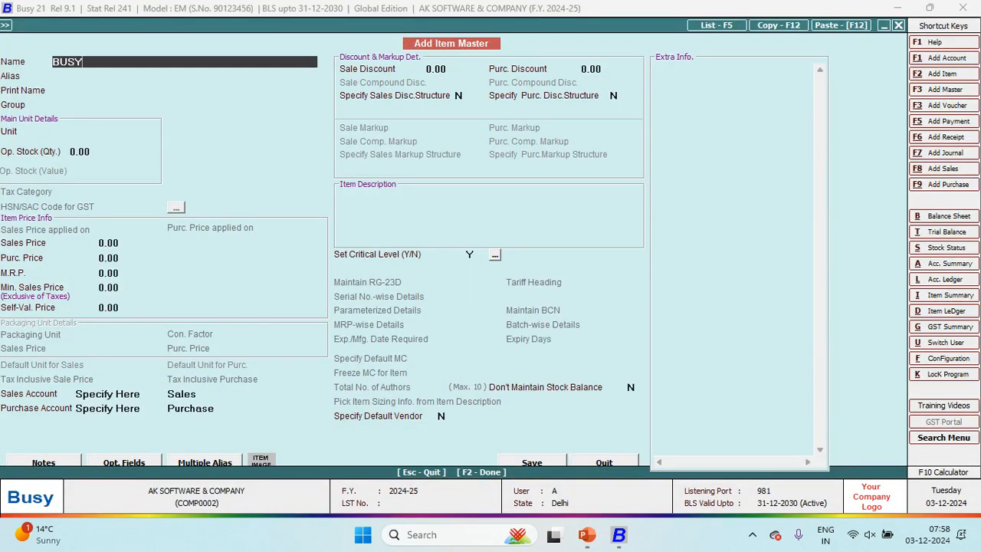
pyautogui.write(' 4')
pyautogui.press('Return')
# Step: Give BUSY 4 group General, unit Pcs., sales price 50.00 and purchase price 40.00
pyautogui.press('Return')
pyautogui.press('Return')
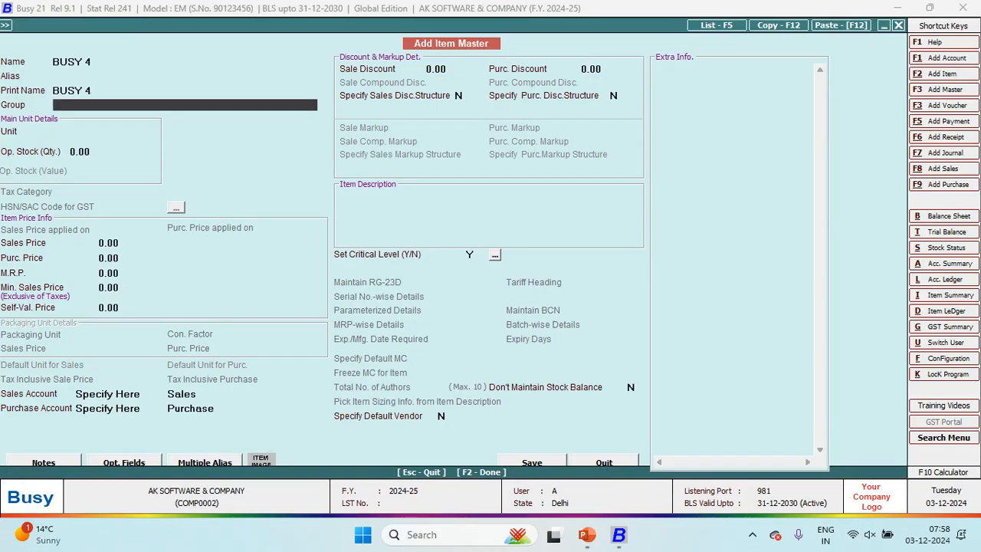
pyautogui.press('Return')
pyautogui.write('p')
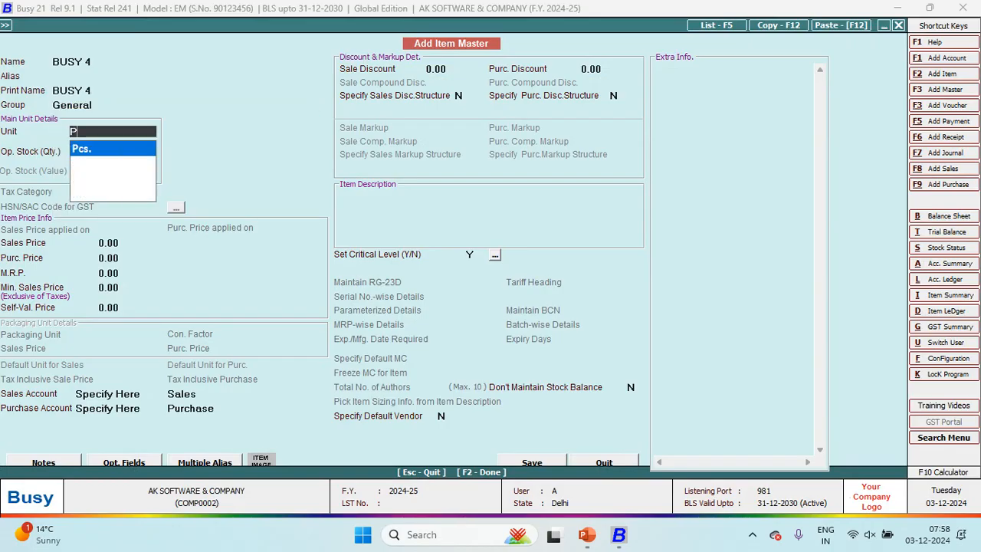
pyautogui.press('Return')
pyautogui.press('Return')
pyautogui.write('50')
pyautogui.press('Return')
pyautogui.write('40')
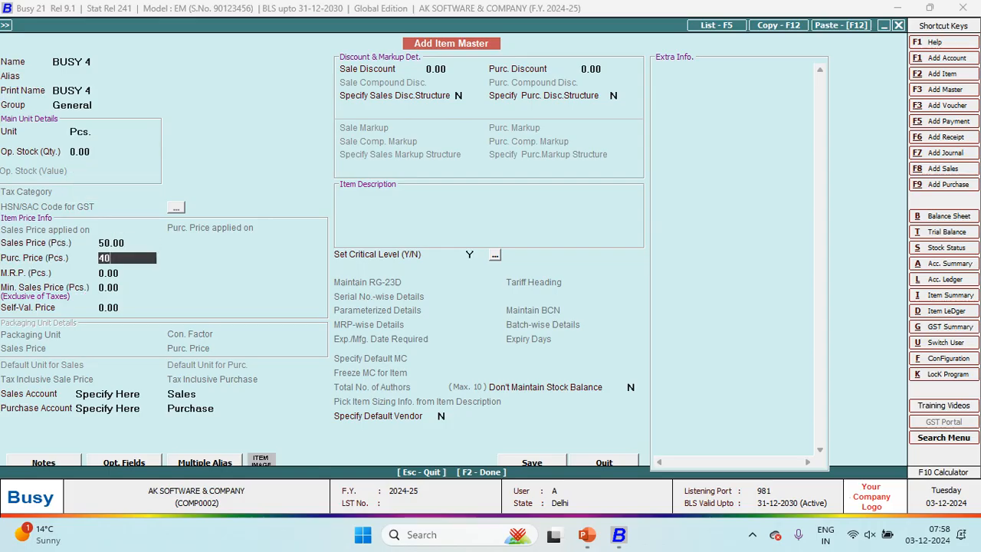
pyautogui.press('Return')
pyautogui.press('Return')
pyautogui.press('Return')
pyautogui.press('Return')
pyautogui.press('Return')
pyautogui.press('Return')
pyautogui.press('Return')
pyautogui.press('Return')
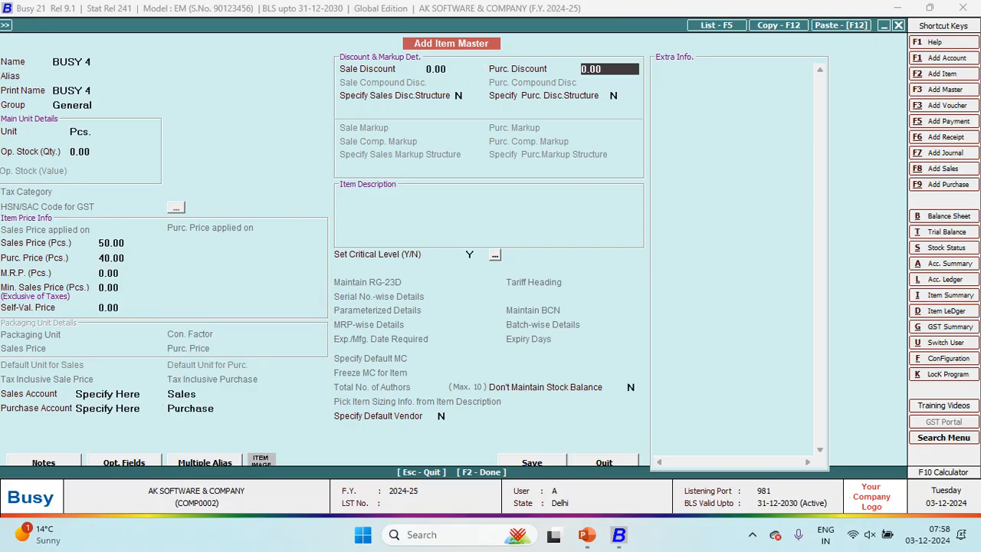
pyautogui.press('F2')
# Step: Save BUSY 4 and enter 150 as its quantity on line 1
pyautogui.press('Return')
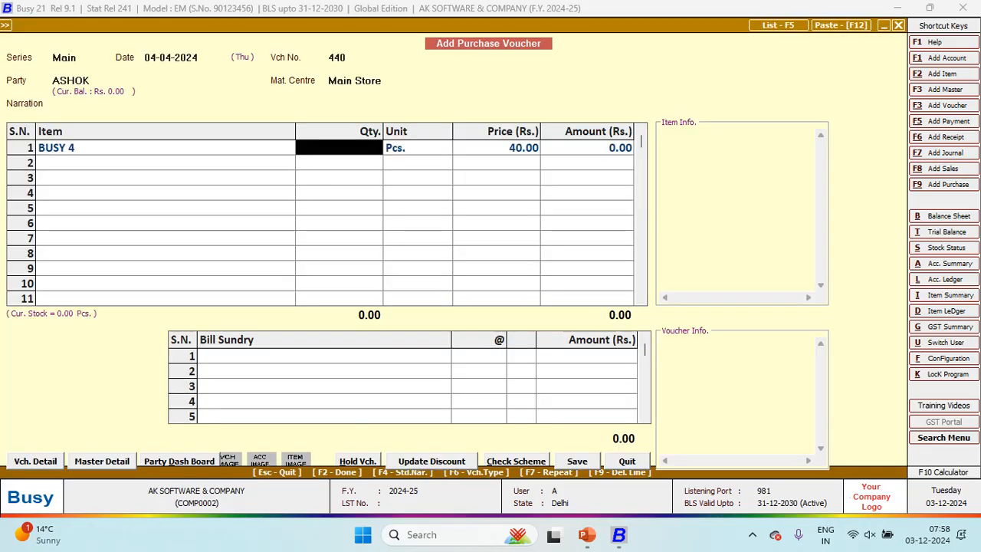
pyautogui.hotkey('alt', 'Tab')
pyautogui.hotkey('alt', 'Tab')
pyautogui.write('150')
pyautogui.press('Return')
pyautogui.press('Return')
pyautogui.press('Return')
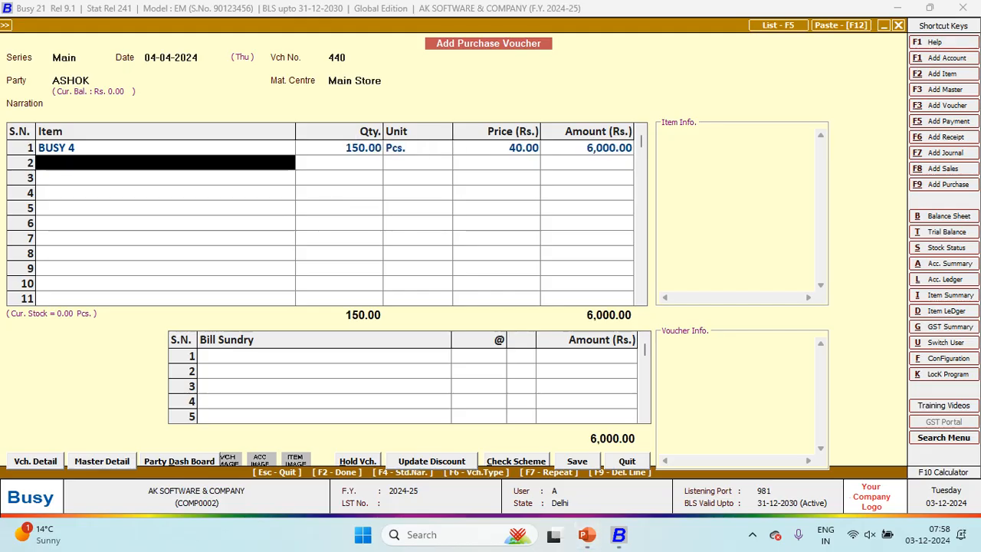
pyautogui.hotkey('alt', 'Tab')
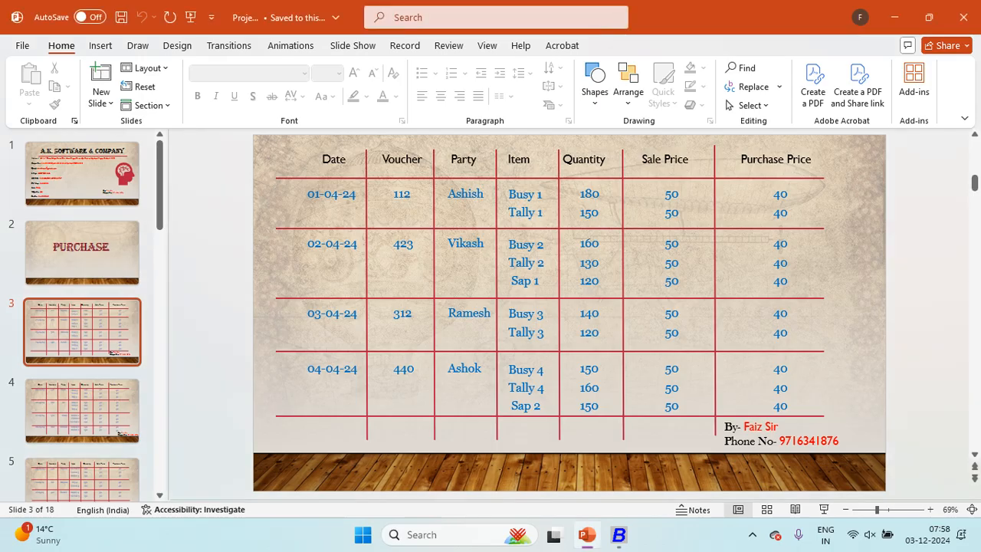
pyautogui.hotkey('alt', 'Tab')
# Step: Create item TALLY 4 for line 2 with unit Pcs., sales price 50 and purchase price 40
pyautogui.write('tal')
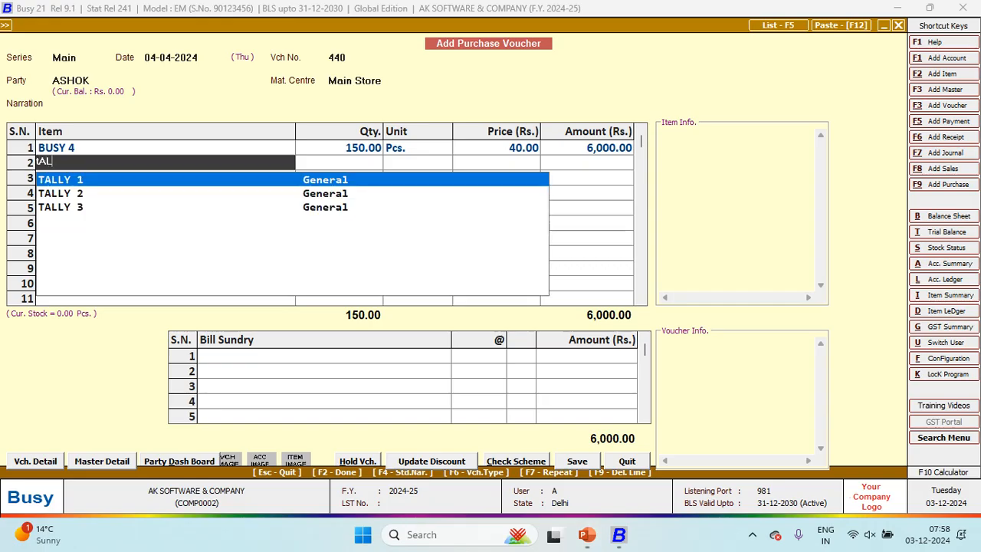
pyautogui.press('F2')
pyautogui.write('TALLY 4')
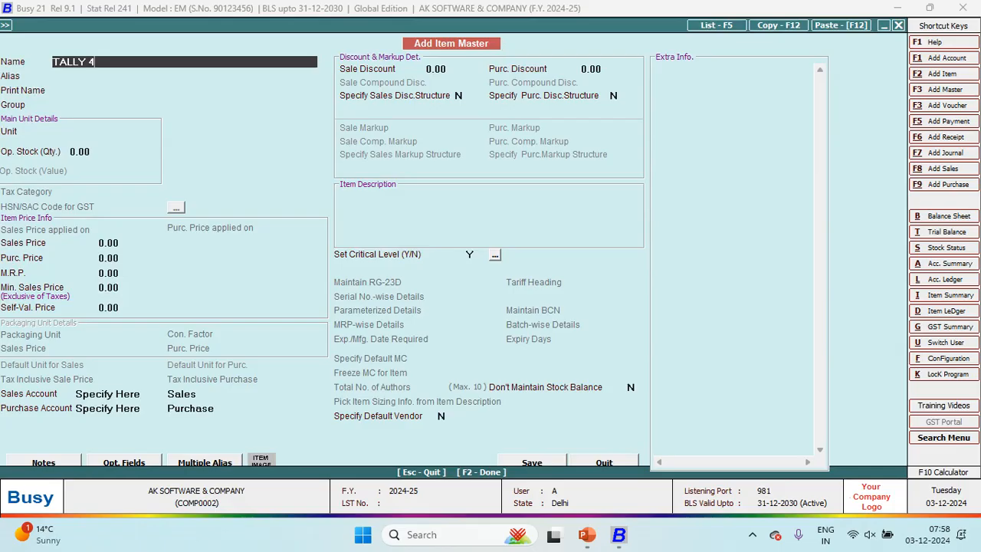
pyautogui.press('Return')
pyautogui.press('Return')
pyautogui.press('Return')
pyautogui.press('Return')
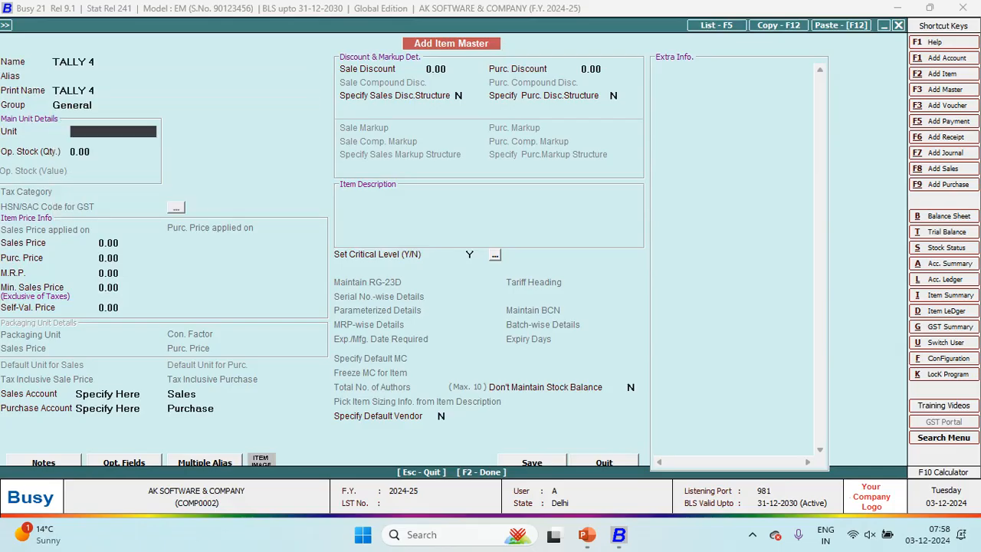
pyautogui.write('pc')
pyautogui.press('Return')
pyautogui.press('Return')
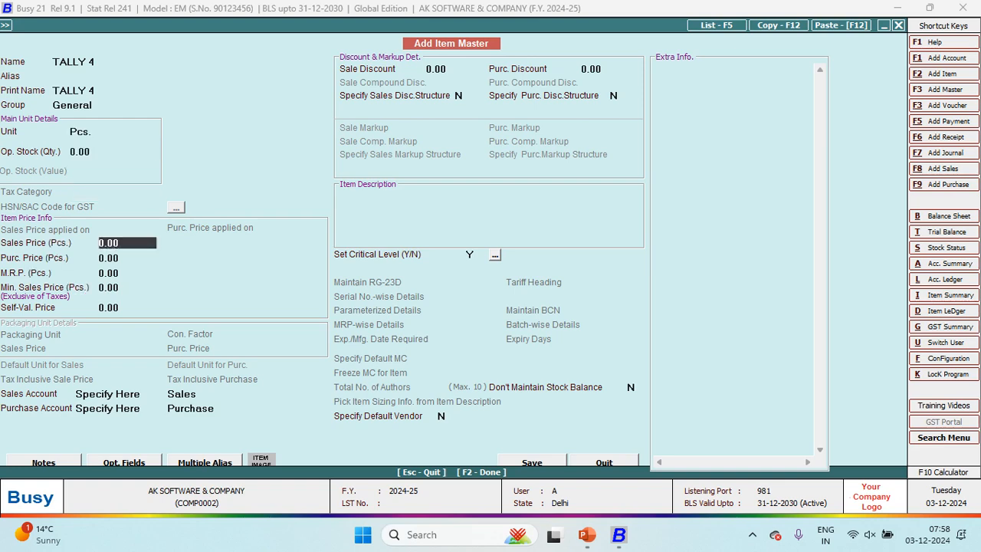
pyautogui.write('50')
pyautogui.press('Return')
pyautogui.write('40')
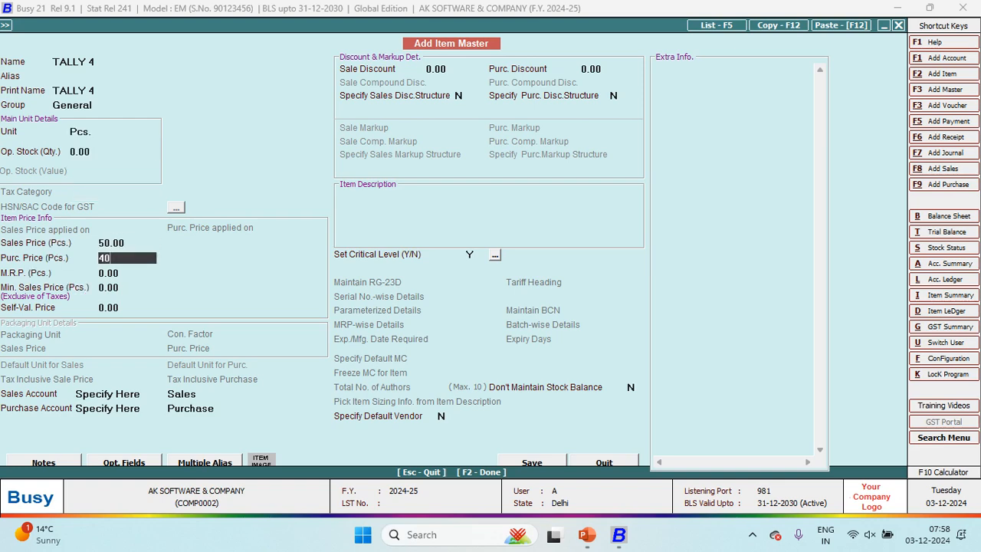
pyautogui.press('Return')
pyautogui.press('Return')
pyautogui.press('Return')
pyautogui.press('Return')
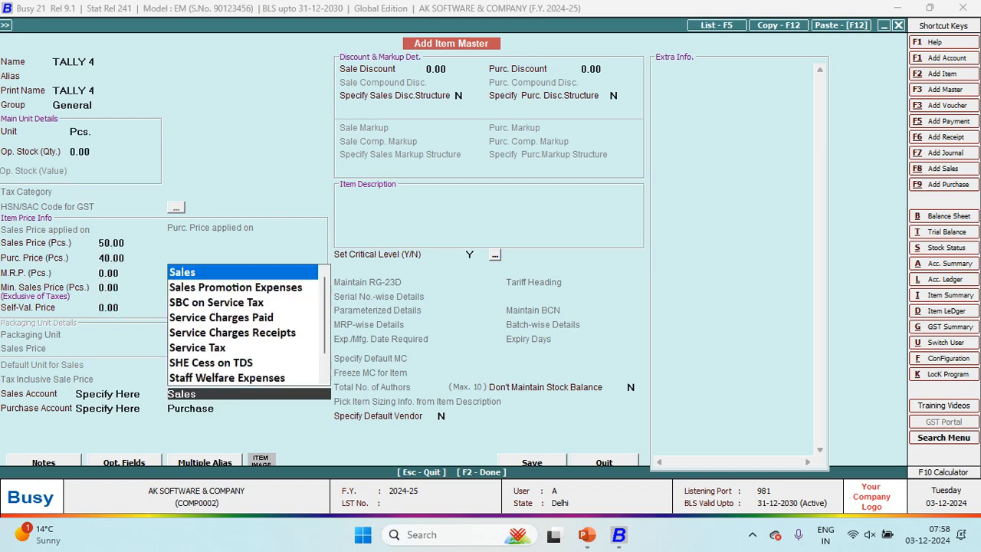
pyautogui.press('F2')
pyautogui.press('Return')
# Step: Enter 160 as TALLY 4's quantity, bringing voucher 440 to 12,400.00
pyautogui.hotkey('alt', 'Tab')
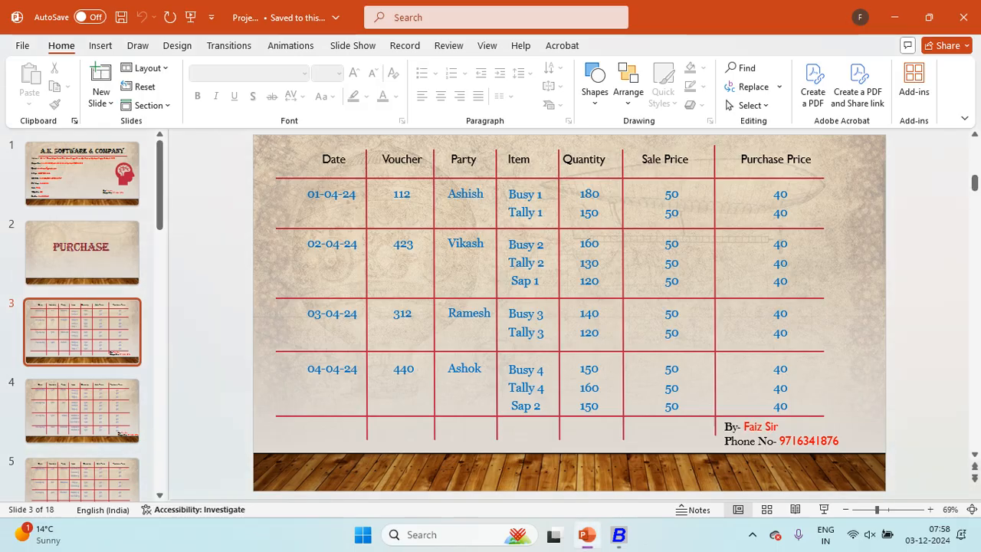
pyautogui.hotkey('alt', 'Tab')
pyautogui.write('160')
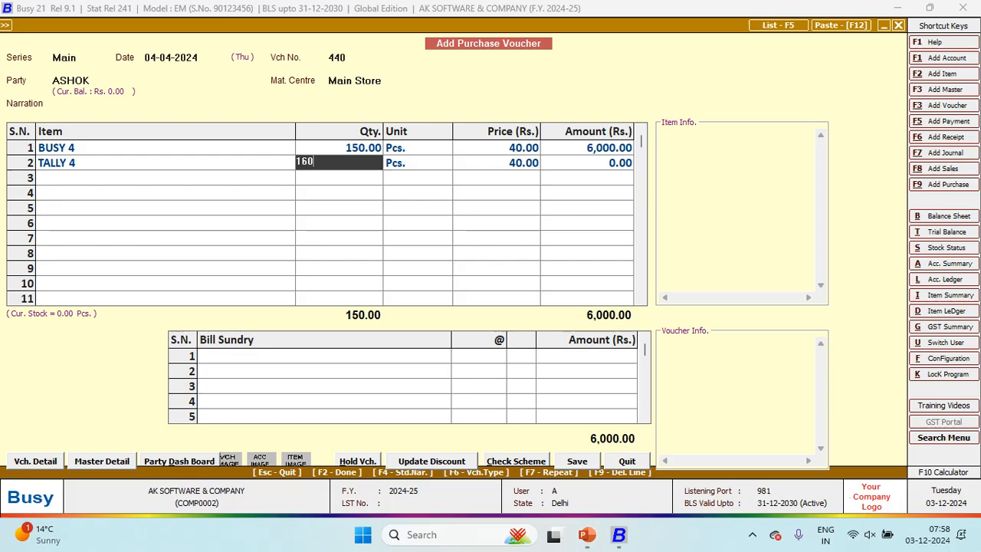
pyautogui.press('Return')
pyautogui.press('Return')
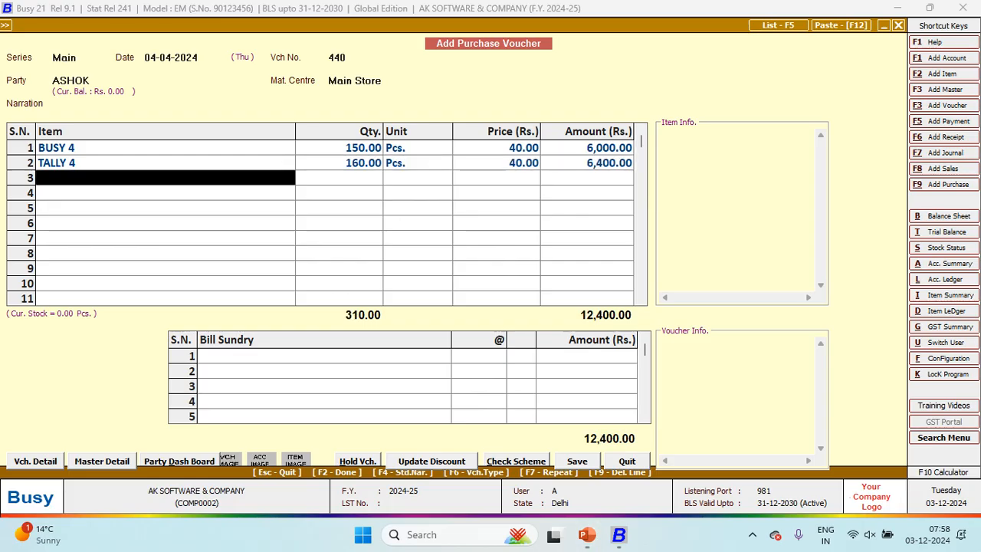
pyautogui.press('F3')
pyautogui.hotkey('alt', 'Tab')
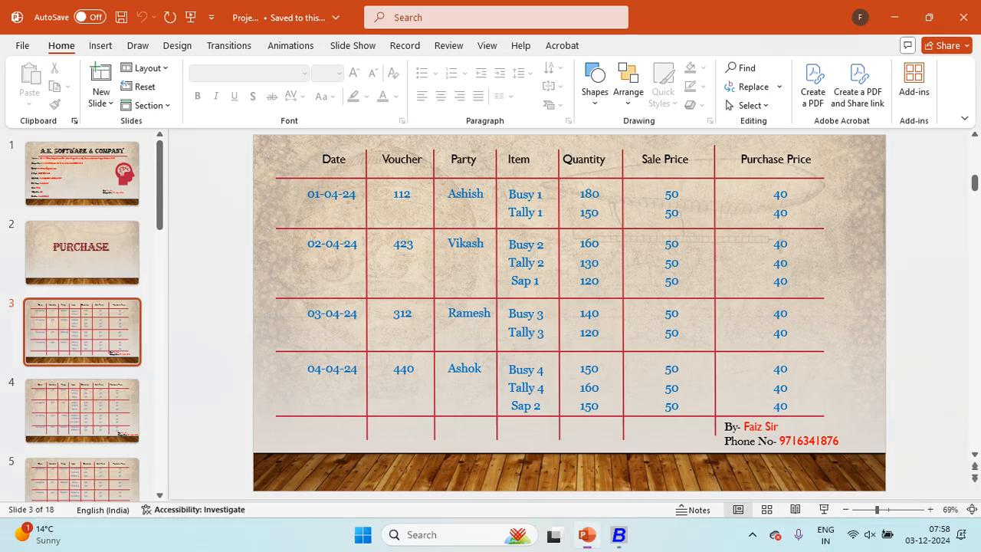
# Step: Create item SAP 2 in group General, unit Pcs., with prices 50 sale and 40 purchase
pyautogui.hotkey('alt', 'Tab')
pyautogui.write('SAP 2')
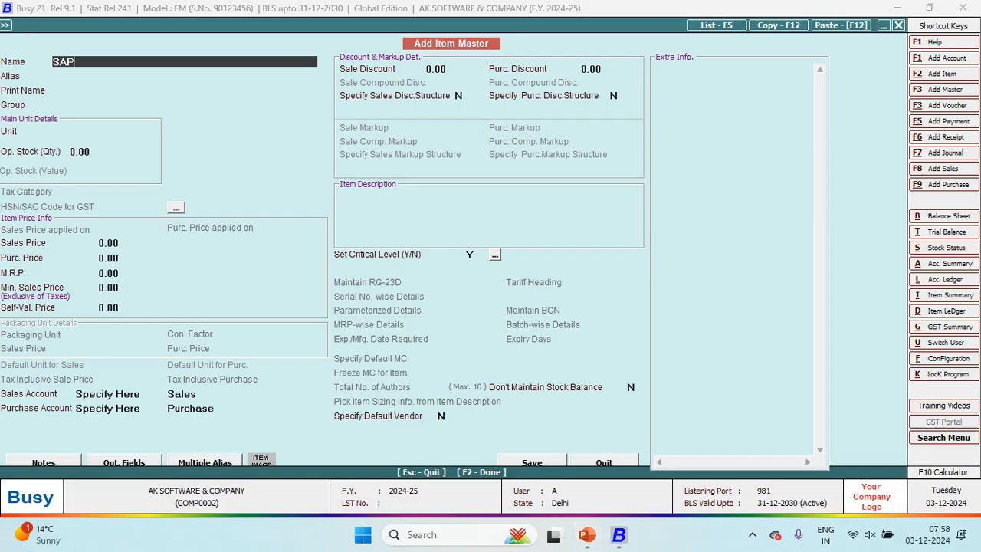
pyautogui.press('Return')
pyautogui.press('Return')
pyautogui.press('Return')
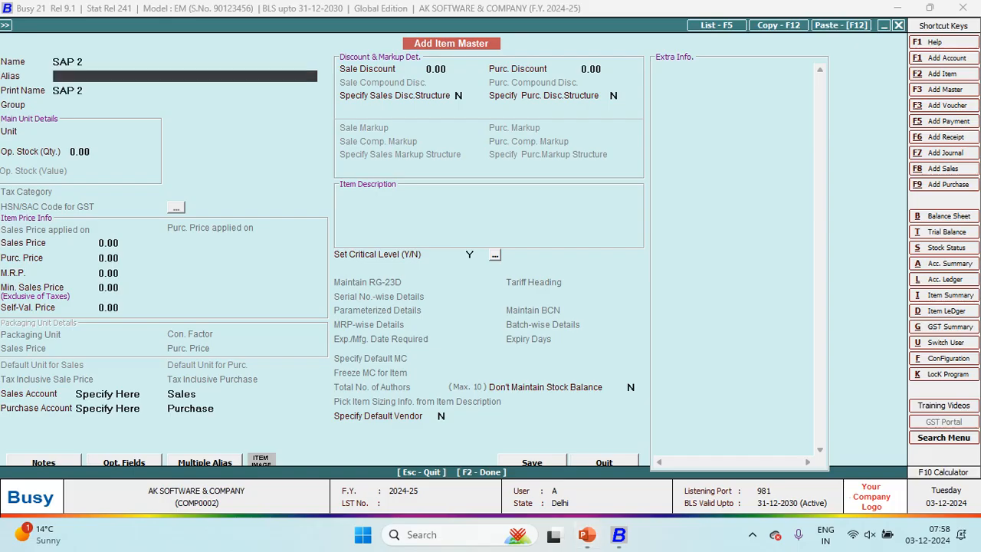
pyautogui.press('Return')
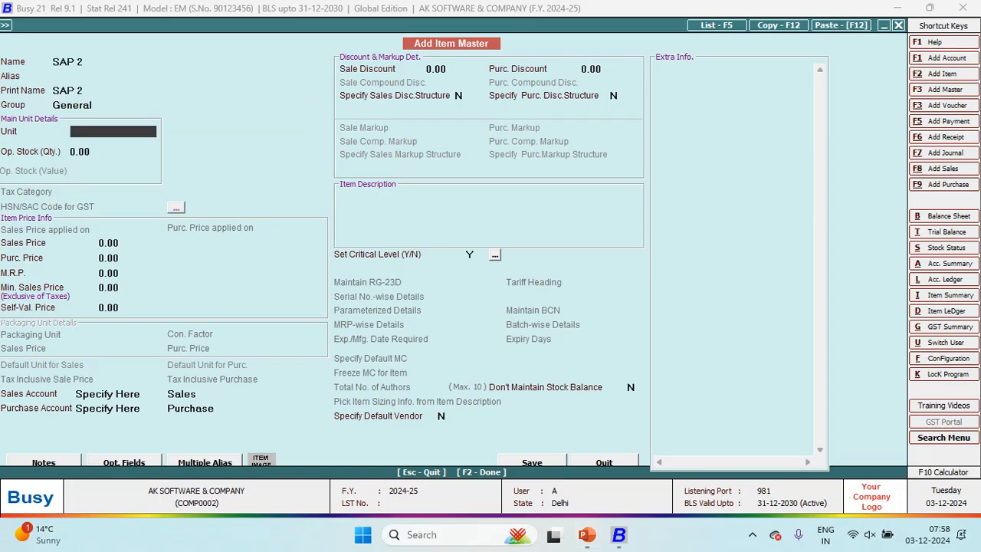
pyautogui.write('p')
pyautogui.press('Return')
pyautogui.press('Return')
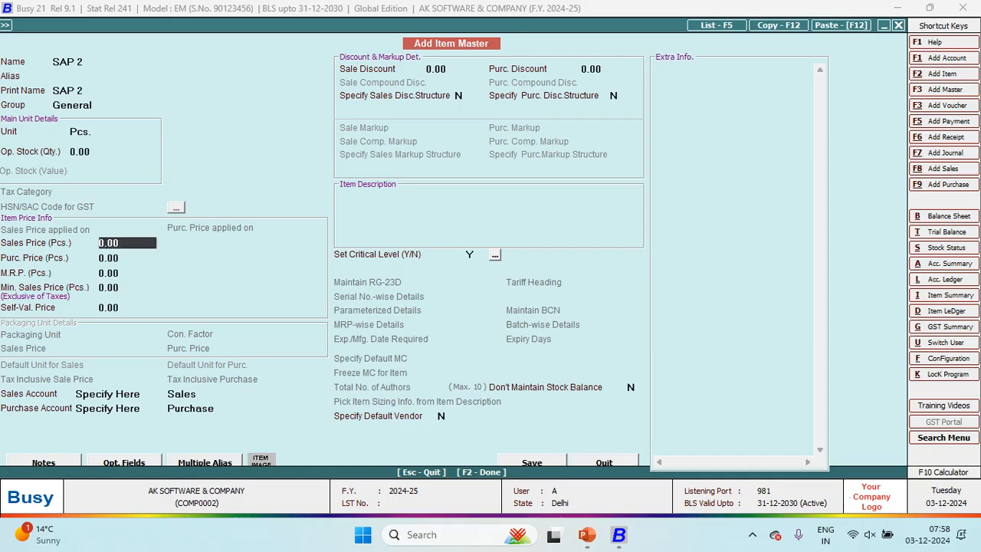
pyautogui.write('50')
pyautogui.press('Return')
pyautogui.write('40')
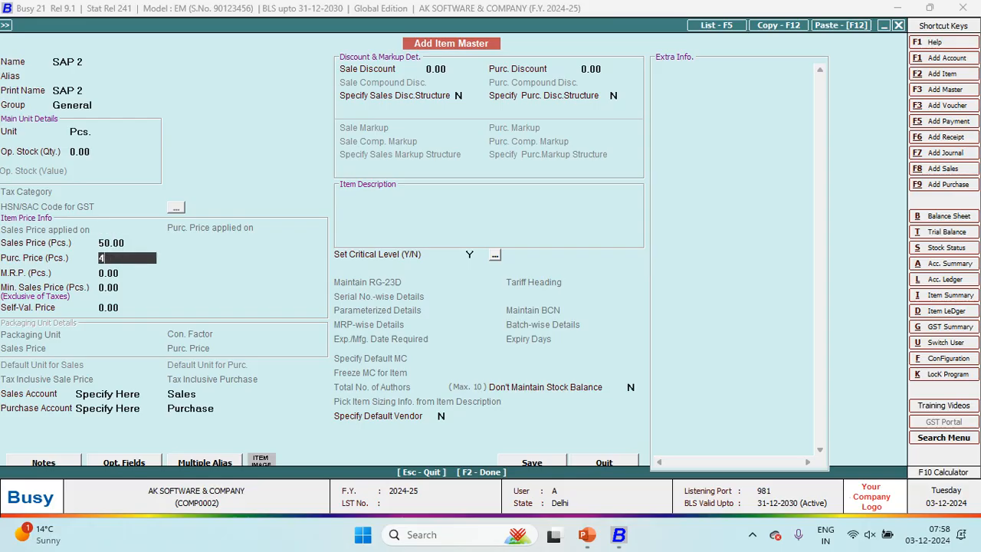
pyautogui.press('Return')
pyautogui.press('Return')
pyautogui.press('Return')
pyautogui.press('Return')
pyautogui.press('Return')
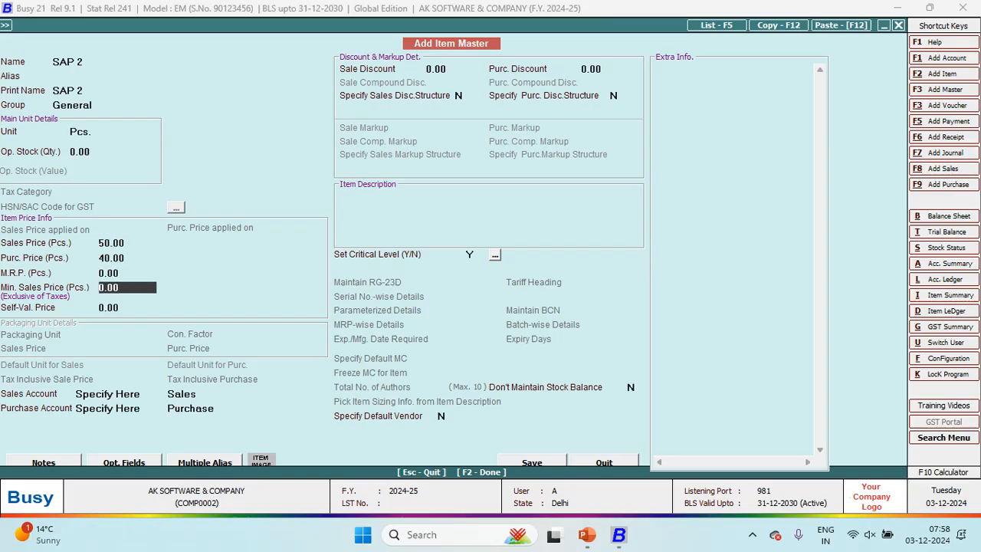
pyautogui.press('Return')
pyautogui.press('F2')
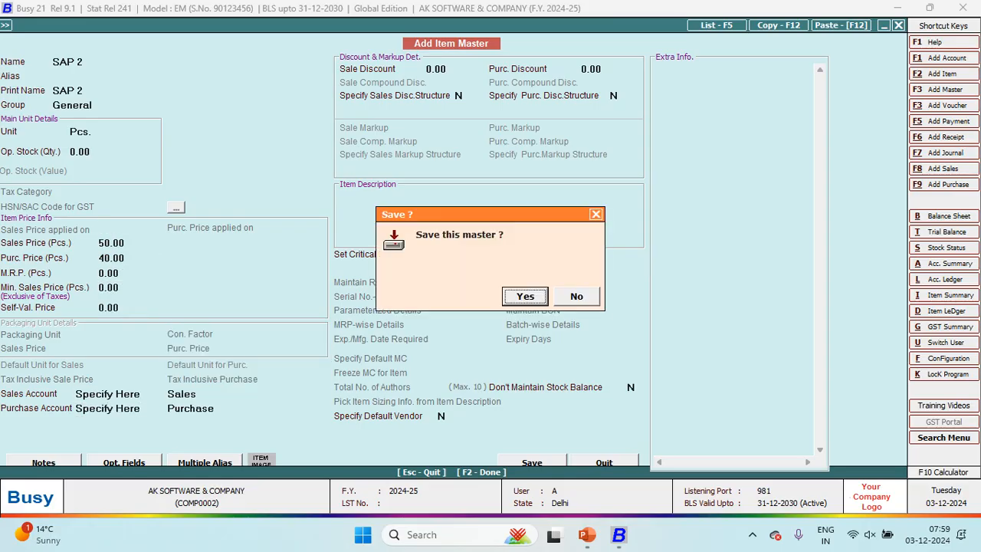
pyautogui.press('Return')
# Step: Enter 15 Pcs. of SAP 2 and finish the voucher lines at 13,000.00
pyautogui.hotkey('alt', 'Tab')
pyautogui.hotkey('alt', 'Tab')
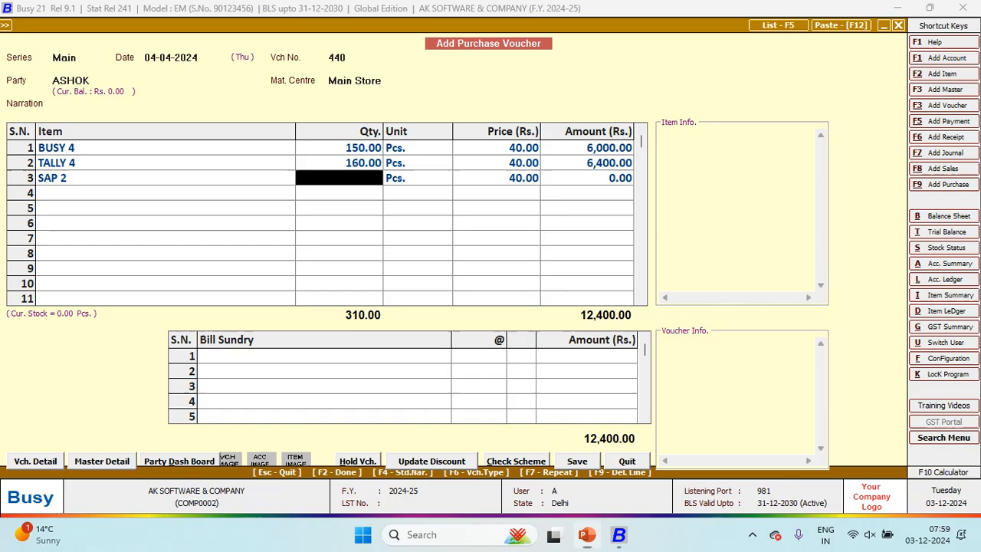
pyautogui.write('15')
pyautogui.press('BackSpace')
pyautogui.press('BackSpace')
pyautogui.write('15')
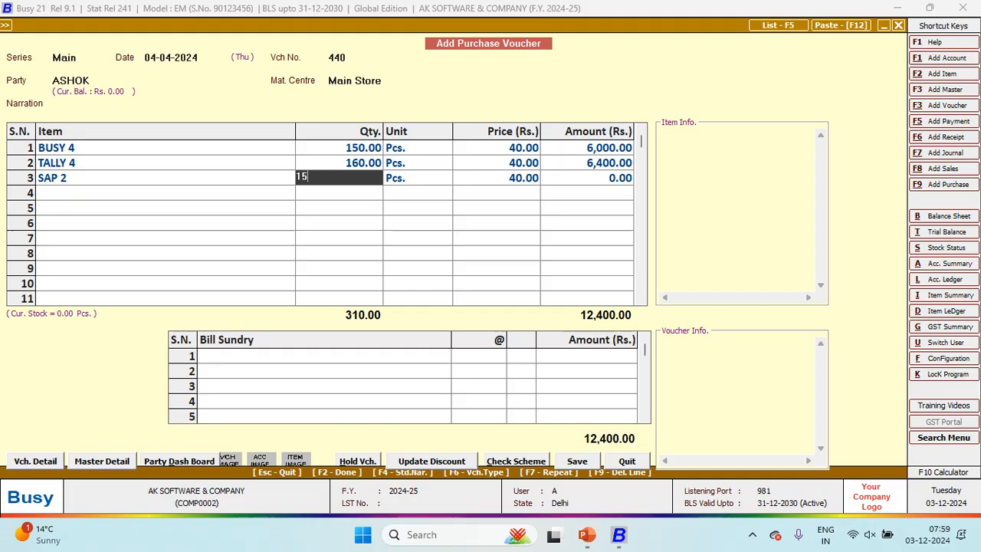
pyautogui.press('Return')
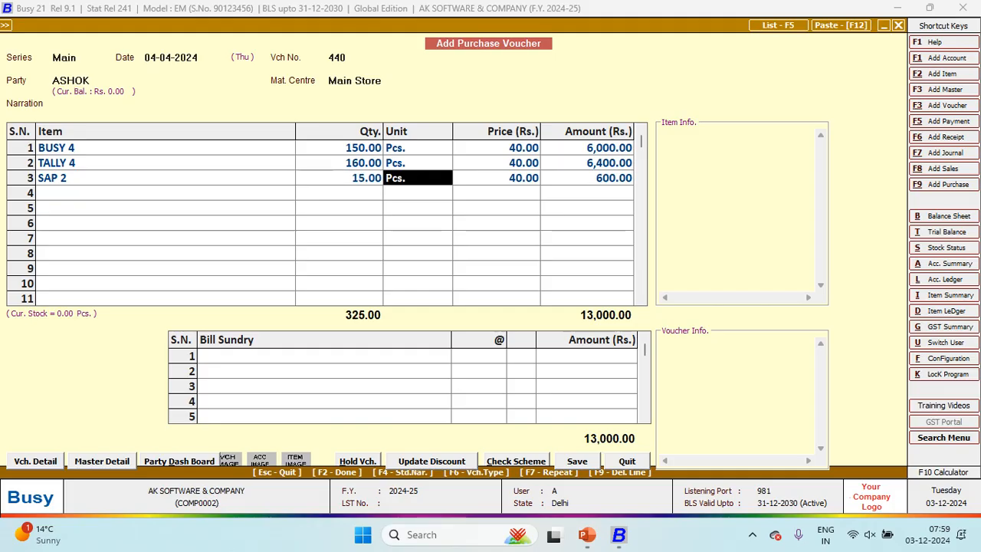
pyautogui.press('Return')
pyautogui.press('Return')
pyautogui.press('Return')
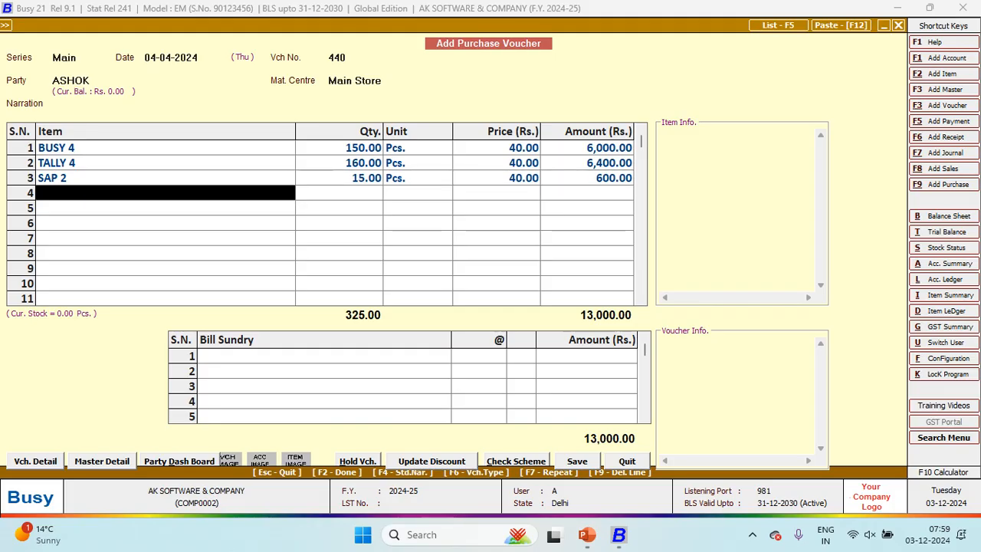
pyautogui.press('Return')
pyautogui.press('Return')
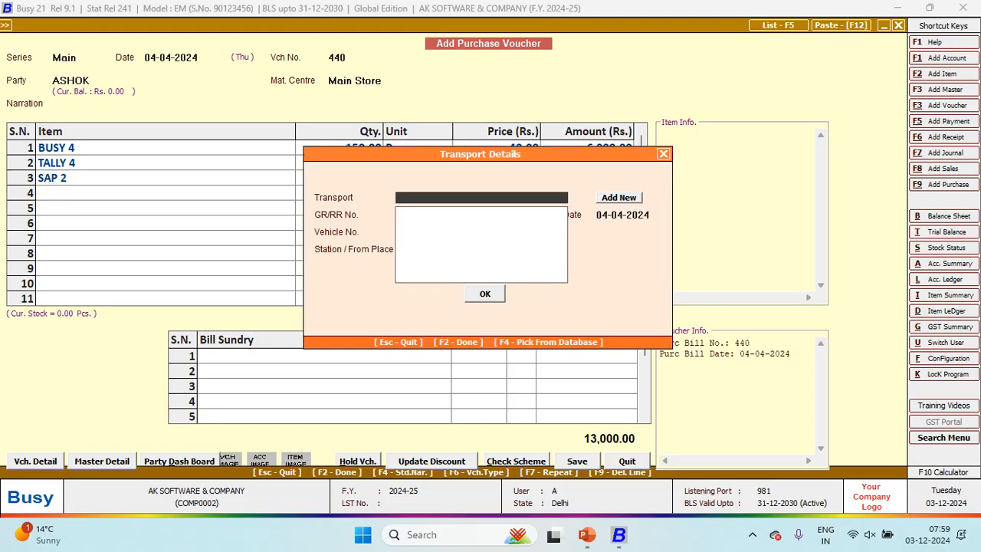
# Step: Skip the transport details and bring up saving for voucher 440
pyautogui.press('F2')
pyautogui.press('Return')
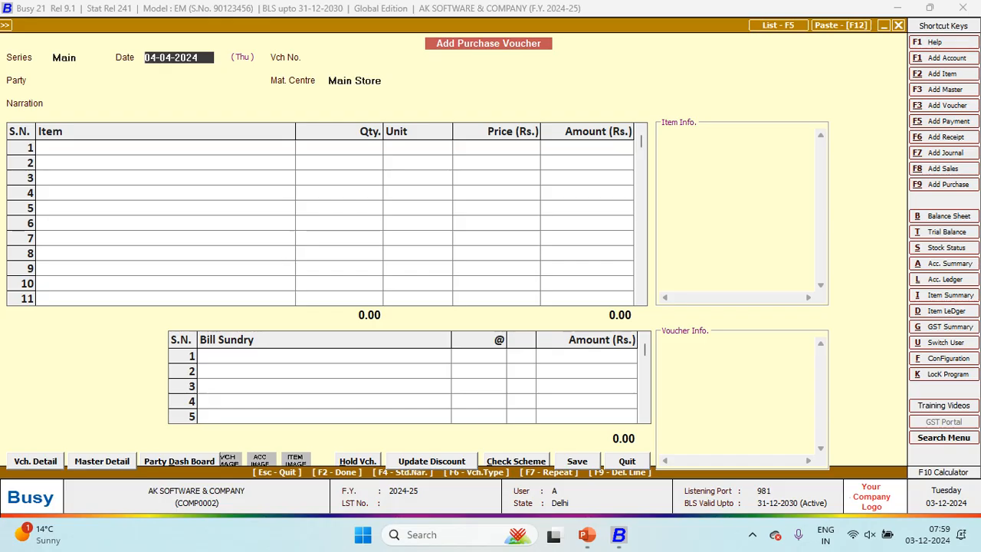
# Step: Run the supplier's account ledger and open purchase entry 440, credited 13,000.00
pyautogui.hotkey('alt', 'l')
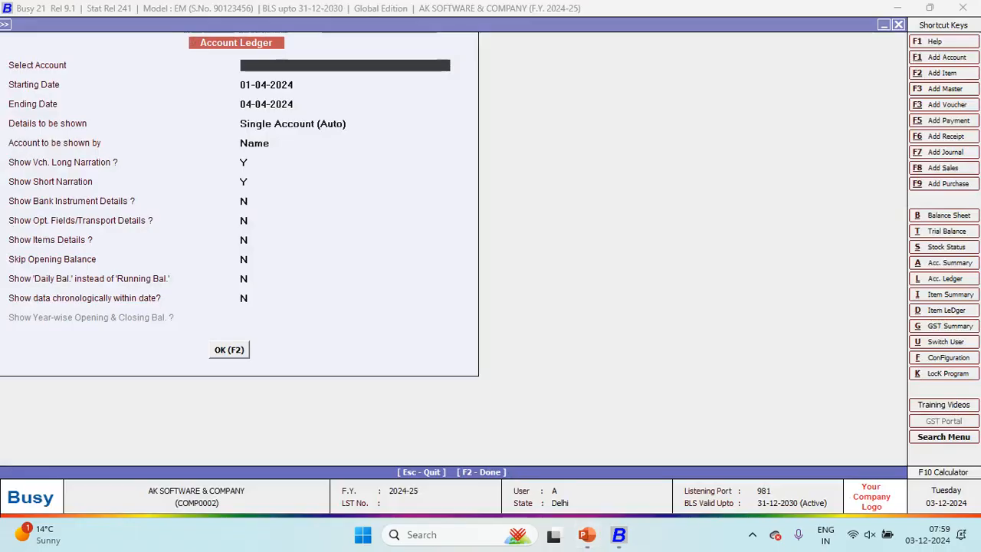
pyautogui.write('ASH')
pyautogui.press('Down')
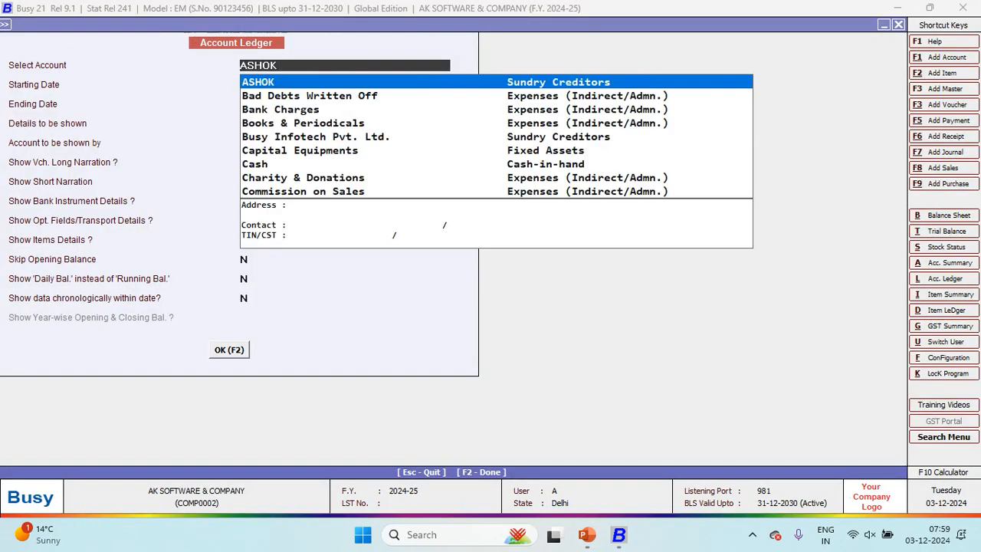
pyautogui.press('Return')
pyautogui.press('Return')
pyautogui.press('Return')
pyautogui.press('Return')
pyautogui.press('Return')
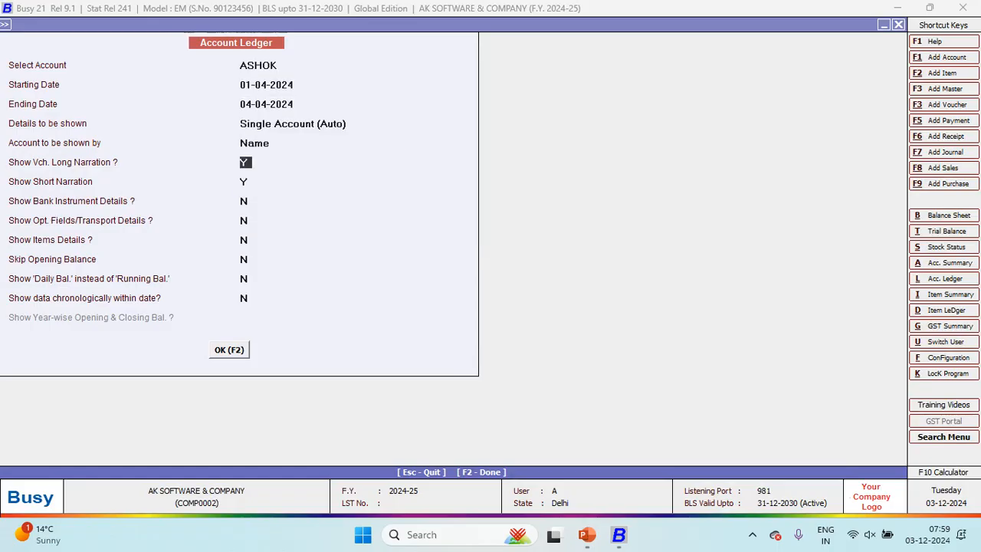
pyautogui.press('F2')
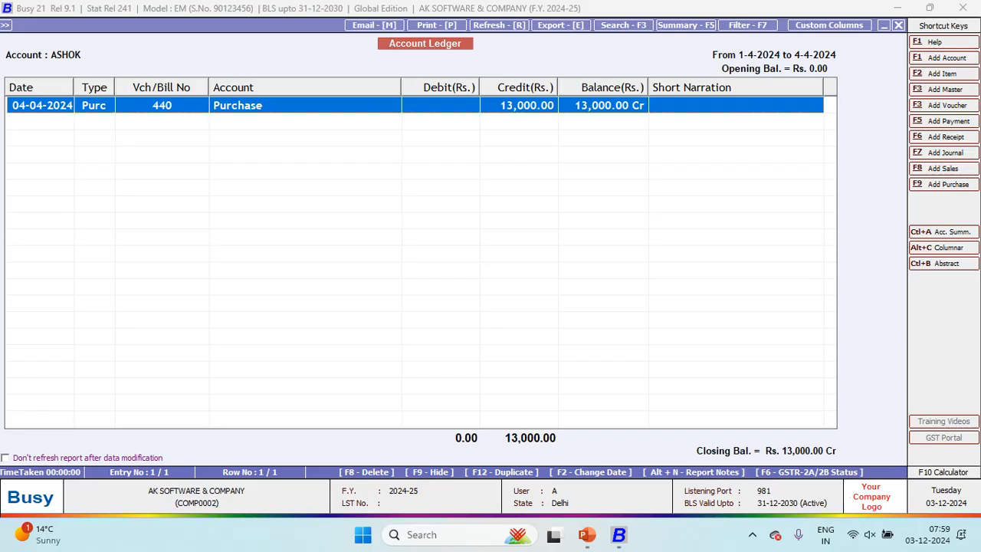
pyautogui.press('Return')
pyautogui.press('Return')
pyautogui.press('Return')
pyautogui.press('Return')
pyautogui.press('Return')
pyautogui.press('Return')
pyautogui.press('Return')
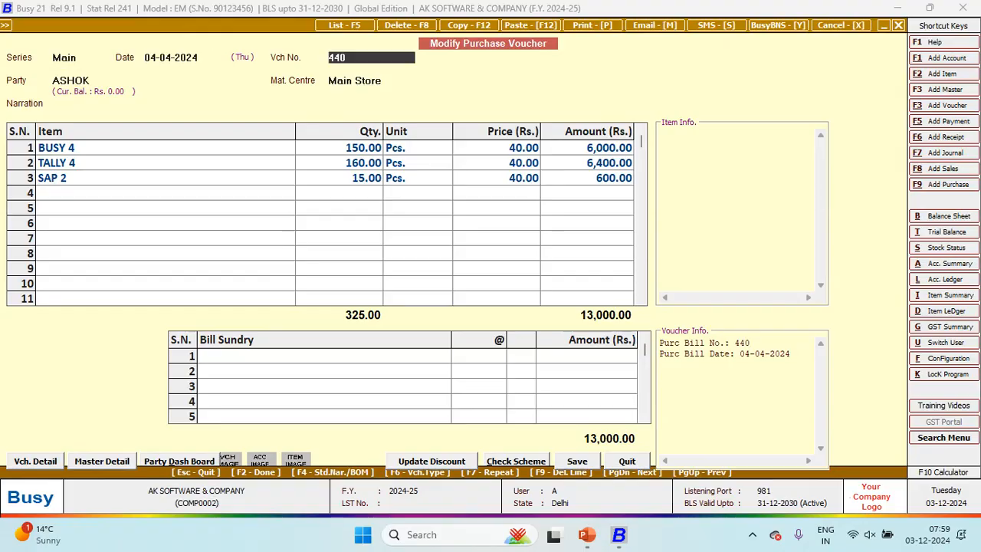
# Step: Change SAP 2's quantity to 150, save voucher 440 at 18,400.00, and close the ledger
pyautogui.press('Down')
pyautogui.press('Down')
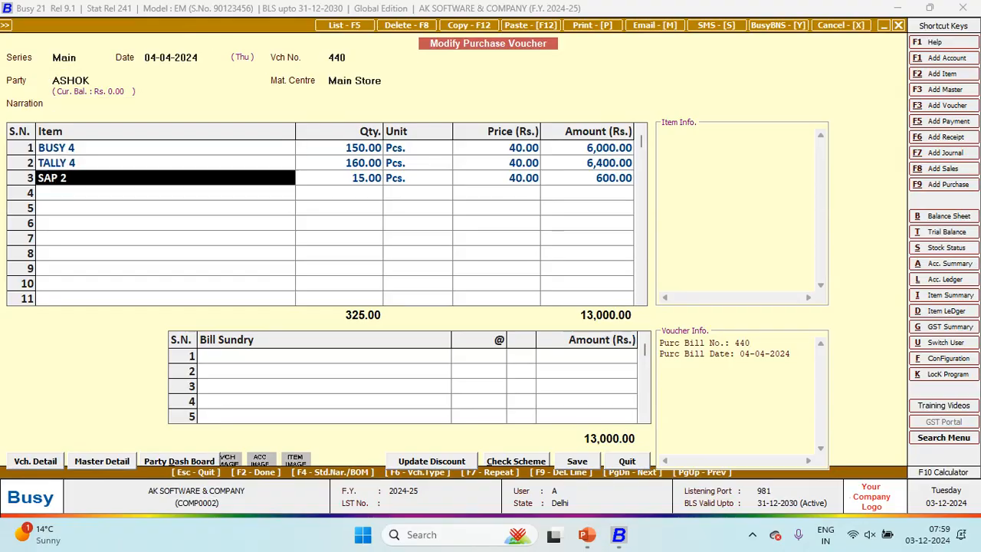
pyautogui.press('Return')
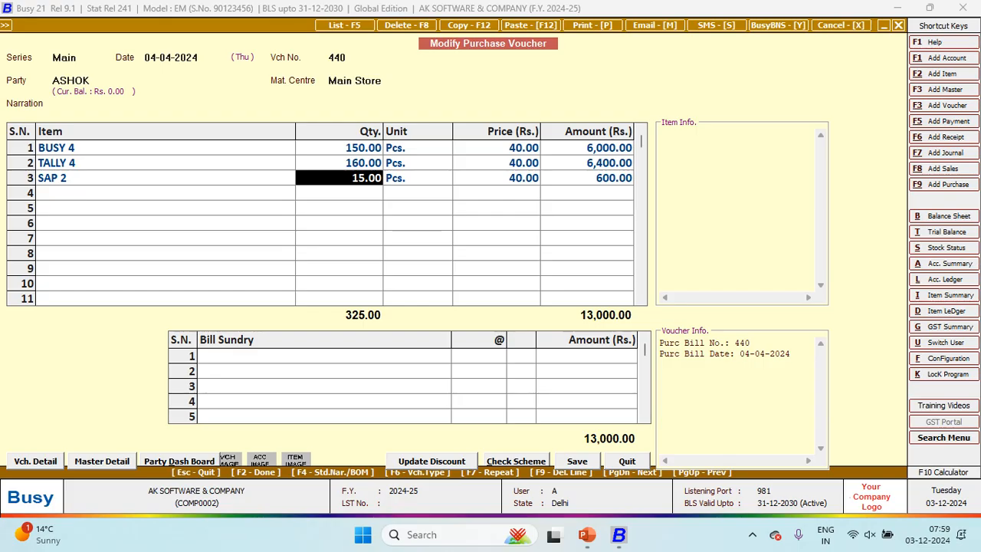
pyautogui.write('150')
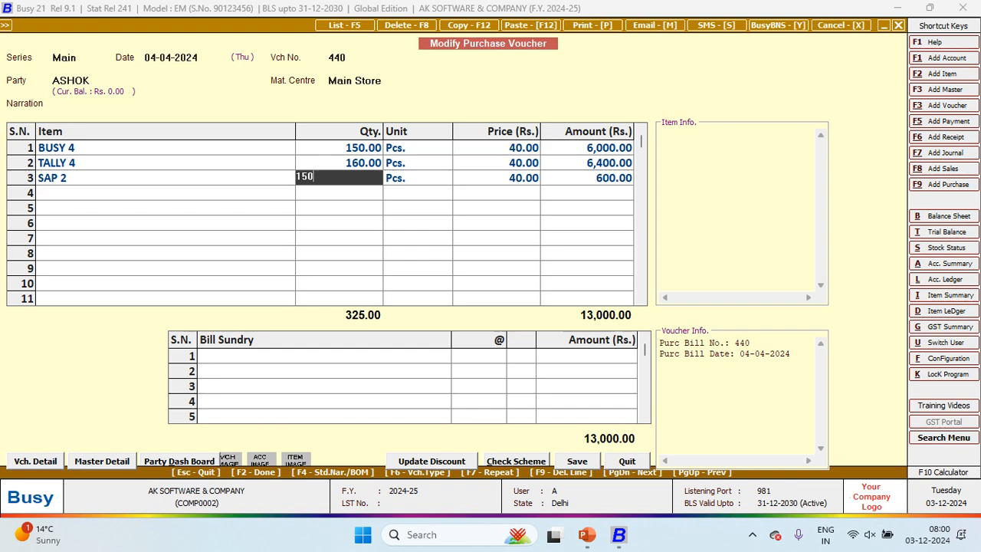
pyautogui.press('Return')
pyautogui.press('Return')
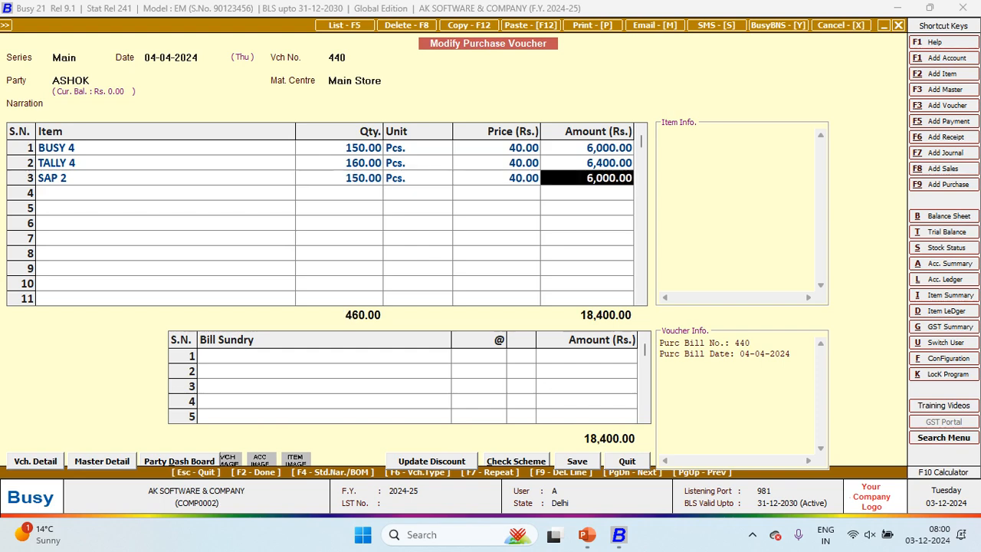
pyautogui.press('Return')
pyautogui.press('Return')
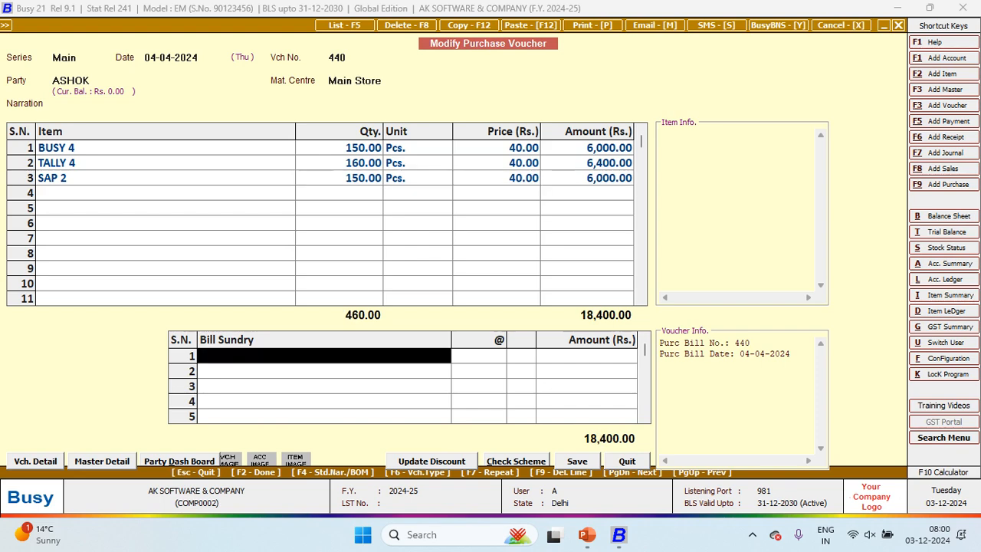
pyautogui.press('Return')
pyautogui.press('F2')
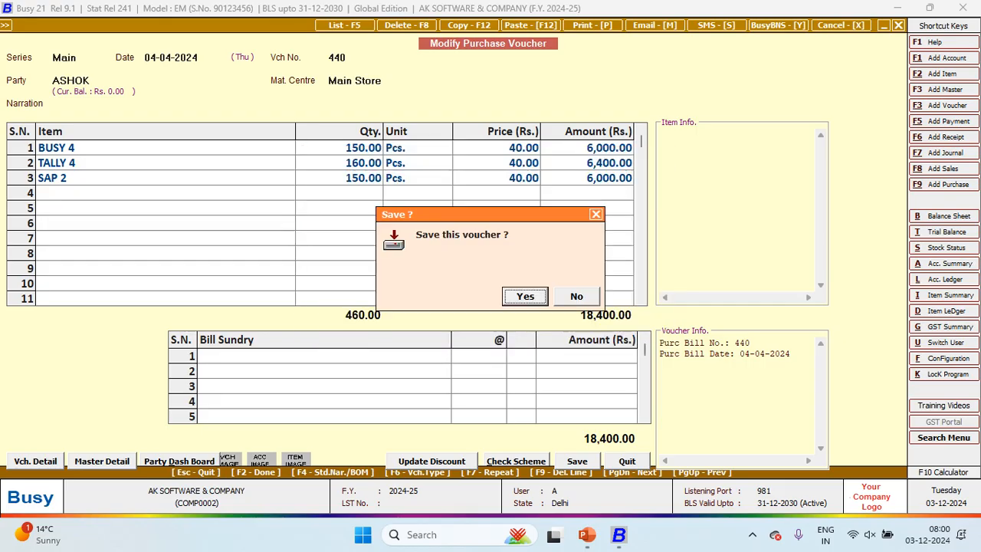
pyautogui.press('Return')
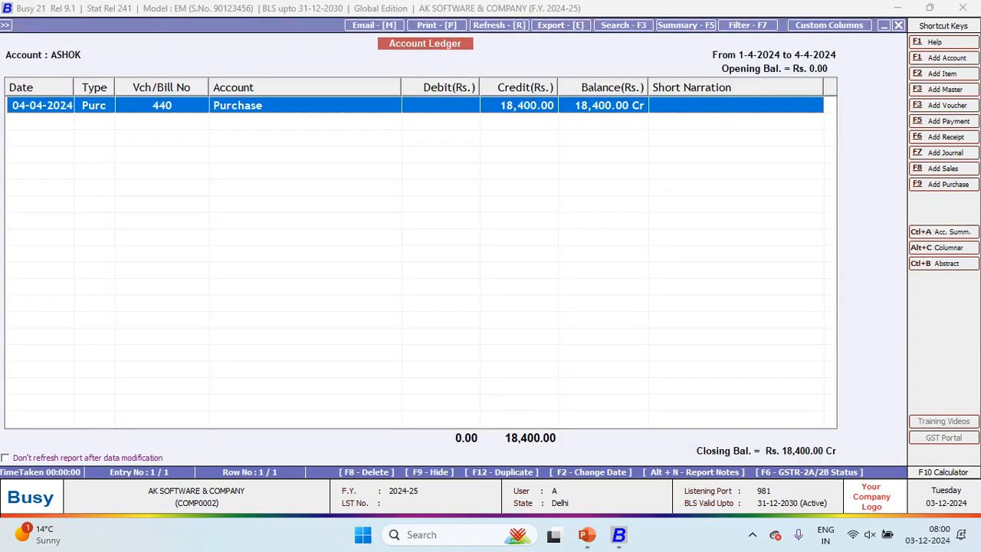
pyautogui.press('Escape')
pyautogui.press('Escape')
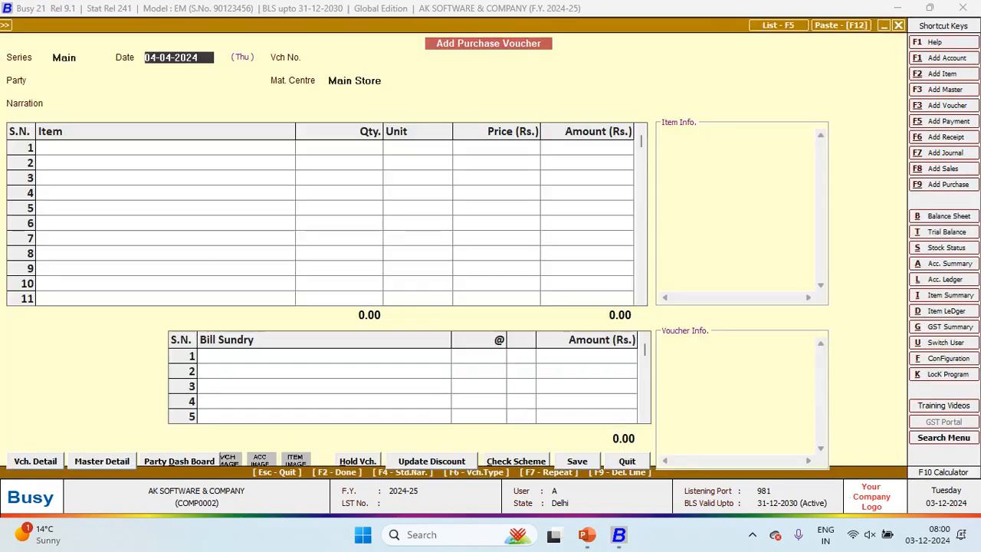
# Step: Date the voucher 05-04-2024, number it 556, and start a new party account
pyautogui.hotkey('alt', 'Tab')
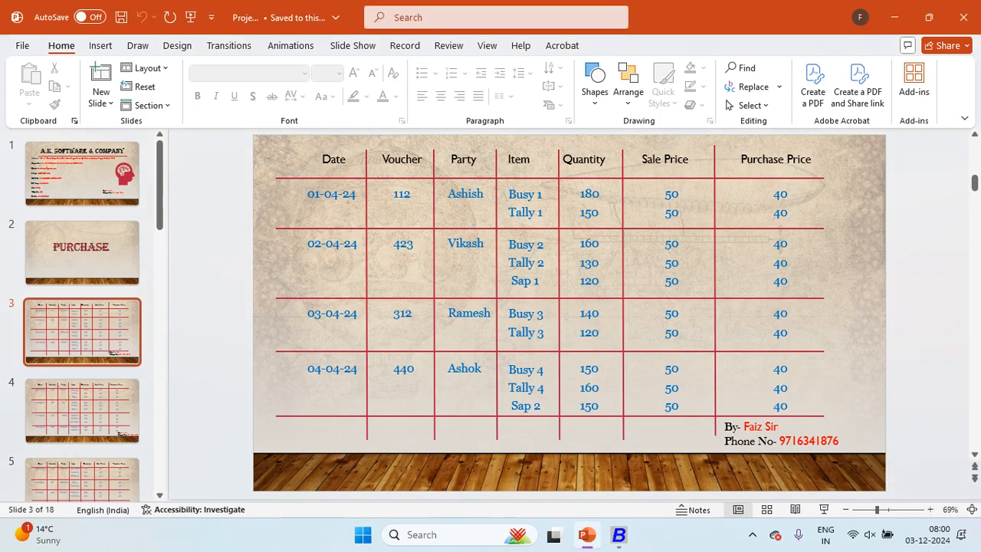
pyautogui.press('Down')
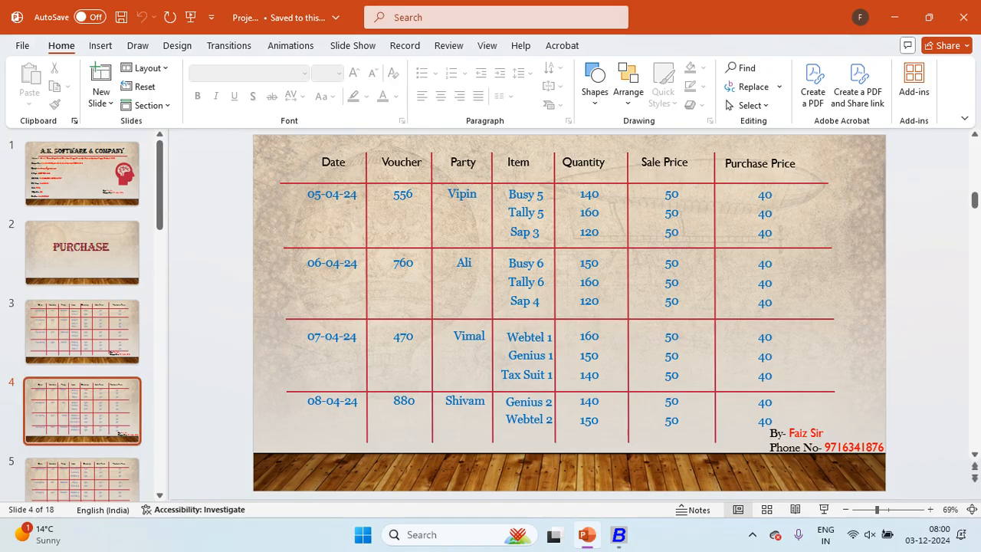
pyautogui.hotkey('alt', 'Tab')
pyautogui.write('05-04-2024')
pyautogui.press('Return')
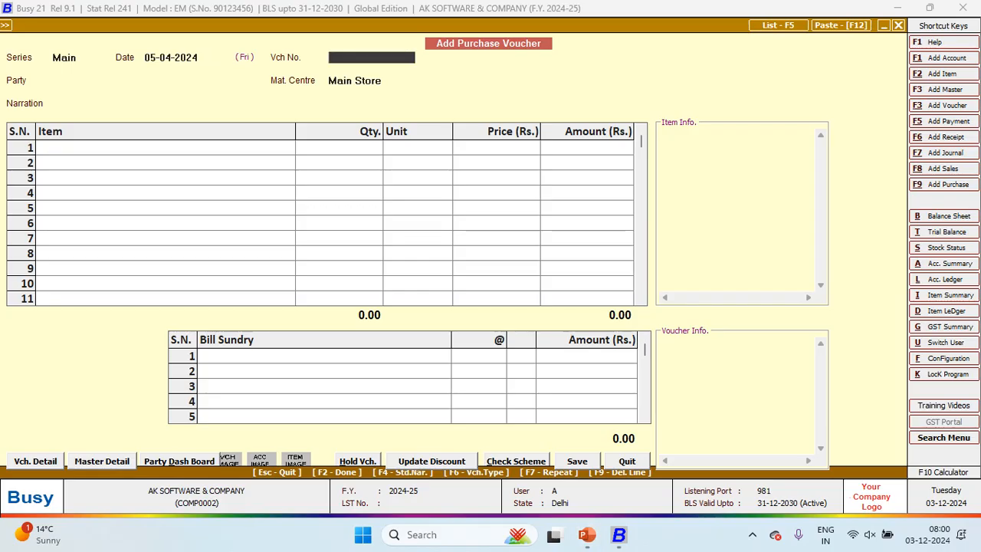
pyautogui.write('556')
pyautogui.press('Return')
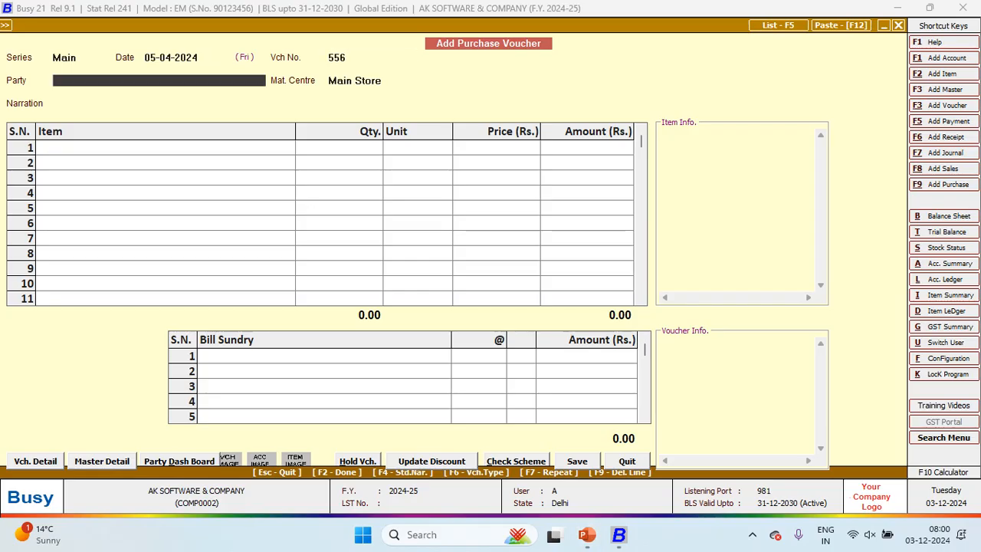
pyautogui.hotkey('alt', 'Tab')
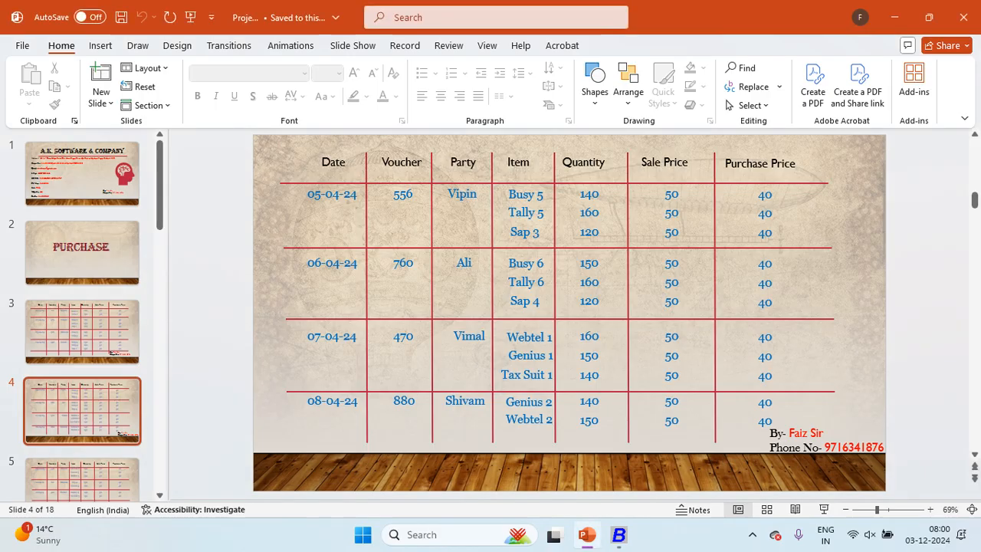
pyautogui.hotkey('alt', 'Tab')
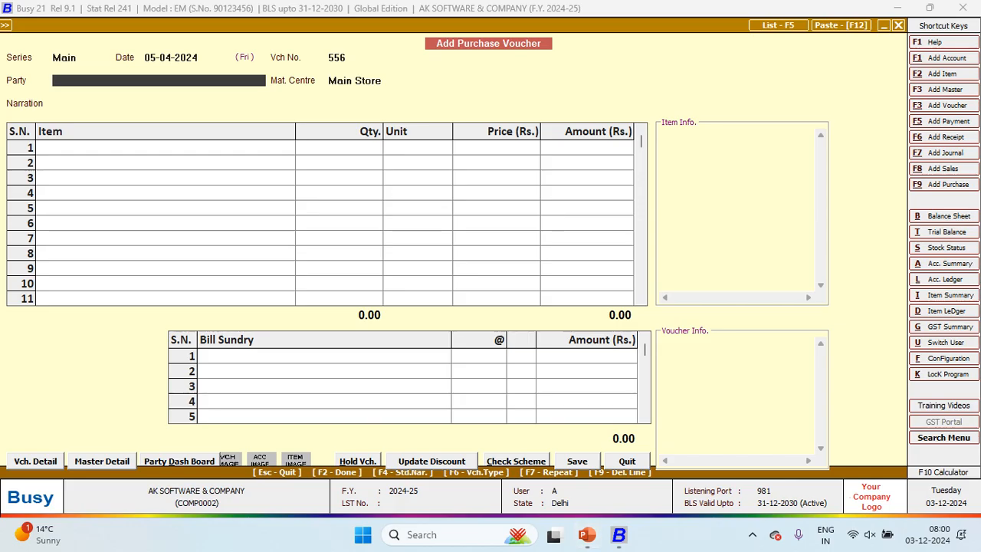
pyautogui.press('F3')
# Step: Create supplier account VIPIN under the Sundry Creditors group and save it
pyautogui.write('VIPIN')
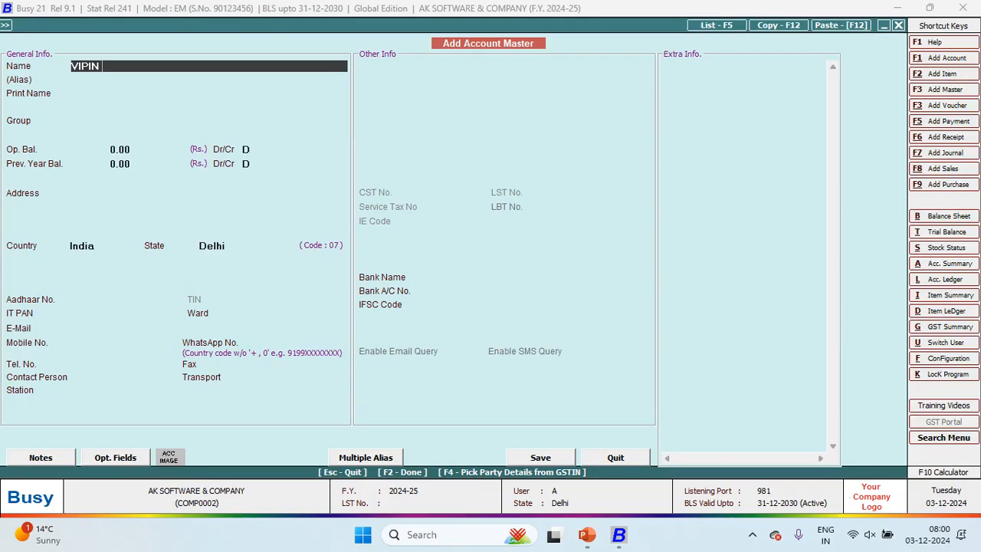
pyautogui.press('Return')
pyautogui.press('Return')
pyautogui.press('Return')
pyautogui.write('SUN')
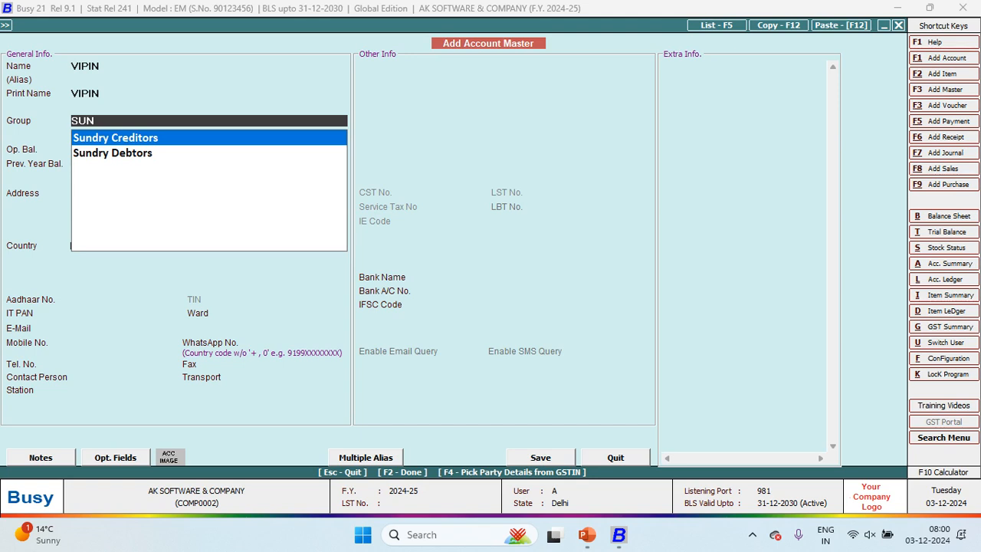
pyautogui.press('Return')
pyautogui.press('Return')
pyautogui.press('Return')
pyautogui.press('Return')
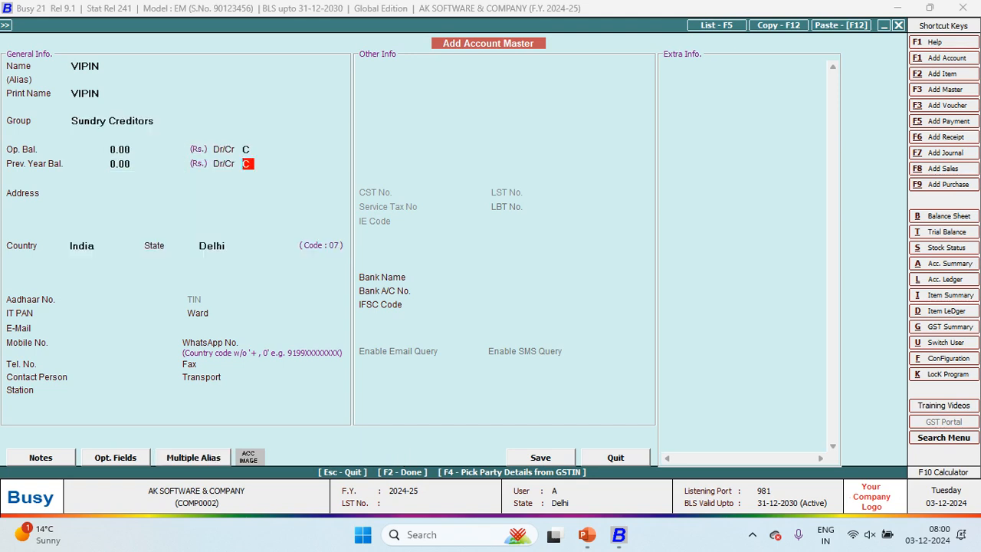
pyautogui.press('Return')
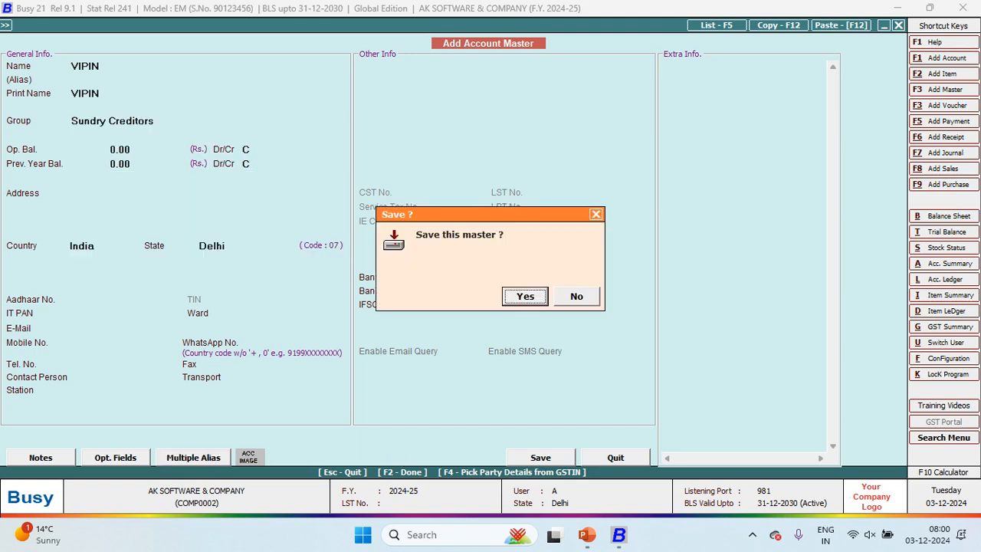
pyautogui.press('Return')
pyautogui.press('Return')
pyautogui.press('Return')
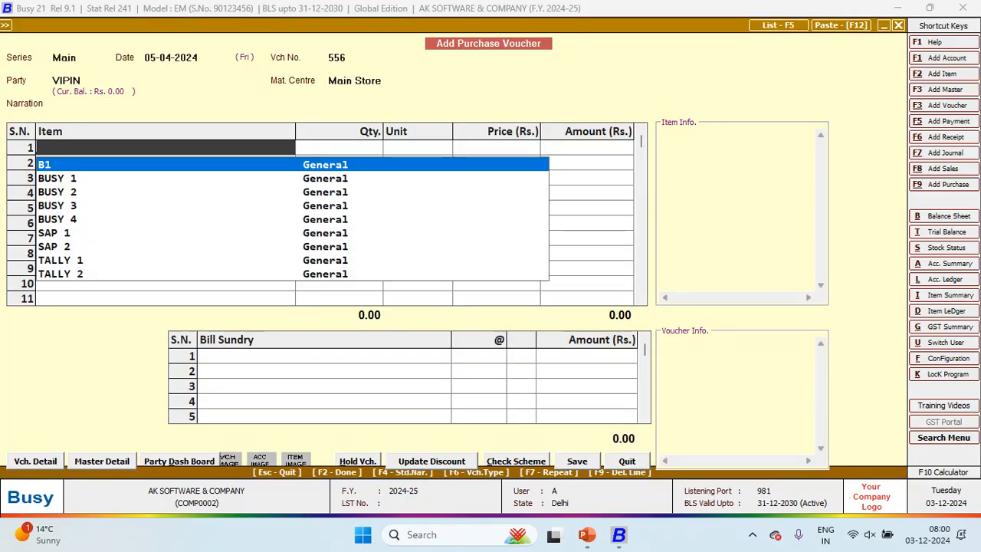
# Step: Start a new stock item named BUSY 5 with unit Pcs
pyautogui.hotkey('alt', 'Tab')
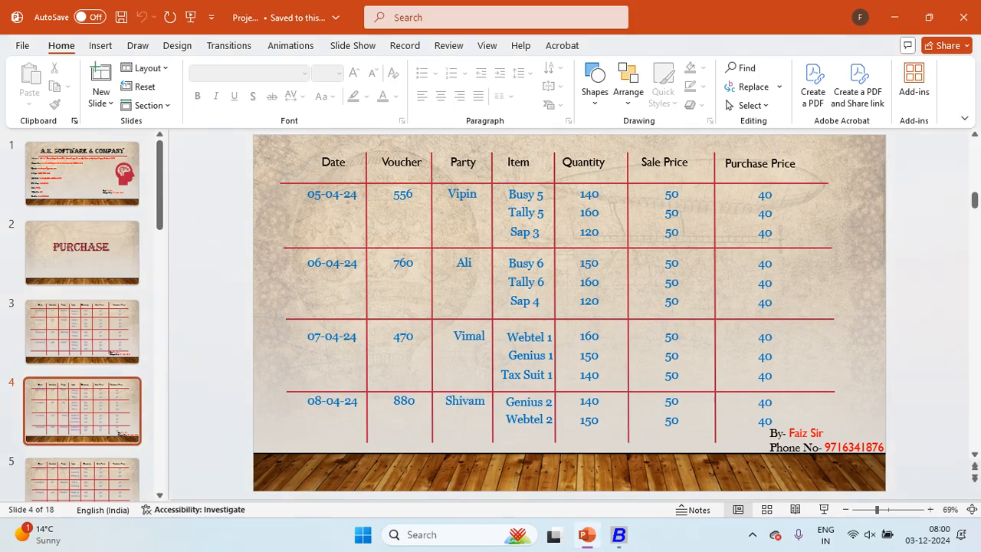
pyautogui.hotkey('alt', 'Tab')
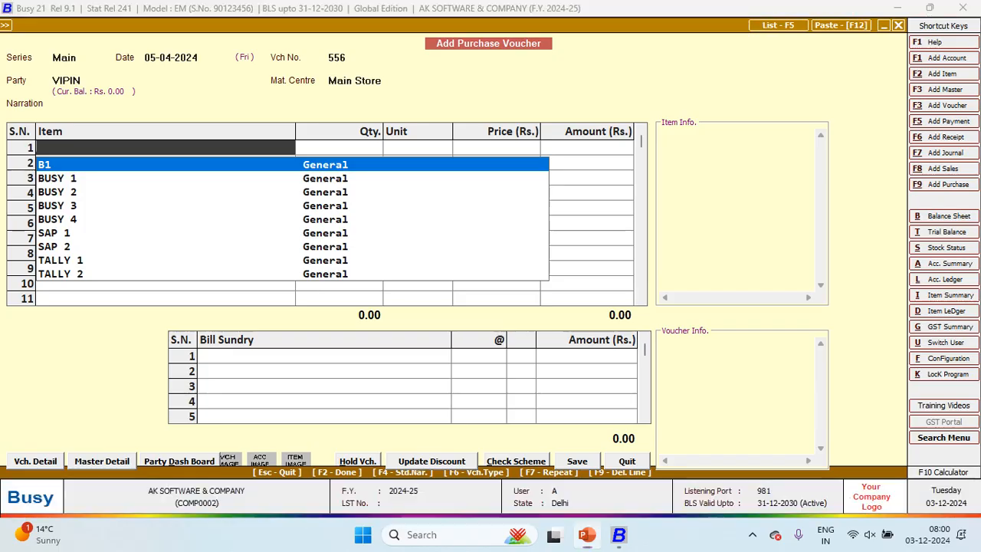
pyautogui.press('F3')
pyautogui.write('BUSY 5')
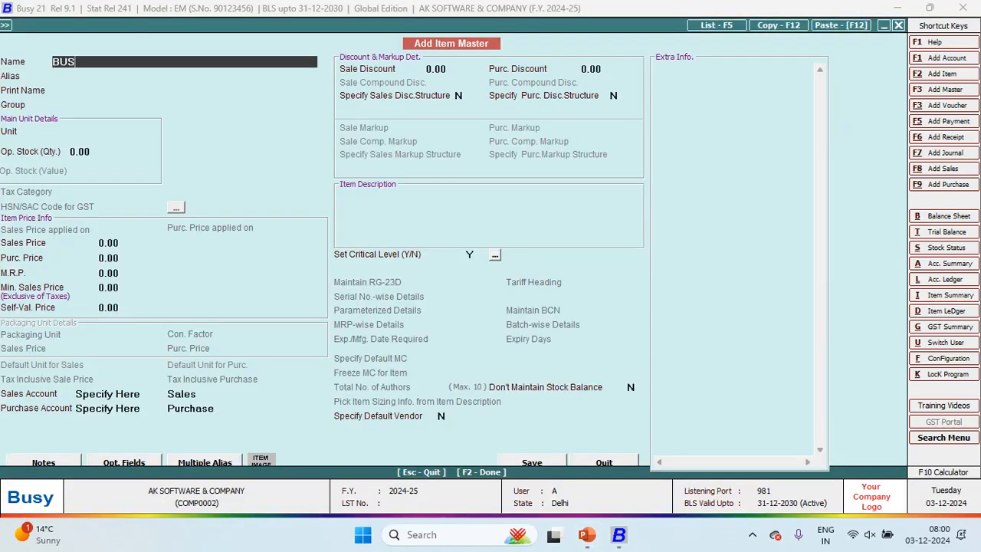
pyautogui.press('Return')
pyautogui.press('Return')
pyautogui.press('Return')
pyautogui.press('Return')
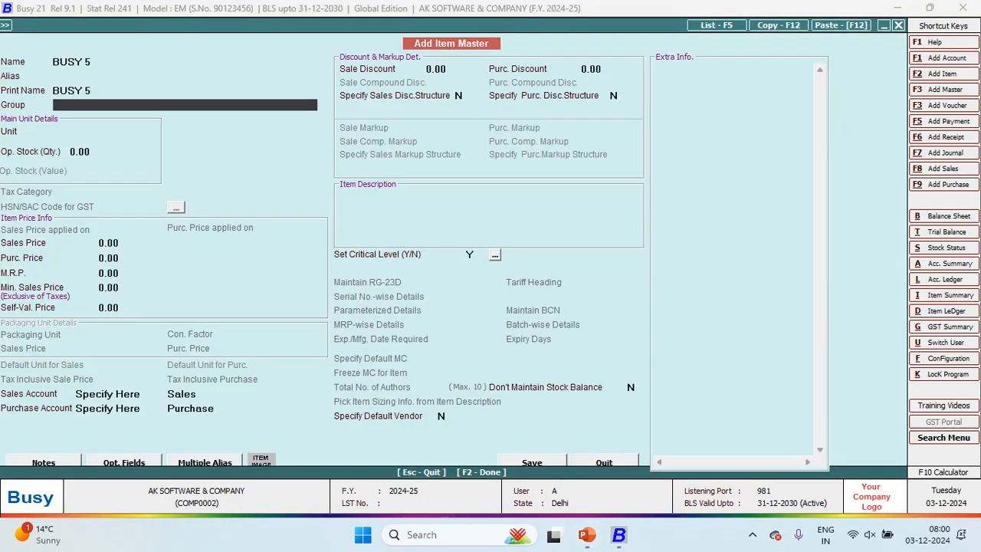
pyautogui.write('p')
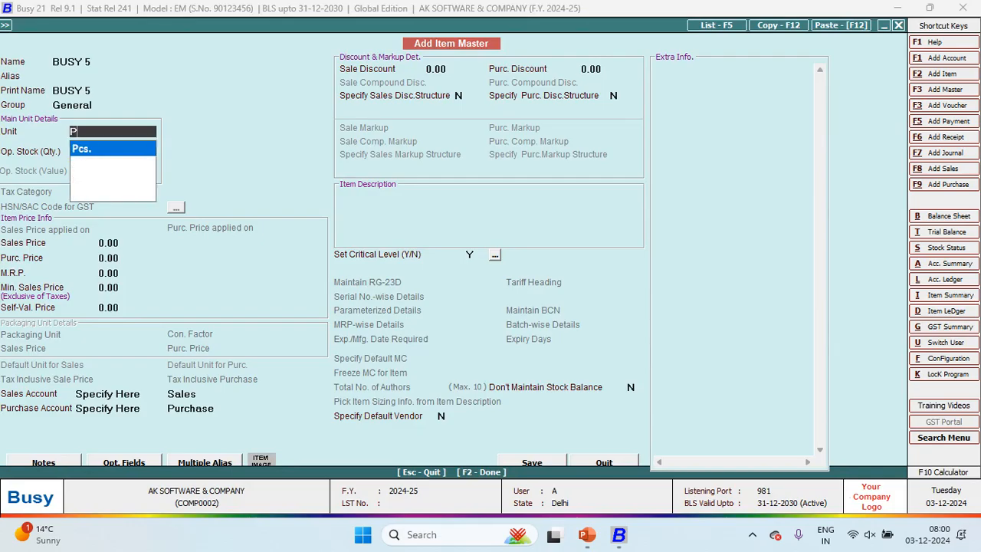
pyautogui.press('Return')
pyautogui.press('Return')
# Step: Give BUSY 5 sales price 50, purchase price 40 and the Purchase account, then save it
pyautogui.write('50')
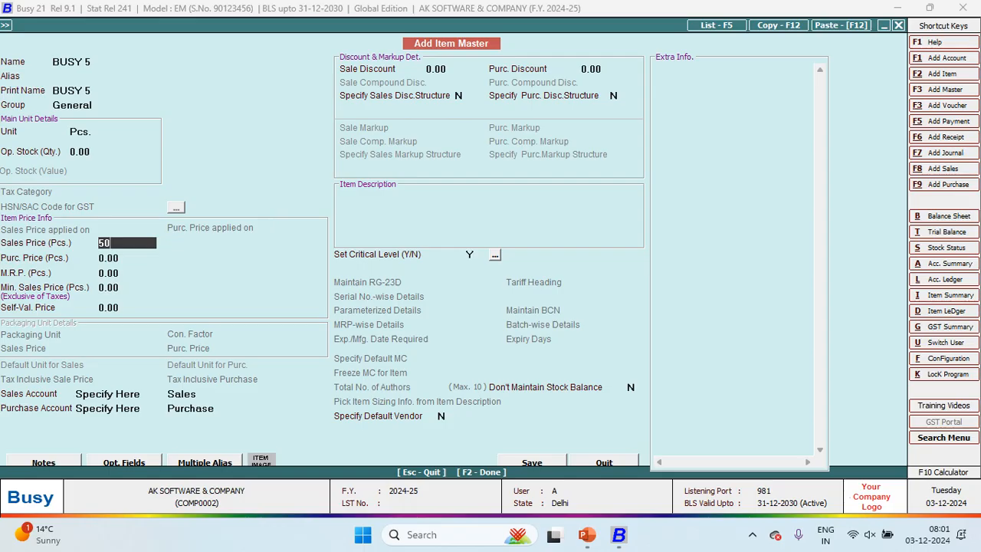
pyautogui.press('Return')
pyautogui.write('40')
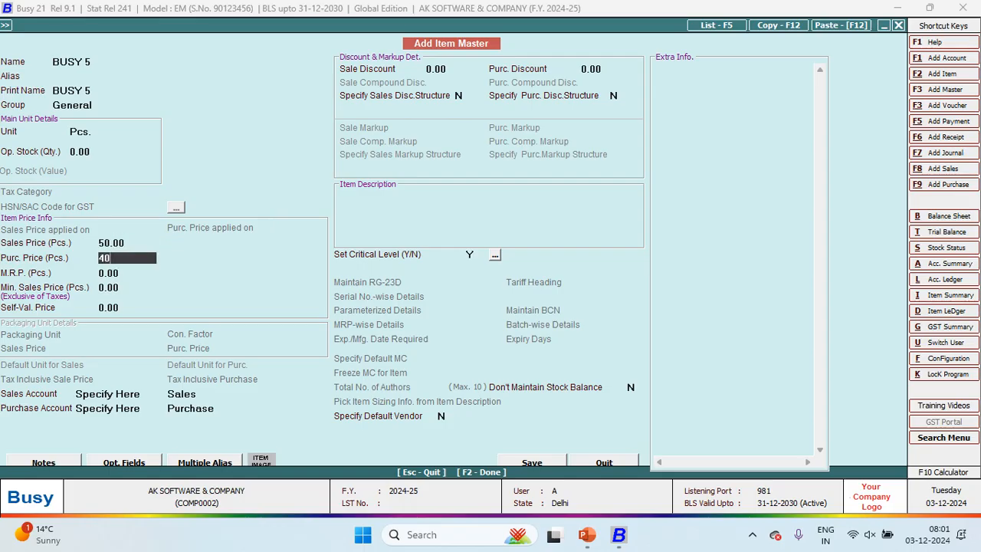
pyautogui.press('Return')
pyautogui.press('Return')
pyautogui.press('Return')
pyautogui.press('Return')
pyautogui.press('Return')
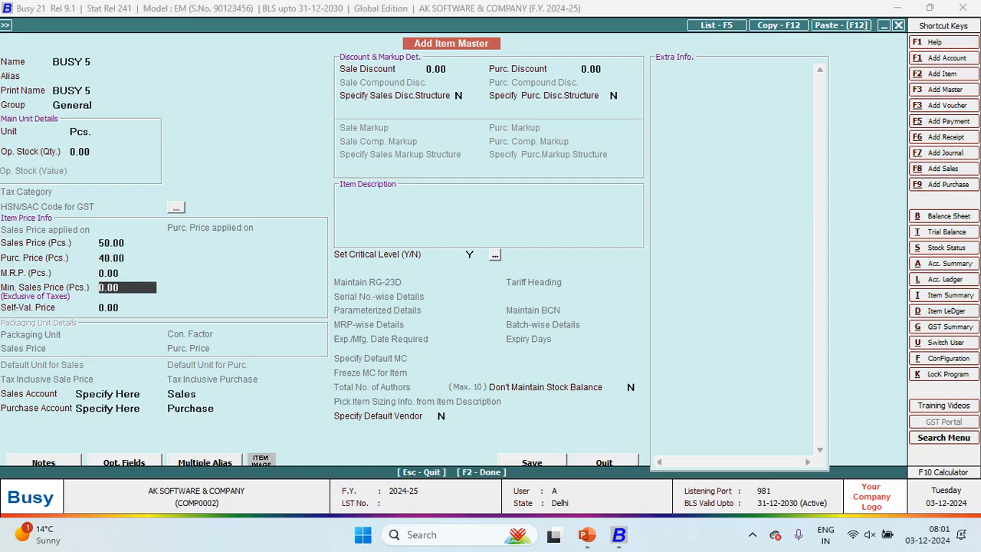
pyautogui.press('Return')
pyautogui.press('Return')
pyautogui.press('Return')
pyautogui.press('Return')
pyautogui.press('Return')
pyautogui.press('Return')
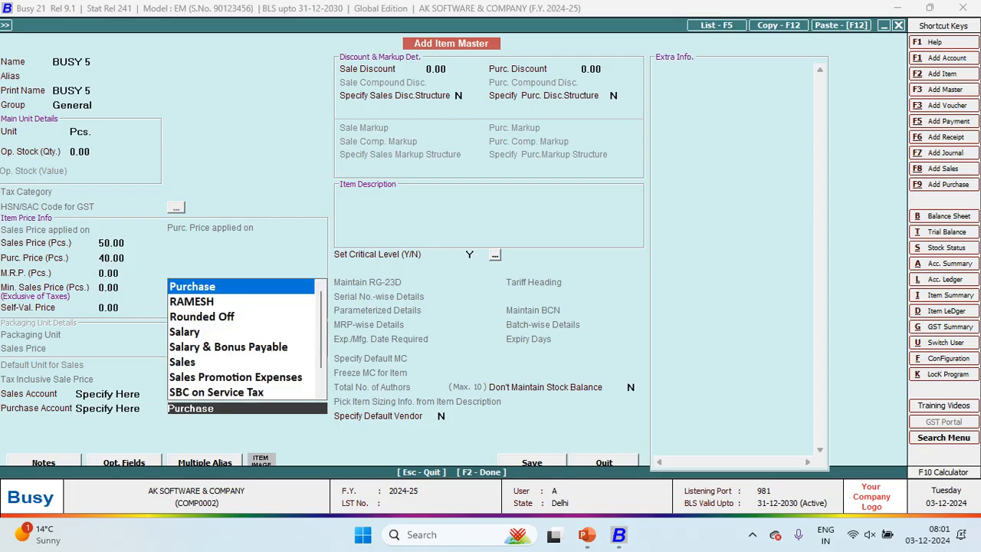
pyautogui.press('Return')
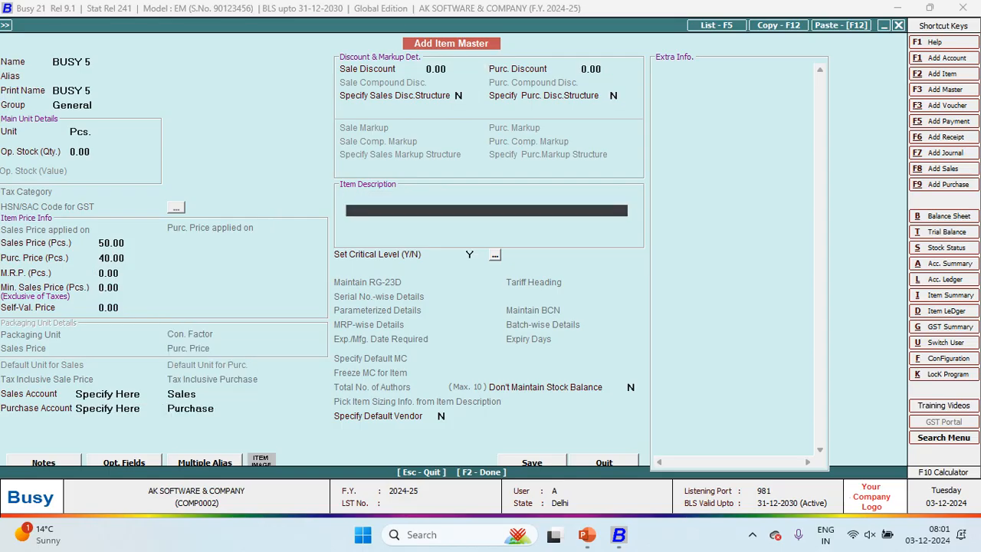
pyautogui.press('F2')
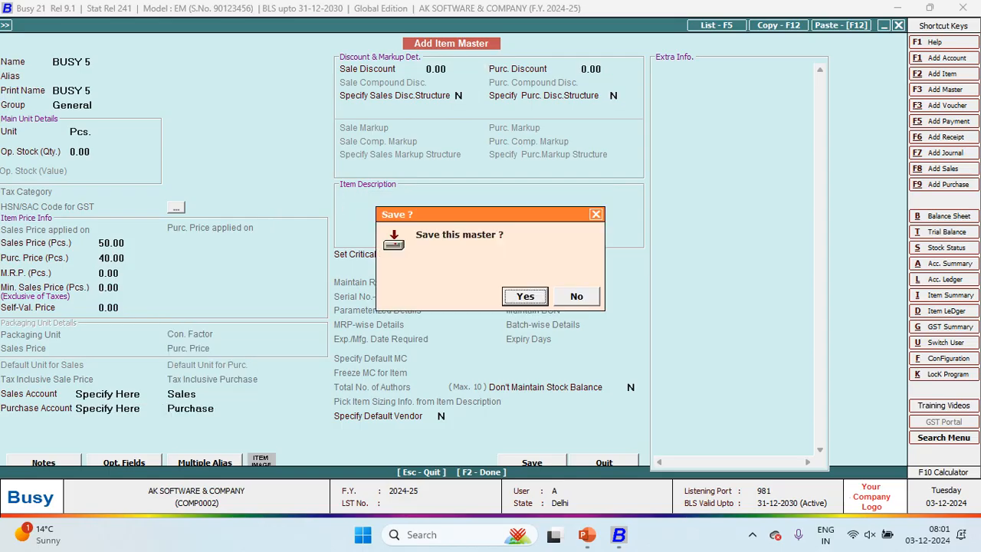
pyautogui.press('Return')
# Step: Bill 140 Pcs. of BUSY 5 at 40 on voucher 556
pyautogui.hotkey('alt', 'Tab')
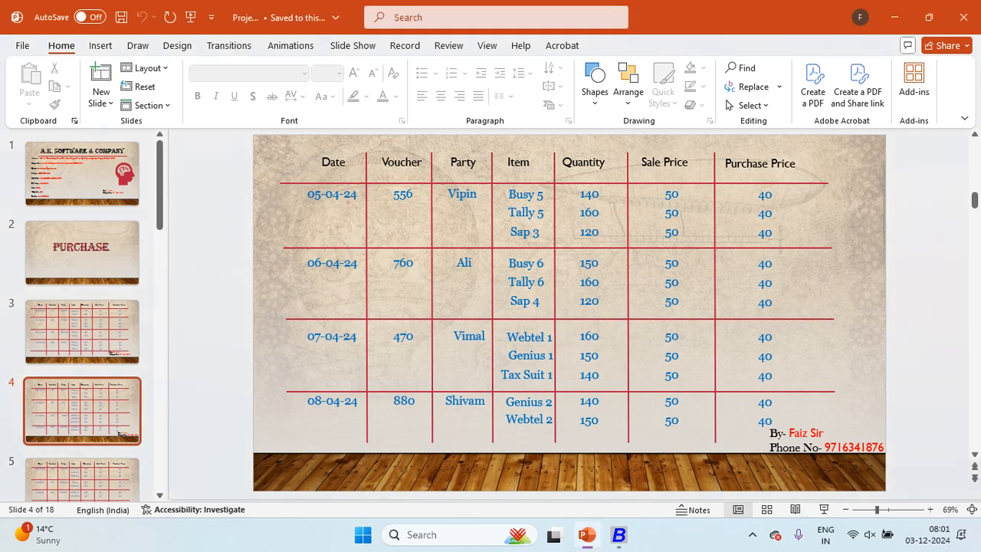
pyautogui.hotkey('alt', 'Tab')
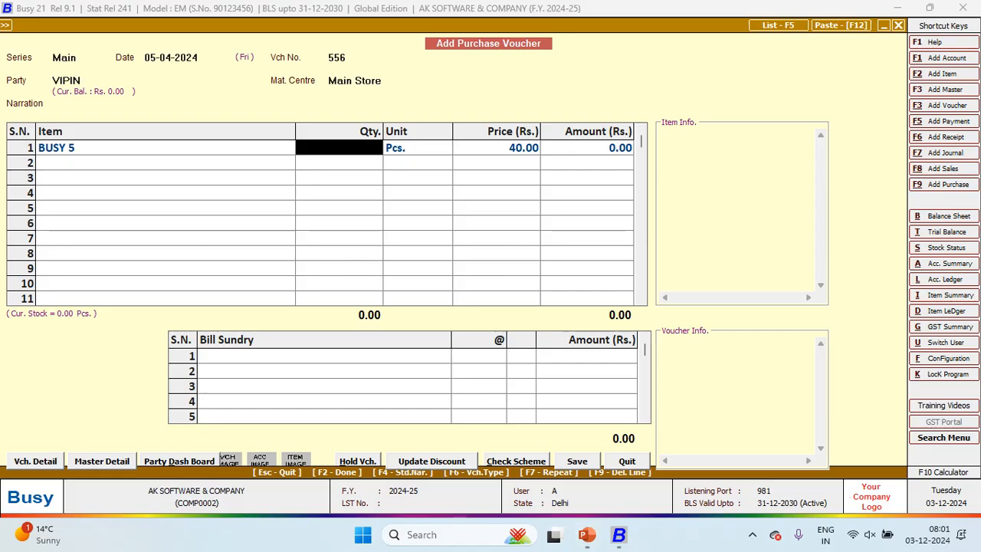
pyautogui.write('140')
pyautogui.press('Return')
pyautogui.press('Return')
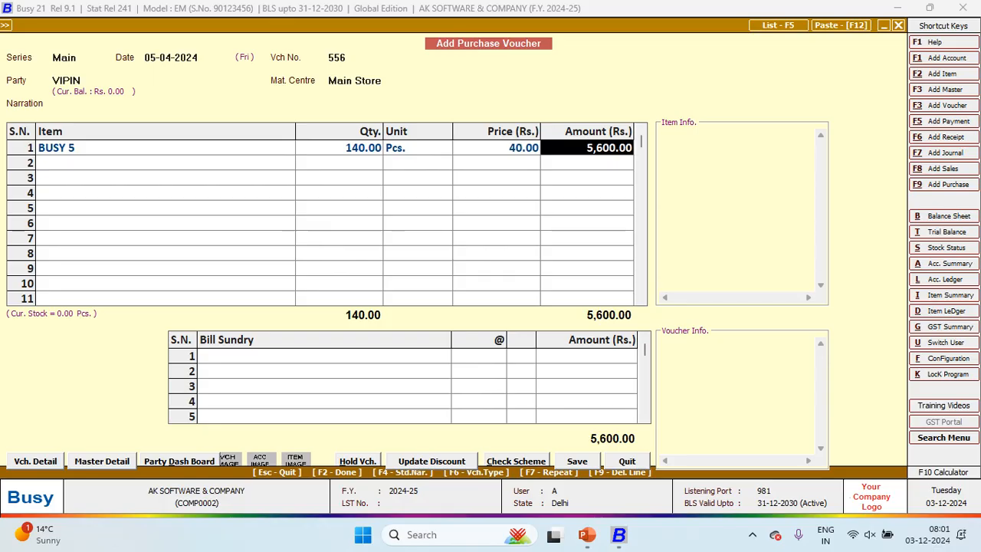
pyautogui.press('Return')
pyautogui.press('Return')
# Step: Create stock item TALLY 5 in Pcs. with sales price 50 and purchase price 40
pyautogui.press('F3')
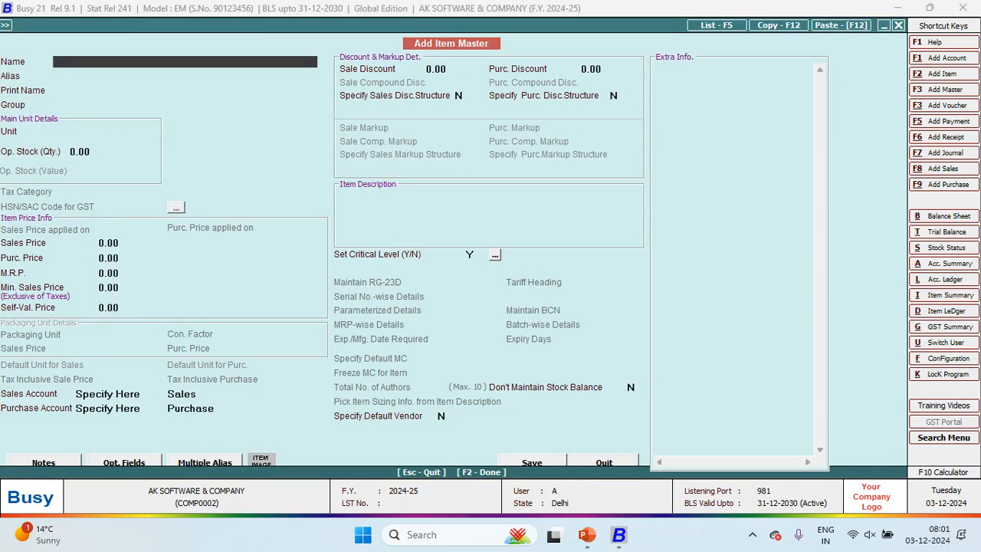
pyautogui.hotkey('alt', 'Tab')
pyautogui.hotkey('alt', 'Tab')
pyautogui.write('TALLY 5')
pyautogui.press('Return')
pyautogui.press('Return')
pyautogui.press('Return')
pyautogui.press('Return')
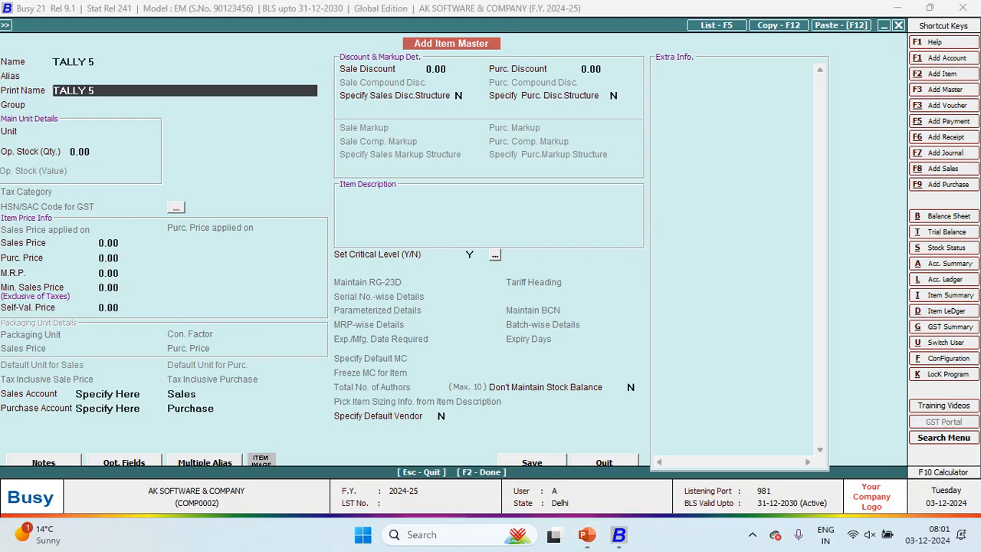
pyautogui.write('P')
pyautogui.press('Return')
pyautogui.press('Return')
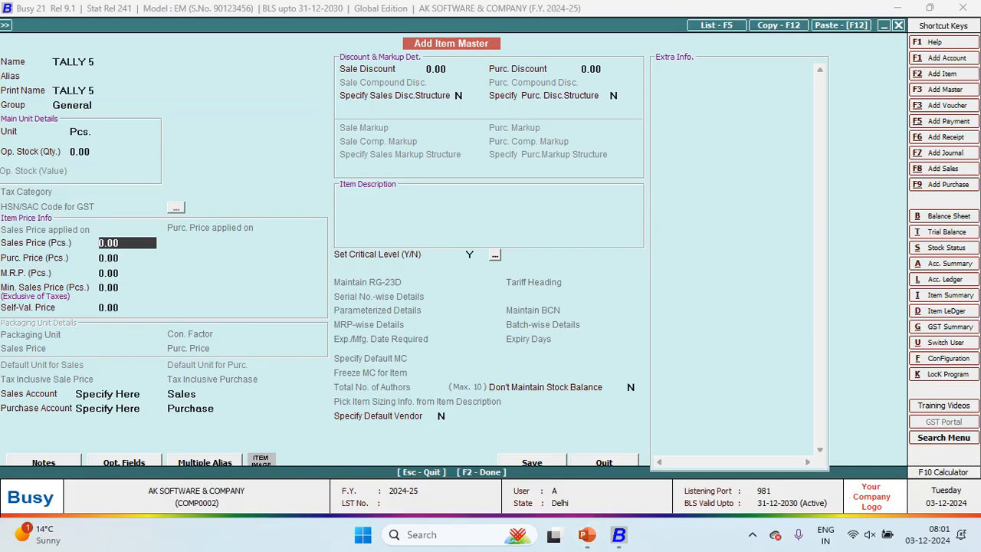
pyautogui.write('50')
pyautogui.press('Return')
pyautogui.write('40')
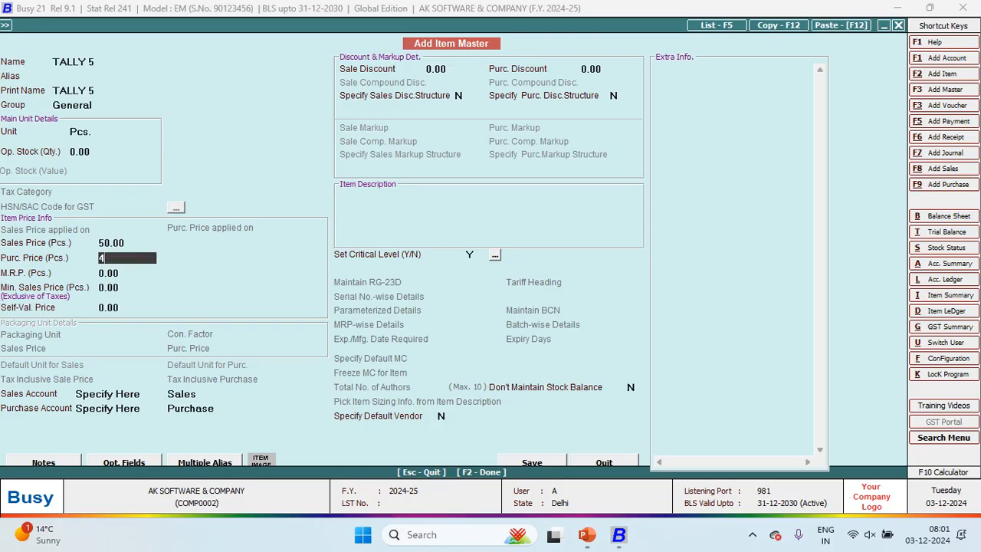
pyautogui.press('Return')
pyautogui.press('Return')
pyautogui.press('Return')
pyautogui.press('Return')
pyautogui.press('Return')
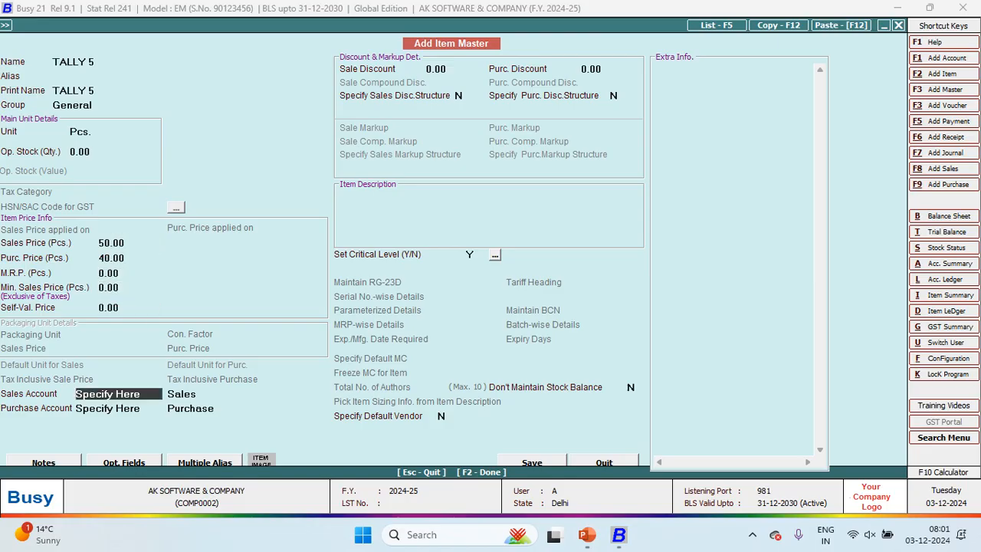
# Step: Save TALLY 5 and bill 160 Pcs. of it on the voucher
pyautogui.press('F2')
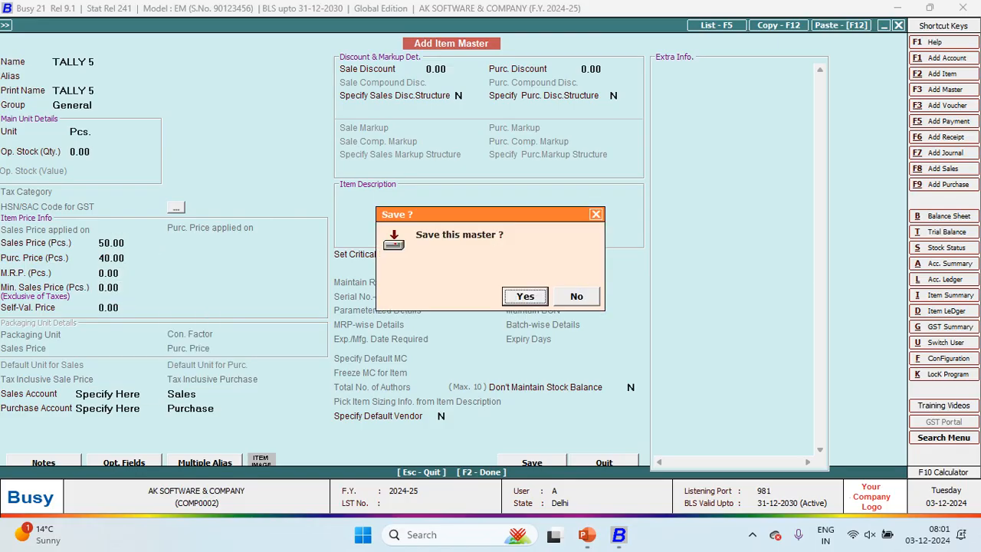
pyautogui.press('Return')
pyautogui.hotkey('alt', 'Tab')
pyautogui.hotkey('alt', 'Tab')
pyautogui.write('160')
pyautogui.press('Return')
pyautogui.press('Return')
pyautogui.press('Return')
pyautogui.press('Return')
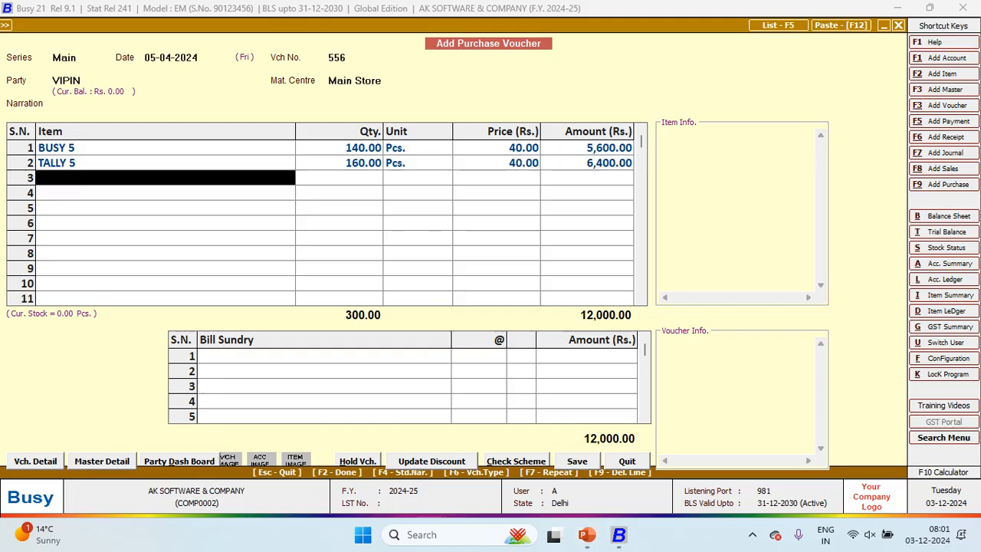
# Step: Create stock item SAP 3 in Pcs. with sales price 50 and purchase price 40
pyautogui.hotkey('alt', 'F2')
pyautogui.hotkey('alt', 'Tab')
pyautogui.hotkey('alt', 'Tab')
pyautogui.write('SAP')
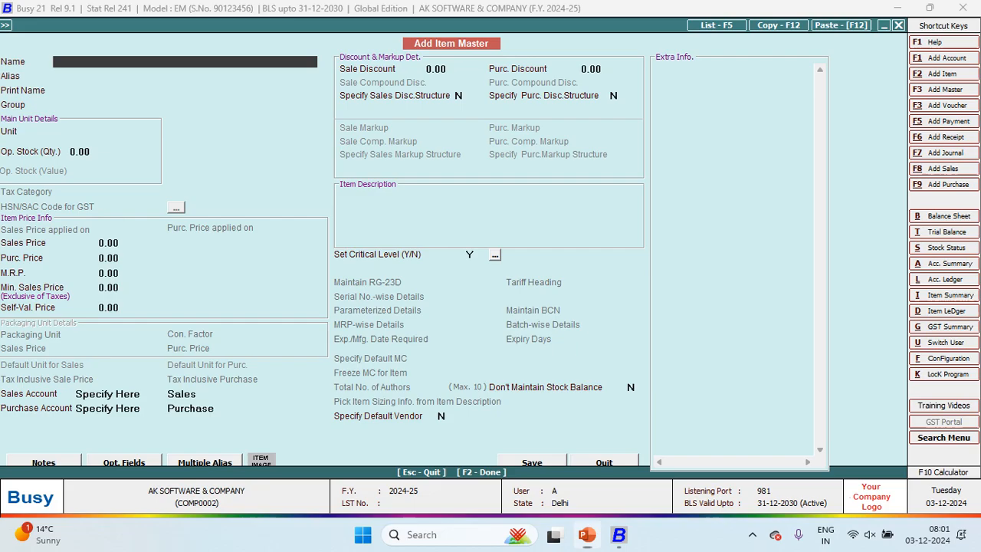
pyautogui.write(' 3')
pyautogui.press('Return')
pyautogui.press('Return')
pyautogui.press('Return')
pyautogui.press('Return')
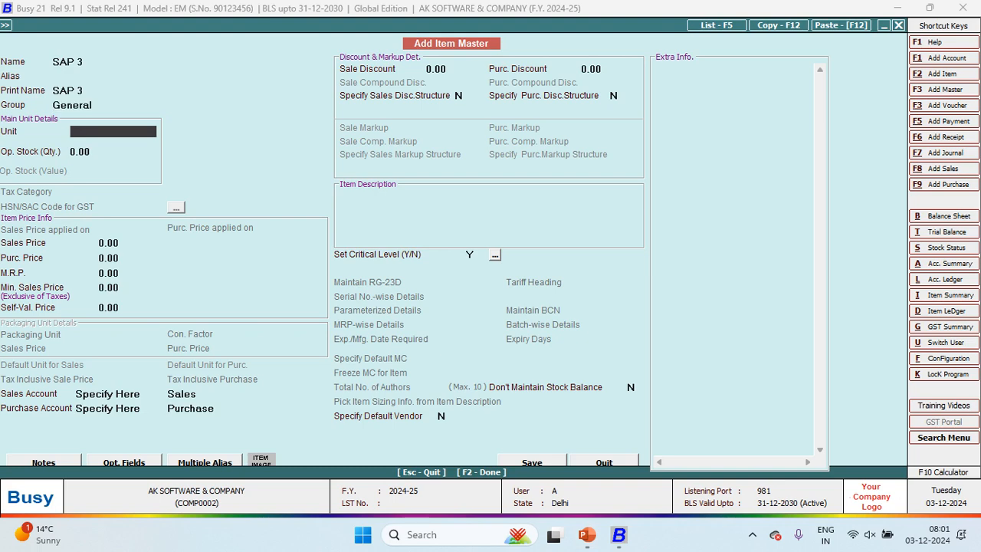
pyautogui.write('P')
pyautogui.press('Return')
pyautogui.press('Return')
pyautogui.write('50')
pyautogui.press('Return')
pyautogui.write('40')
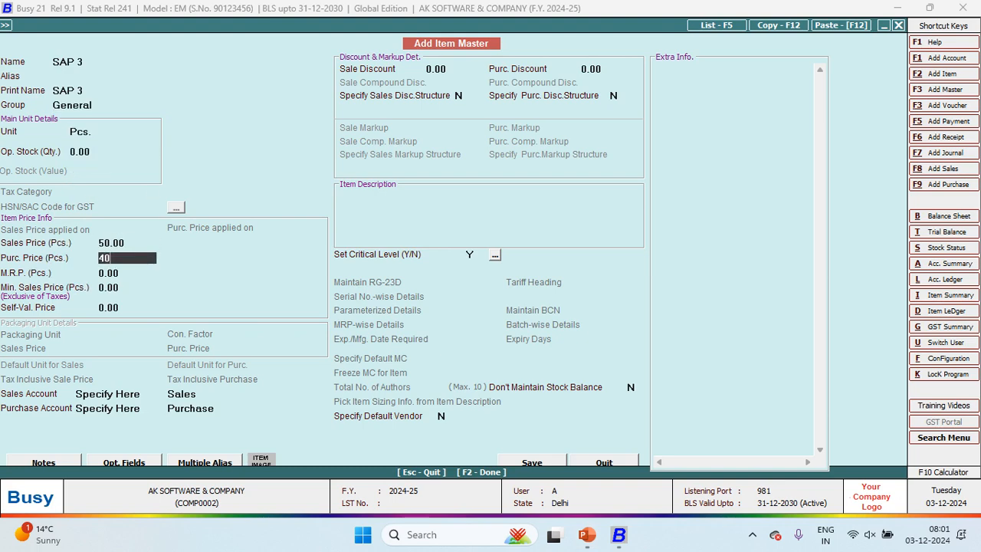
pyautogui.press('Return')
pyautogui.press('Return')
pyautogui.press('Return')
pyautogui.press('Return')
pyautogui.press('Return')
pyautogui.press('Return')
pyautogui.press('Return')
pyautogui.press('Return')
pyautogui.press('Return')
pyautogui.press('Return')
# Step: Save SAP 3 and bill 120 Pcs. of it in voucher row 3
pyautogui.press('F2')
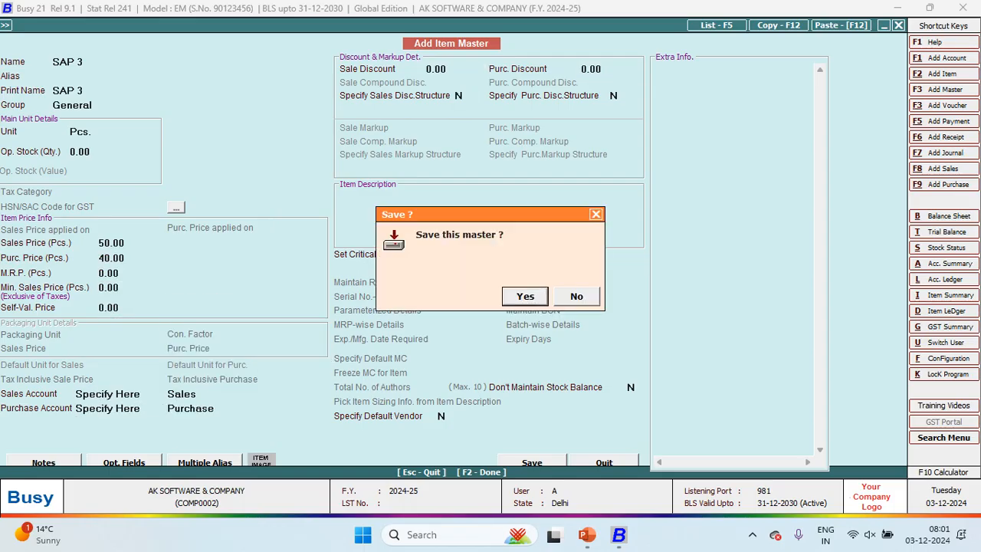
pyautogui.press('Return')
pyautogui.hotkey('alt', 'Tab')
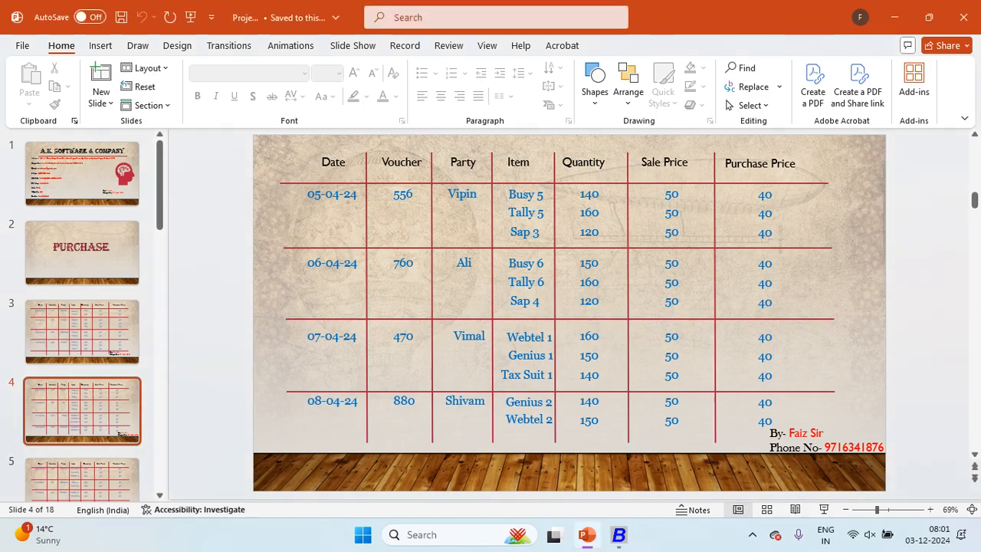
pyautogui.hotkey('alt', 'Tab')
pyautogui.write('12')
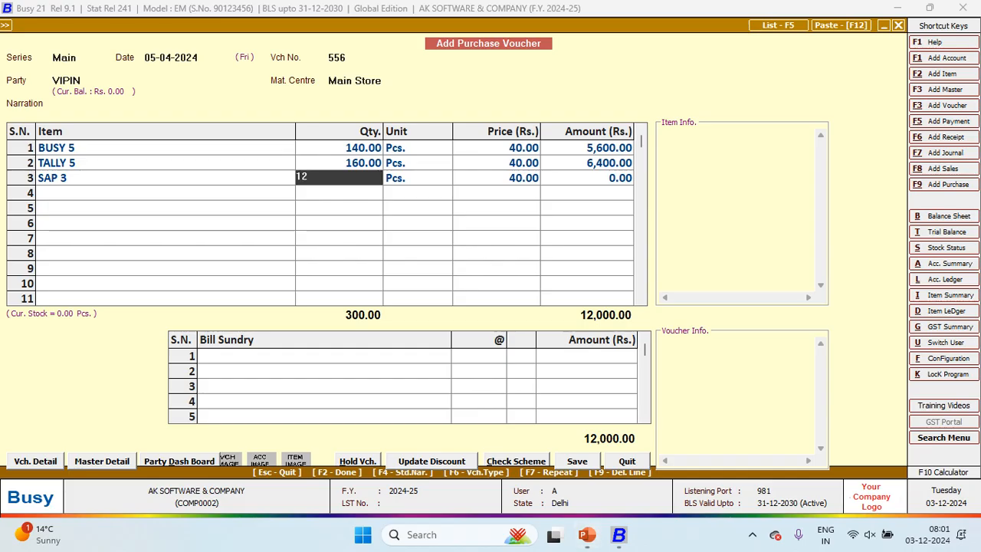
pyautogui.write('0')
pyautogui.press('Return')
pyautogui.press('Return')
pyautogui.press('Return')
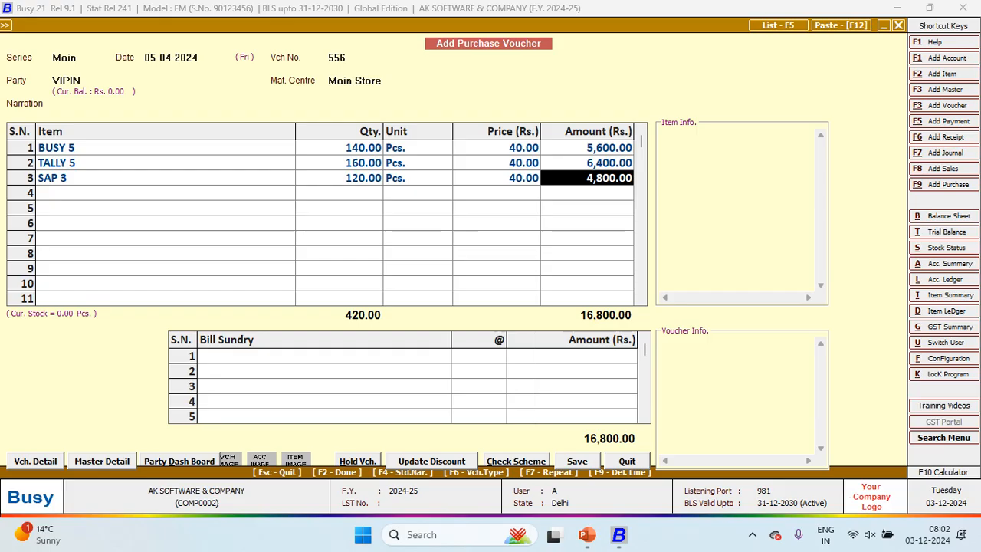
pyautogui.press('Return')
pyautogui.press('Return')
# Step: Add Discount as the first bill sundry line on voucher 556
pyautogui.write('dIS')
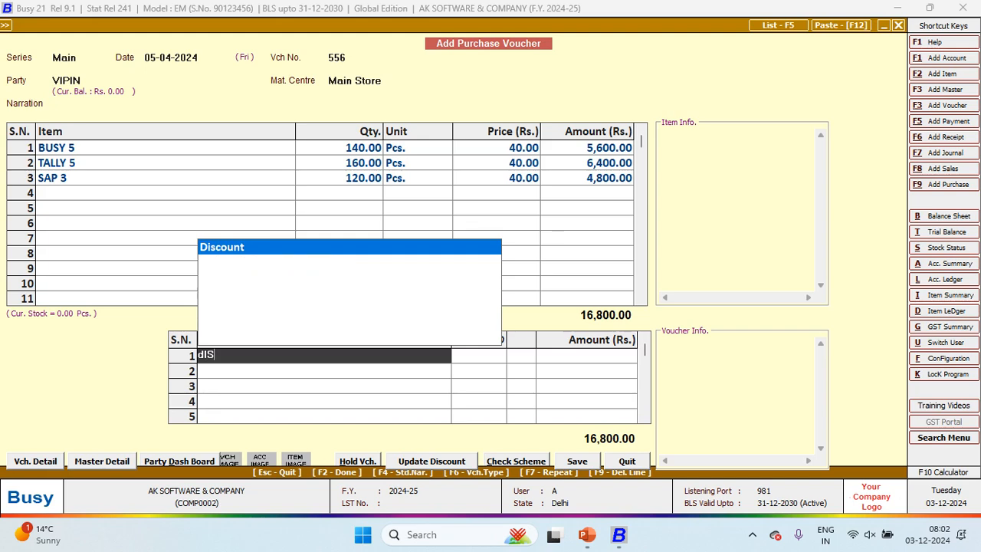
pyautogui.press('Return')
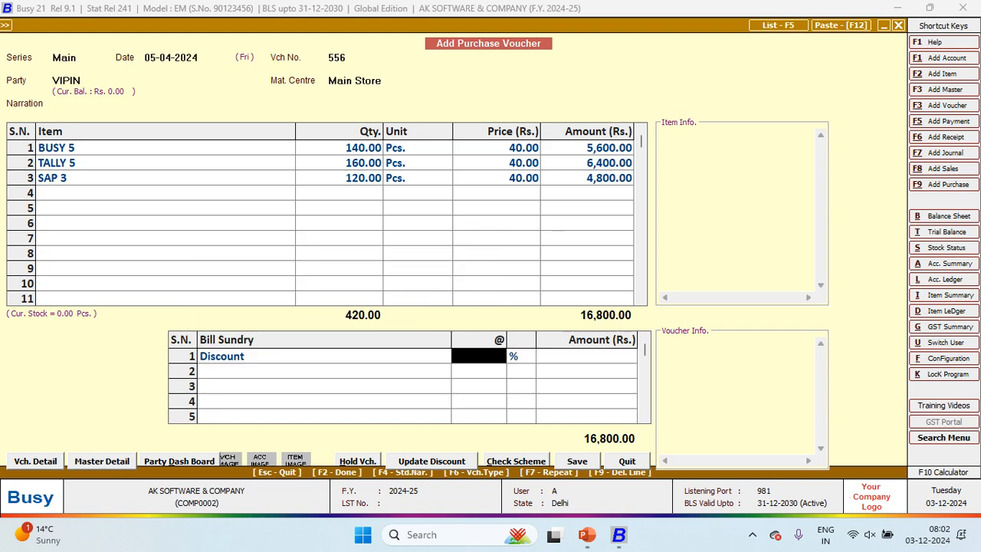
pyautogui.press('F9')
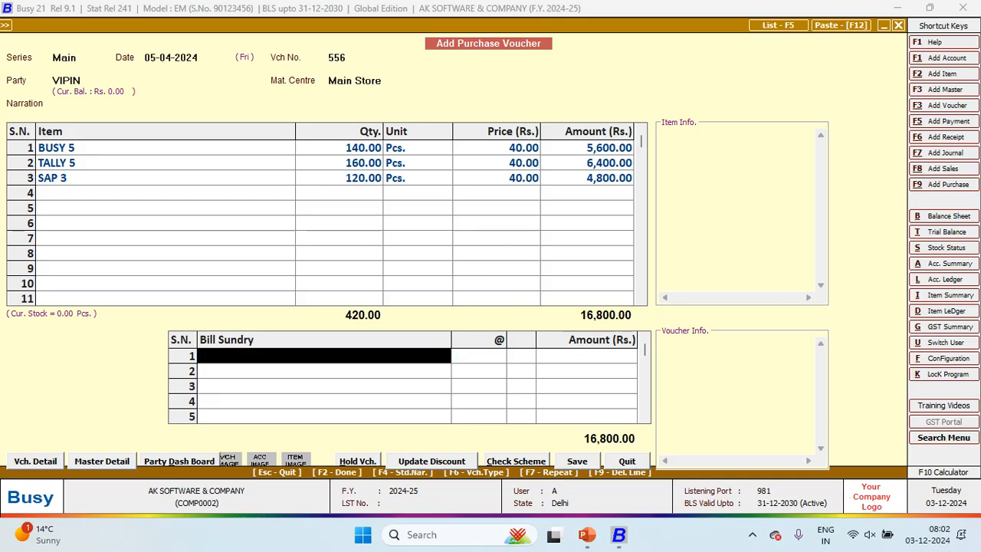
pyautogui.press('Return')
pyautogui.press('Down')
pyautogui.press('Return')
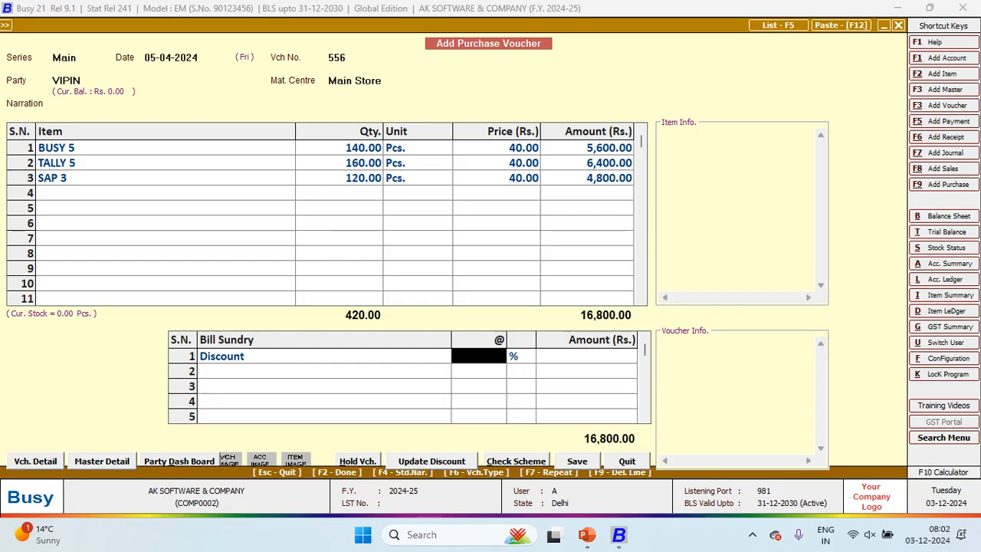
# Step: Try discount rates of 5%, 10%, 15% and 20%, then reset the rate to 0%
pyautogui.write('5')
pyautogui.press('Return')
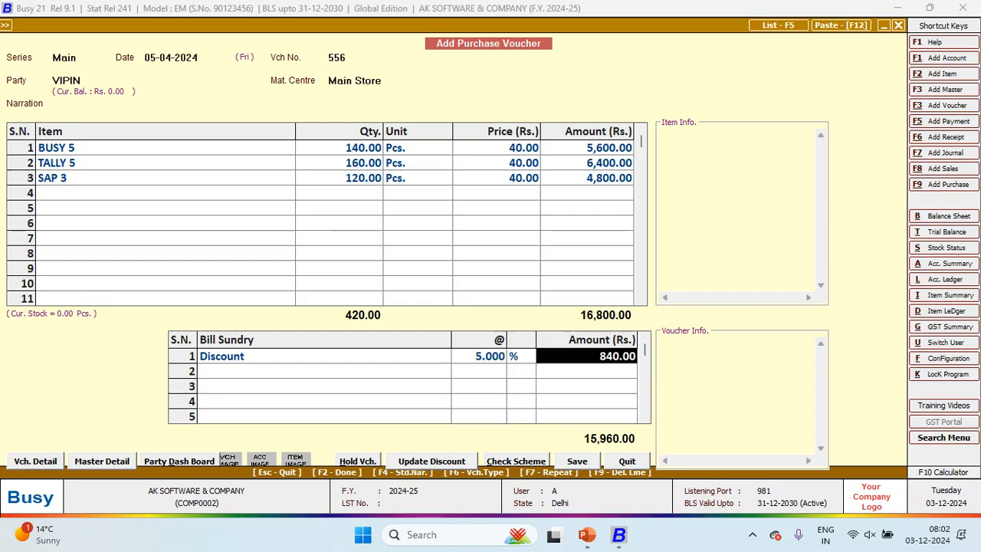
pyautogui.press('Left')
pyautogui.write('10')
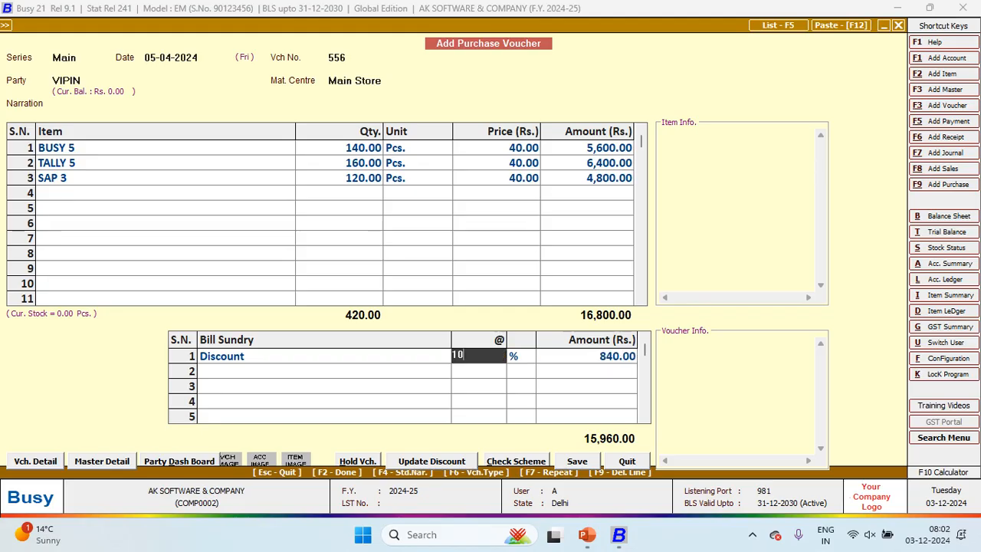
pyautogui.press('Return')
pyautogui.press('Left')
pyautogui.write('15')
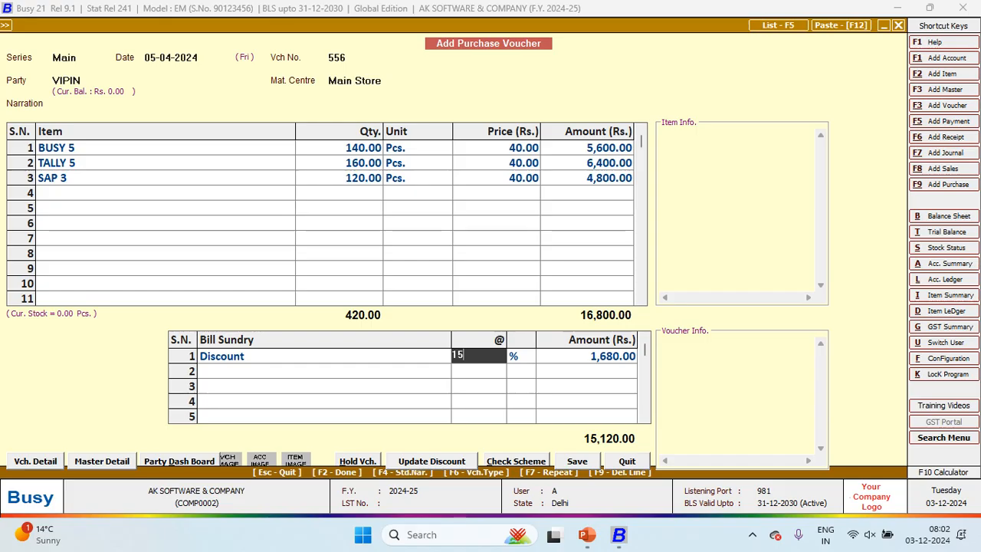
pyautogui.press('Return')
pyautogui.press('Left')
pyautogui.write('20')
pyautogui.press('Return')
pyautogui.press('Left')
pyautogui.write('0')
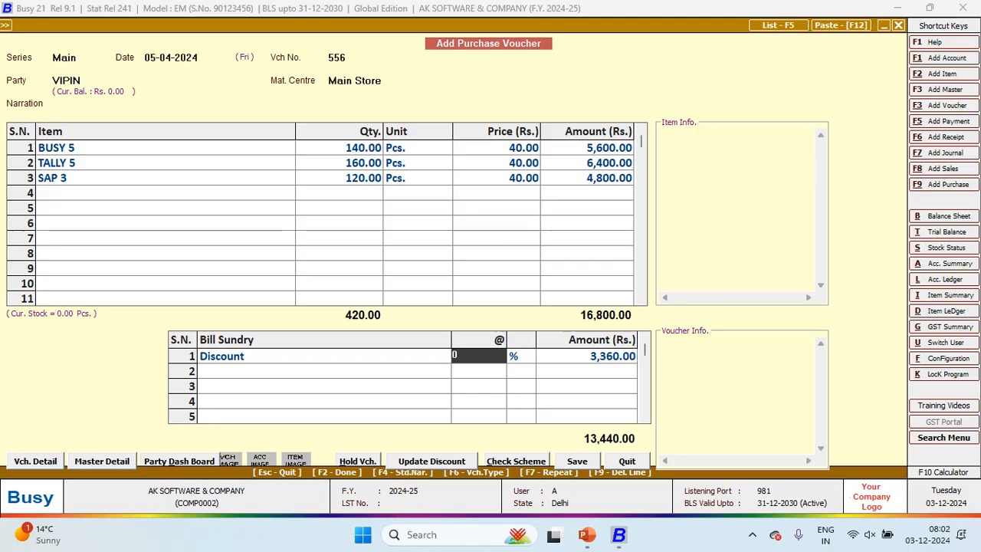
pyautogui.press('Return')
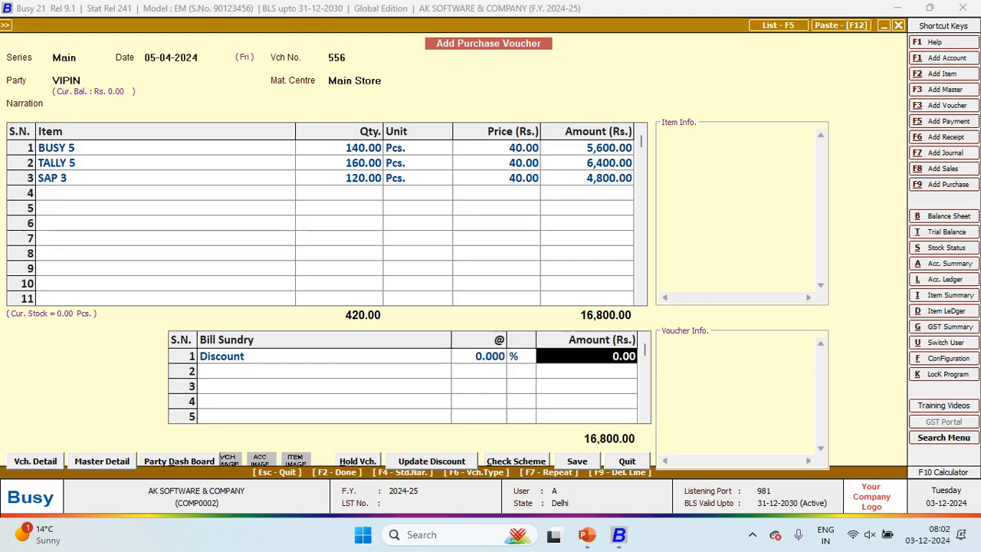
# Step: Try flat discount amounts of 1,000 and 2,500, then delete the Discount line
pyautogui.write('1000')
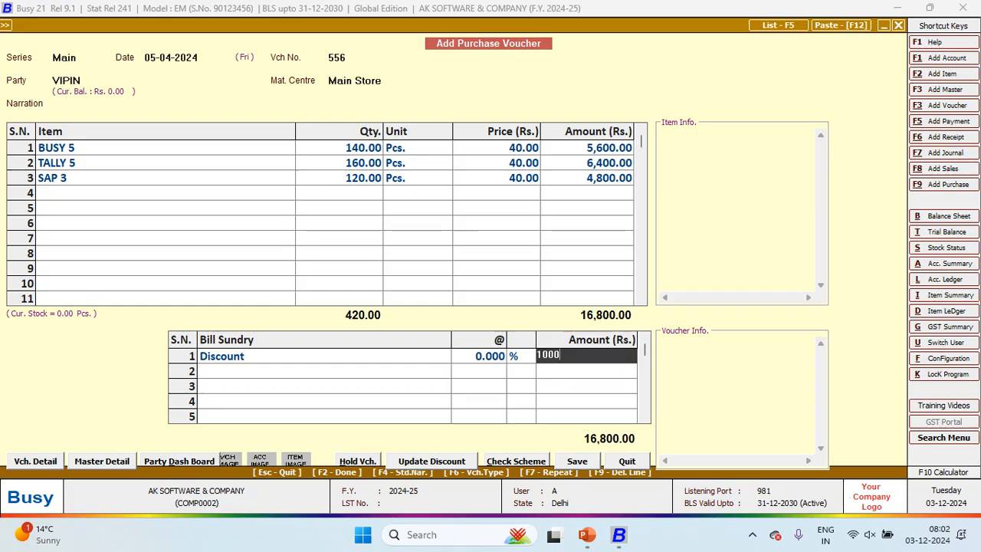
pyautogui.press('Return')
pyautogui.press('Up')
pyautogui.press('Return')
pyautogui.press('Return')
pyautogui.write('2,500')
pyautogui.press('Return')
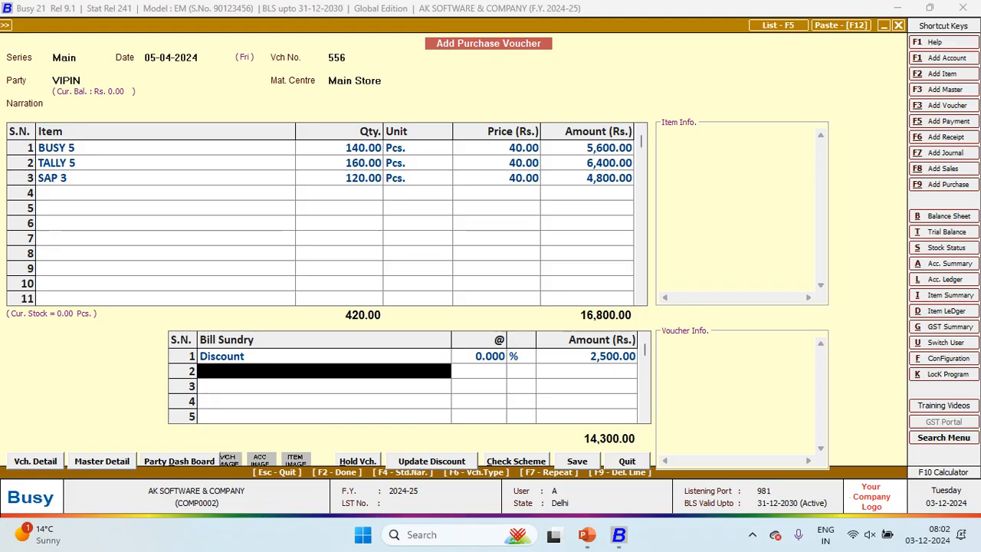
pyautogui.press('Up')
pyautogui.press('Return')
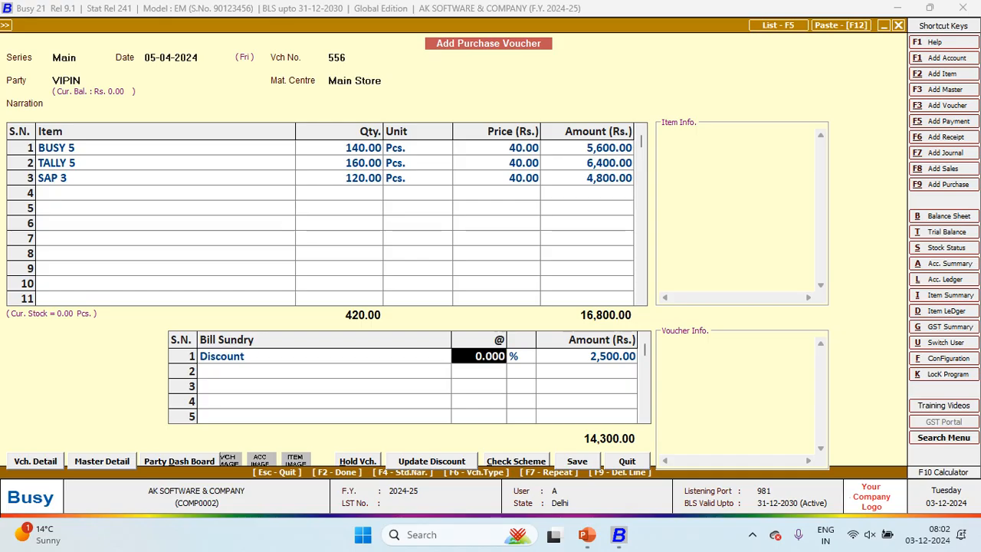
pyautogui.hotkey('shift', 'Tab')
pyautogui.press('F9')
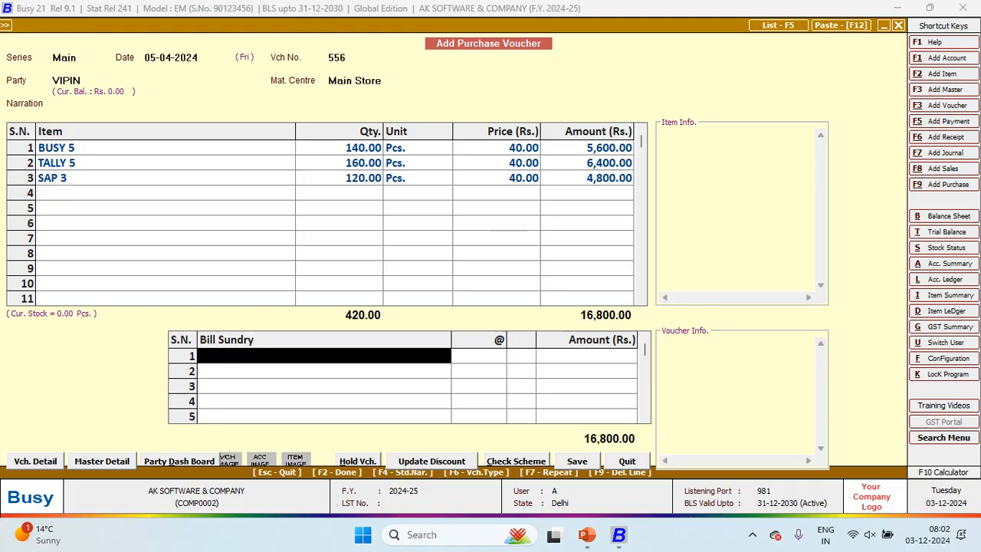
# Step: Re-add a 10% Discount, delete it, and choose Freight & Forwarding Charges instead
pyautogui.write('di')
pyautogui.press('Return')
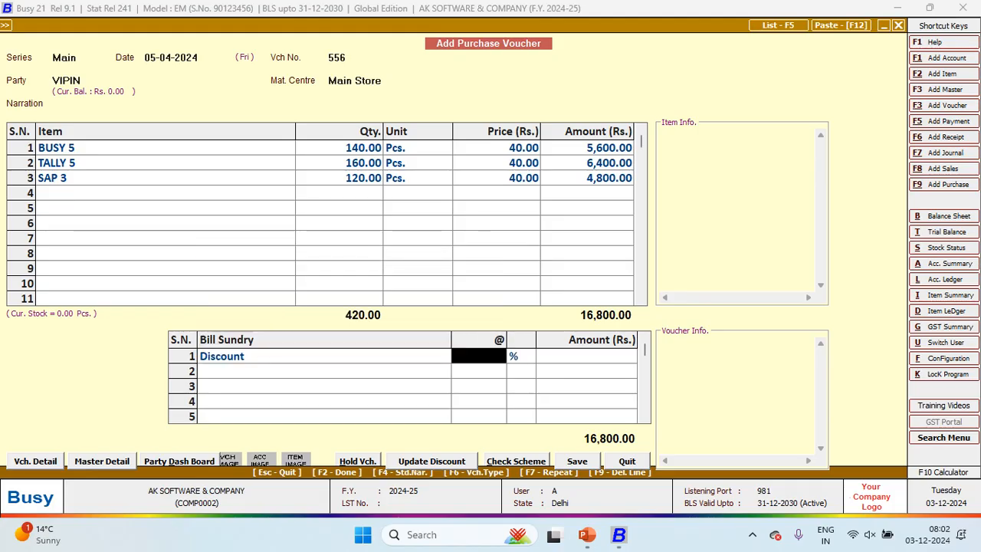
pyautogui.write('10')
pyautogui.press('Return')
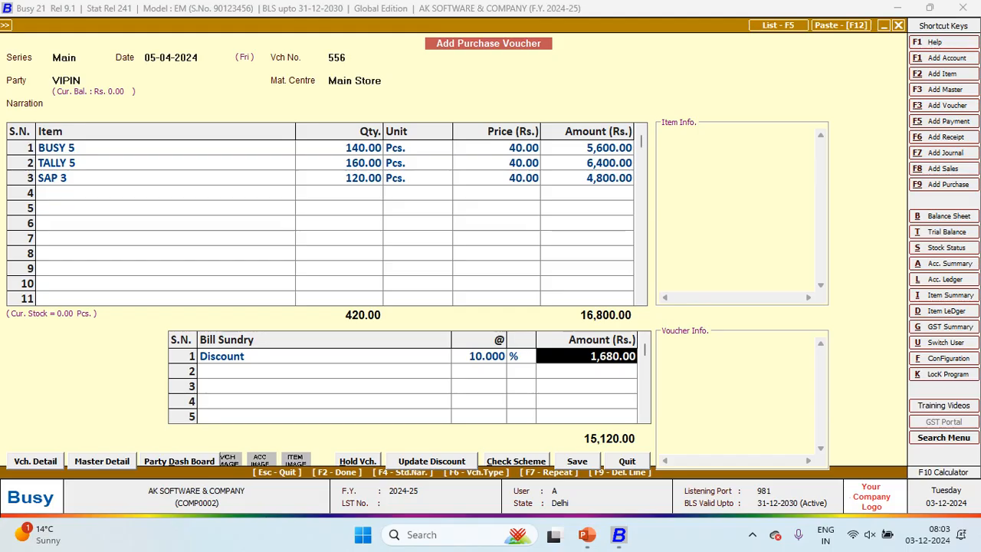
pyautogui.press('Left')
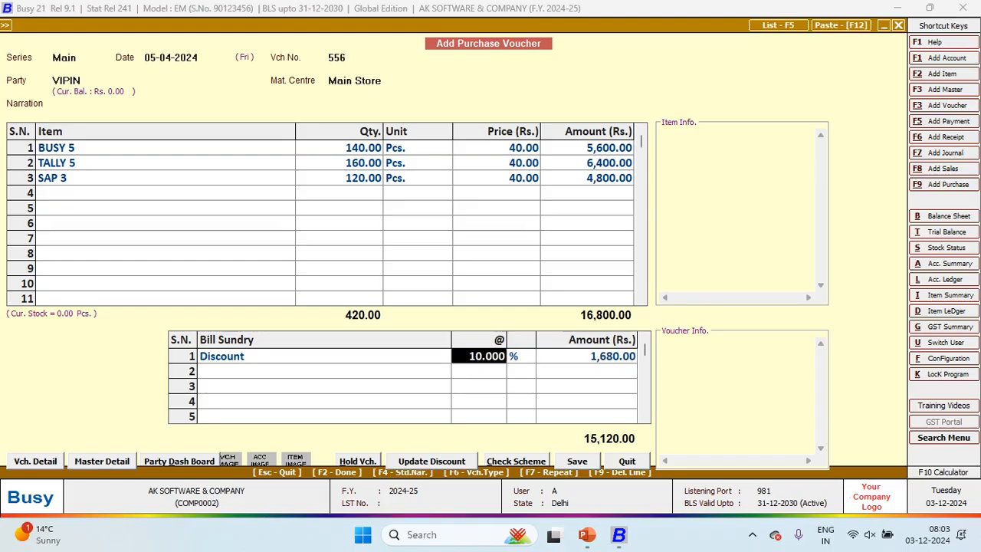
pyautogui.press('Left')
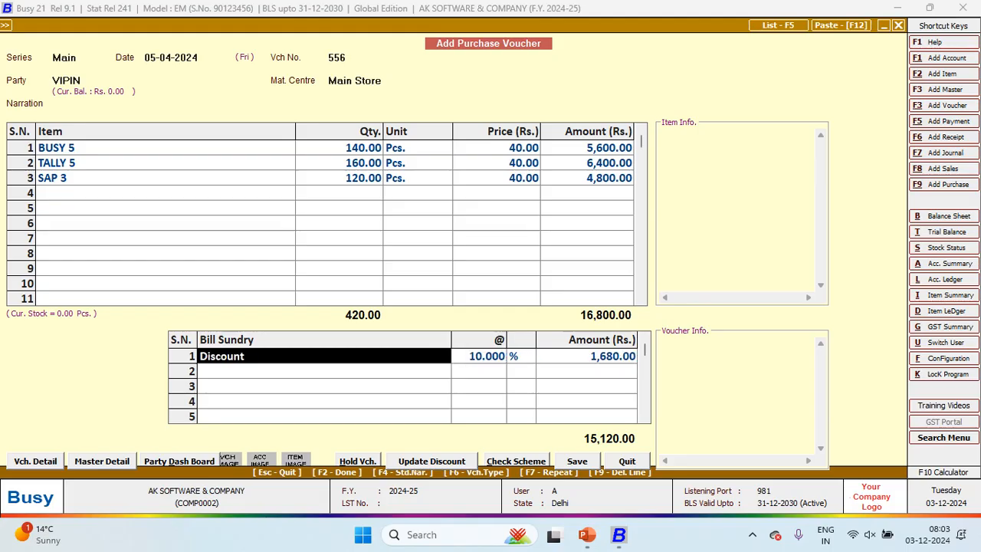
pyautogui.press('F9')
pyautogui.press('Return')
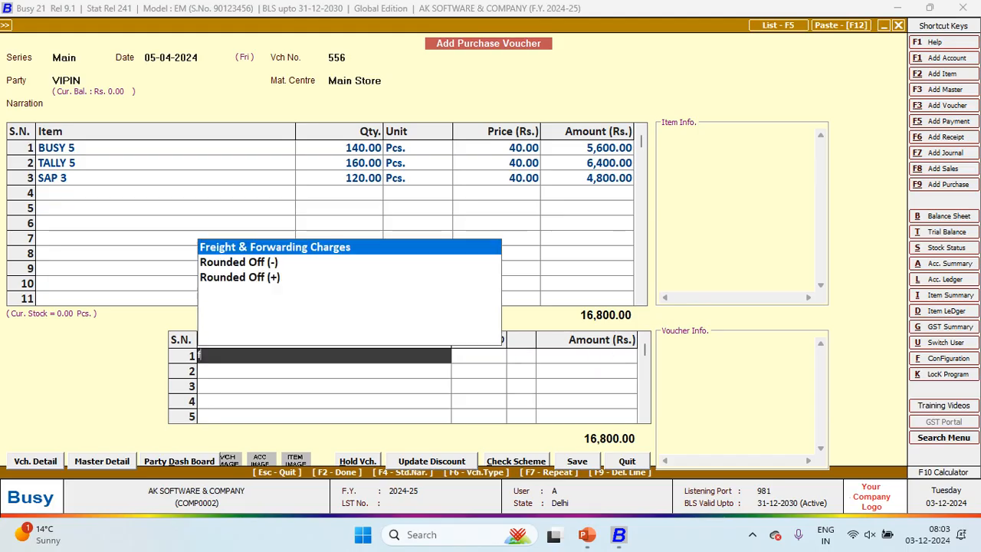
pyautogui.press('Return')
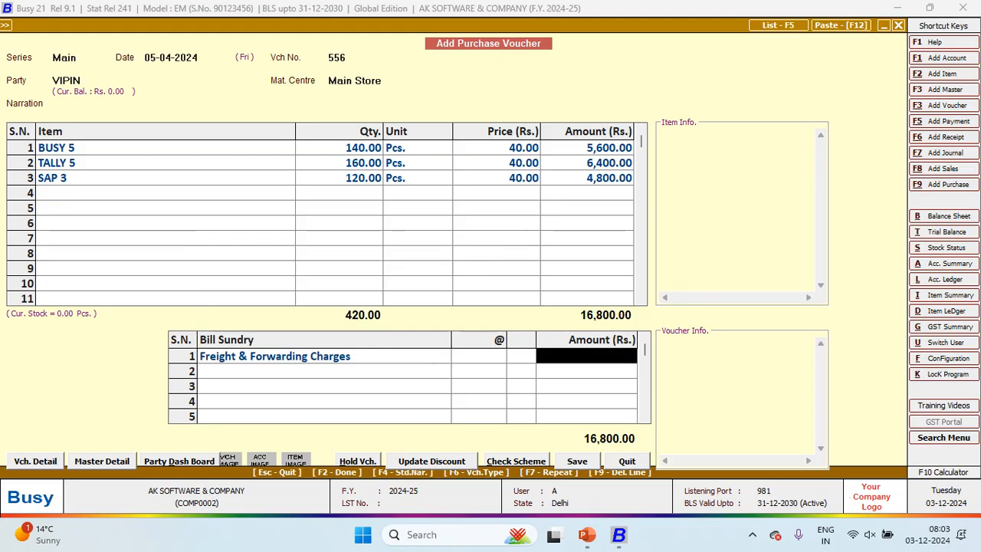
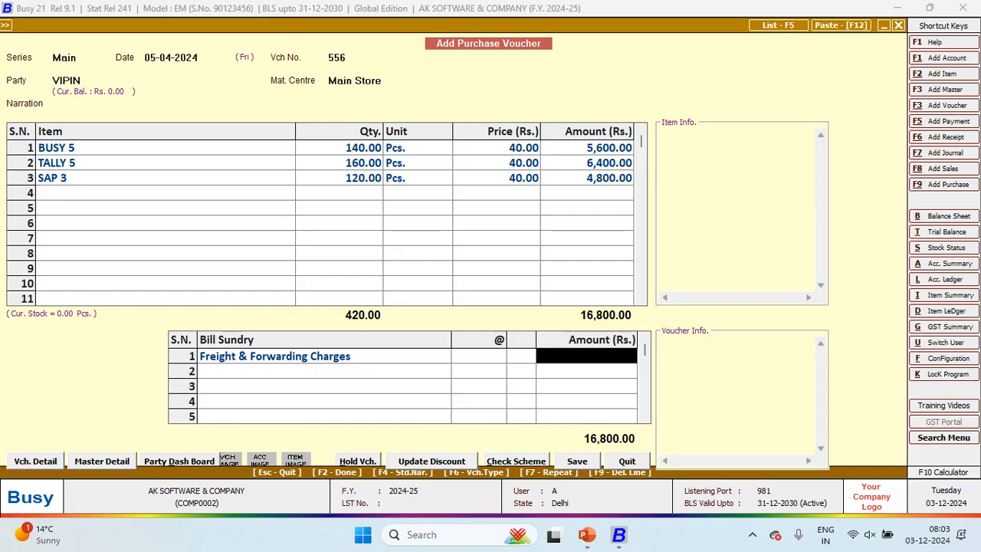
# Step: Remove the Freight & Forwarding Charges sundry so voucher 556 totals 16,800.00, and open Transport Details
pyautogui.press('Left')
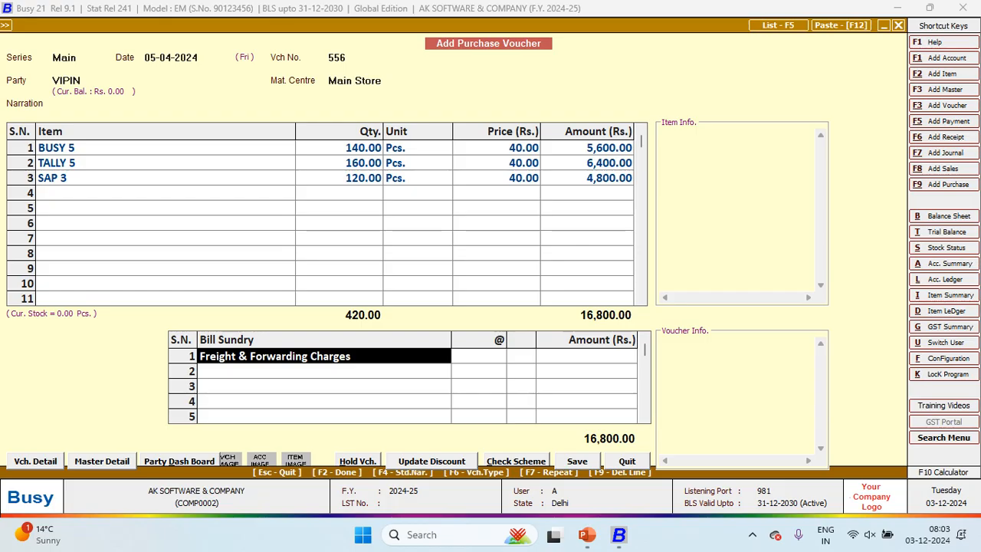
pyautogui.press('BackSpace')
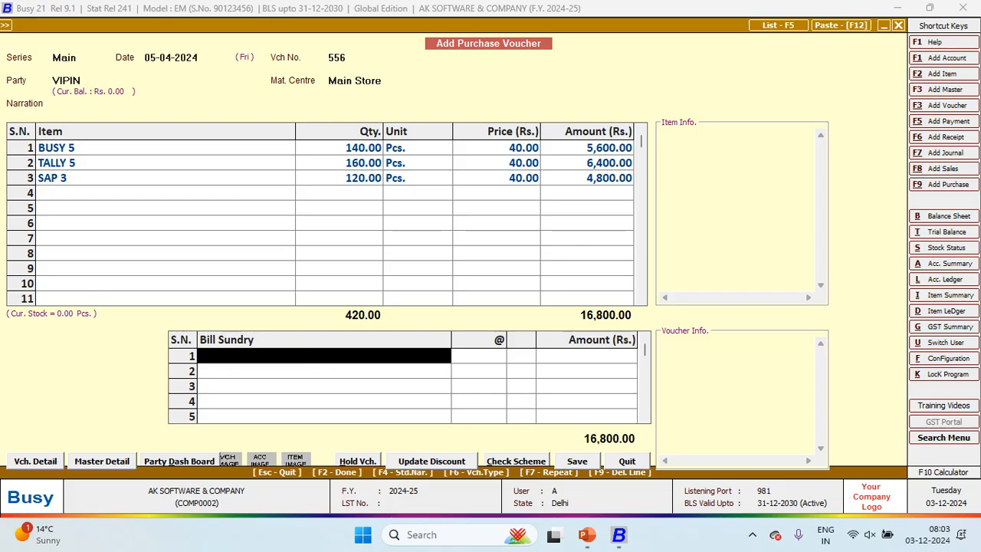
pyautogui.press('Return')
pyautogui.press('Return')
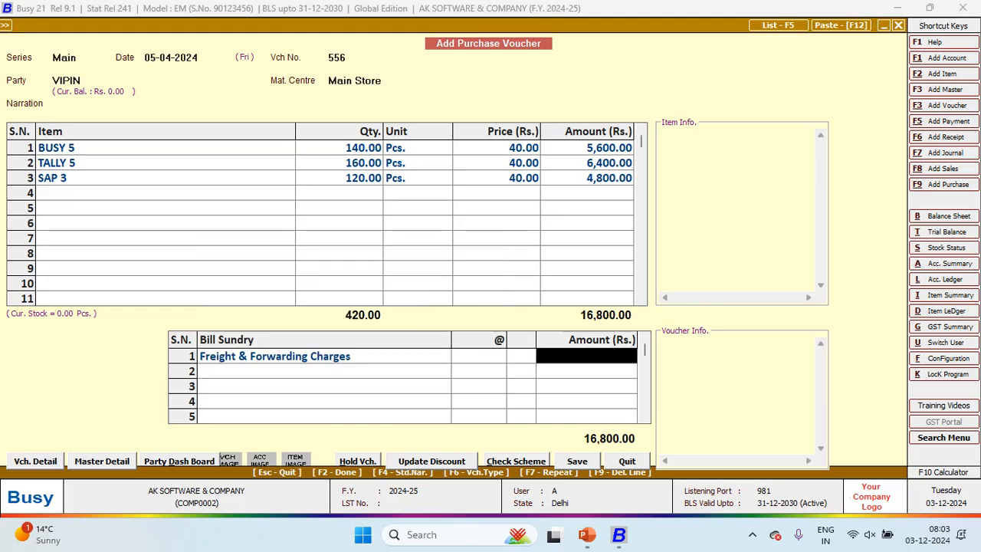
pyautogui.press('F9')
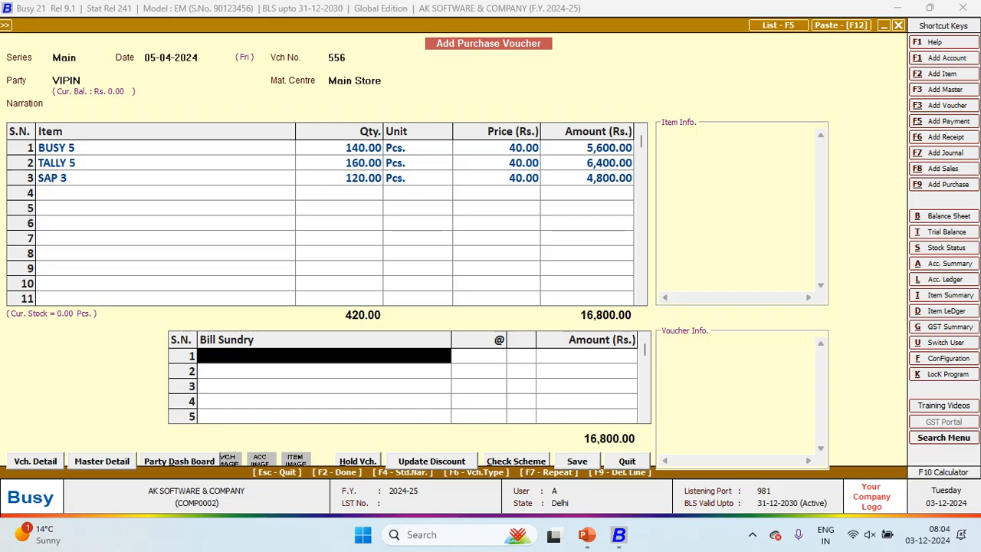
pyautogui.press('Return')
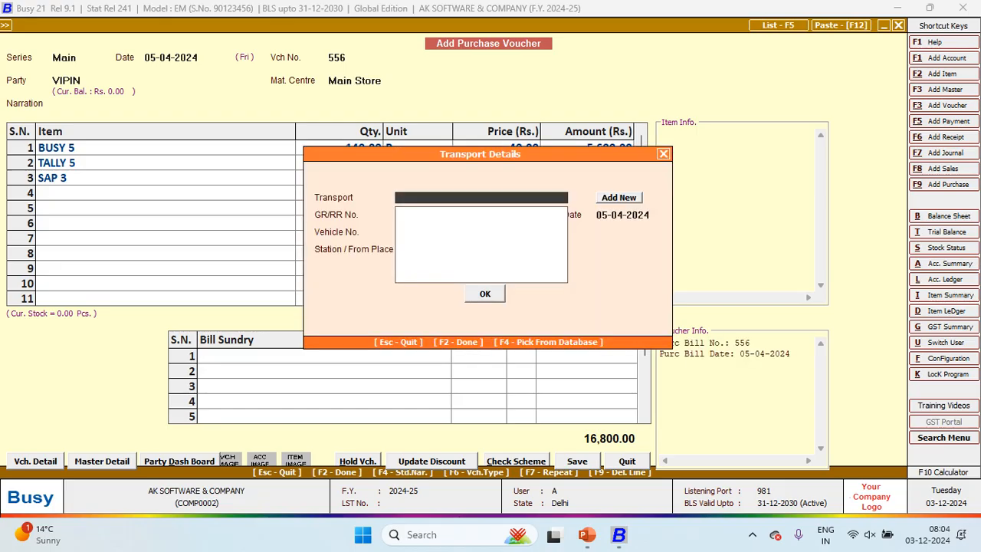
pyautogui.press('F2')
# Step: Save voucher 556 and start purchase voucher No. 760 dated 05-04-2024
pyautogui.press('Return')
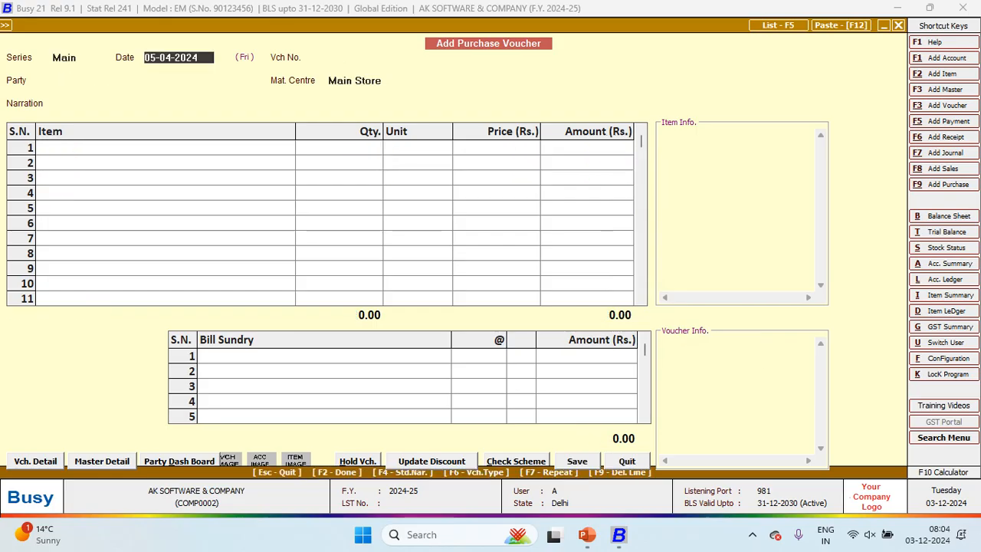
pyautogui.hotkey('alt', 'Tab')
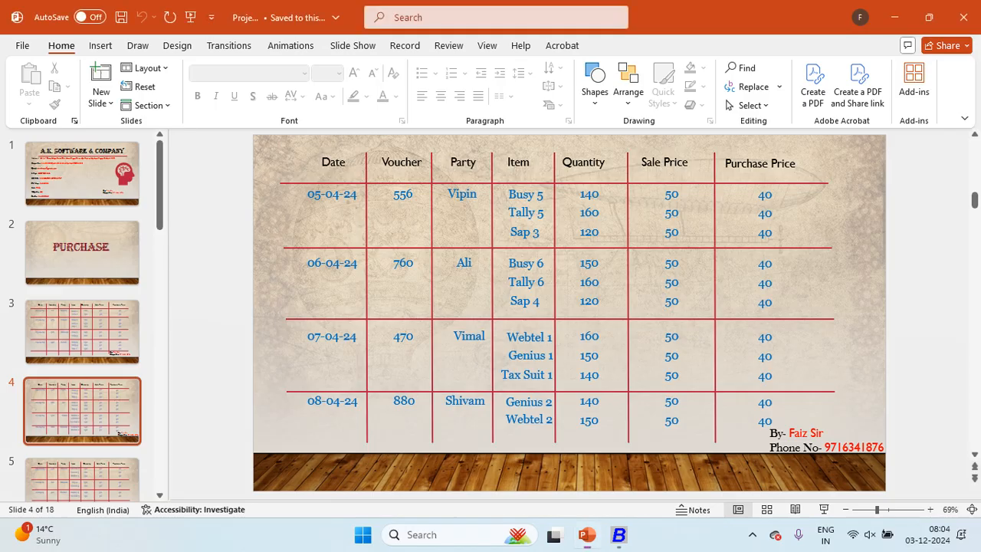
pyautogui.hotkey('alt', 'Tab')
pyautogui.write('6')
pyautogui.press('BackSpace')
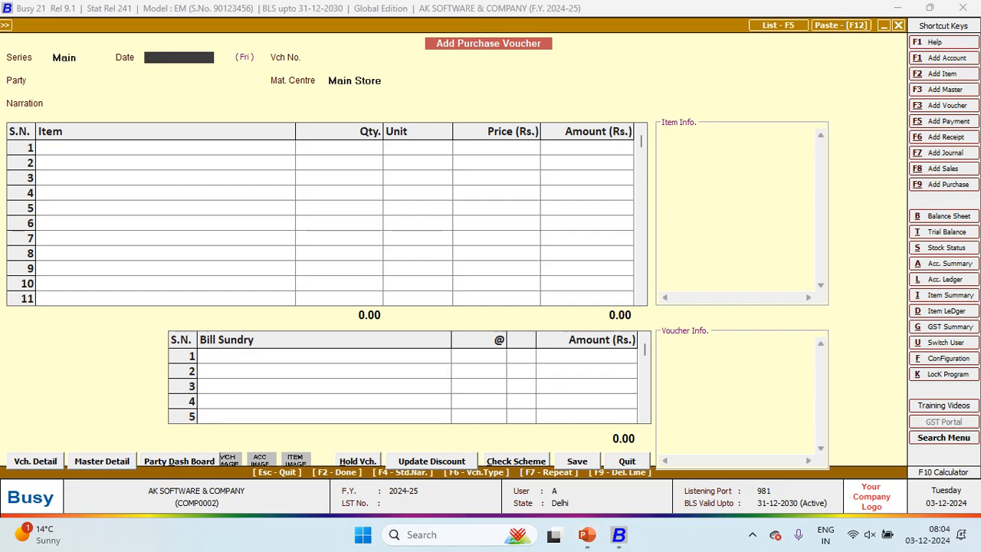
pyautogui.press('Return')
pyautogui.hotkey('alt', 'Tab')
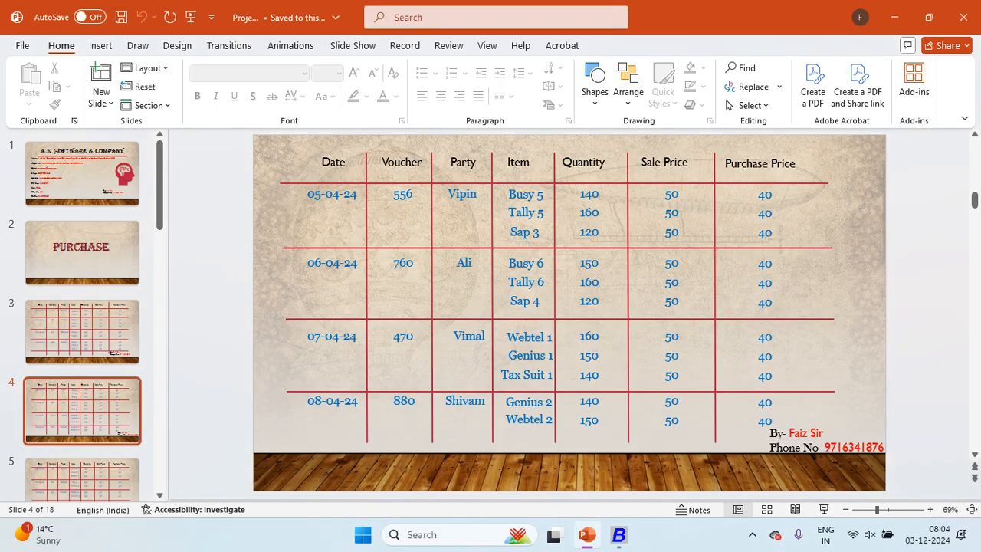
pyautogui.hotkey('alt', 'Tab')
pyautogui.write('760')
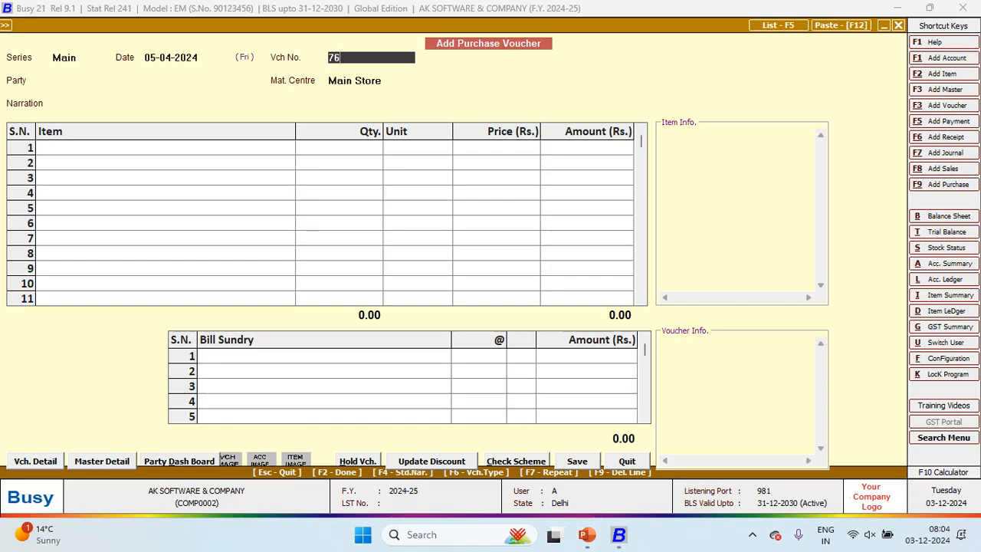
pyautogui.press('Return')
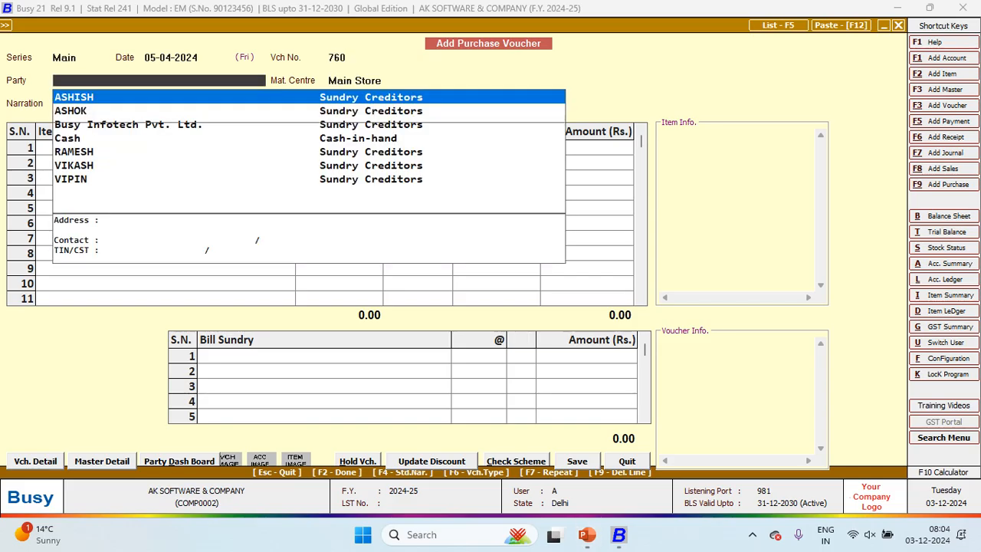
# Step: Create the party account ALI under Sundry Creditors and save it
pyautogui.press('F1')
pyautogui.hotkey('alt', 'Tab')
pyautogui.hotkey('alt', 'Tab')
pyautogui.write('ALI')
pyautogui.press('Return')
pyautogui.press('Return')
pyautogui.press('Return')
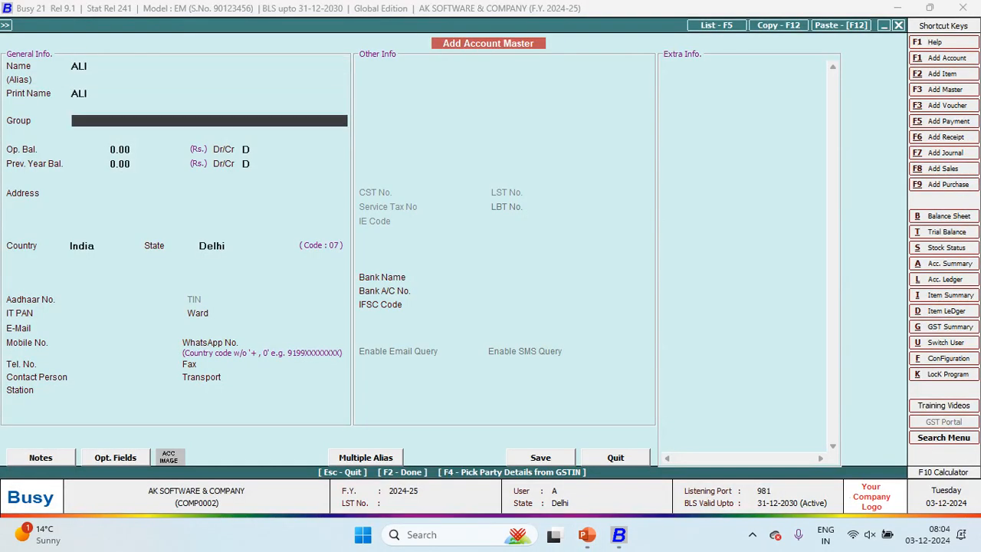
pyautogui.write('S')
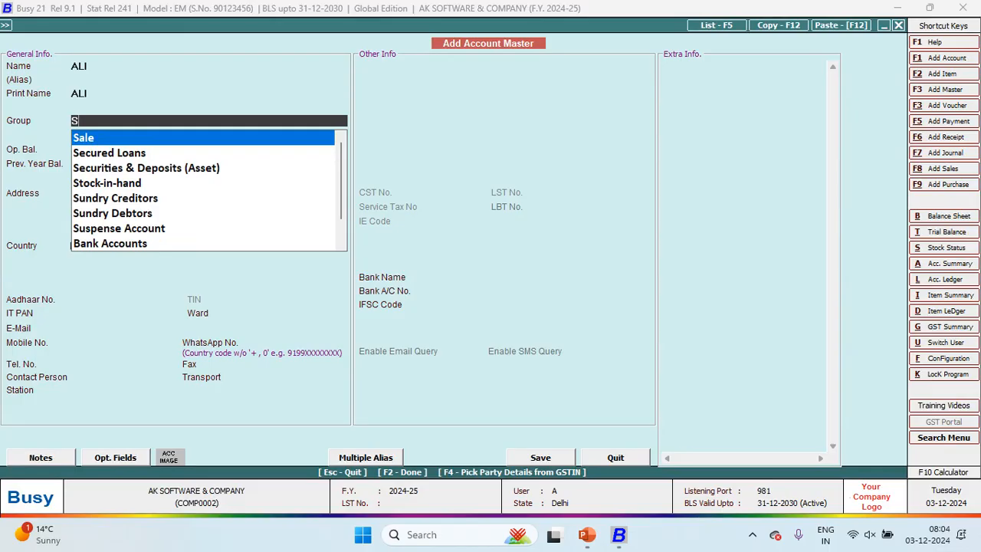
pyautogui.write('UN')
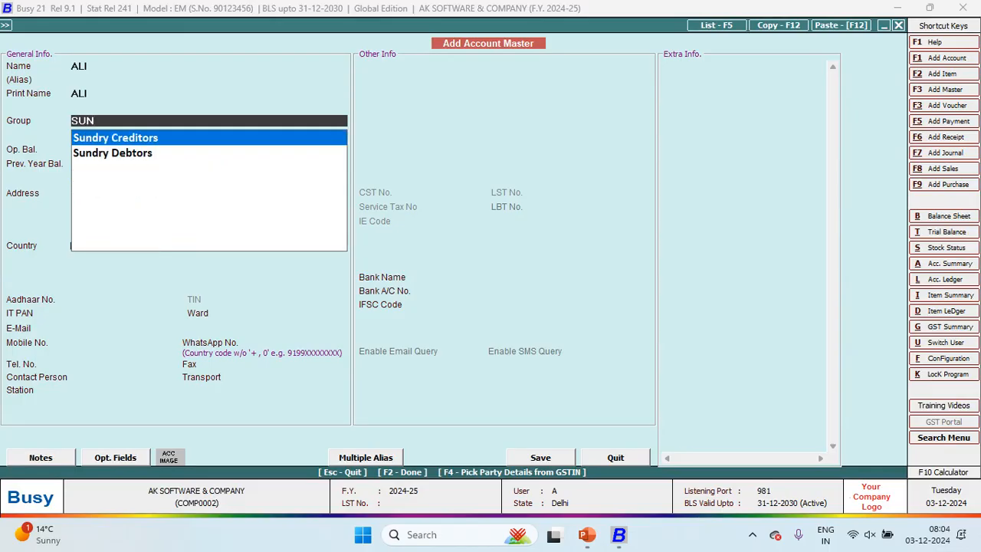
pyautogui.press('Return')
pyautogui.press('Return')
pyautogui.press('Return')
pyautogui.press('Return')
pyautogui.press('Return')
pyautogui.press('Return')
pyautogui.press('Return')
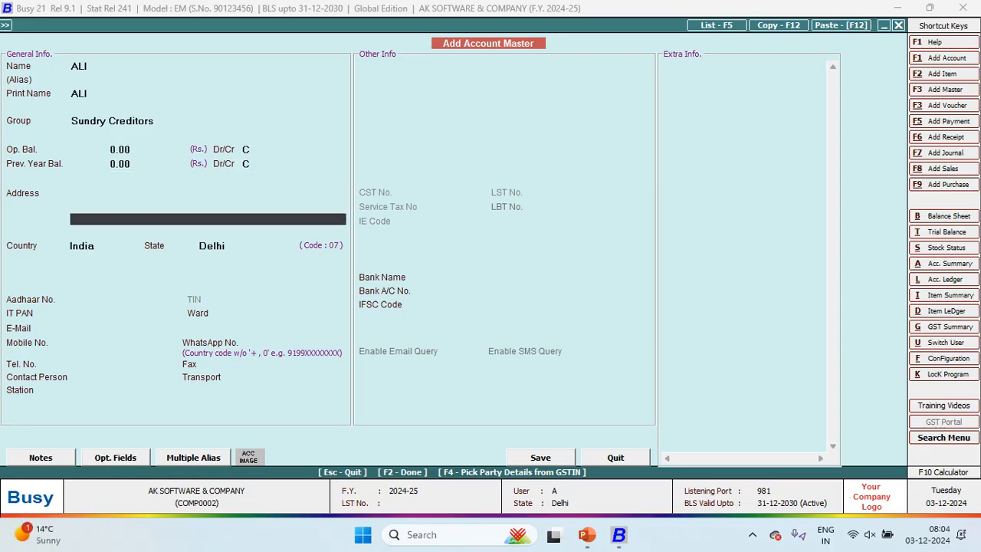
pyautogui.press('F2')
pyautogui.press('Return')
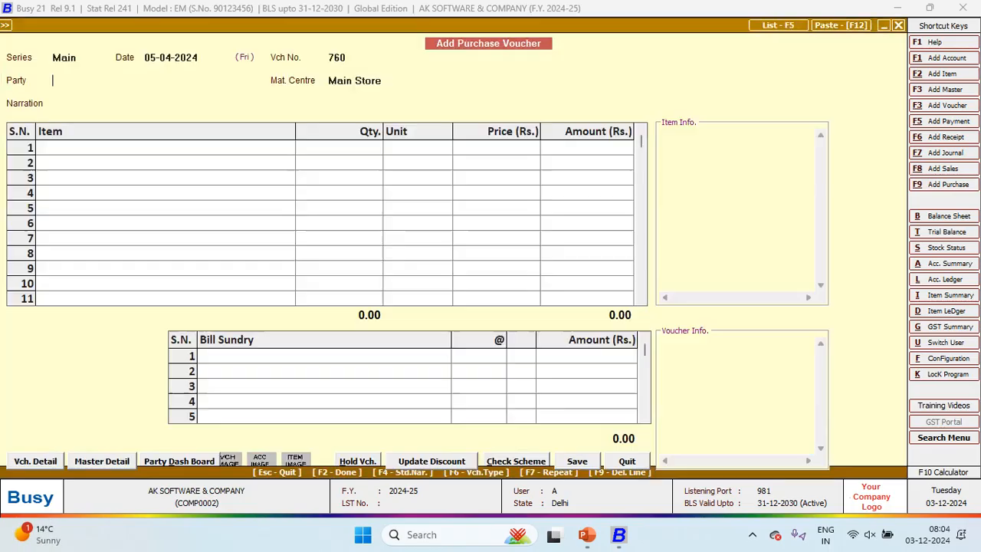
pyautogui.press('Return')
pyautogui.press('Return')
# Step: Create item BUSY 6 (General, Pcs., sale 50, purchase 40) and enter quantity 150
pyautogui.hotkey('alt', 'Tab')
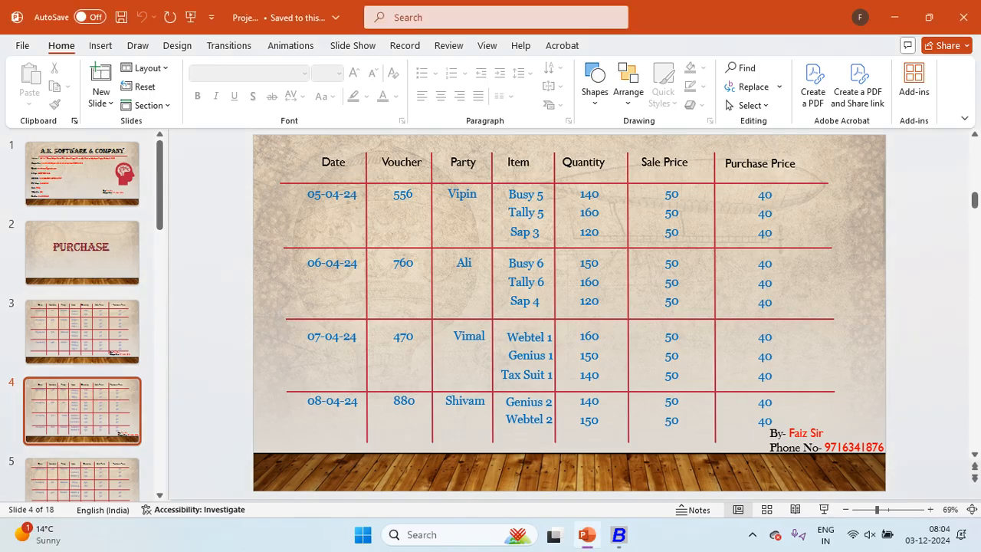
pyautogui.hotkey('alt', 'Tab')
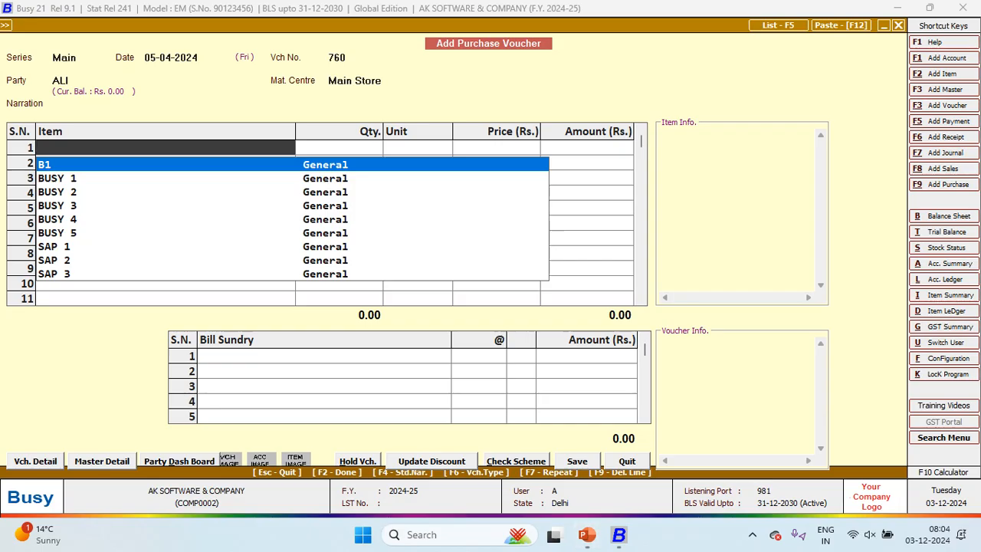
pyautogui.press('F3')
pyautogui.write('BUSY 6')
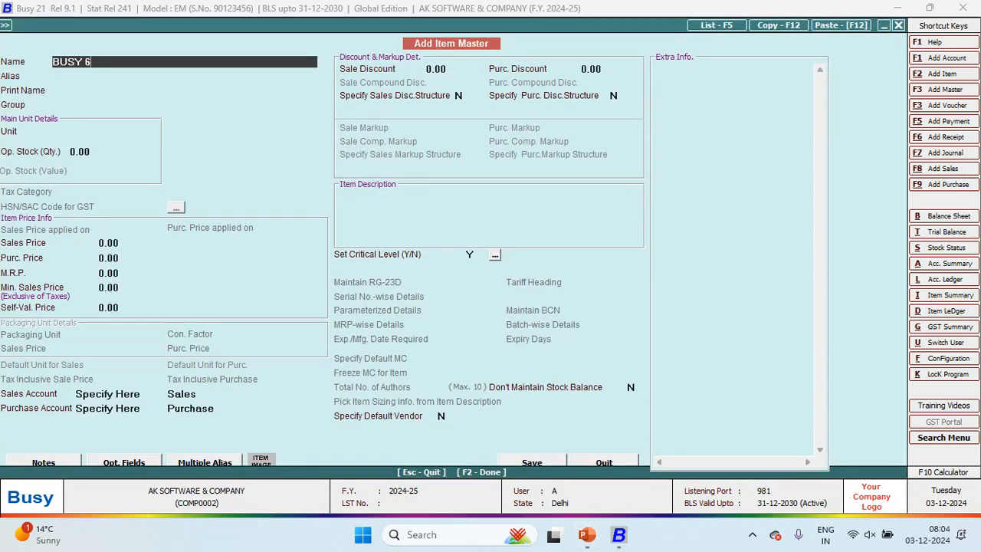
pyautogui.press('Return')
pyautogui.press('Return')
pyautogui.press('Return')
pyautogui.press('Return')
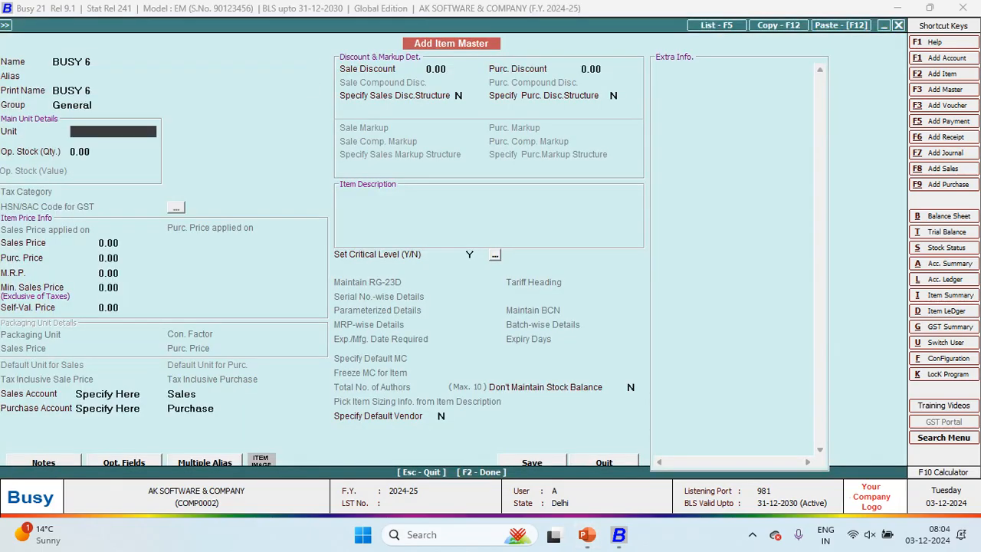
pyautogui.press('Return')
pyautogui.write('50')
pyautogui.press('Return')
pyautogui.write('40')
pyautogui.press('Return')
pyautogui.press('Return')
pyautogui.press('Return')
pyautogui.press('Return')
pyautogui.press('F2')
pyautogui.press('Return')
pyautogui.hotkey('alt', 'Tab')
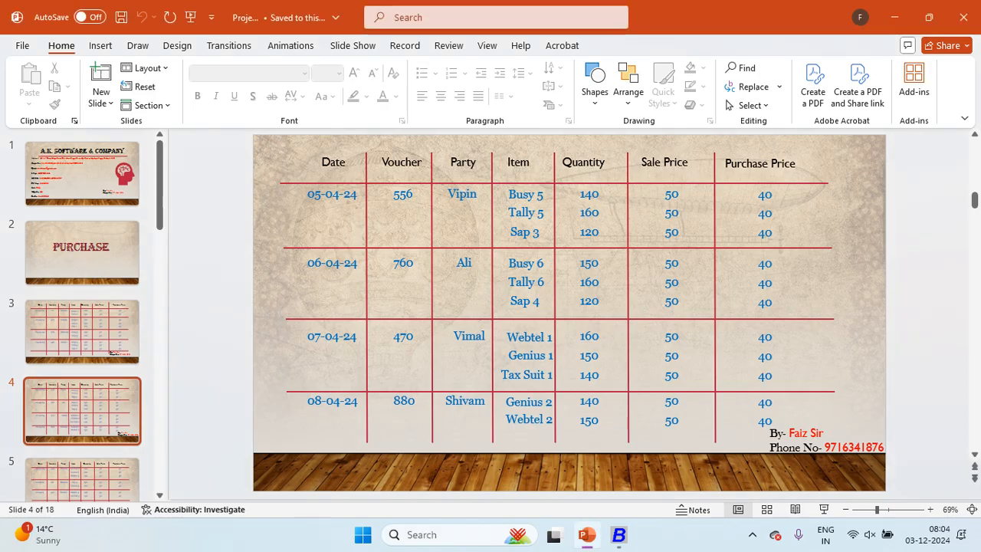
pyautogui.hotkey('alt', 'Tab')
pyautogui.write('150')
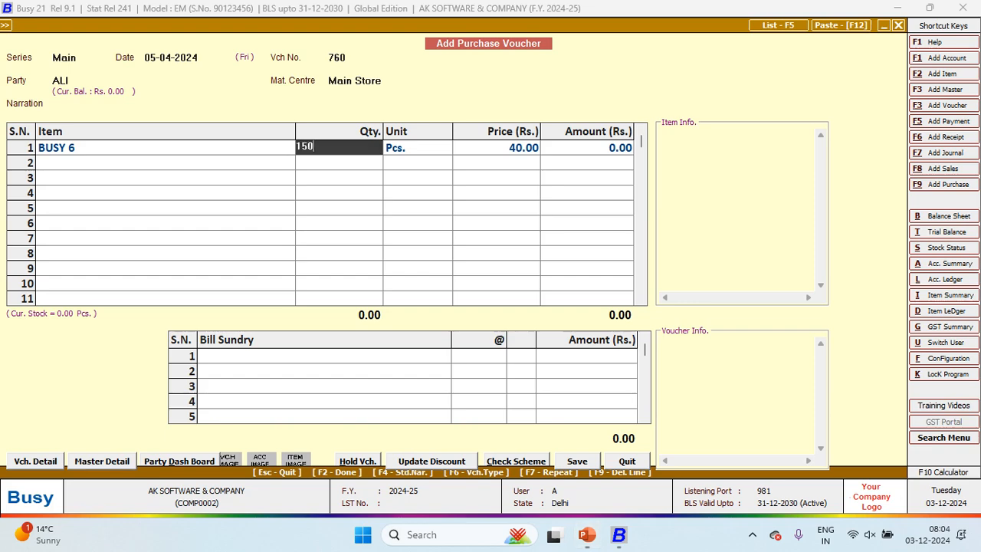
pyautogui.press('Return')
pyautogui.press('Return')
pyautogui.press('Return')
pyautogui.press('Return')
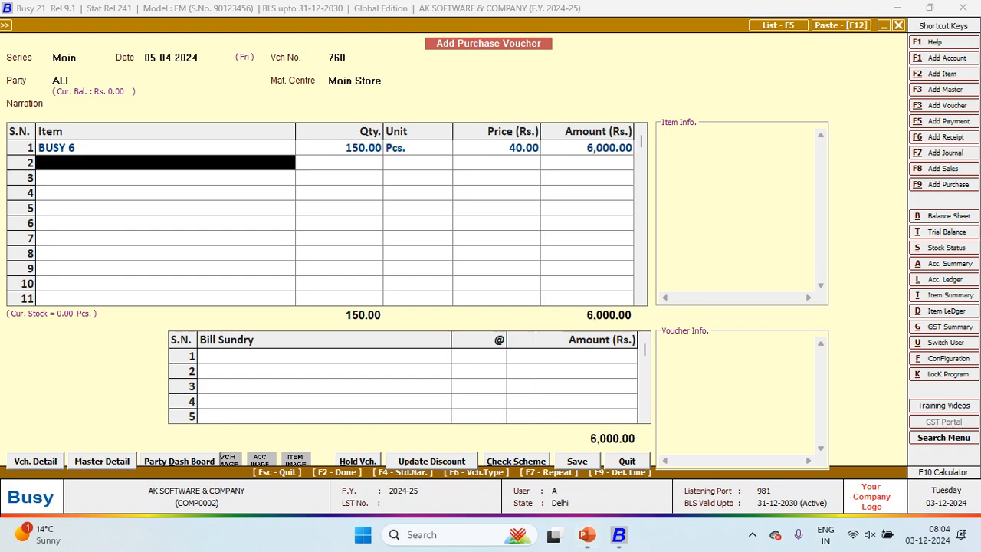
# Step: Create item TALLY 6 (General, Pcs., sale 50, purchase 40) and enter quantity 160
pyautogui.hotkey('alt', 'F2')
pyautogui.hotkey('alt', 'Tab')
pyautogui.hotkey('alt', 'Tab')
pyautogui.write('TALLY 6')
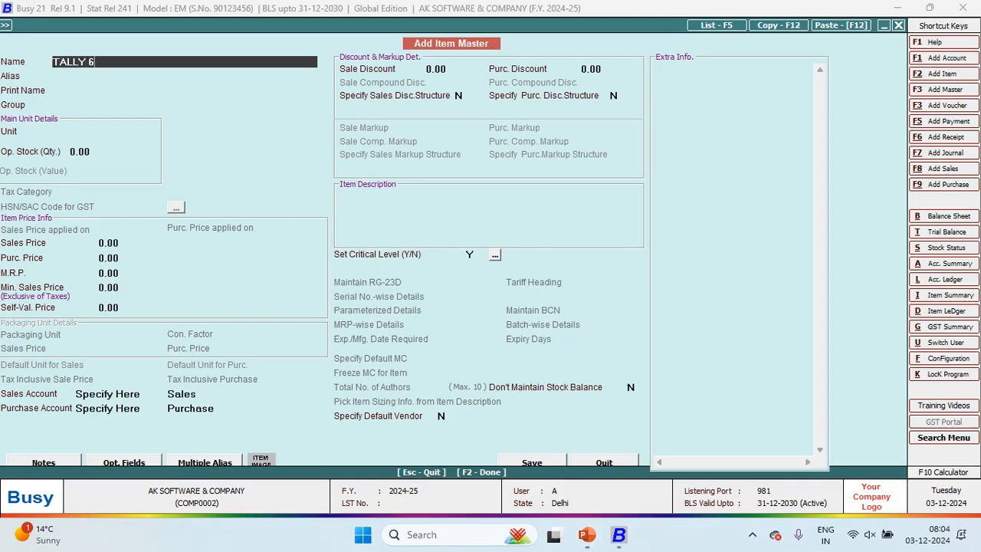
pyautogui.press('Return')
pyautogui.press('Return')
pyautogui.press('Return')
pyautogui.press('Return')
pyautogui.write('PC')
pyautogui.press('Return')
pyautogui.press('Return')
pyautogui.write('50')
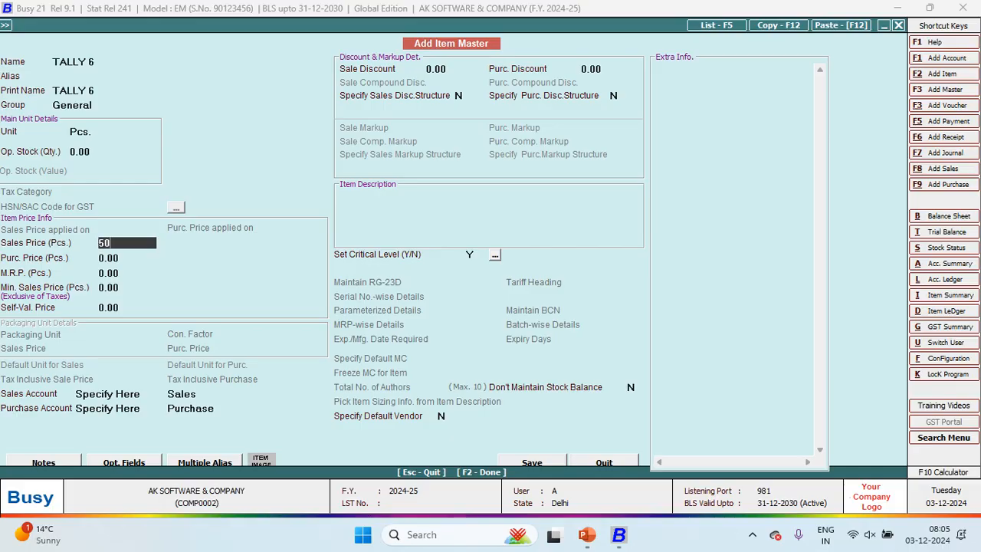
pyautogui.press('Return')
pyautogui.write('40')
pyautogui.press('Return')
pyautogui.press('Return')
pyautogui.press('Return')
pyautogui.press('Return')
pyautogui.press('Return')
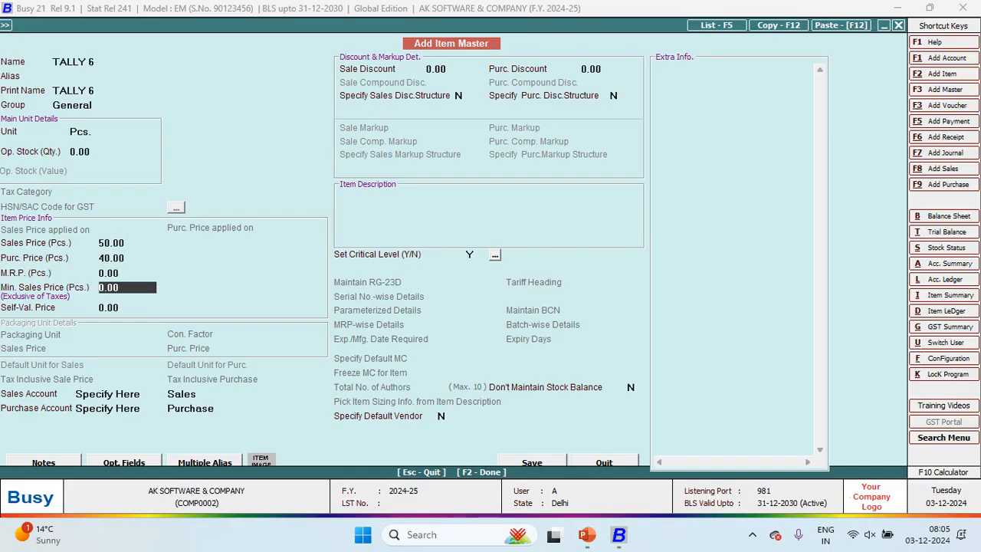
pyautogui.press('Return')
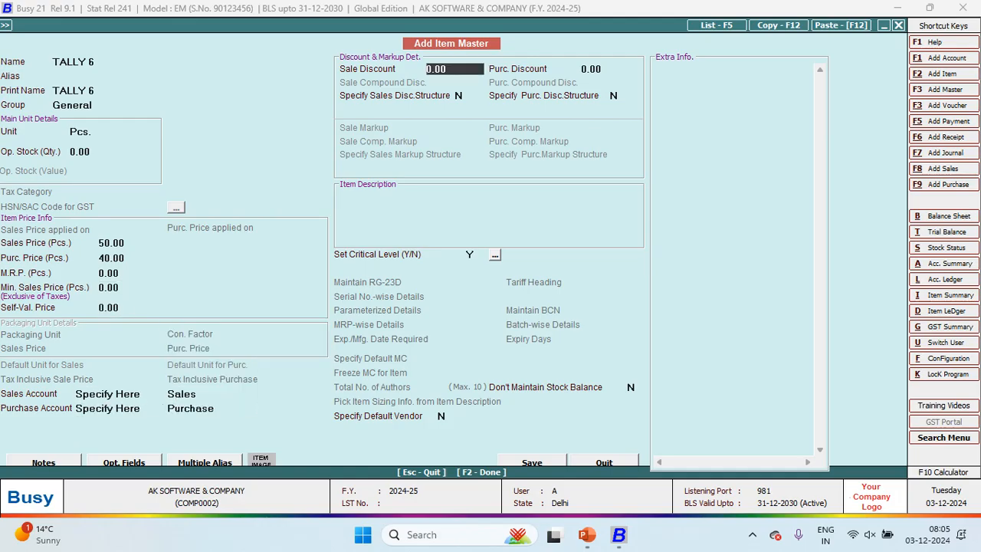
pyautogui.press('F2')
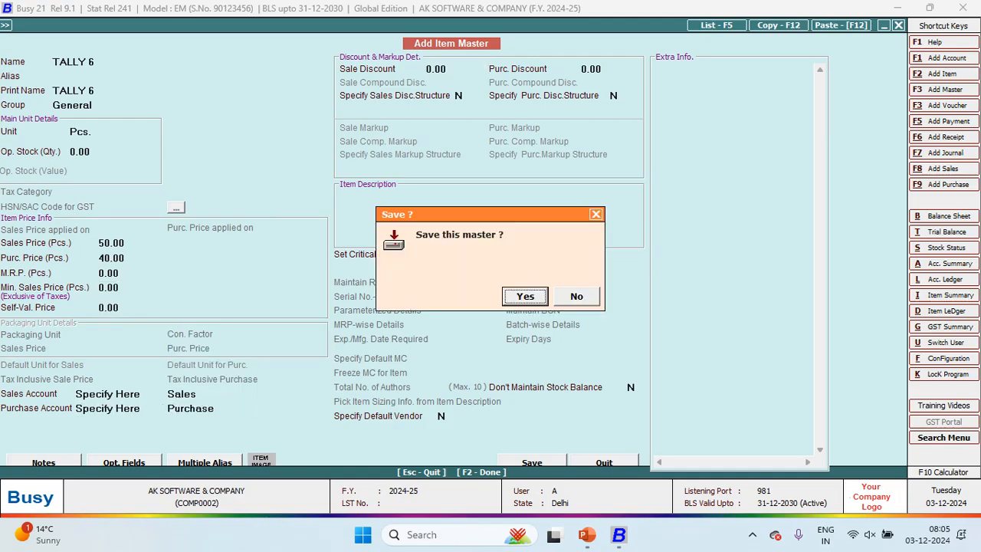
pyautogui.press('Return')
pyautogui.hotkey('alt', 'Tab')
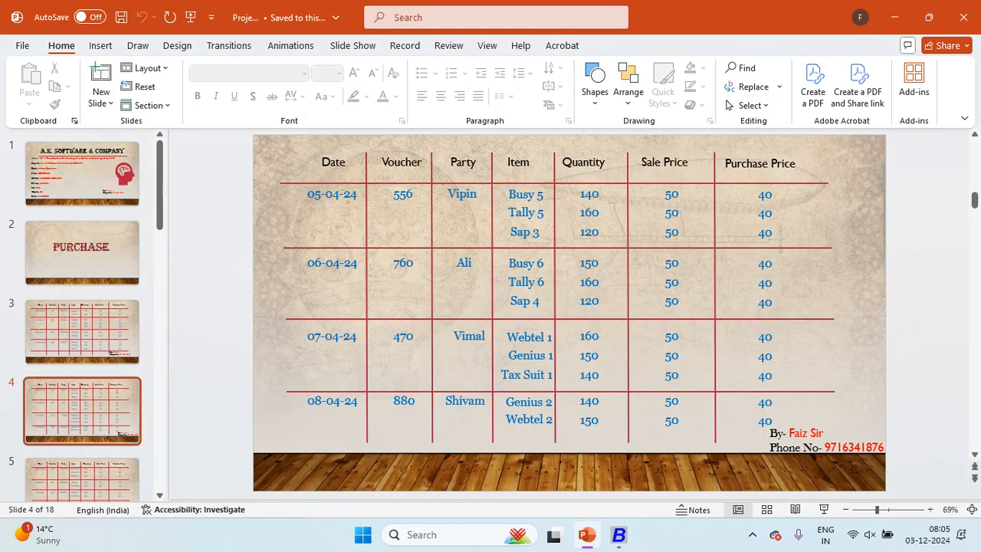
pyautogui.hotkey('alt', 'Tab')
pyautogui.write('1')
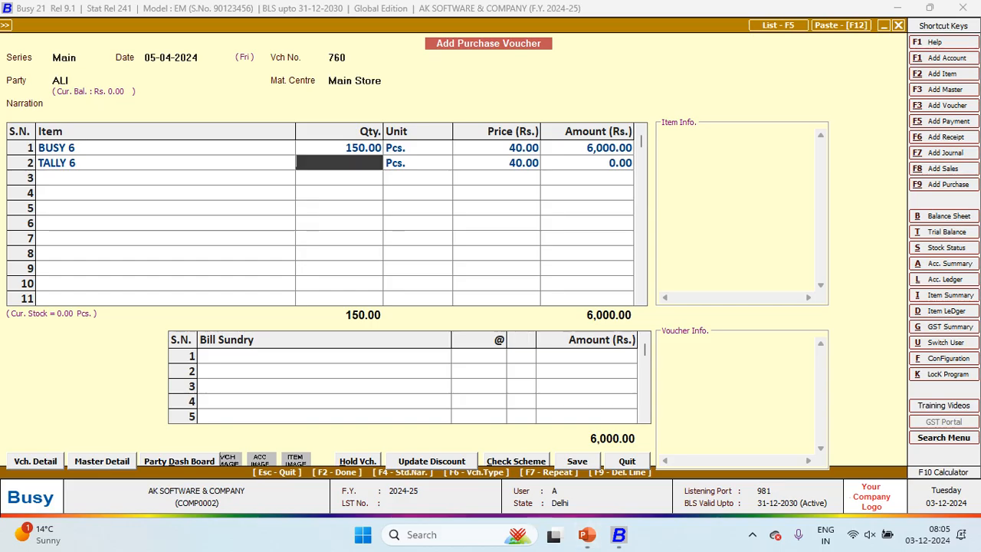
pyautogui.write('60')
pyautogui.press('Return')
pyautogui.press('Return')
pyautogui.press('Return')
pyautogui.press('Return')
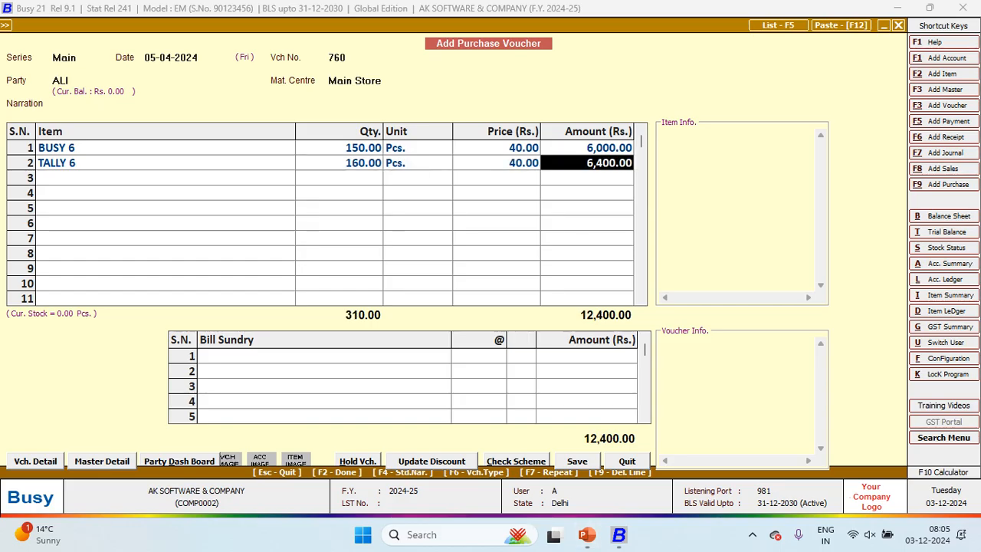
# Step: Create item SAP 4 (Pcs., sale 50, purchase 40) and add 120 pieces at 40
pyautogui.press('F3')
pyautogui.hotkey('alt', 'Tab')
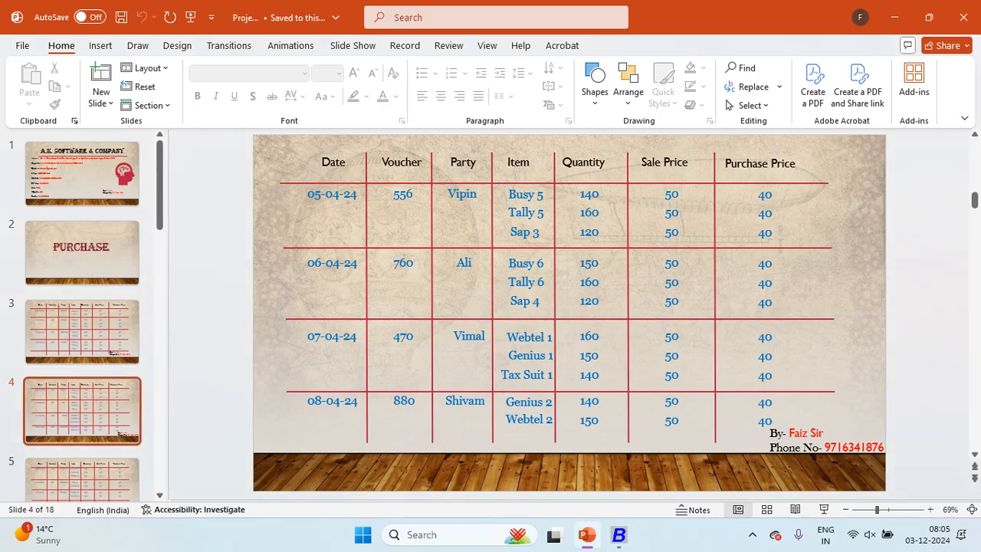
pyautogui.hotkey('alt', 'Tab')
pyautogui.write('SAP 4')
pyautogui.press('Return')
pyautogui.press('Return')
pyautogui.press('Return')
pyautogui.press('Return')
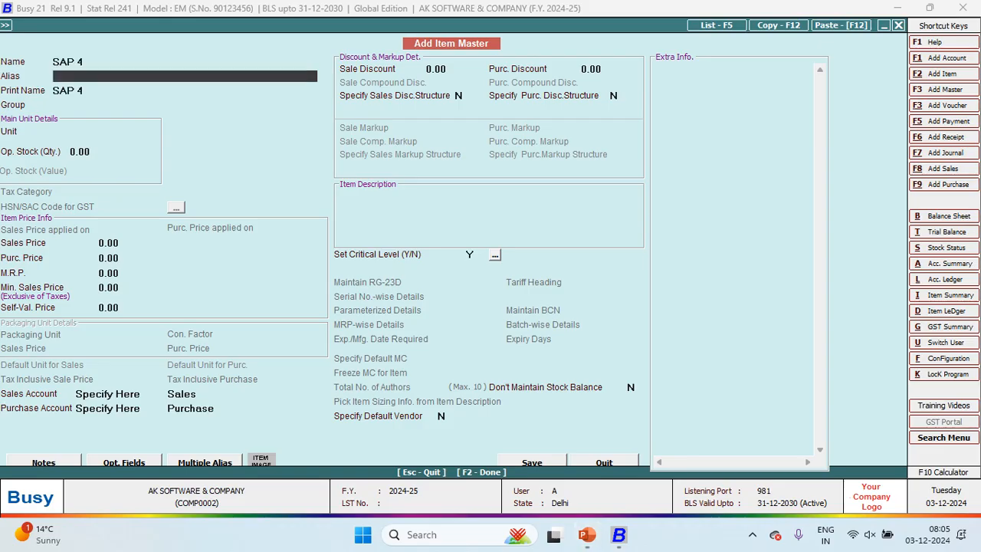
pyautogui.press('Return')
pyautogui.press('Return')
pyautogui.press('Return')
pyautogui.press('Up')
pyautogui.write('50')
pyautogui.press('Return')
pyautogui.write('40')
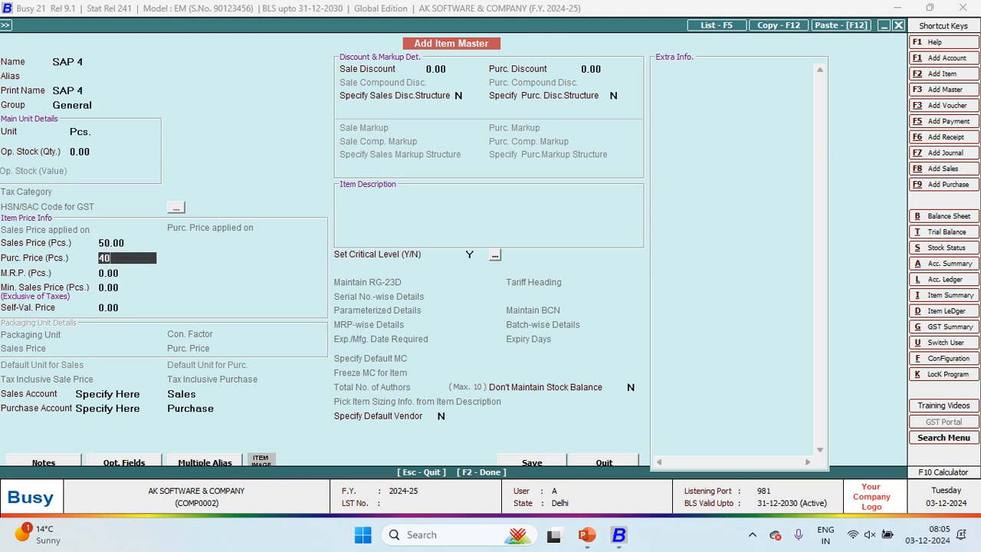
pyautogui.press('Return')
pyautogui.press('Return')
pyautogui.press('F2')
pyautogui.press('Return')
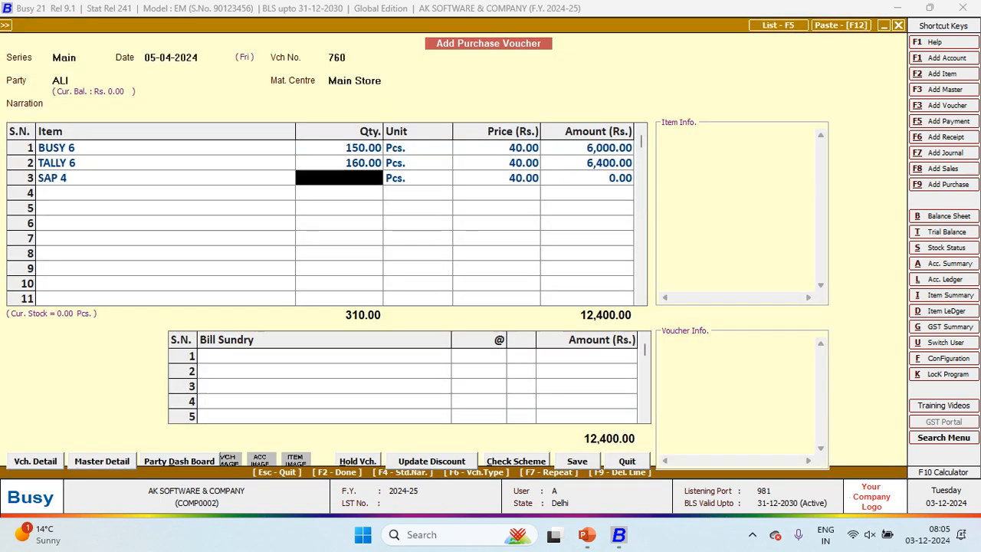
pyautogui.hotkey('alt', 'Tab')
pyautogui.hotkey('alt', 'Tab')
pyautogui.write('120')
pyautogui.press('Return')
pyautogui.press('Return')
pyautogui.press('Return')
pyautogui.press('Return')
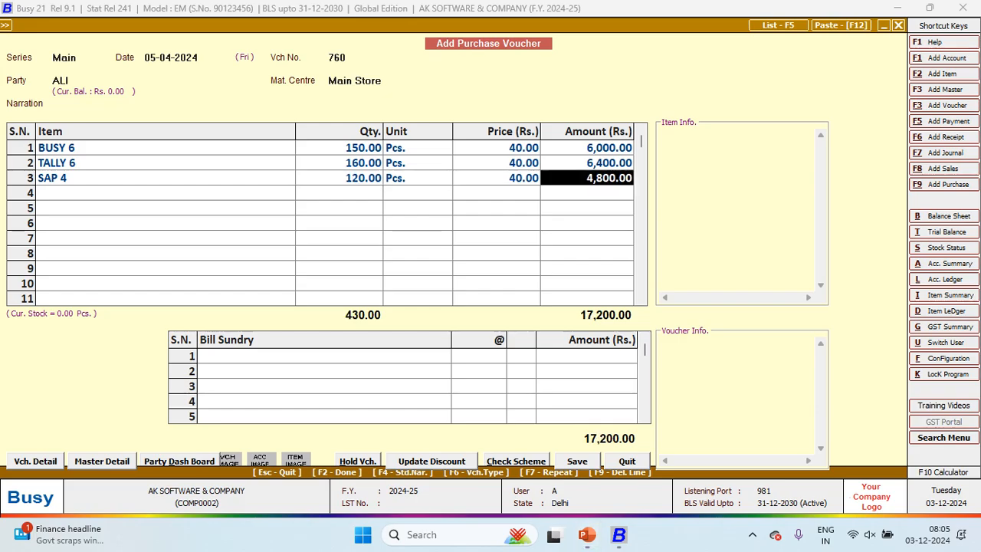
# Step: Save purchase voucher 760 totalling 17,200.00, skipping transport details
pyautogui.press('Return')
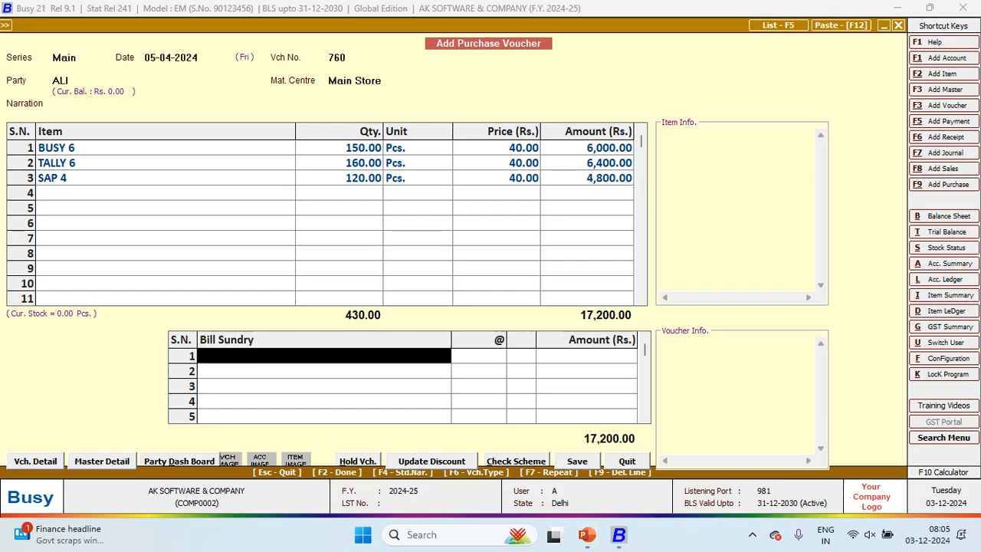
pyautogui.press('Return')
pyautogui.press('F2')
pyautogui.press('Return')
pyautogui.hotkey('alt', 'Tab')
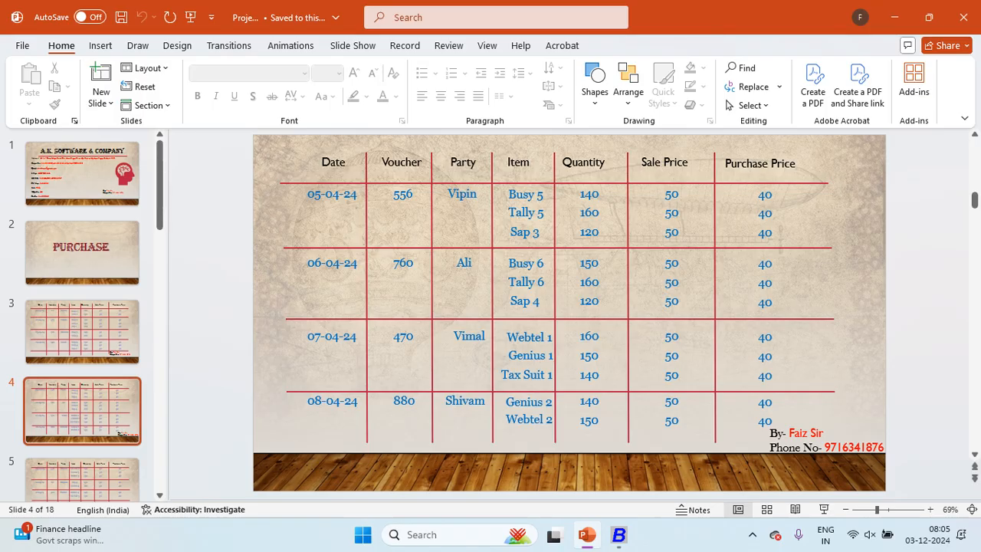
pyautogui.hotkey('alt', 'Tab')
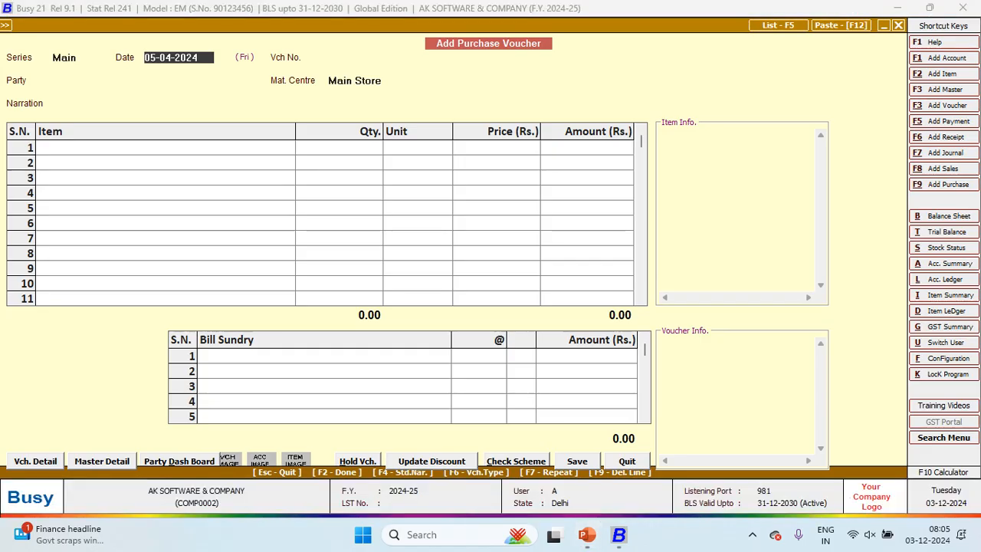
# Step: Show the account ledger for supplier ALI to find voucher 760
pyautogui.hotkey('alt', 'l')
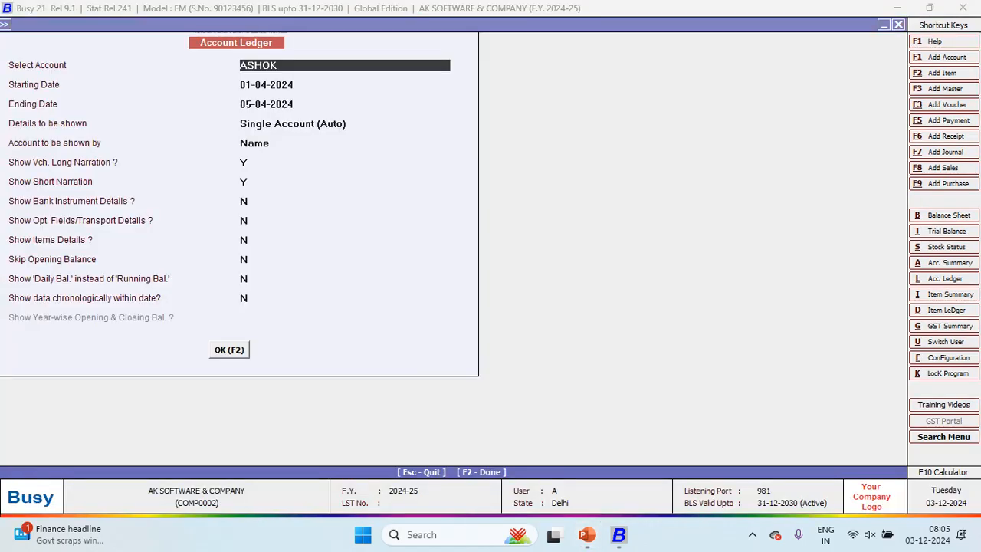
pyautogui.hotkey('alt', 'Tab')
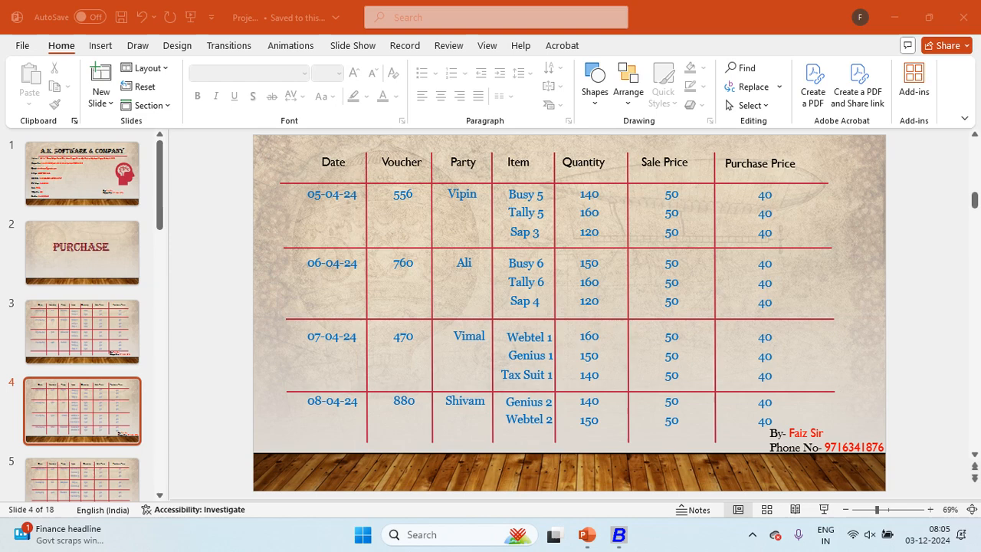
pyautogui.hotkey('alt', 'Tab')
pyautogui.write('AL')
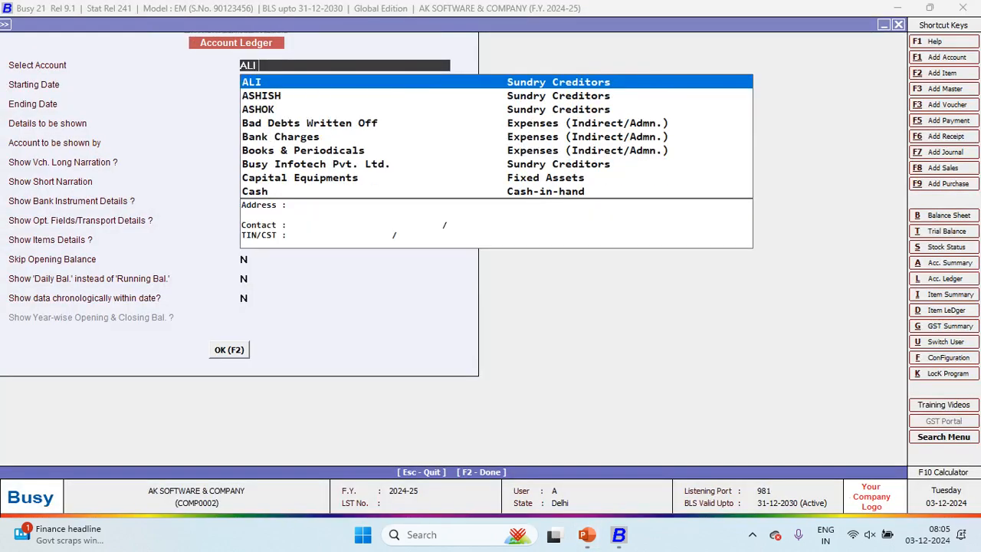
pyautogui.press('Return')
pyautogui.press('F2')
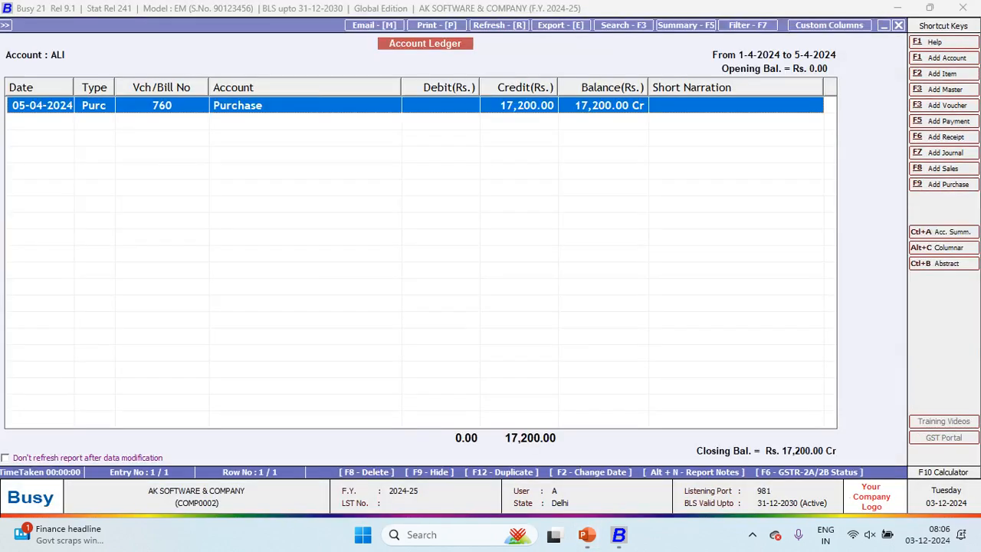
# Step: Change voucher 760's date to 06-04-2024 and save the correction
pyautogui.press('Return')
pyautogui.write('06')
pyautogui.press('Return')
pyautogui.press('Return')
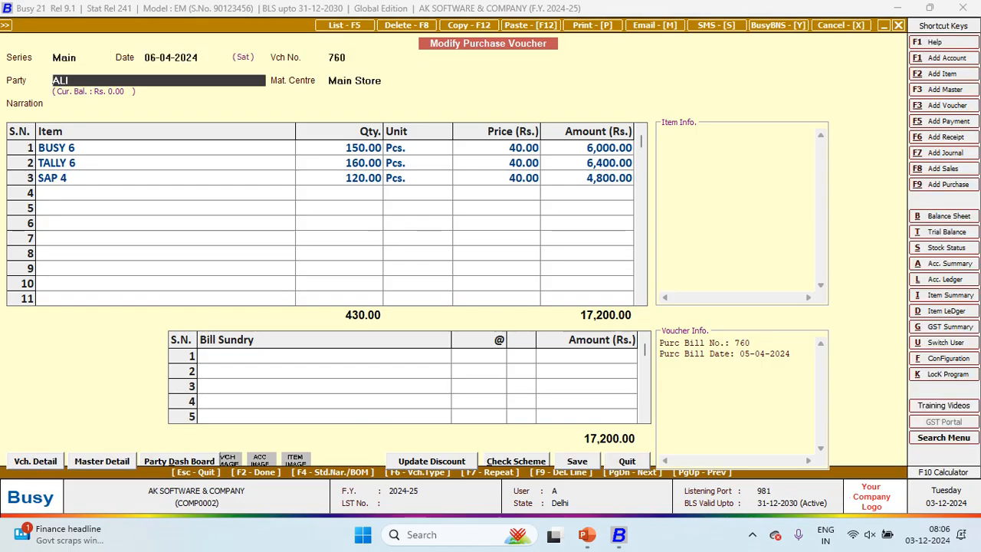
pyautogui.press('Return')
pyautogui.press('Return')
pyautogui.press('Return')
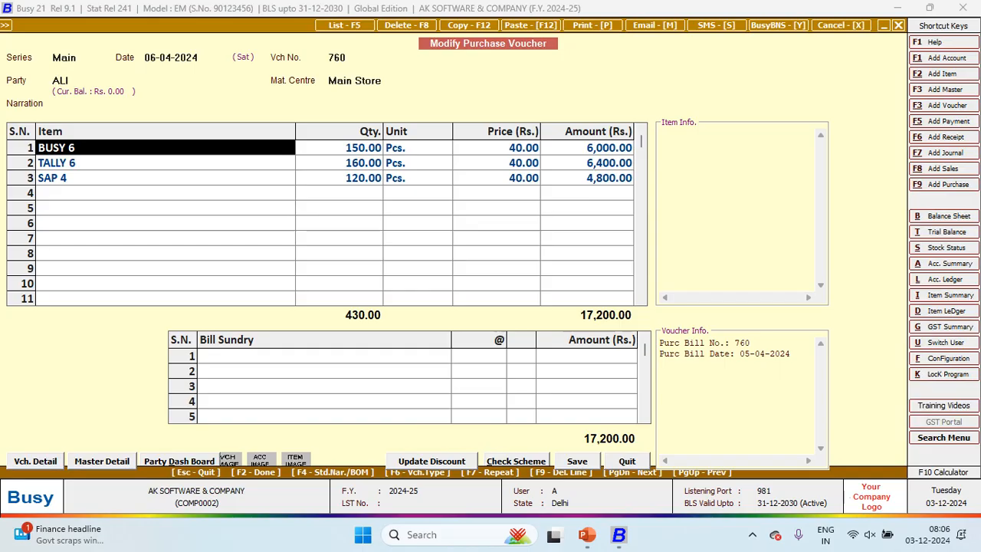
pyautogui.press('F2')
pyautogui.press('F2')
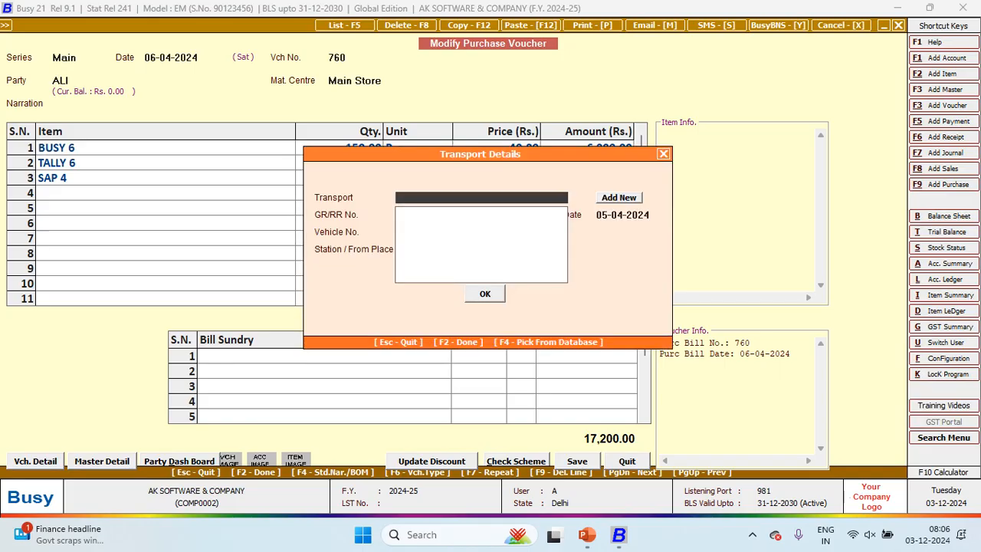
pyautogui.press('F2')
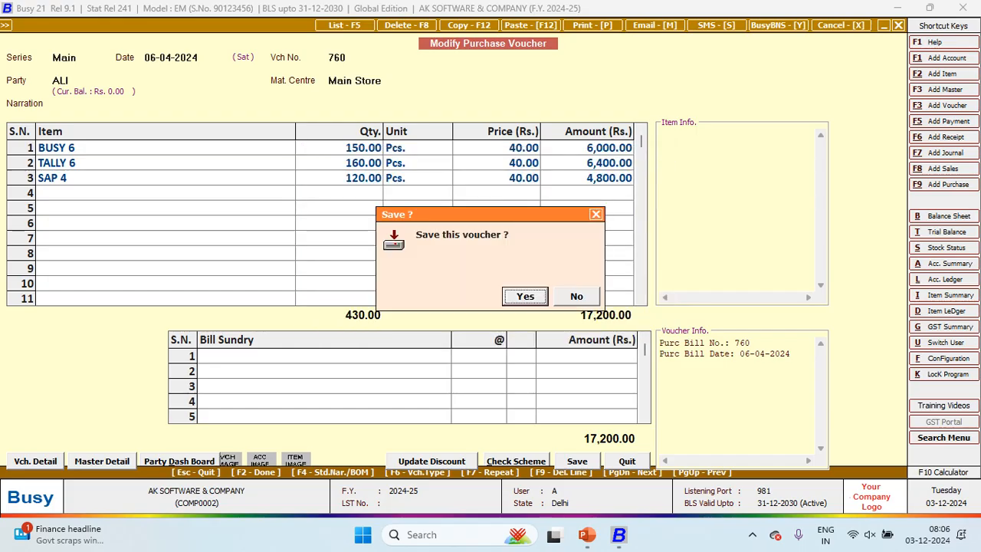
pyautogui.press('Return')
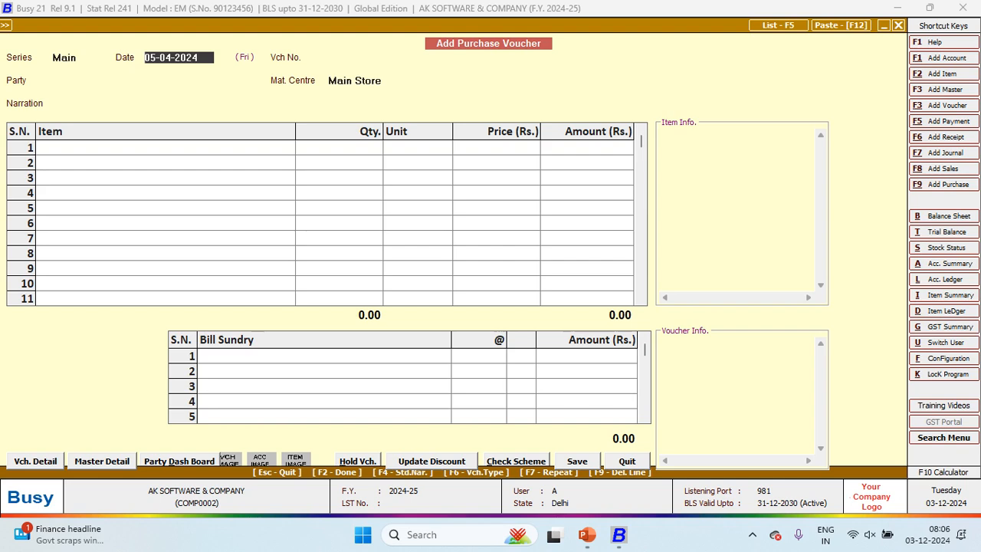
# Step: Start purchase voucher No. 470 dated 07-04-2024
pyautogui.hotkey('alt', 'Tab')
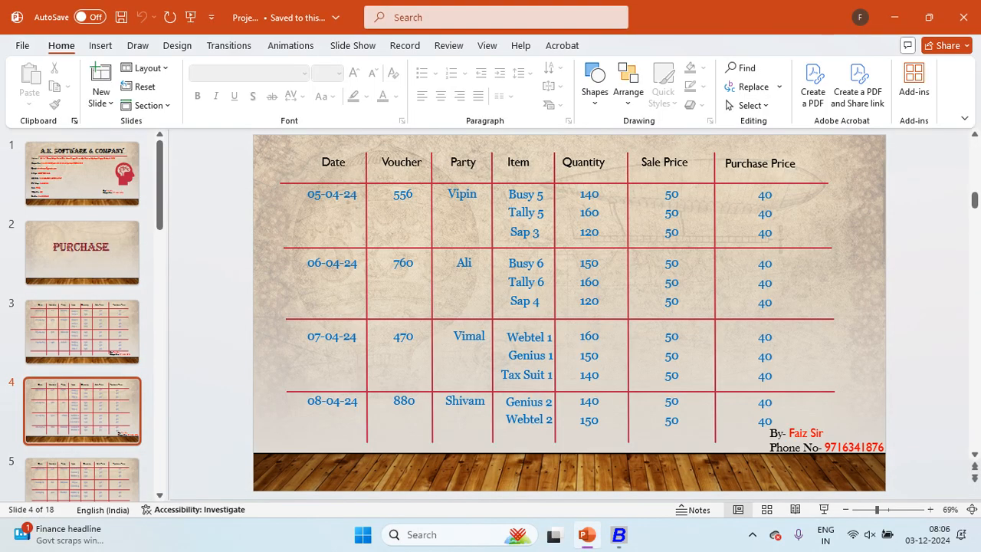
pyautogui.hotkey('alt', 'Tab')
pyautogui.write('7')
pyautogui.press('Return')
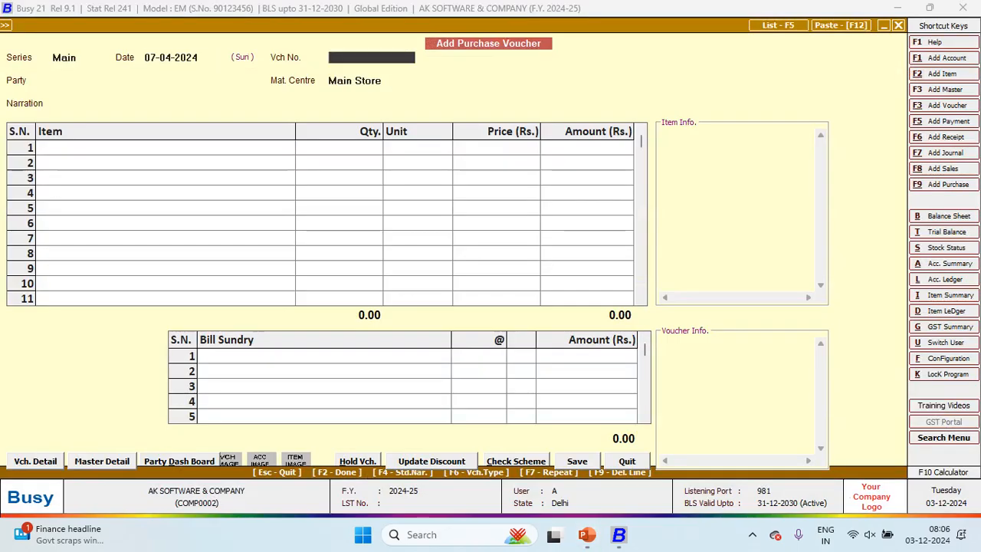
pyautogui.hotkey('alt', 'Tab')
# Step: Create supplier account VIMAL under Sundry Creditors, save it, and begin adding a new item
pyautogui.hotkey('alt', 'Tab')
pyautogui.write('470')
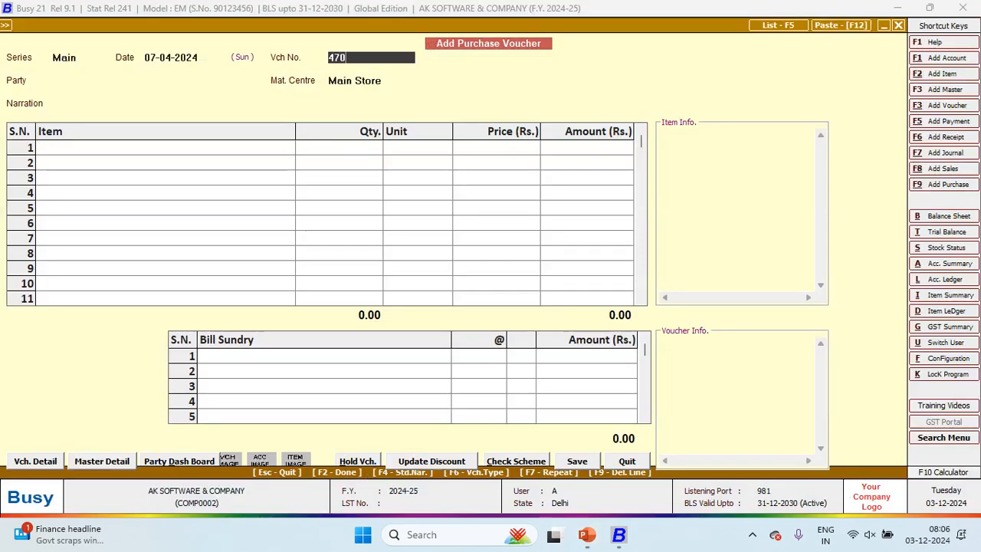
pyautogui.press('Return')
pyautogui.hotkey('alt', 'c')
pyautogui.hotkey('alt', 'Tab')
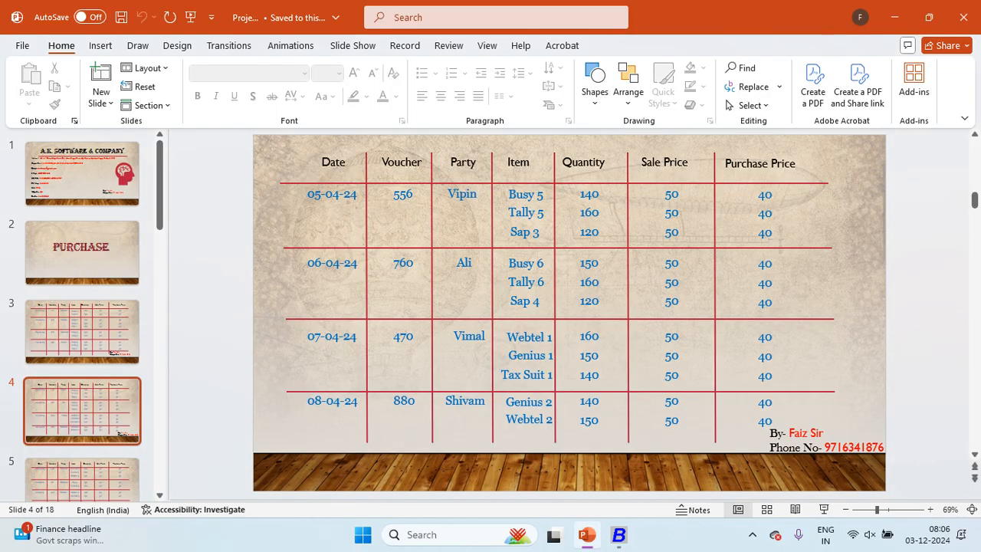
pyautogui.hotkey('alt', 'Tab')
pyautogui.write('VIMAL')
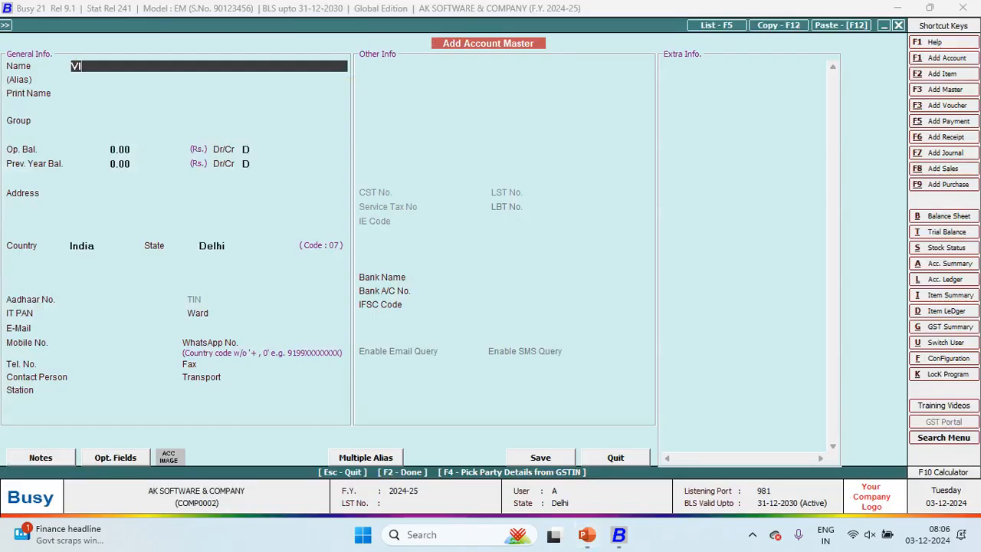
pyautogui.press('Return')
pyautogui.press('Return')
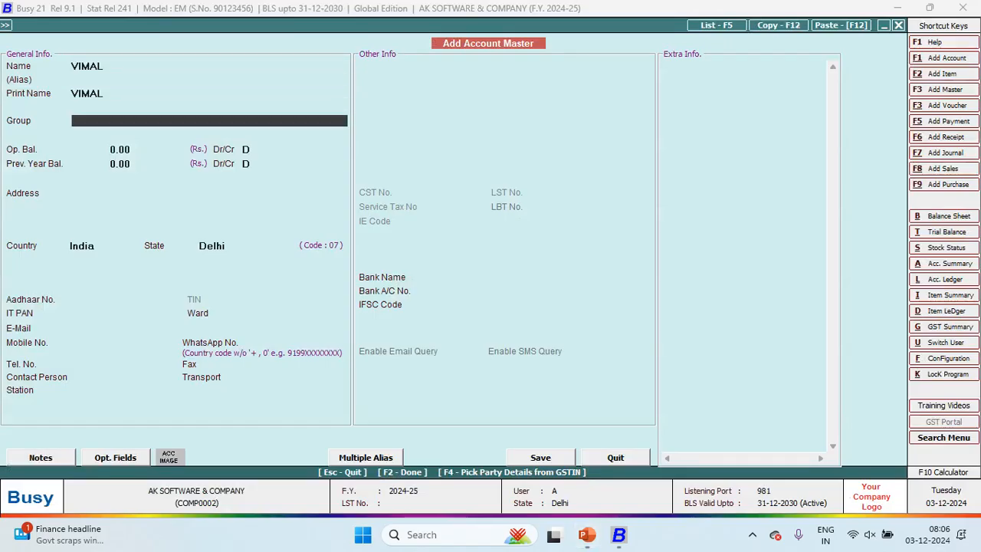
pyautogui.write('SUN')
pyautogui.press('Return')
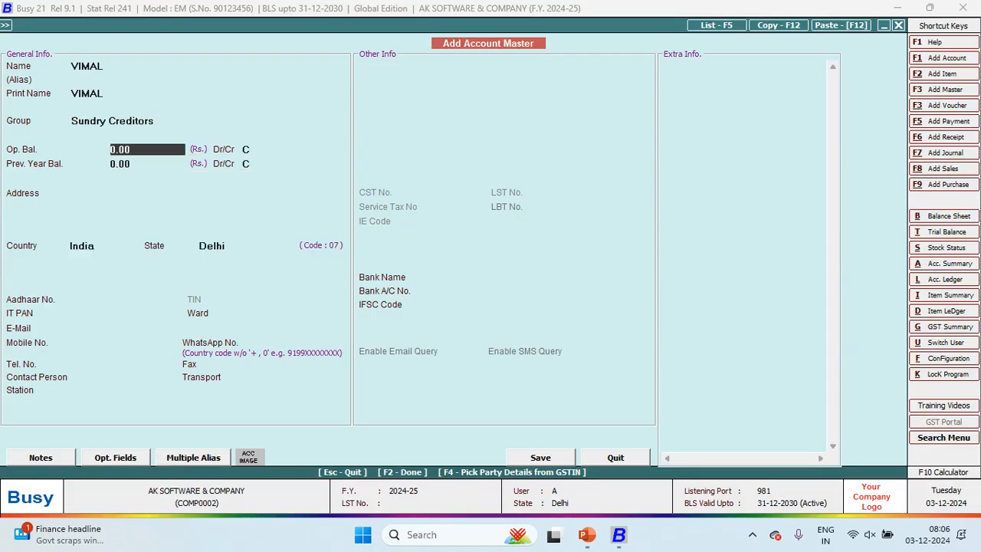
pyautogui.press('Return')
pyautogui.press('Return')
pyautogui.press('Return')
pyautogui.press('Return')
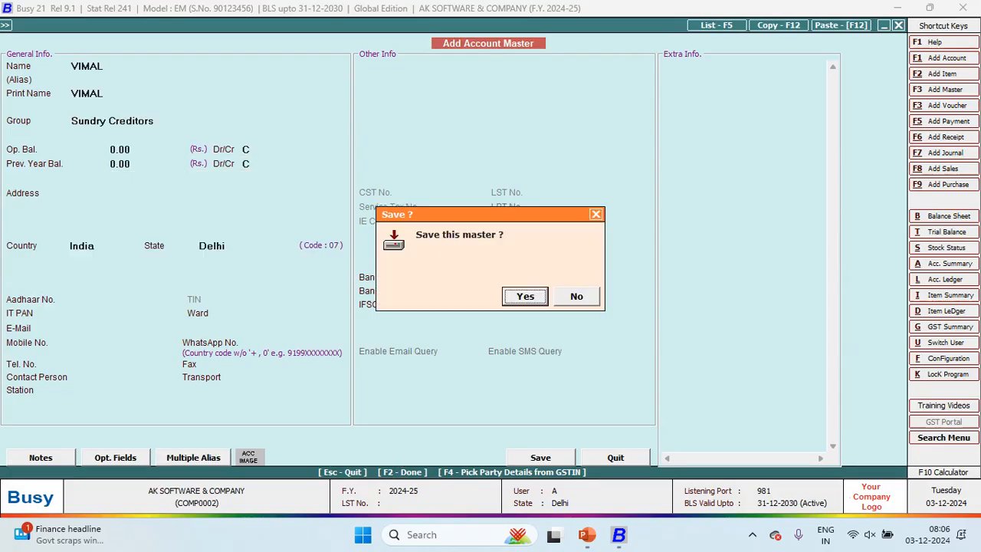
pyautogui.press('Return')
pyautogui.press('Return')
pyautogui.press('Return')
pyautogui.hotkey('alt', 'Tab')
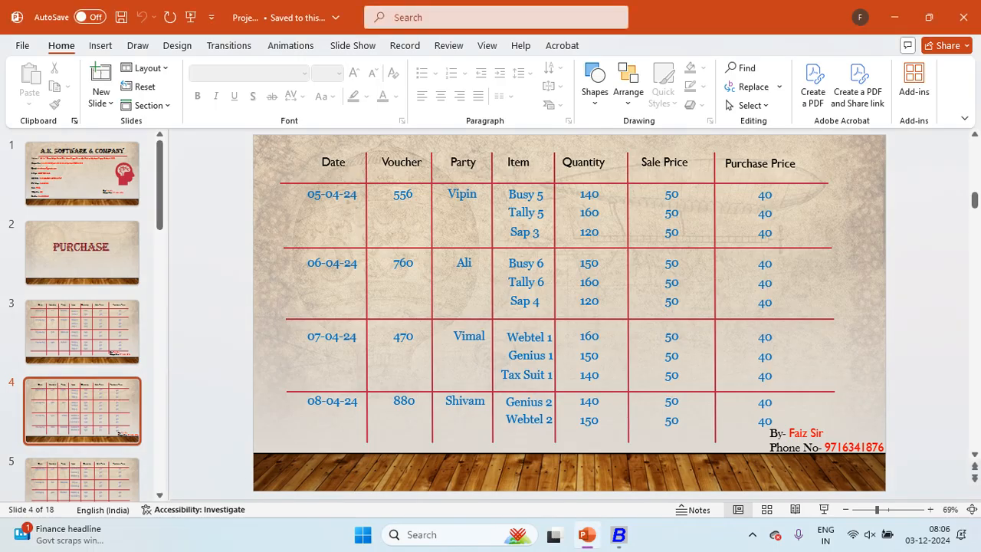
pyautogui.hotkey('alt', 'Tab')
pyautogui.hotkey('alt', 'F2')
# Step: Save the WEBTEL item master in the General group with sales price 50 and purchase price 40
pyautogui.write('WEBTEL')
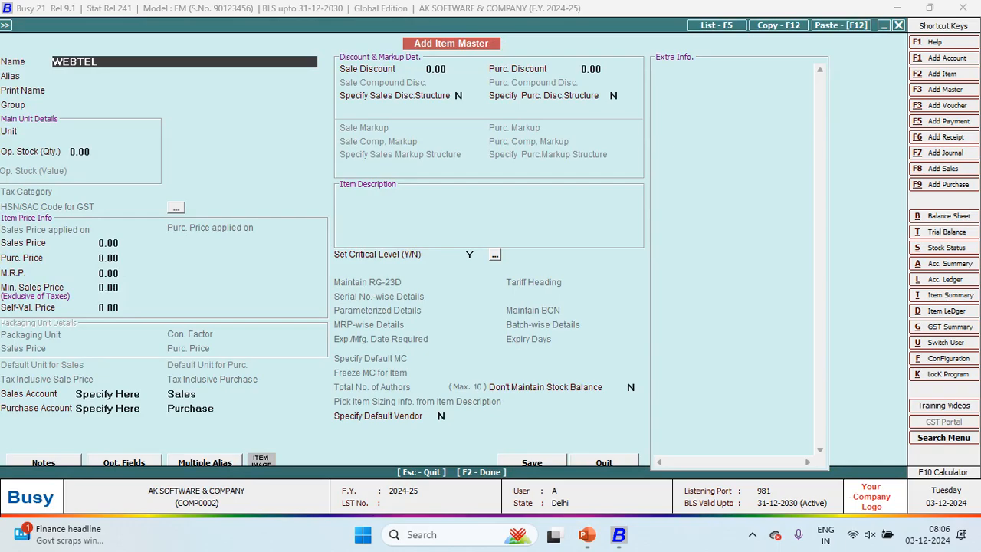
pyautogui.press('Return')
pyautogui.press('Return')
pyautogui.press('Return')
pyautogui.press('Return')
pyautogui.write('P')
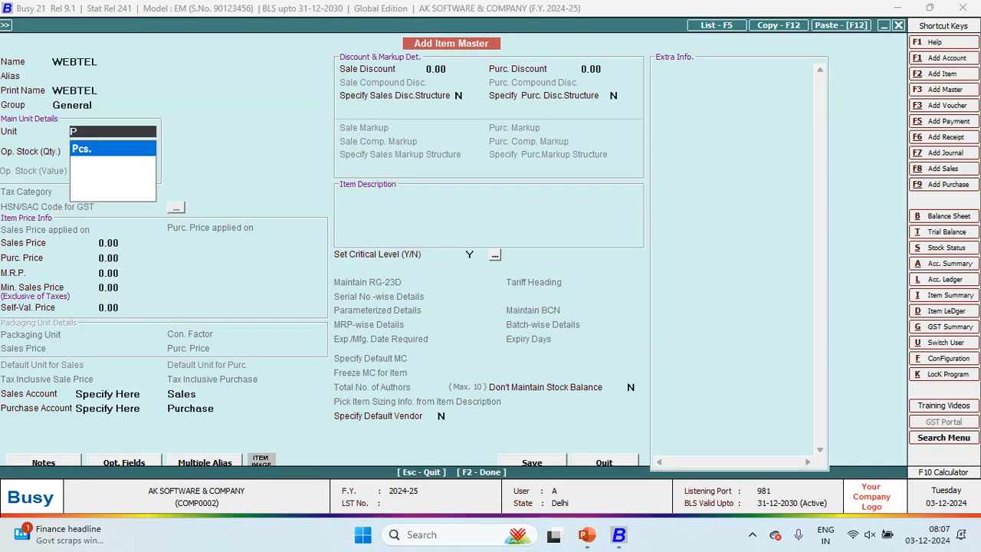
pyautogui.press('Return')
pyautogui.press('Return')
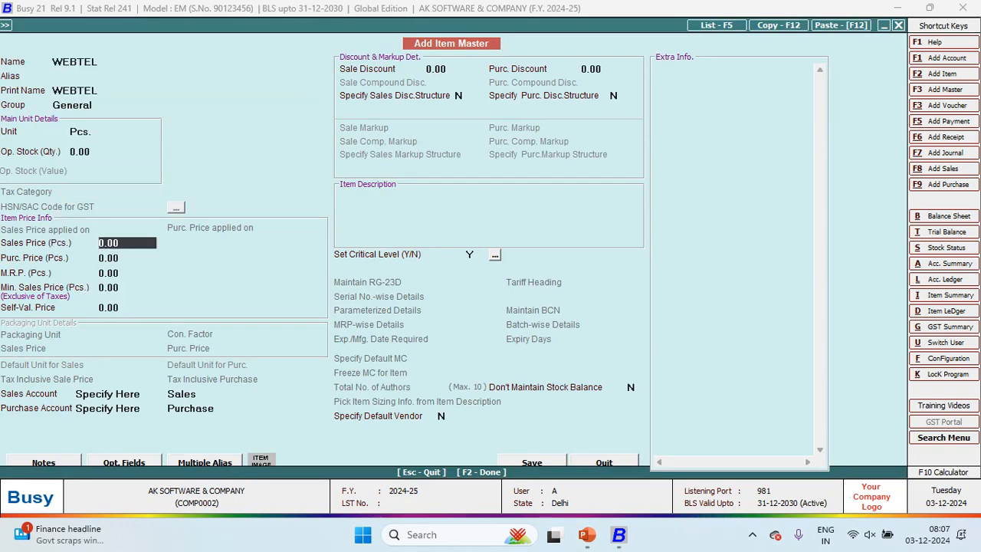
pyautogui.write('50')
pyautogui.press('Return')
pyautogui.write('40')
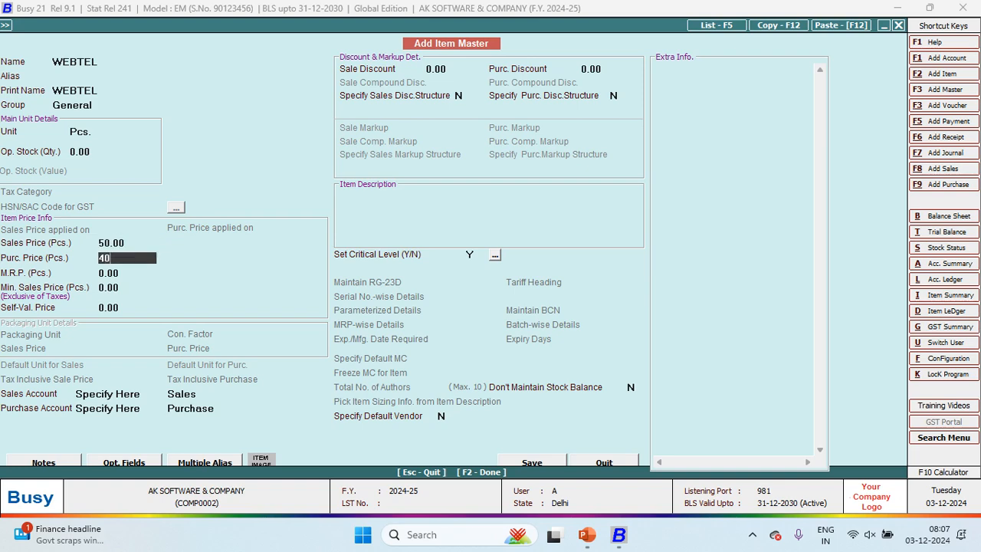
pyautogui.press('Return')
pyautogui.press('Return')
pyautogui.press('Return')
pyautogui.press('F2')
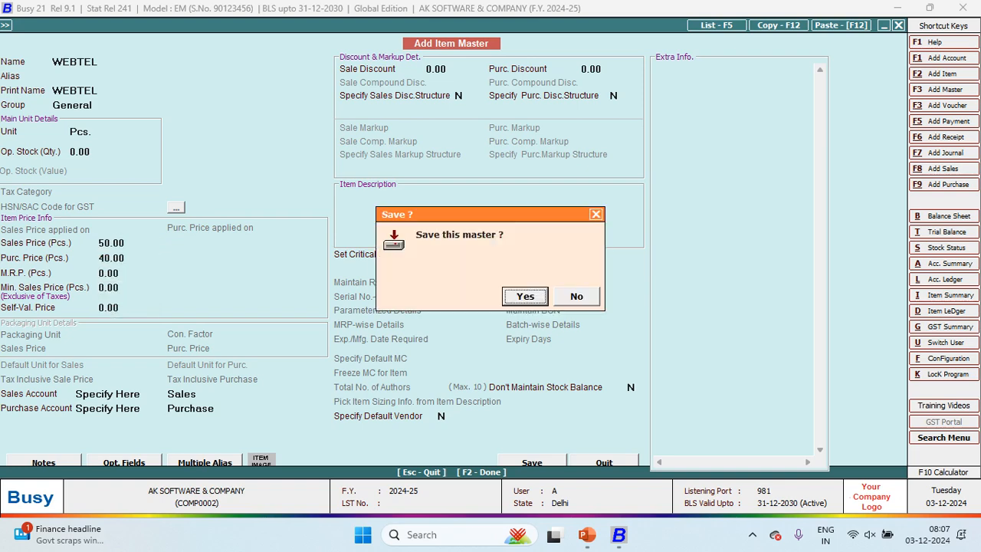
pyautogui.press('Return')
# Step: Enter quantity 160 for WEBTEL in row 1 of voucher 470
pyautogui.hotkey('alt', 'Tab')
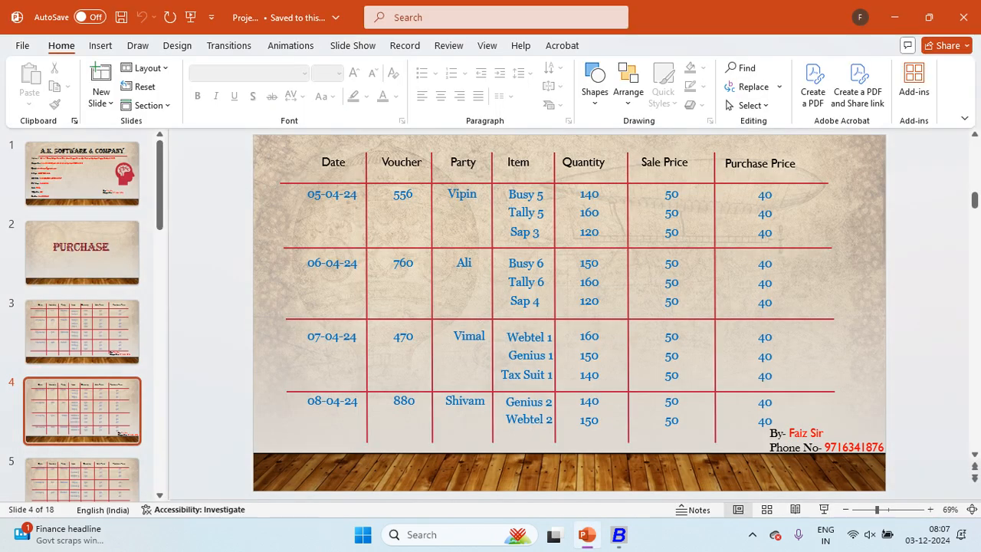
pyautogui.hotkey('alt', 'Tab')
pyautogui.write('160')
pyautogui.press('Return')
pyautogui.press('Return')
pyautogui.press('Return')
pyautogui.press('Return')
pyautogui.hotkey('alt', 'F2')
# Step: Create item GENIUS 1 in General, unit Pcs., sales price 50, purchase price 40
pyautogui.hotkey('alt', 'Tab')
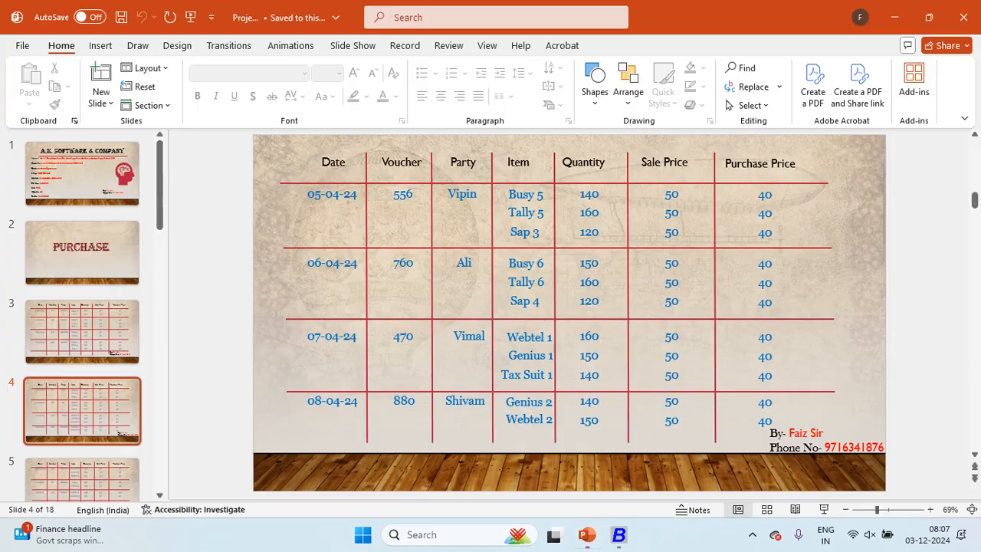
pyautogui.hotkey('alt', 'Tab')
pyautogui.write('GENIUS 1')
pyautogui.hotkey('alt', 'Tab')
pyautogui.hotkey('alt', 'Tab')
pyautogui.press('Return')
pyautogui.press('Return')
pyautogui.press('Return')
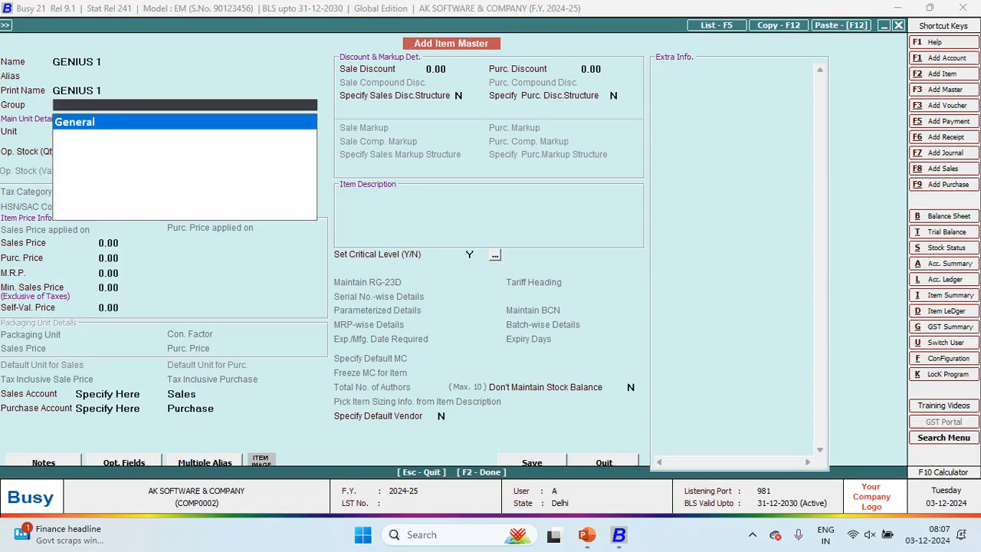
pyautogui.press('Return')
pyautogui.press('Return')
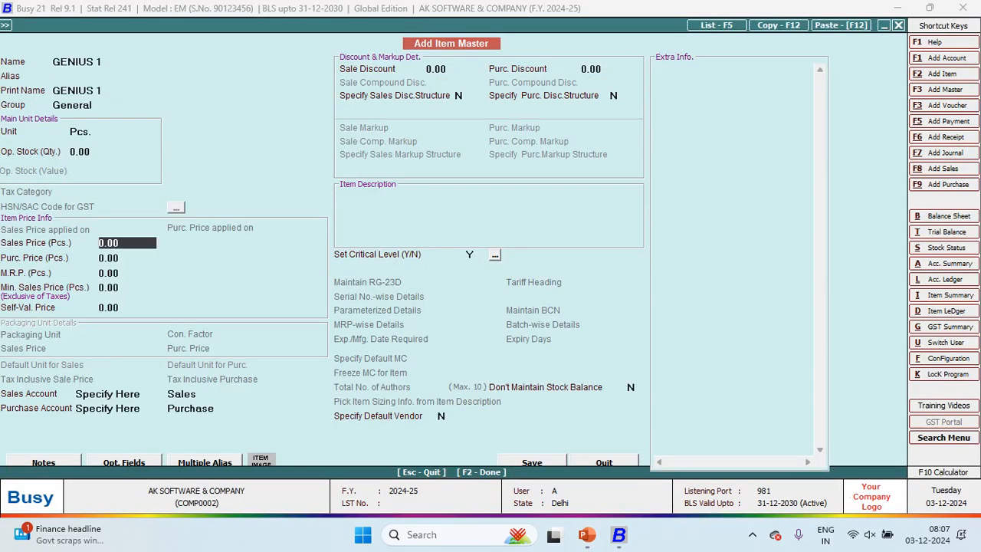
pyautogui.write('50')
pyautogui.press('Return')
pyautogui.write('40')
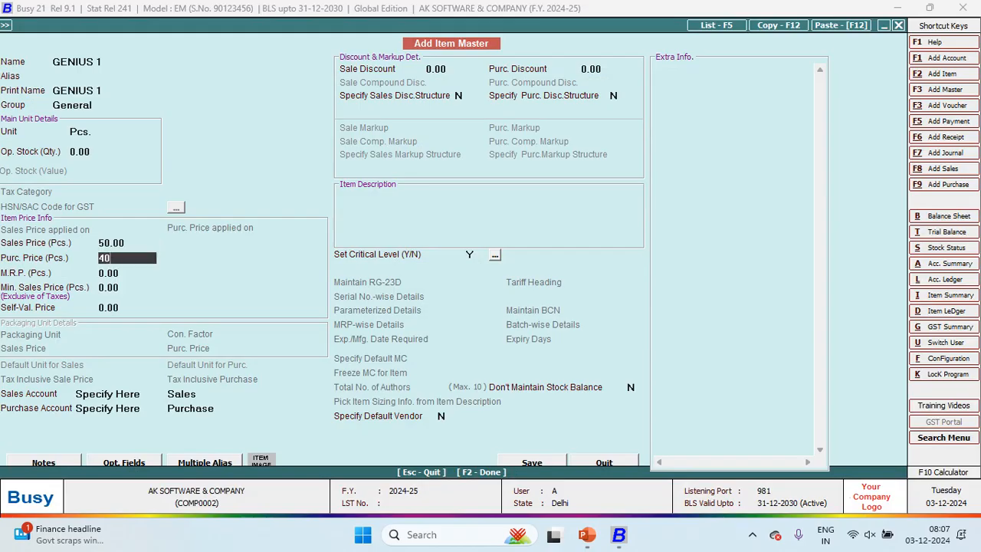
pyautogui.press('Return')
pyautogui.press('Return')
pyautogui.press('Return')
# Step: Enter quantity 150 for GENIUS 1 and move on to the third item row
pyautogui.press('Return')
pyautogui.press('Return')
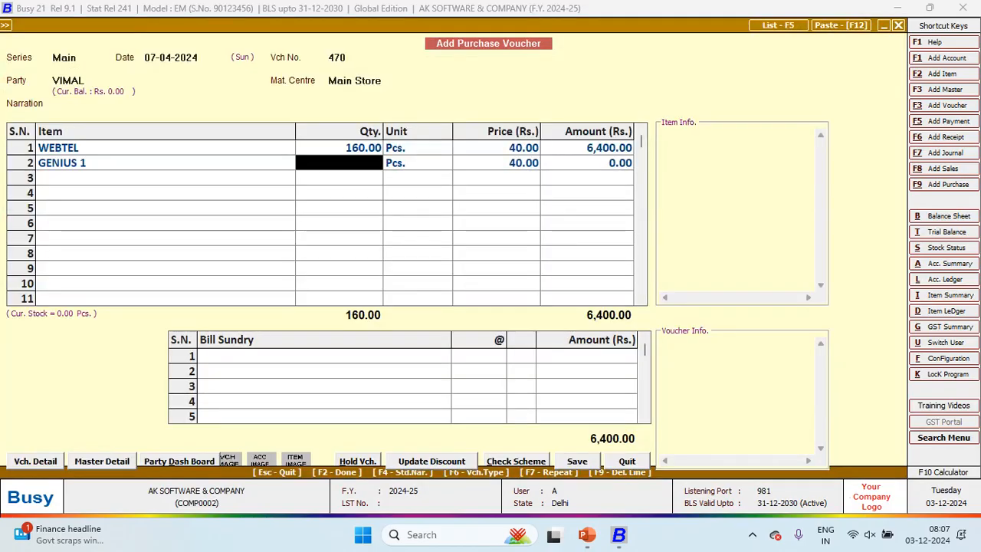
pyautogui.hotkey('alt', 'Tab')
pyautogui.hotkey('alt', 'Tab')
pyautogui.write('150')
pyautogui.press('Return')
pyautogui.press('Return')
pyautogui.press('Return')
pyautogui.press('Return')
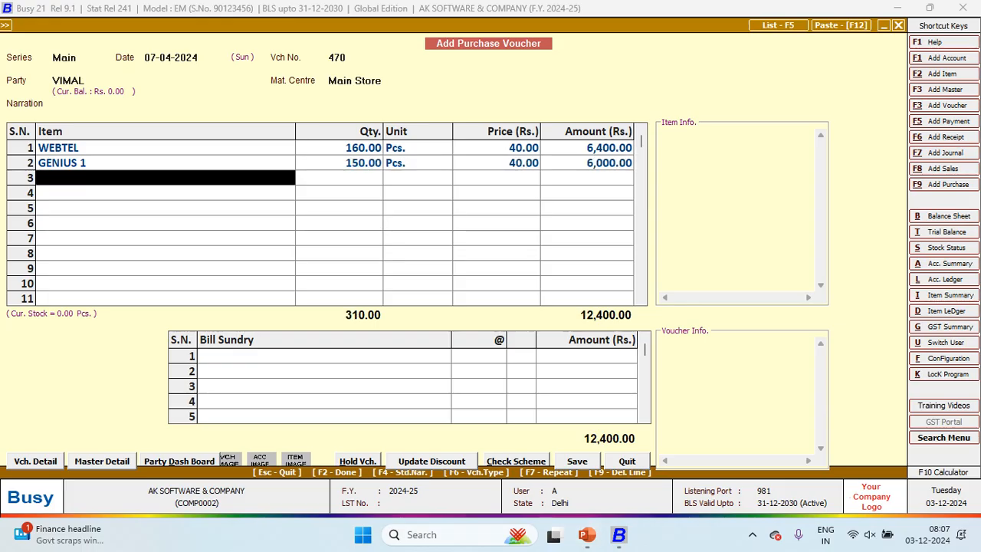
pyautogui.press('F3')
pyautogui.press('Return')
pyautogui.press('Return')
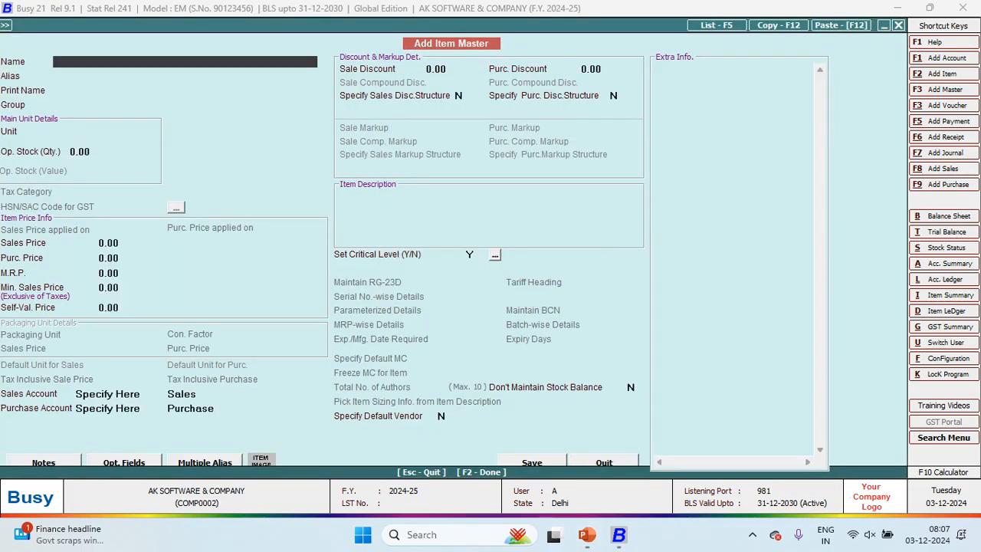
# Step: Create item TAX SUIT 1 in General, unit Pcs., sales price 50, purchase price 40
pyautogui.hotkey('alt', 'Tab')
pyautogui.hotkey('alt', 'Tab')
pyautogui.write('TAX SUIT 1')
pyautogui.press('Return')
pyautogui.press('Return')
pyautogui.press('Return')
pyautogui.write('p')
pyautogui.press('Return')
pyautogui.press('Return')
pyautogui.write('50')
pyautogui.press('Return')
pyautogui.write('40')
pyautogui.press('Return')
pyautogui.press('Return')
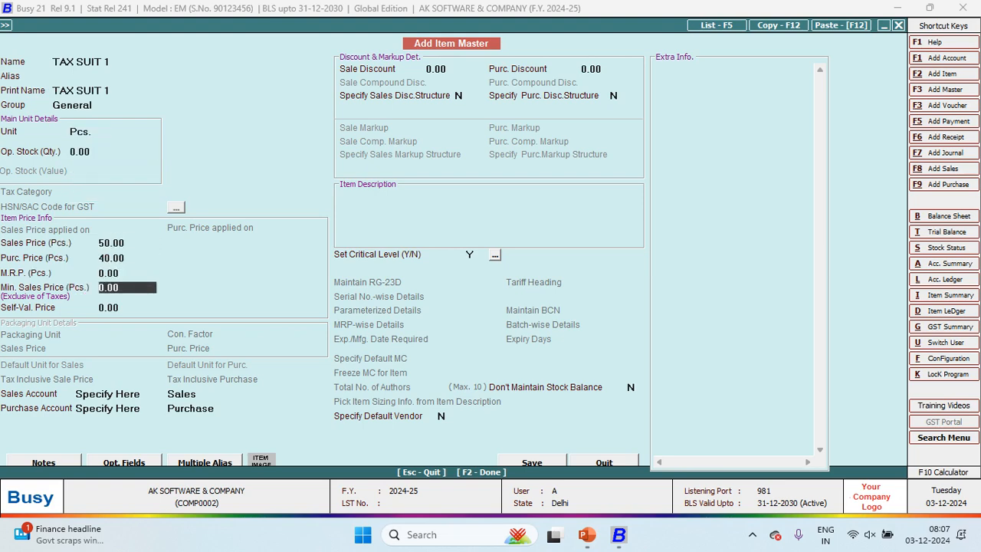
pyautogui.press('Return')
pyautogui.press('Return')
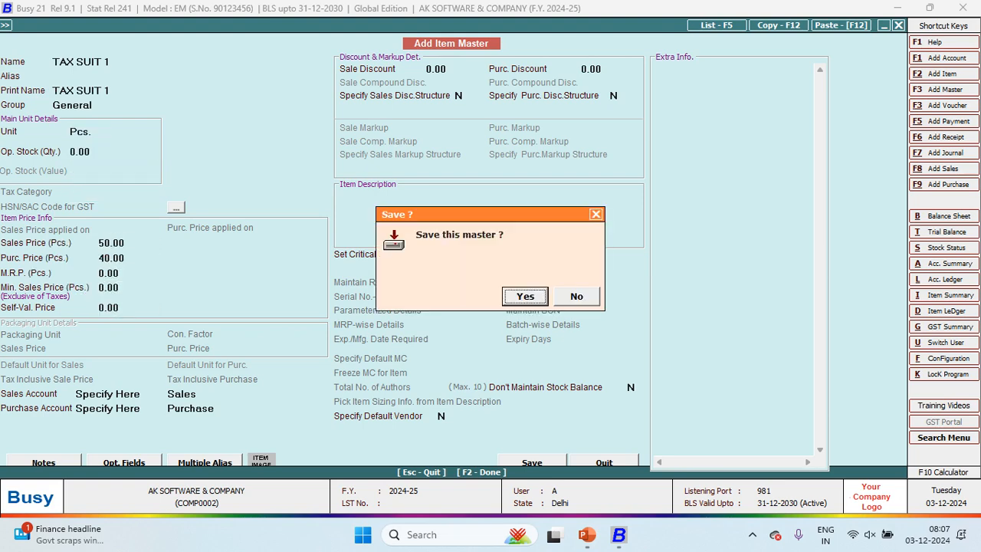
pyautogui.press('Return')
pyautogui.hotkey('alt', 'Tab')
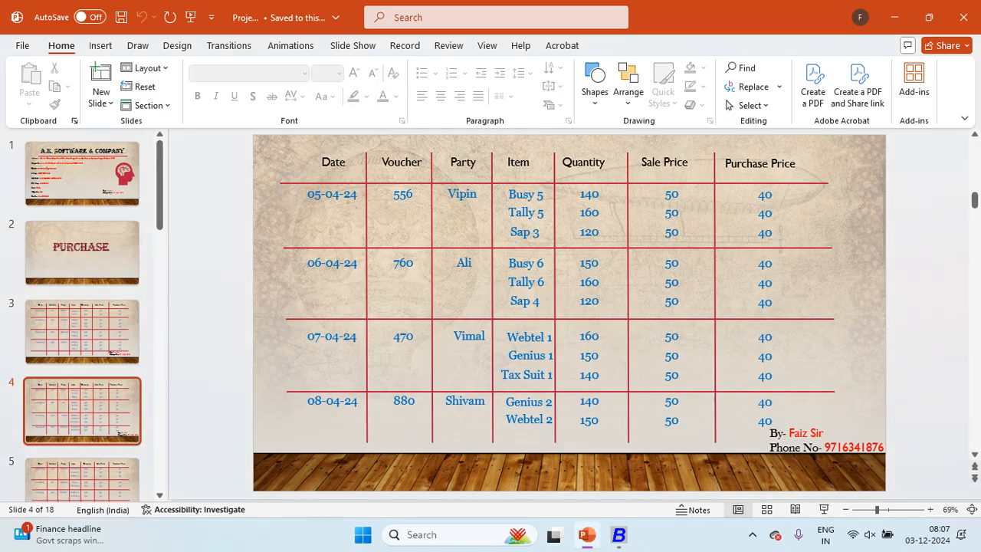
# Step: Enter quantity 140 for TAX SUIT 1 and save voucher 470 totalling 18,000.00
pyautogui.hotkey('alt', 'Tab')
pyautogui.write('140')
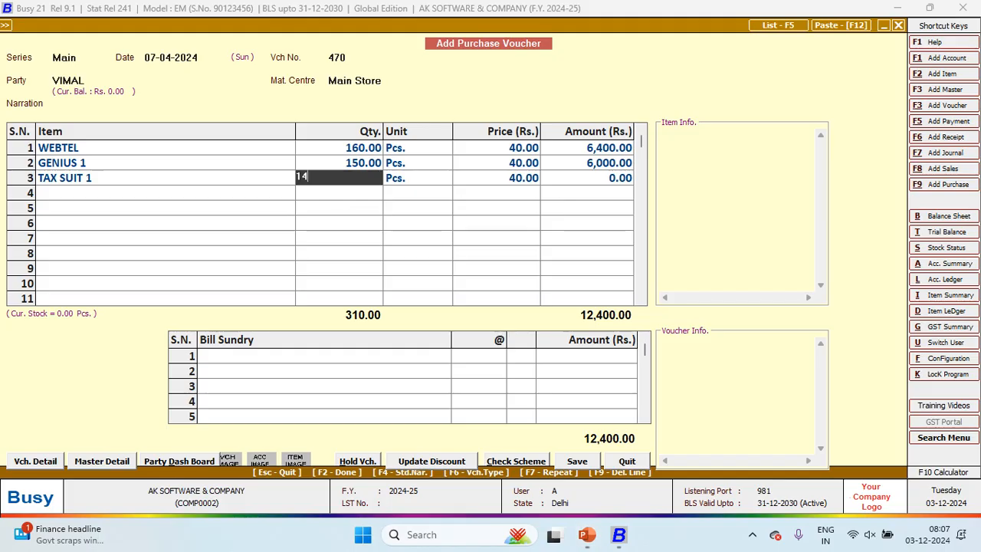
pyautogui.press('Return')
pyautogui.press('Return')
pyautogui.press('Return')
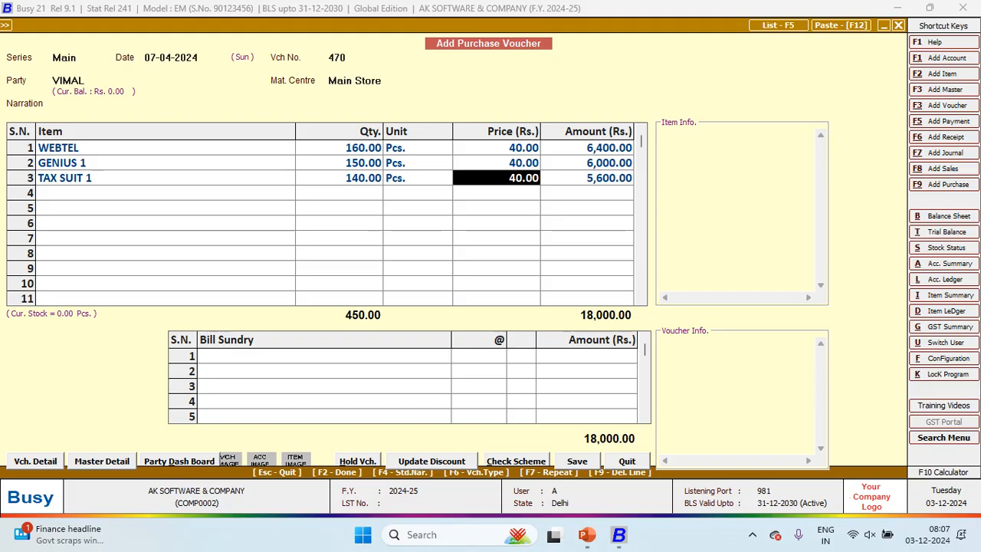
pyautogui.press('Return')
pyautogui.press('Return')
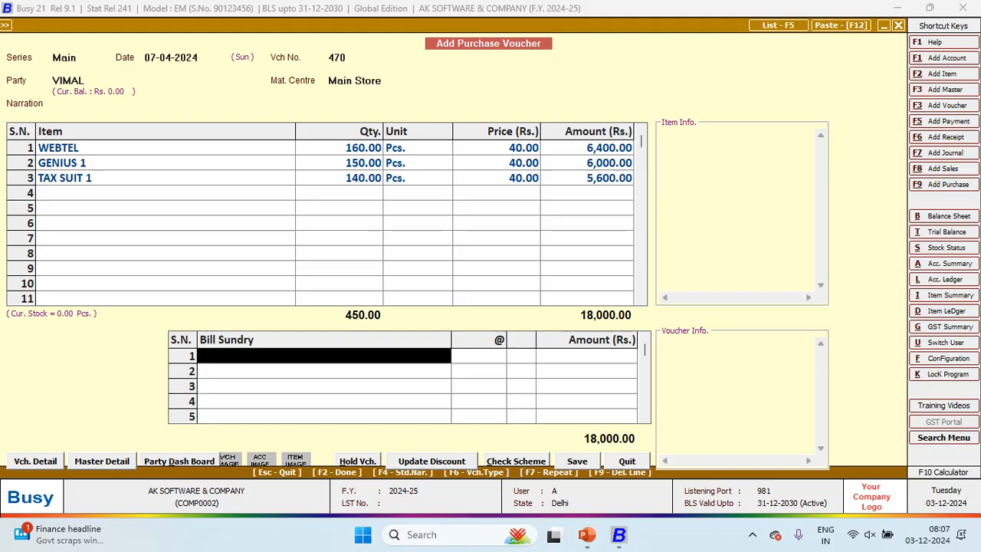
pyautogui.press('F2')
pyautogui.press('F2')
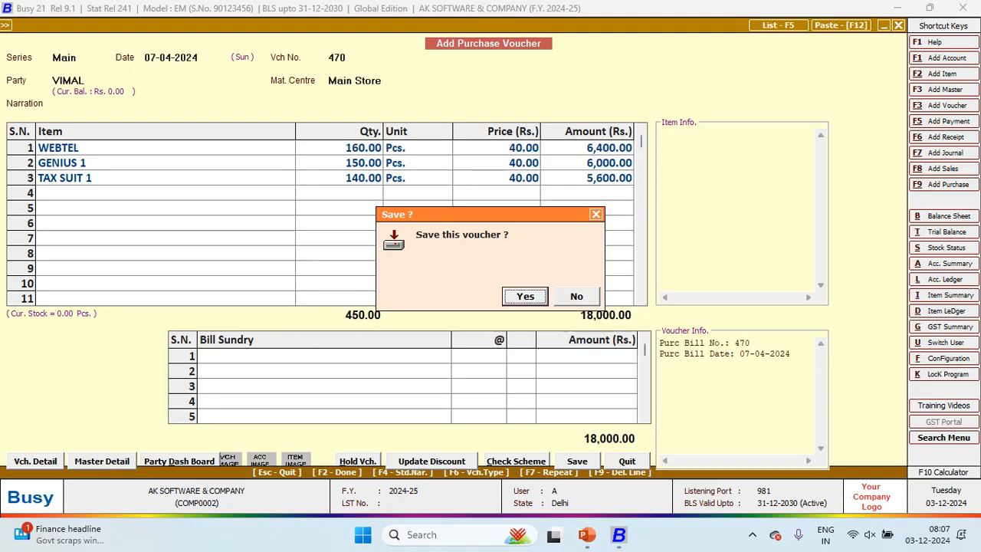
pyautogui.press('Return')
pyautogui.hotkey('alt', 'Tab')
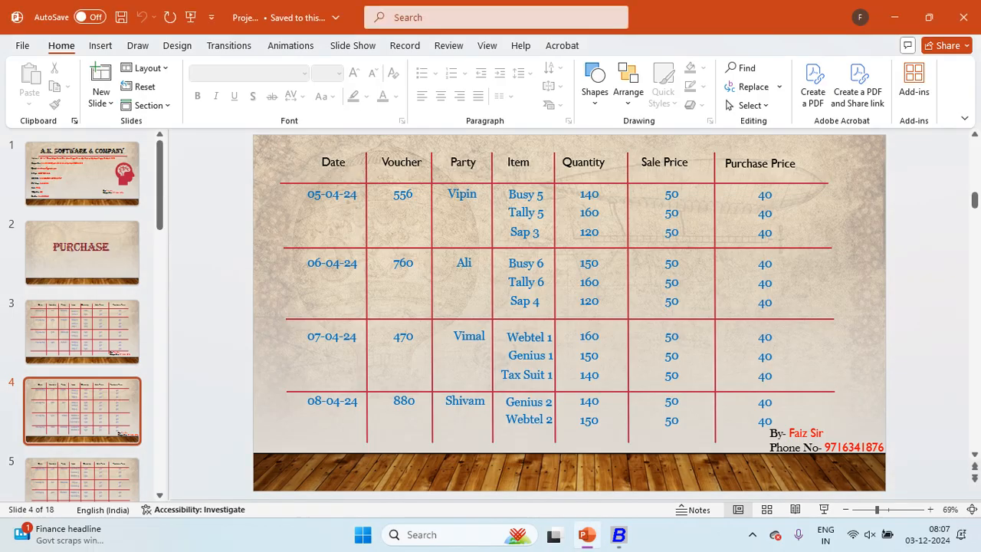
pyautogui.hotkey('alt', 'Tab')
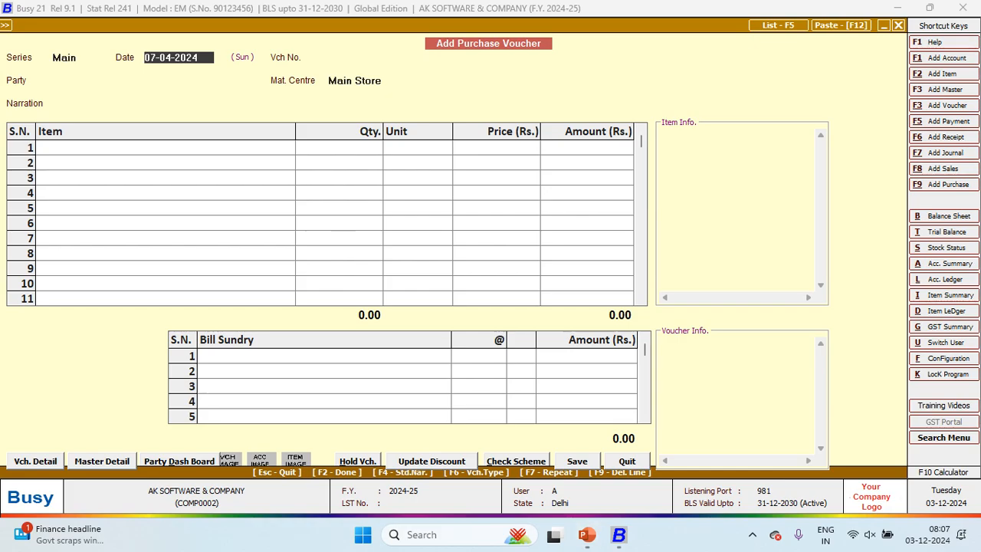
# Step: Open VIMAL's account ledger and drill into purchase voucher 470
pyautogui.hotkey('alt', 'l')
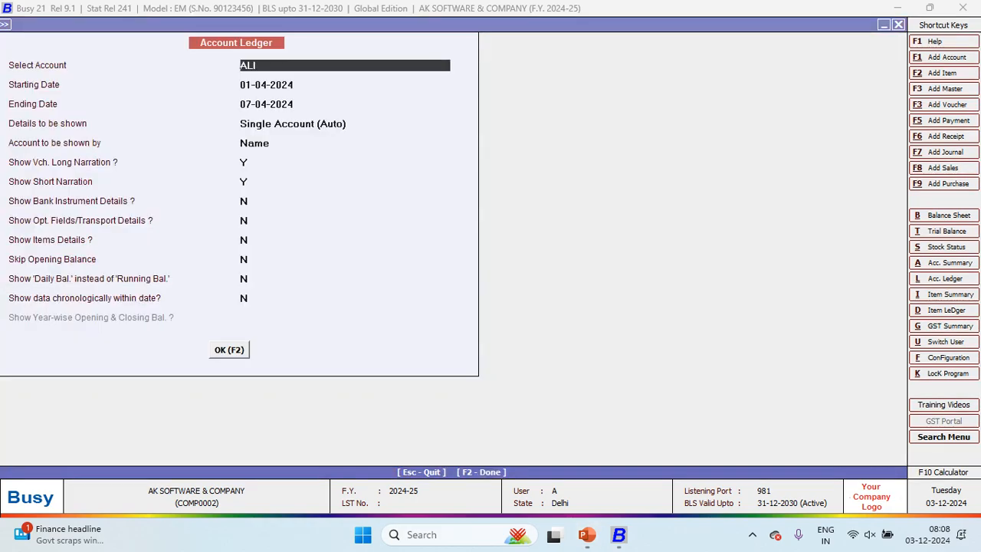
pyautogui.write('VIMAL')
pyautogui.press('Return')
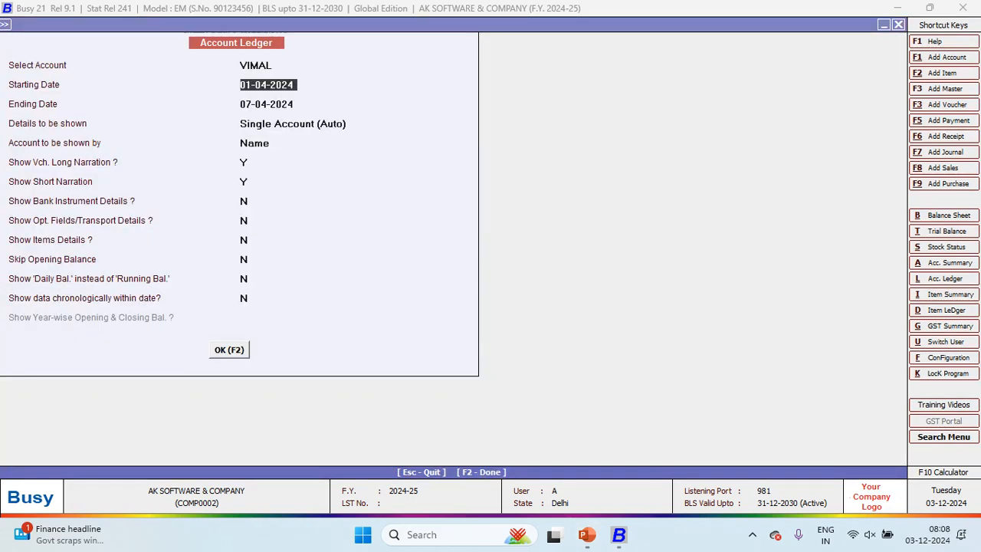
pyautogui.press('F2')
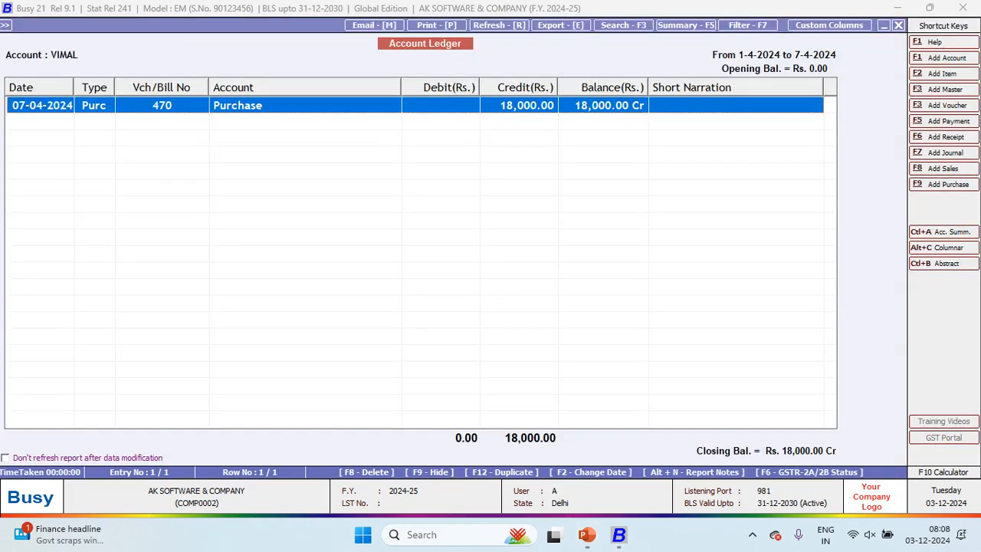
pyautogui.press('Return')
pyautogui.press('Return')
pyautogui.press('Return')
pyautogui.press('Return')
pyautogui.press('Return')
pyautogui.press('Return')
pyautogui.press('Return')
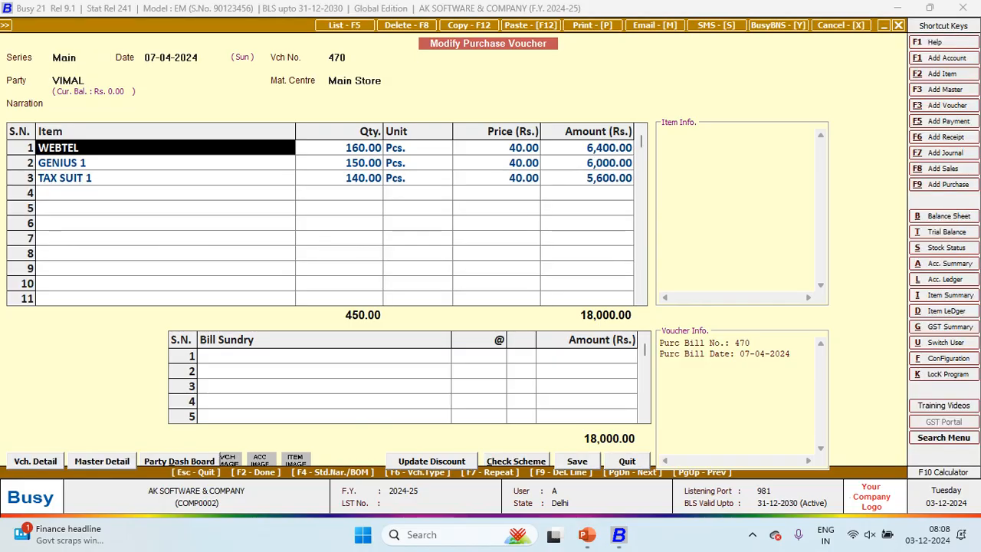
# Step: Rename the WEBTEL item master to WEBTEL 1 and save it
pyautogui.hotkey('alt', 'm')
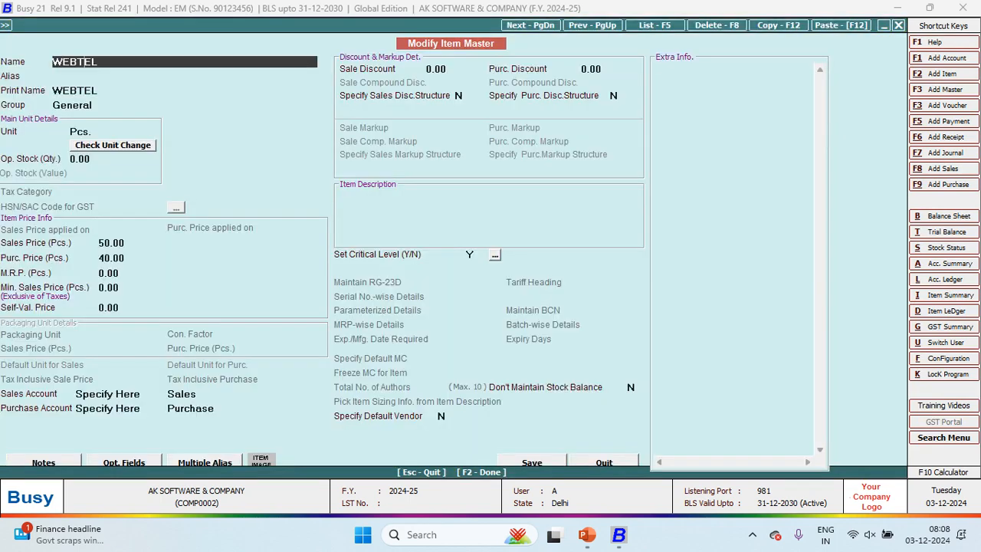
pyautogui.write('1')
pyautogui.press('Return')
pyautogui.press('Return')
pyautogui.press('Return')
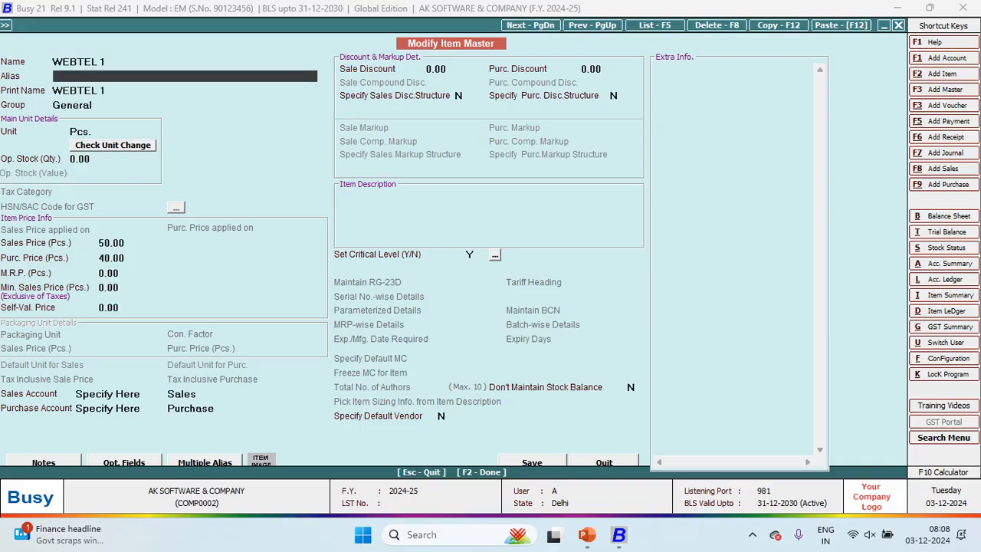
pyautogui.press('Return')
pyautogui.press('F2')
pyautogui.press('Return')
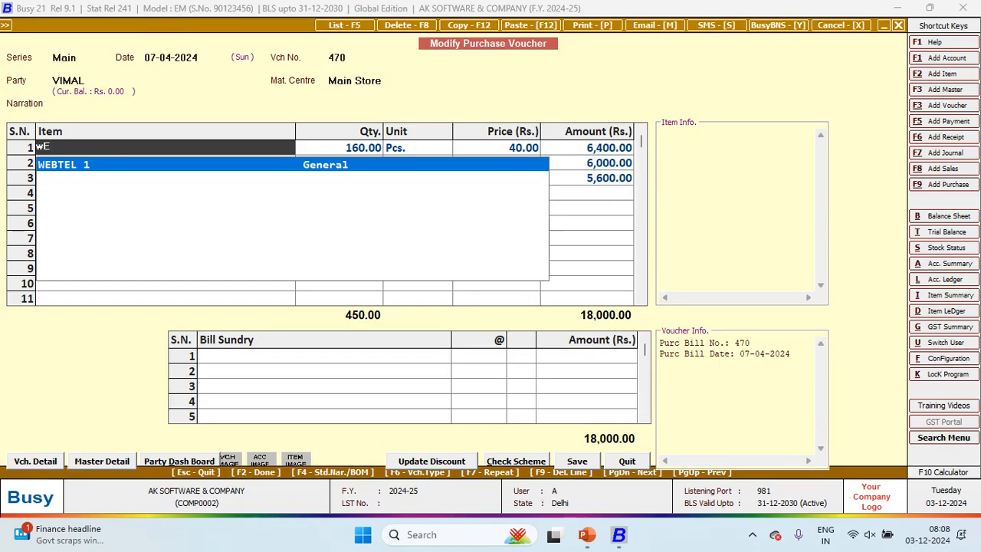
# Step: Reselect WEBTEL 1 in row 1, save voucher 470, and view VIMAL's 18,000.00 Cr ledger
pyautogui.press('Return')
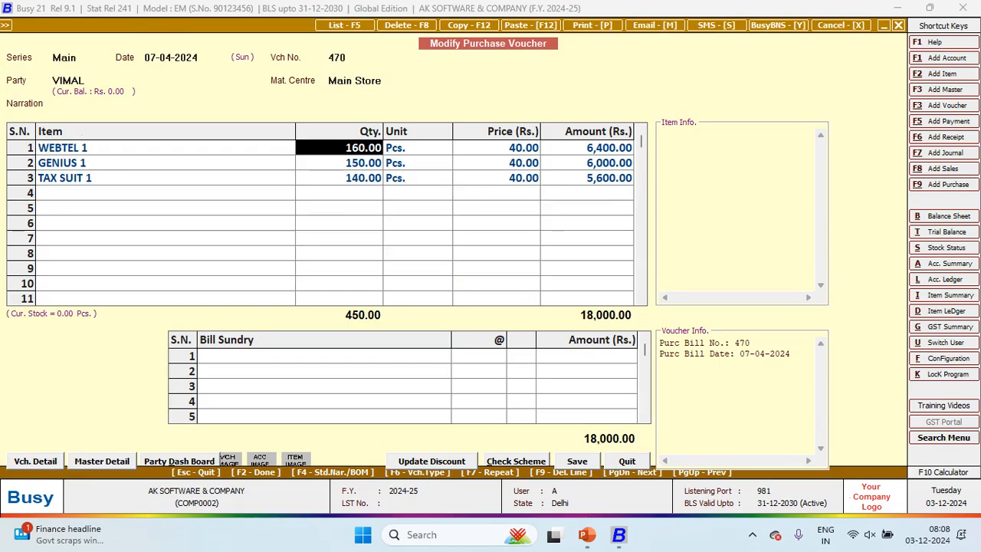
pyautogui.press('F2')
pyautogui.press('F2')
pyautogui.press('F2')
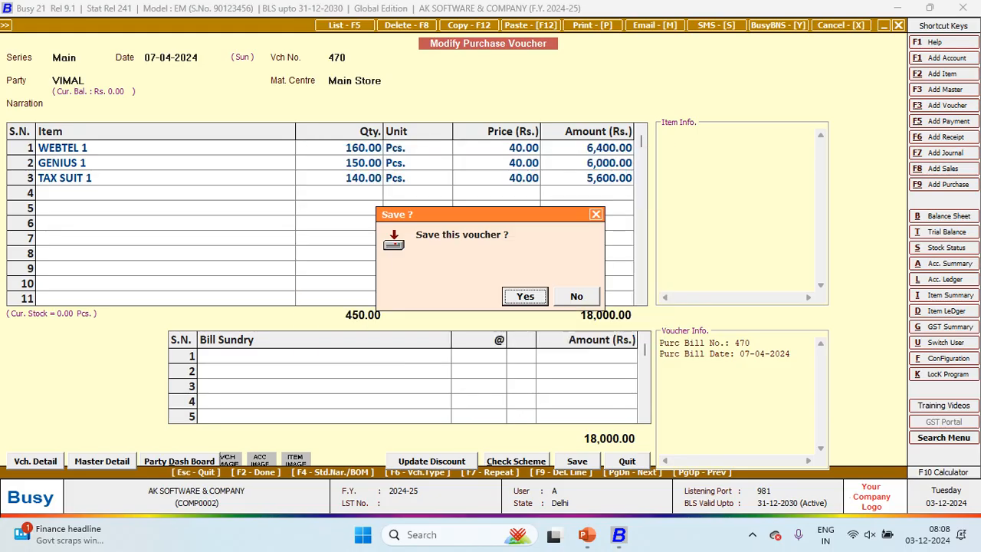
pyautogui.press('Return')
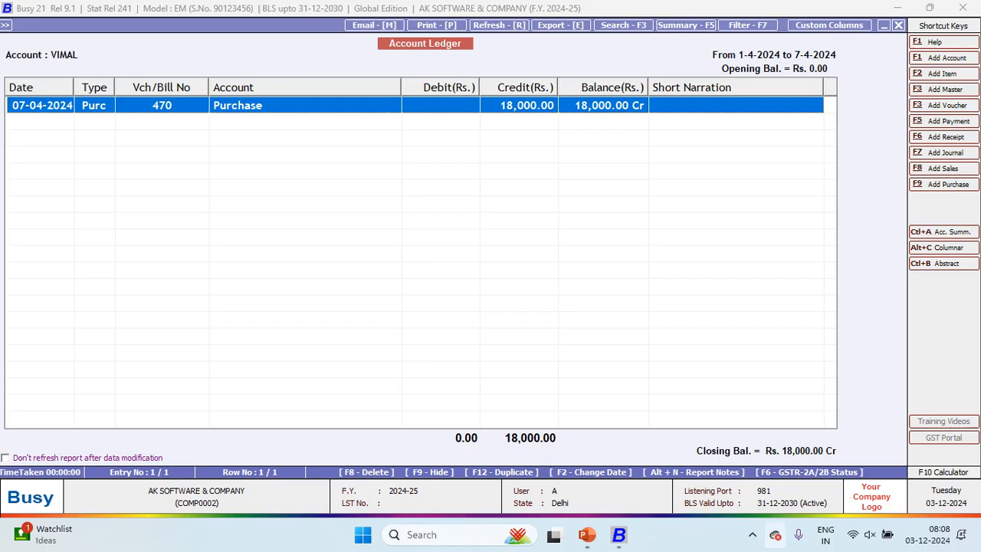
pyautogui.click(752, 535)
pyautogui.click(781, 490)
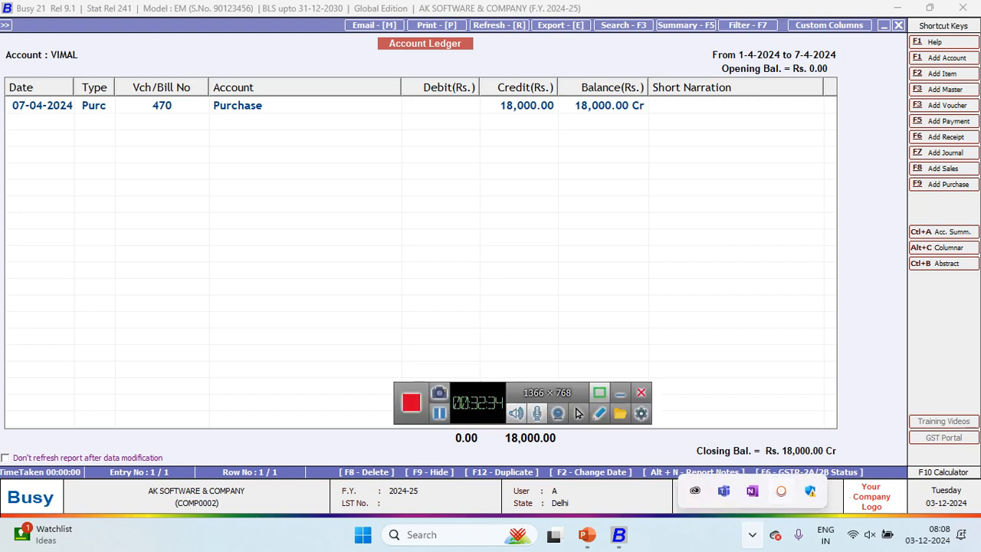